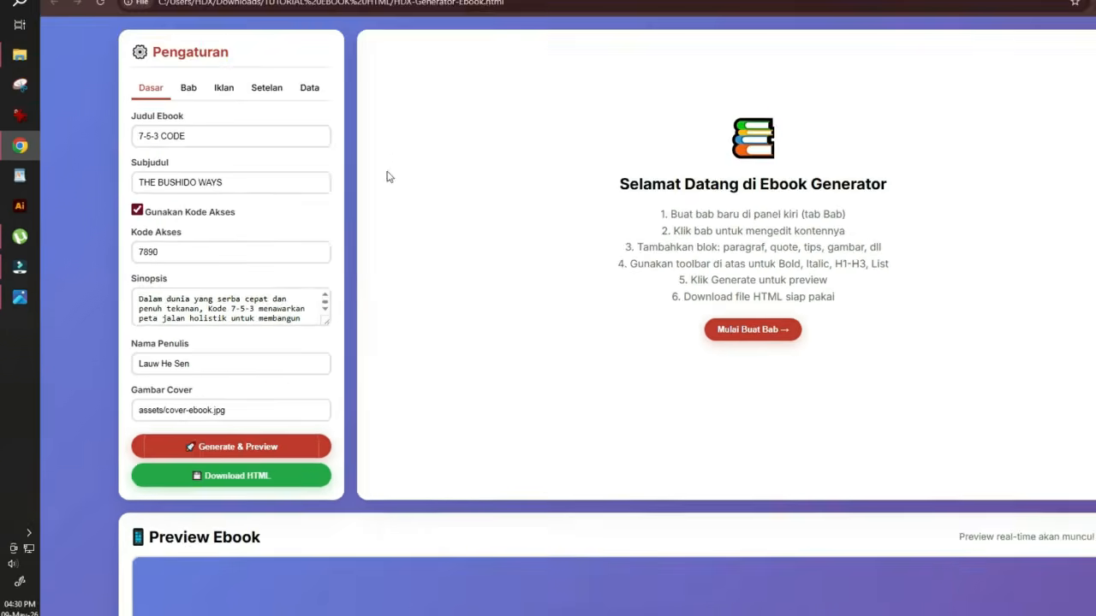
# - Scroll through the locked Preview Ebook, then show the chapter list with Bab 1: Pendahuluan (6 blocks)
pyautogui.scroll(-4, 482, 343)
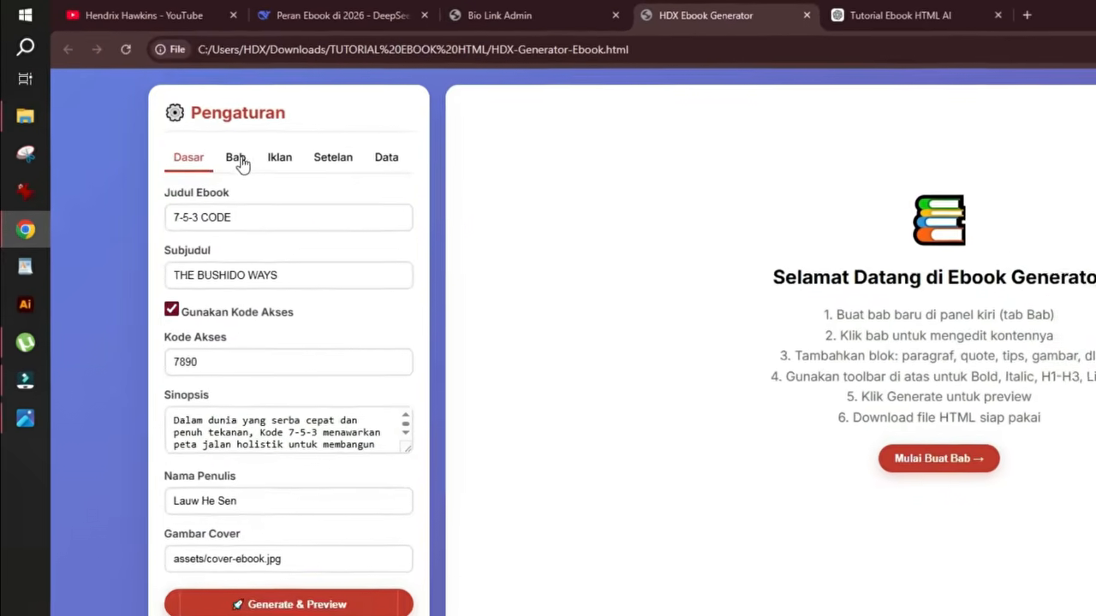
pyautogui.click(173, 115)
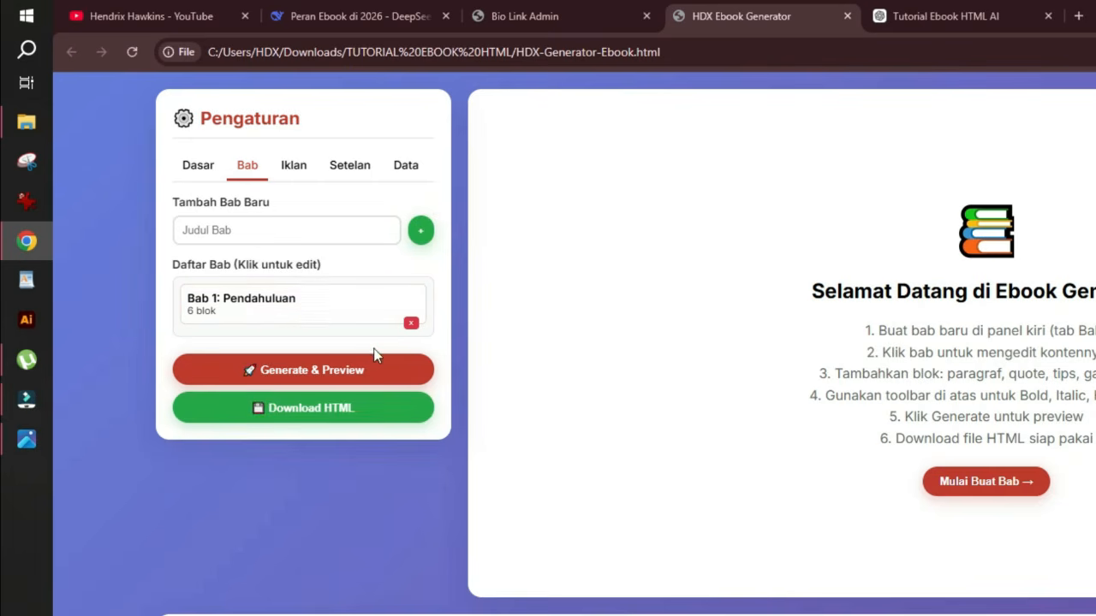
# - View the registered ads, then try dark, green, purple and orange theme colours before returning to red
pyautogui.click(296, 167)
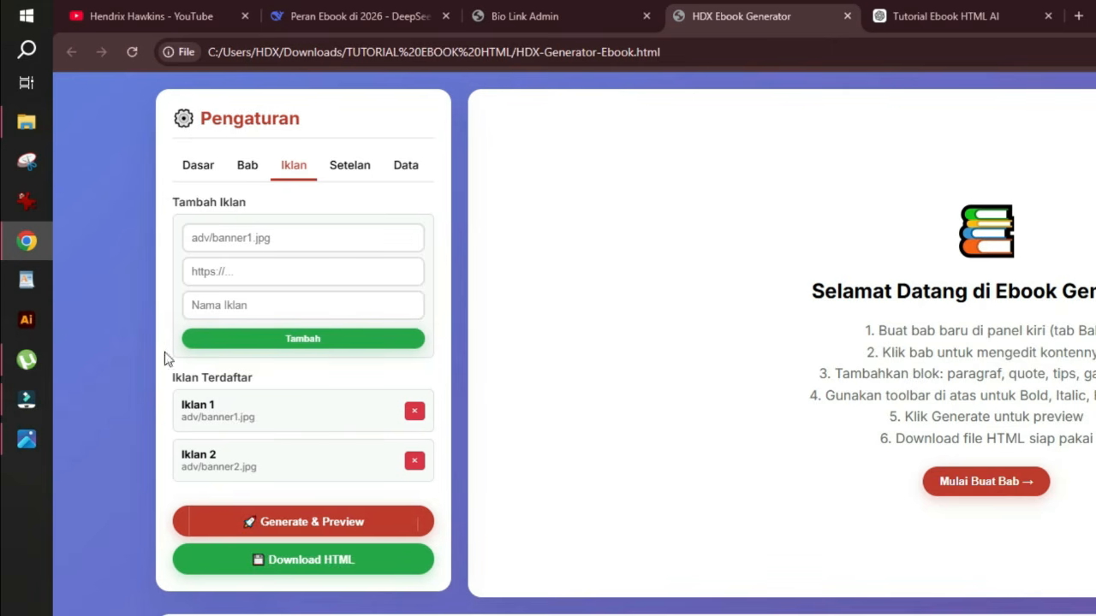
pyautogui.click(355, 168)
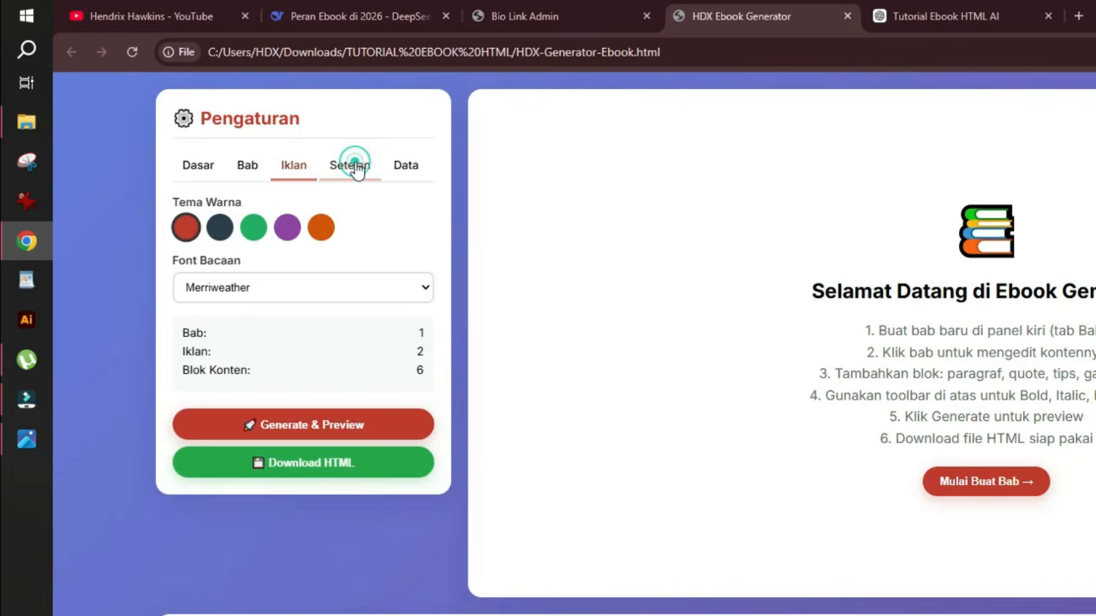
pyautogui.click(219, 227)
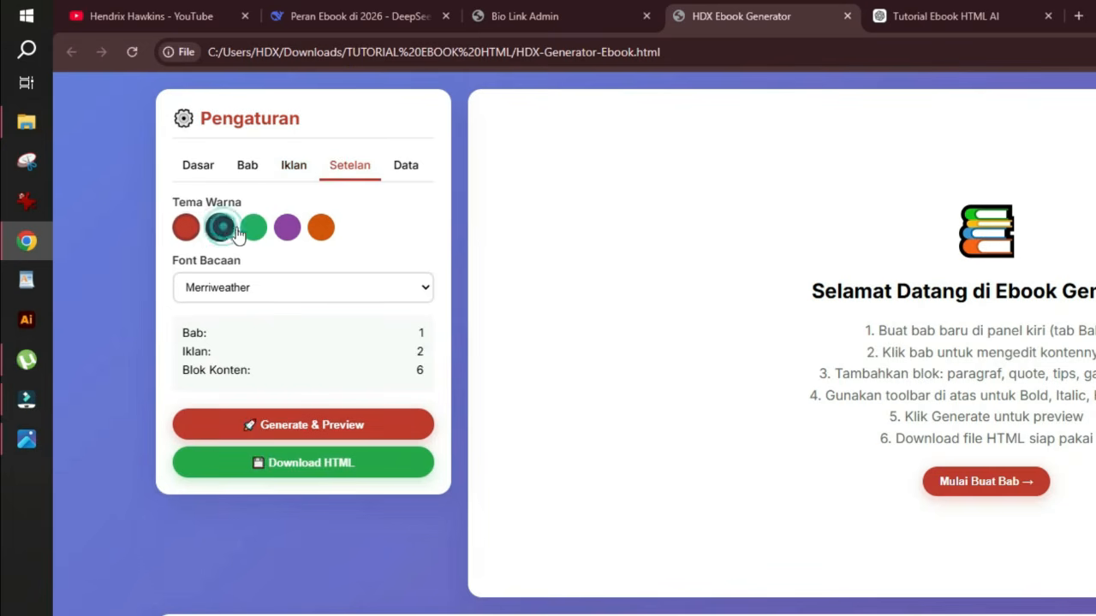
pyautogui.click(254, 227)
pyautogui.click(289, 228)
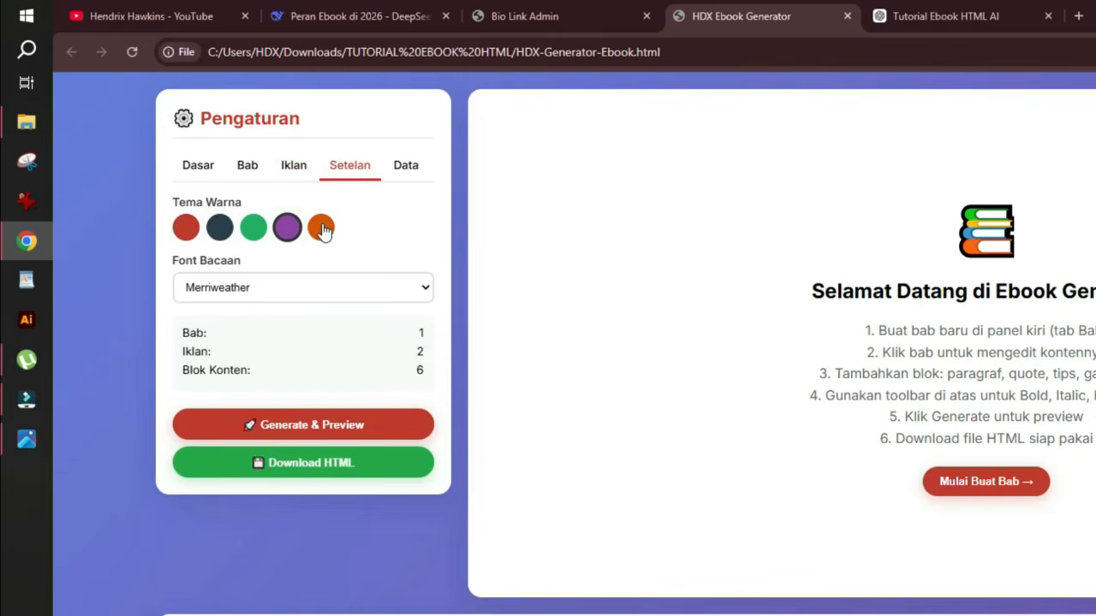
pyautogui.click(322, 227)
pyautogui.click(187, 229)
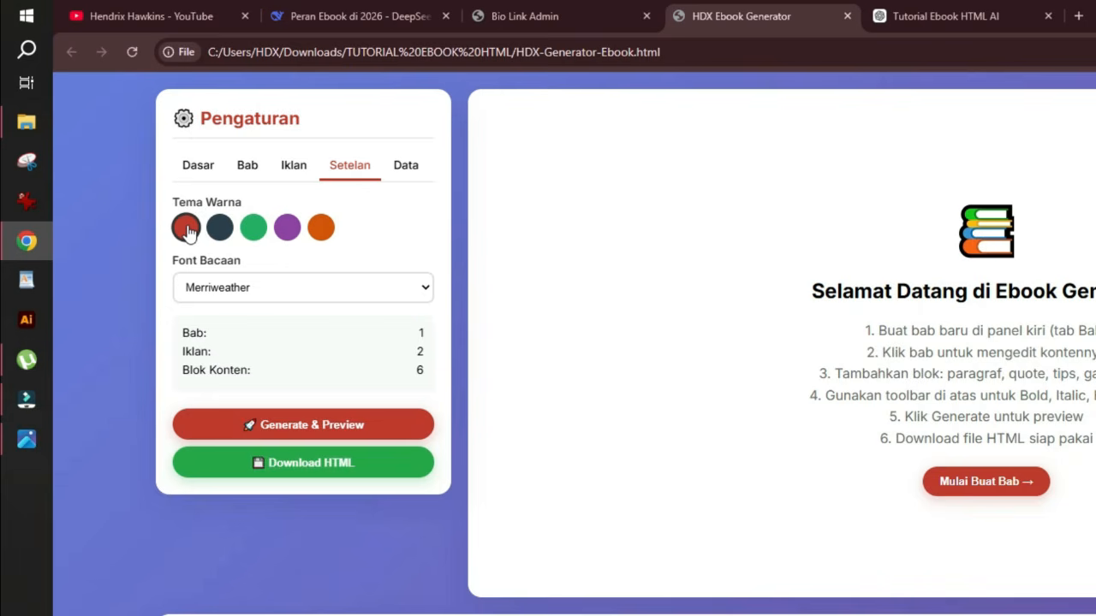
# - Try the dark, green, purple and orange themes again, ending on the Data export/import panel
pyautogui.click(219, 228)
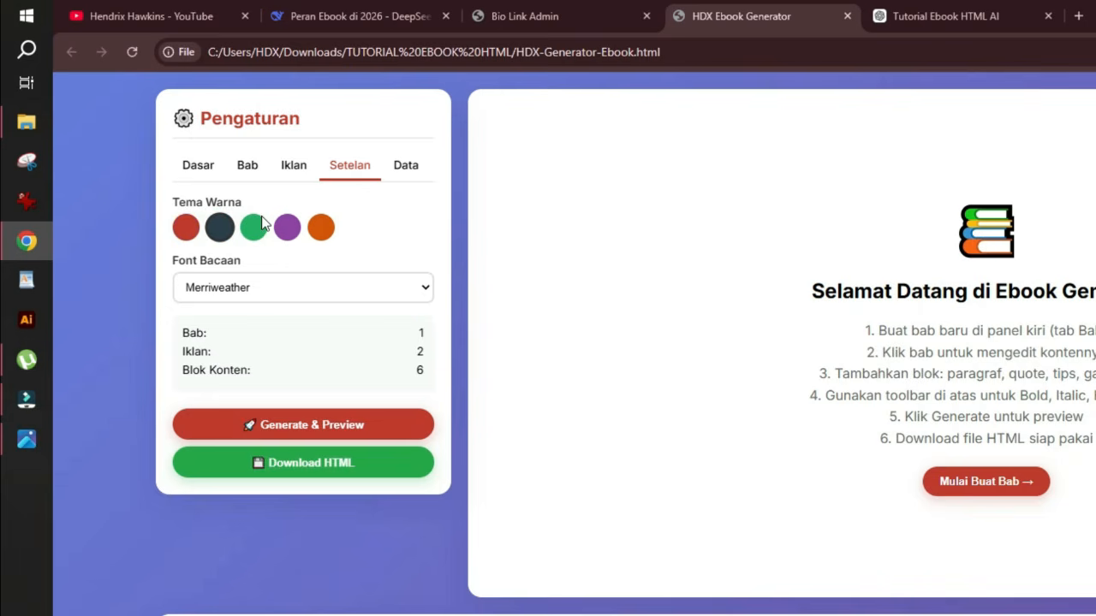
pyautogui.click(255, 226)
pyautogui.click(289, 228)
pyautogui.click(318, 230)
pyautogui.click(409, 167)
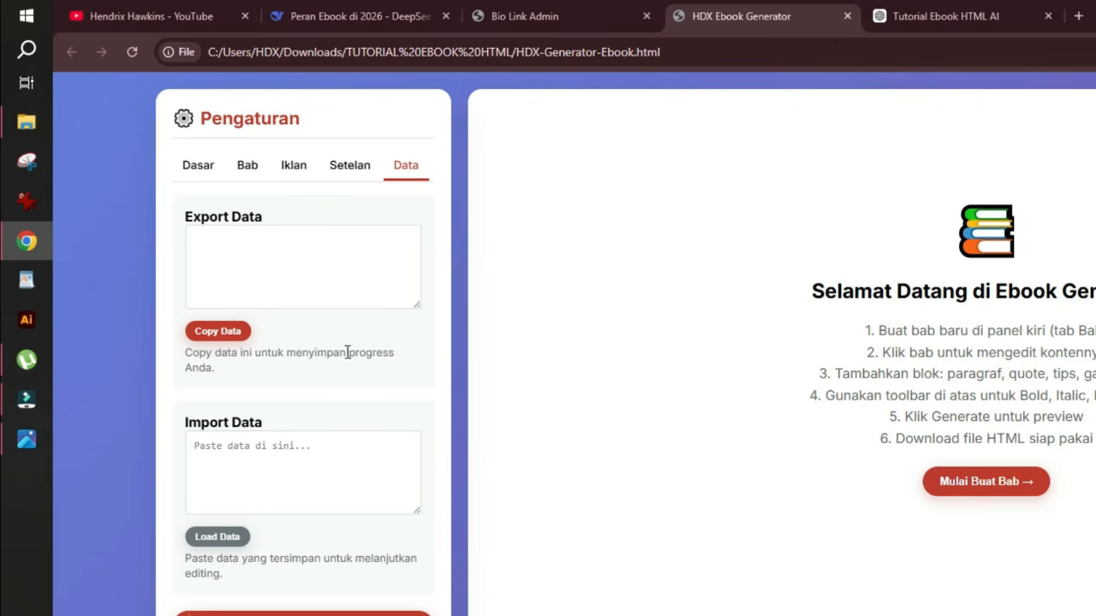
# - Return to the Dasar details showing title '7-5-3 CODE' and subtitle 'THE BUSHIDO WAYS'
pyautogui.click(197, 170)
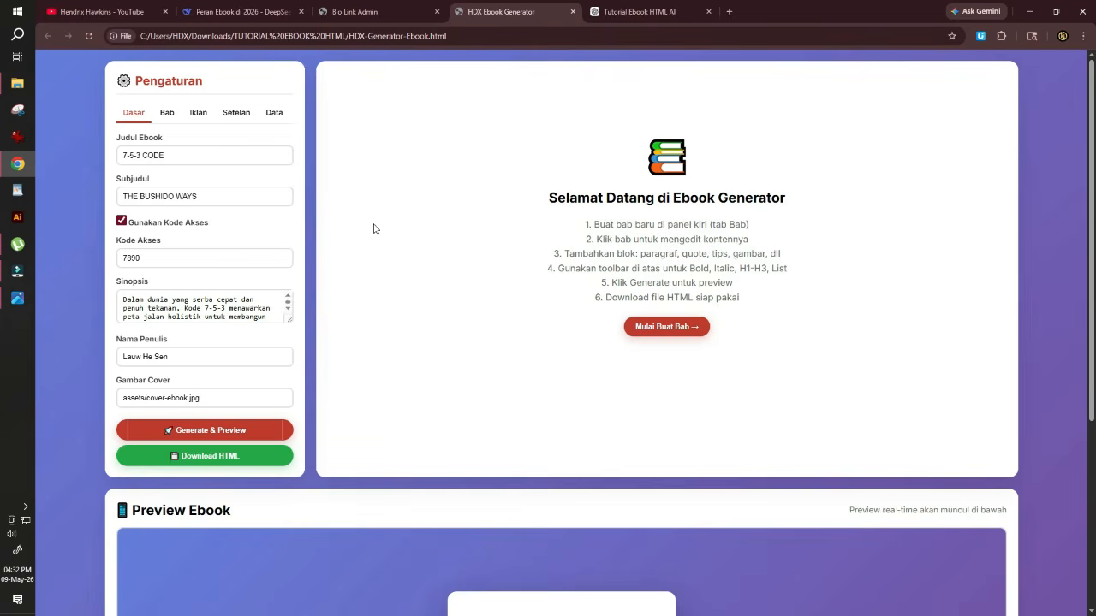
# - Switch to the YouTube channel home page and browse its Video row and RETOUCH playlist
pyautogui.click(99, 12)
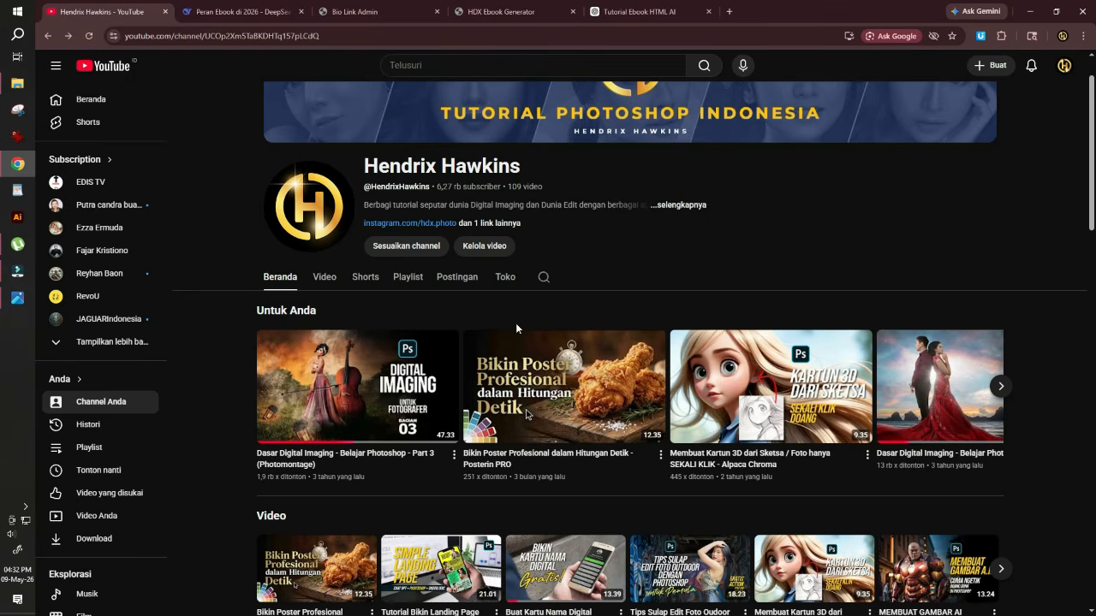
pyautogui.scroll(-2, 652, 280)
pyautogui.scroll(2, 653, 283)
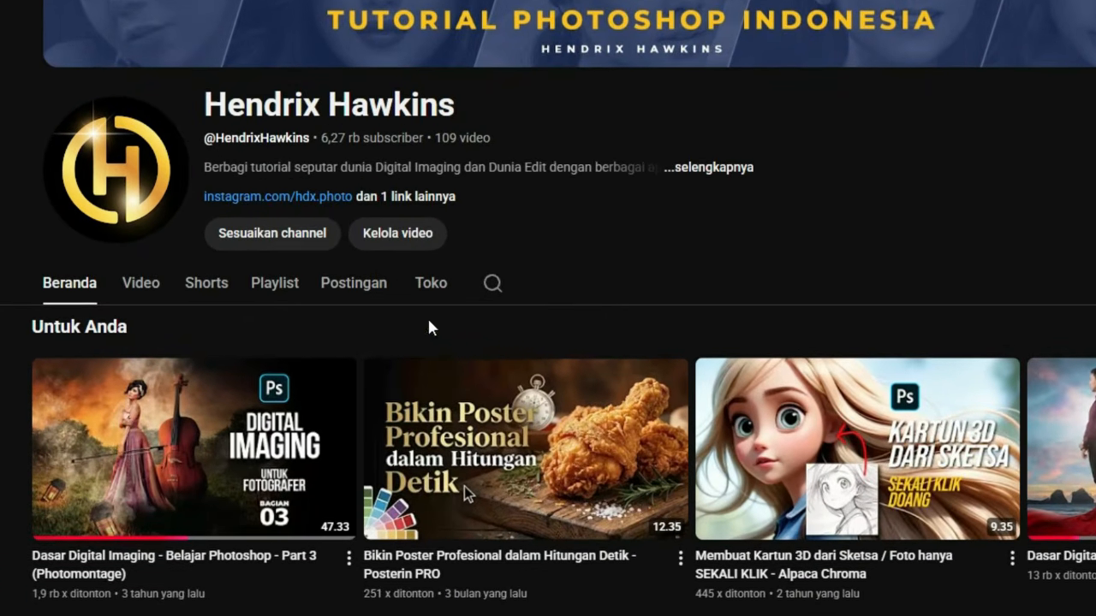
pyautogui.scroll(-5, 429, 328)
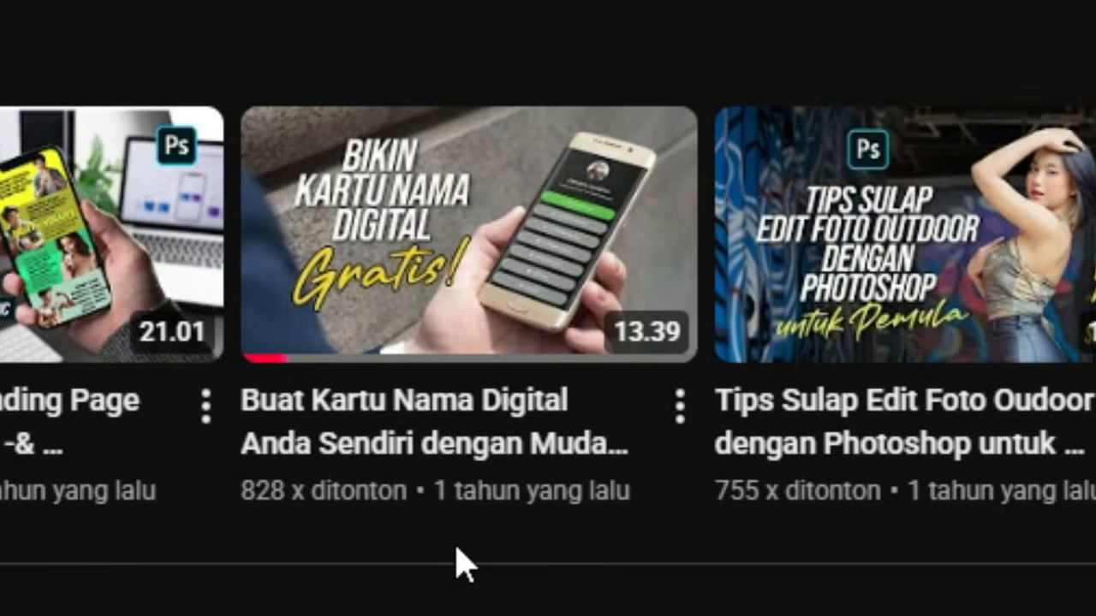
pyautogui.moveTo(465, 420)
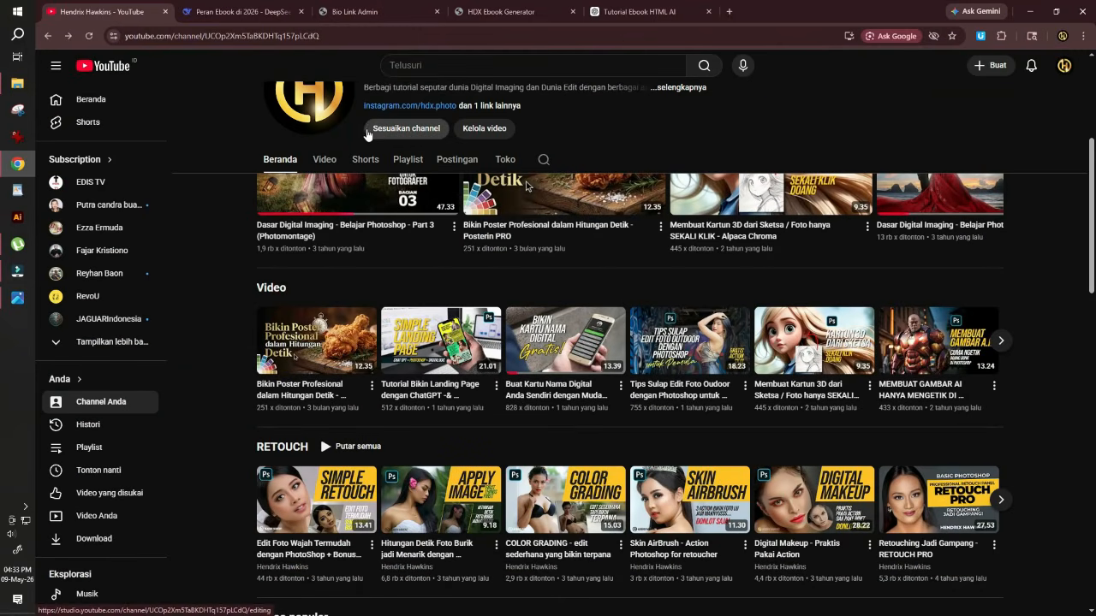
# - Go to Bio Link Admin's Upload Gambar Bebas page and start choosing files
pyautogui.click(384, 16)
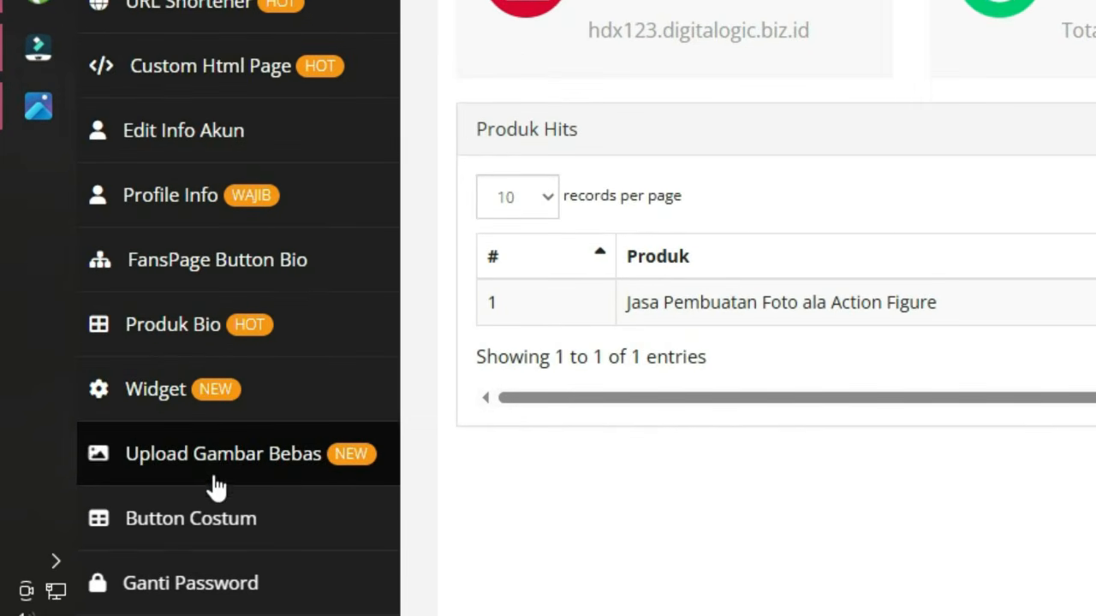
pyautogui.click(222, 466)
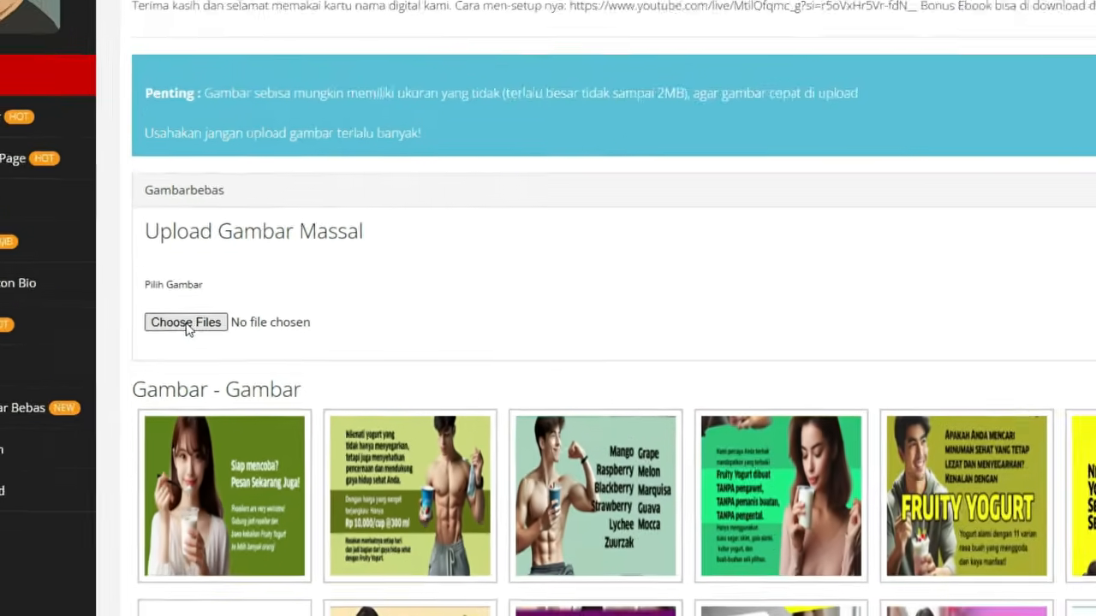
pyautogui.click(313, 269)
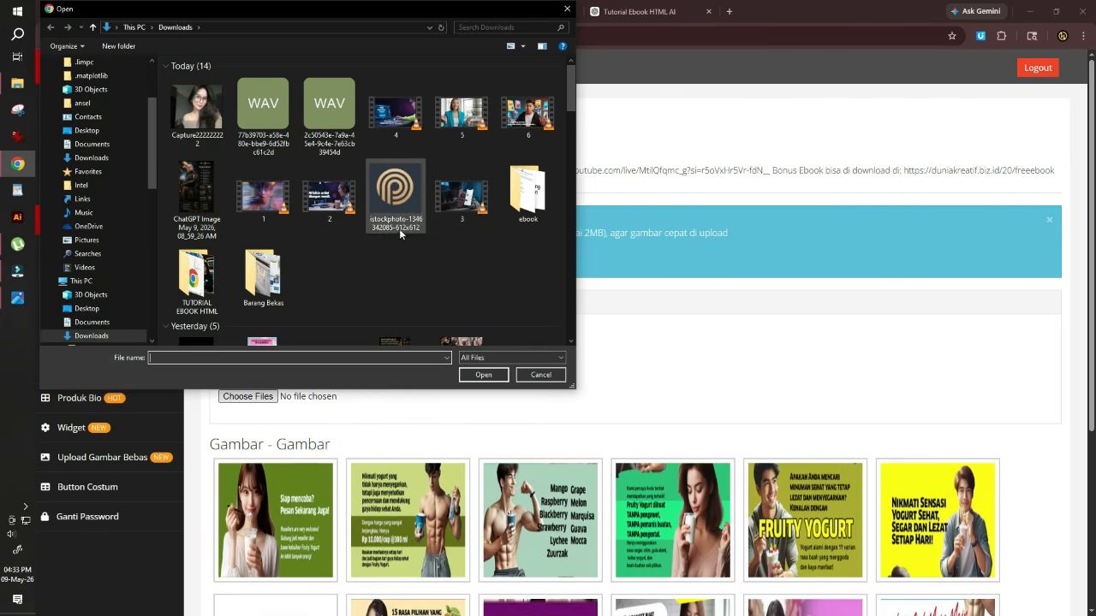
# - Upload images 1, 2, adv-panelo, cover and cover1 from the TUTORIAL EBOOK HTML folder
pyautogui.doubleClick(514, 204)
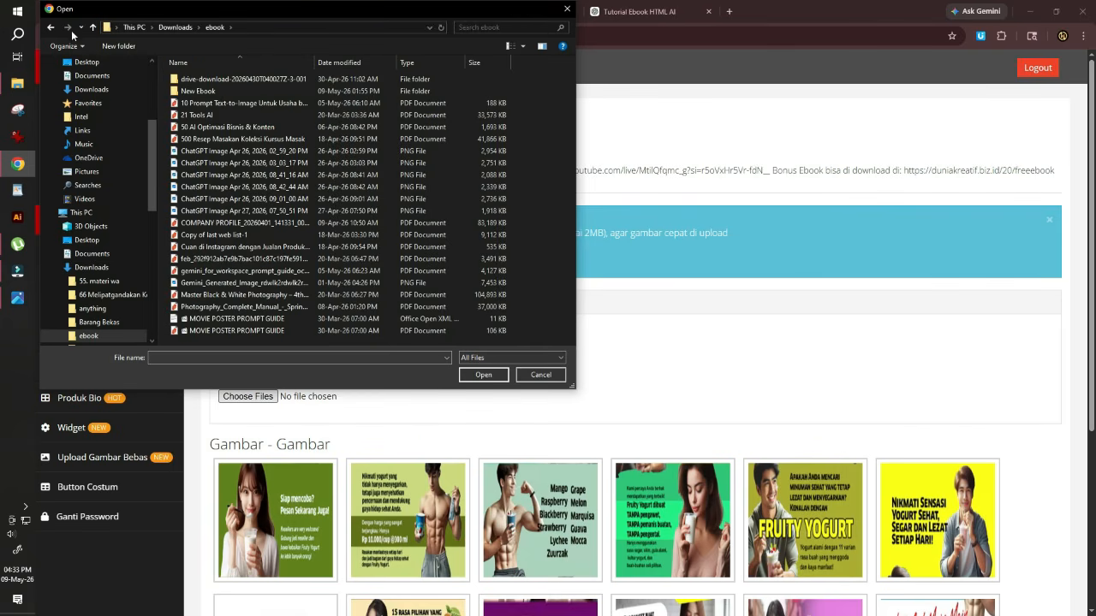
pyautogui.click(162, 26)
pyautogui.doubleClick(196, 274)
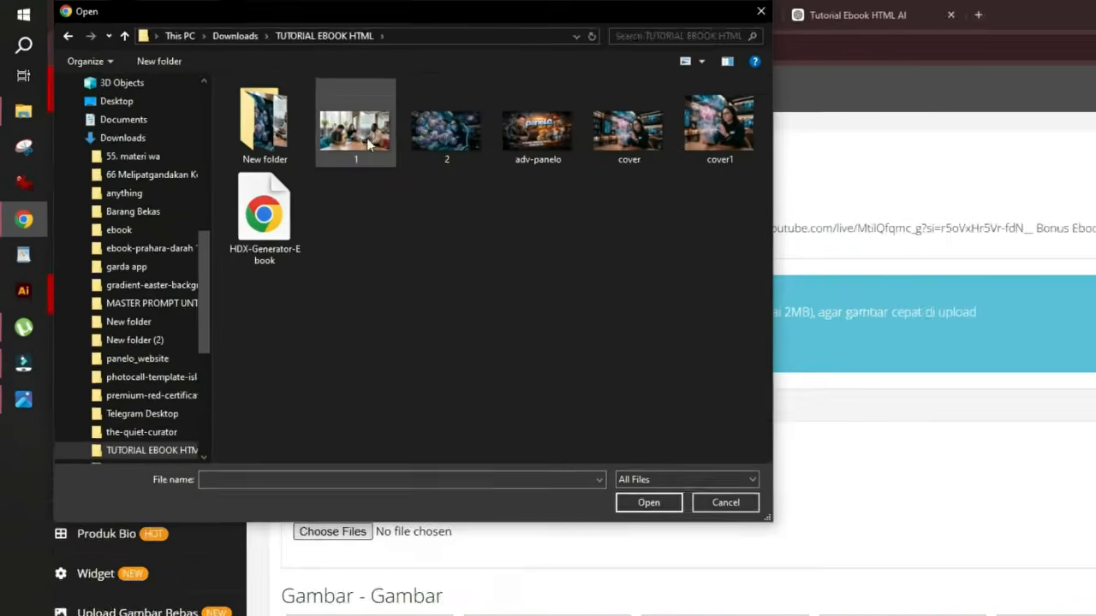
pyautogui.click(265, 102)
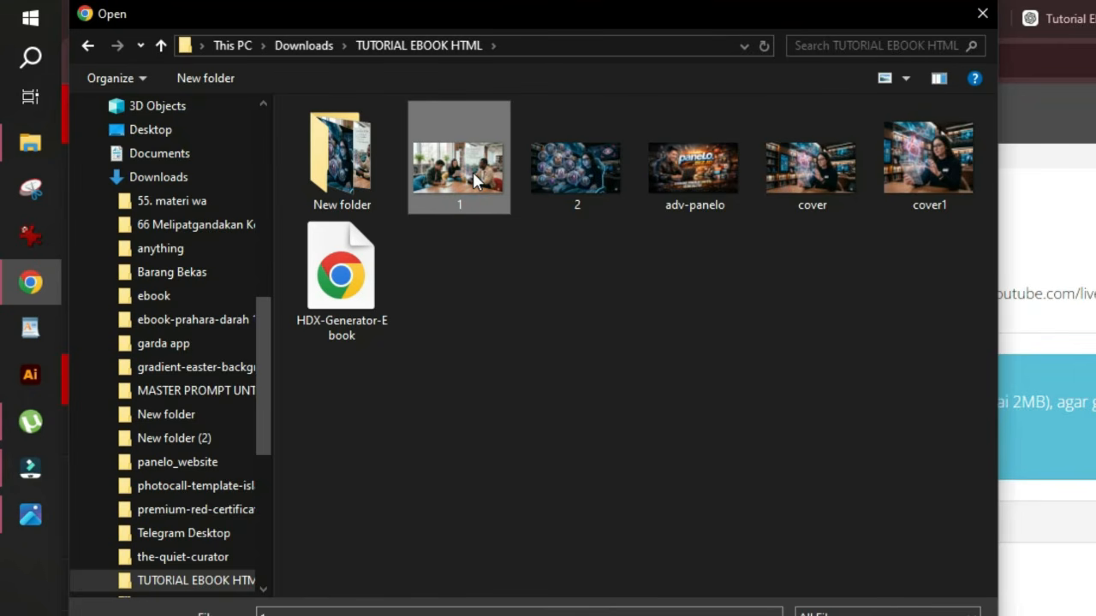
pyautogui.keyDown('shift'); pyautogui.click(933, 169); pyautogui.keyUp('shift')
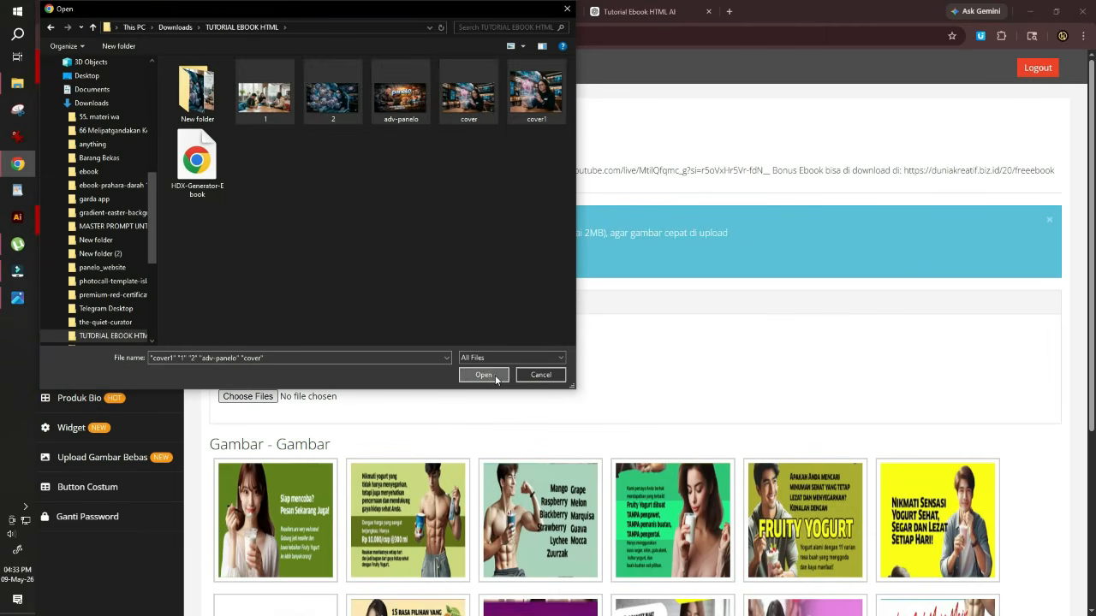
pyautogui.click(494, 375)
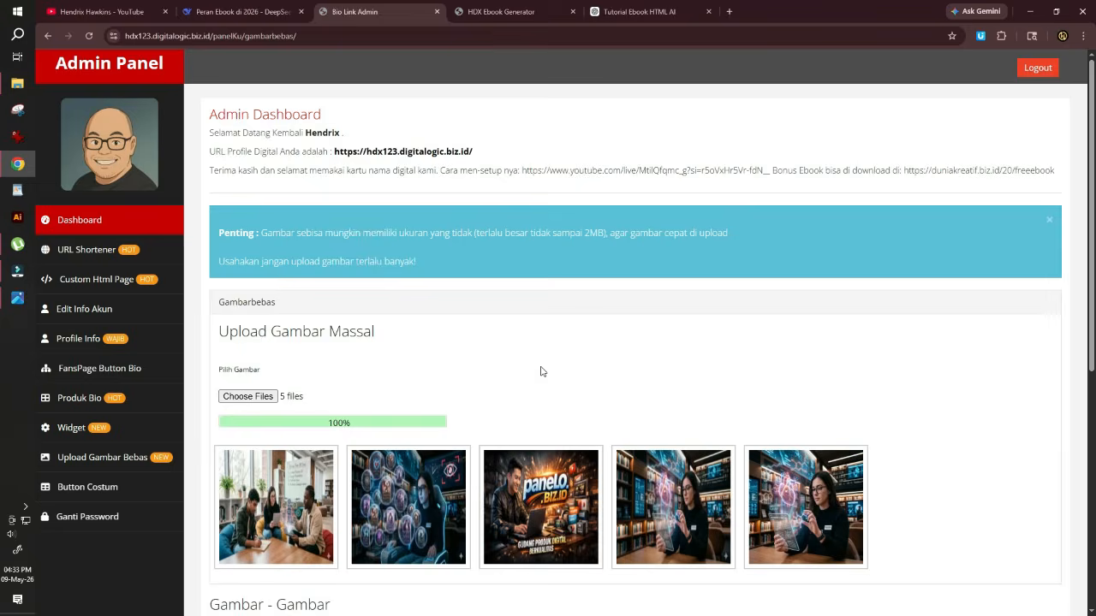
pyautogui.scroll(-1, 541, 371)
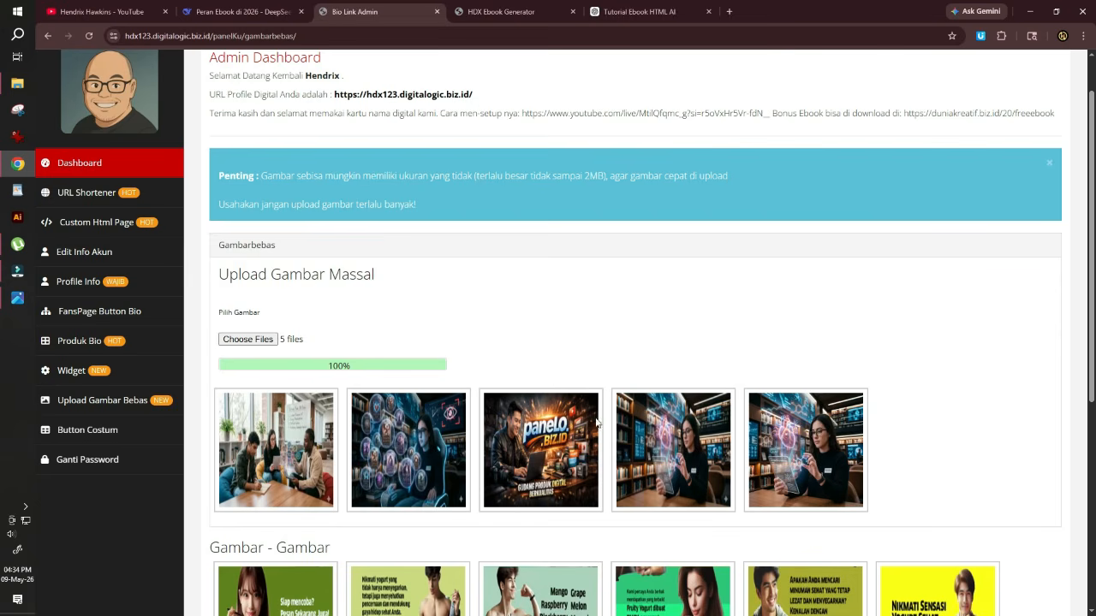
# - Open WordPad and arrange it side by side with the browser window
pyautogui.click(17, 193)
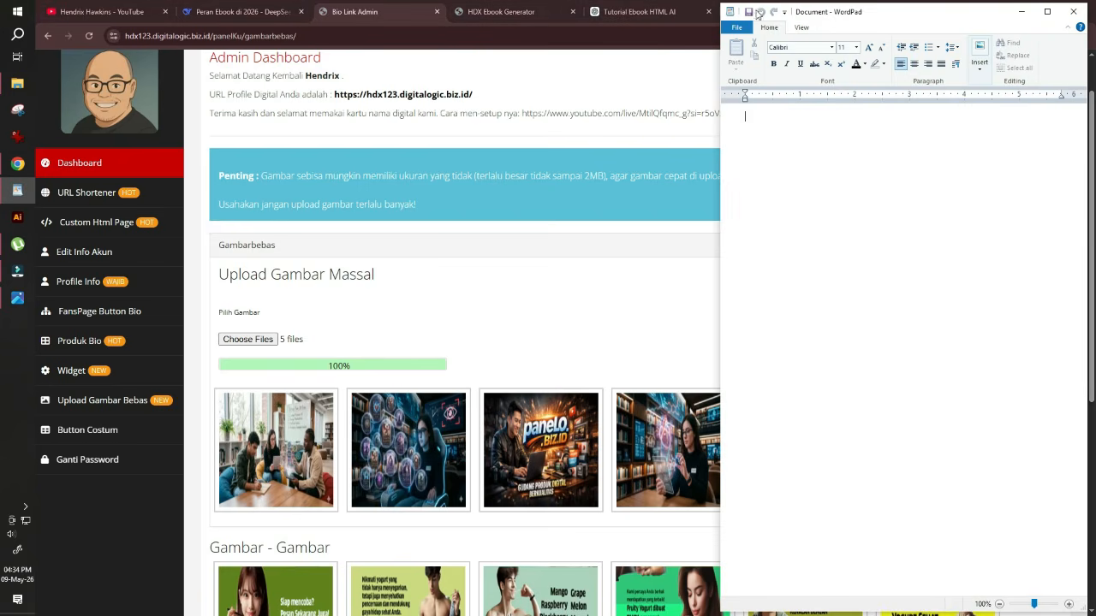
pyautogui.moveTo(871, 12); pyautogui.dragTo(854, 109)
pyautogui.click(917, 16)
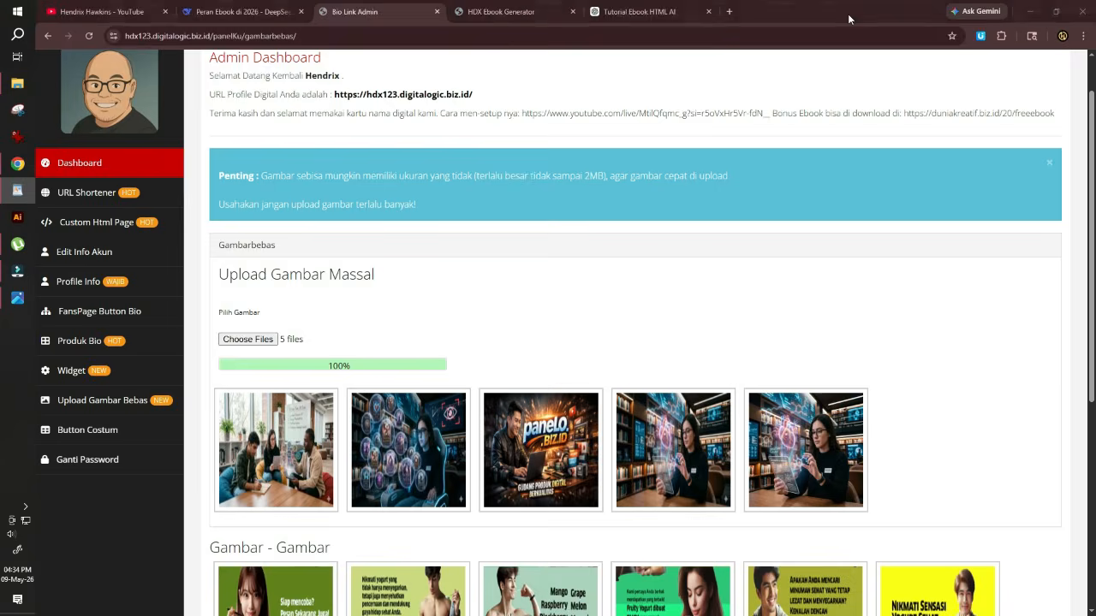
pyautogui.click(1056, 11)
pyautogui.moveTo(672, 115); pyautogui.dragTo(426, 4)
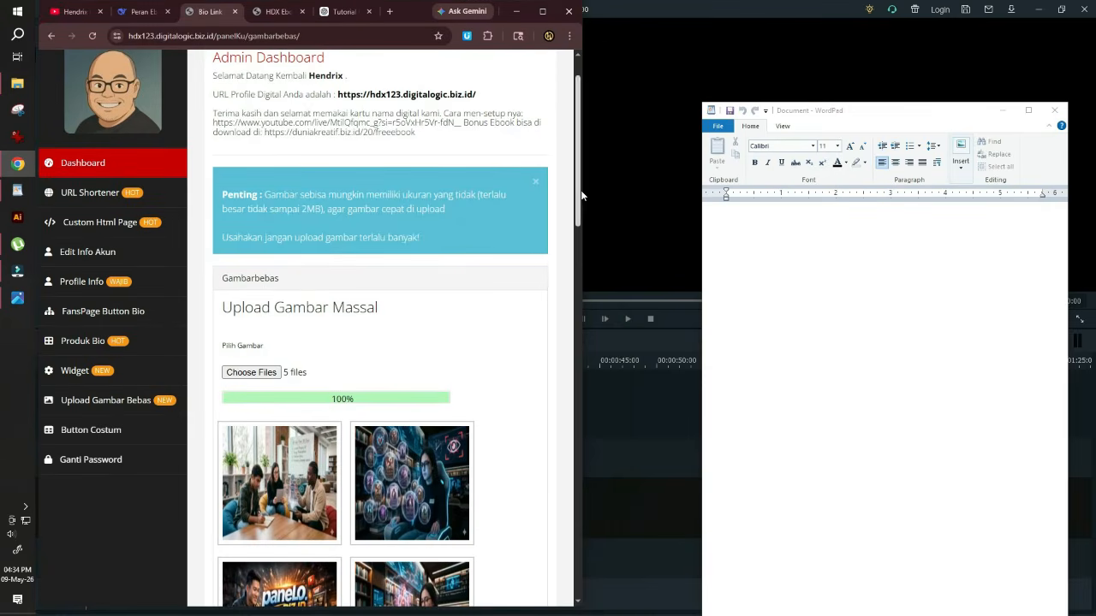
pyautogui.moveTo(585, 191); pyautogui.dragTo(700, 193)
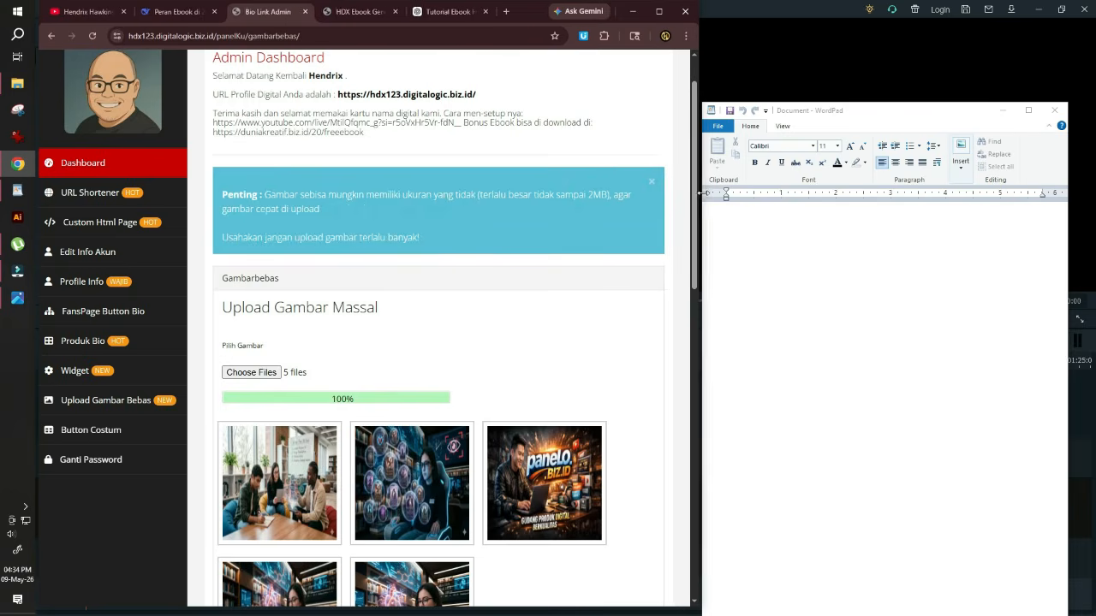
pyautogui.moveTo(863, 112); pyautogui.dragTo(862, 16)
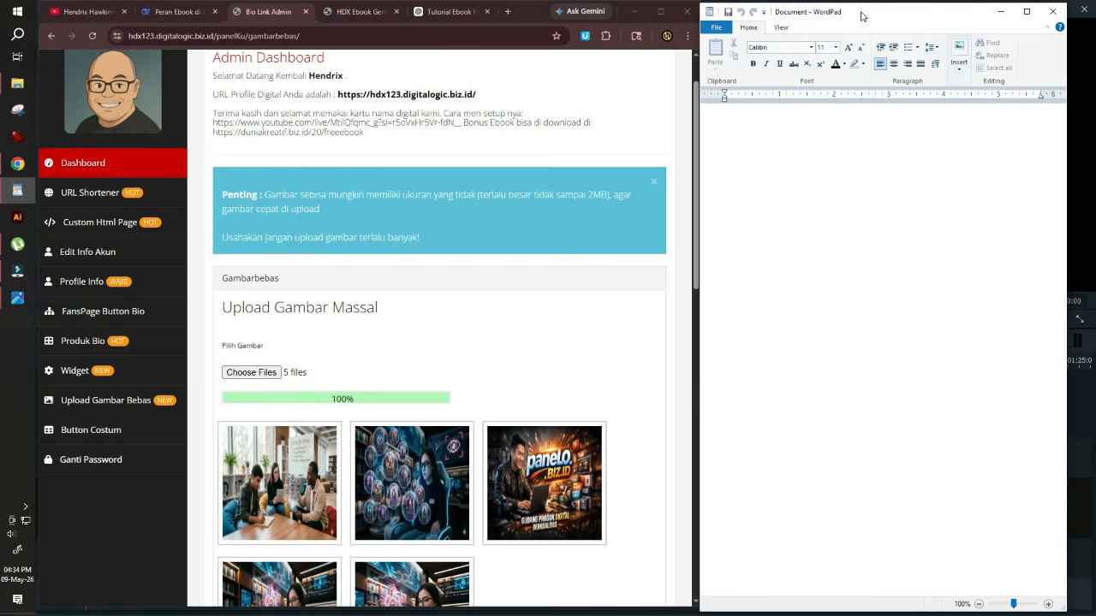
# - Paste the first and second uploaded images' web addresses into WordPad on separate lines
pyautogui.rightClick(301, 464)
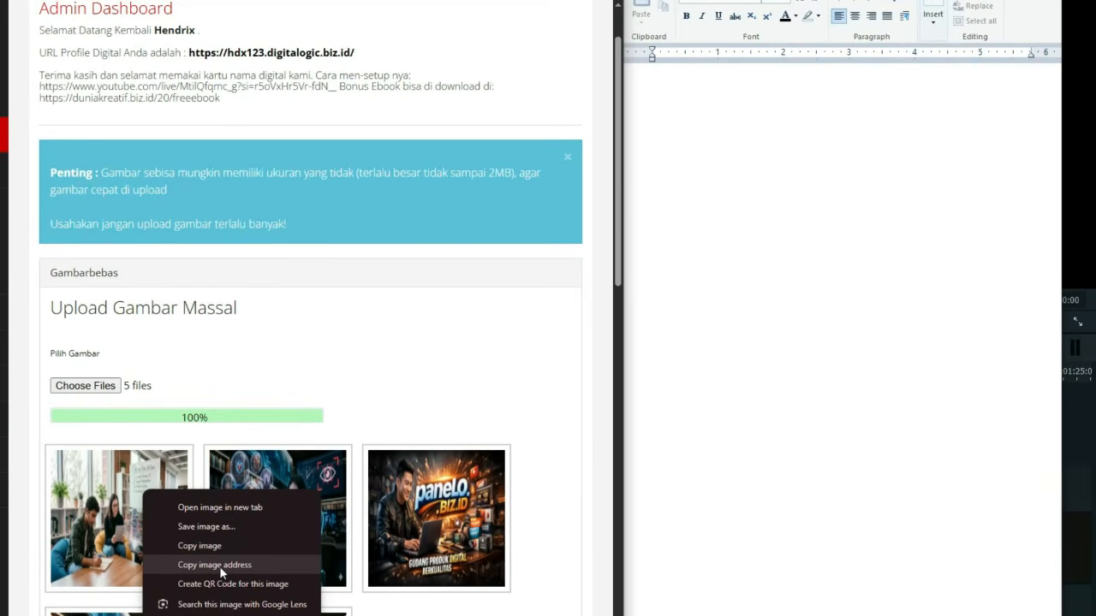
pyautogui.click(219, 566)
pyautogui.click(684, 98)
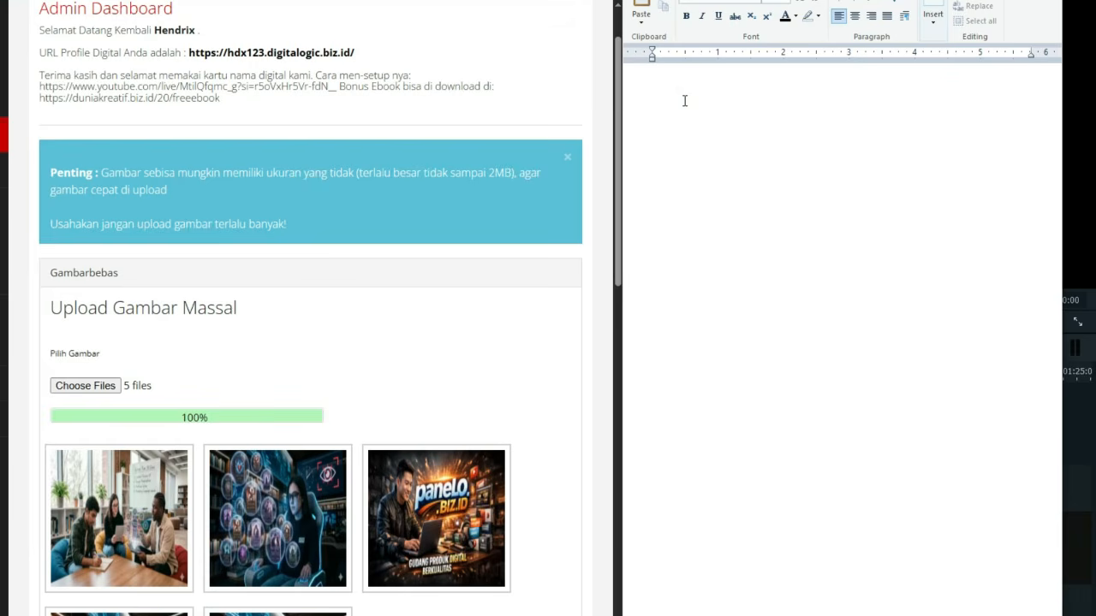
pyautogui.hotkey('ctrl', 'v')
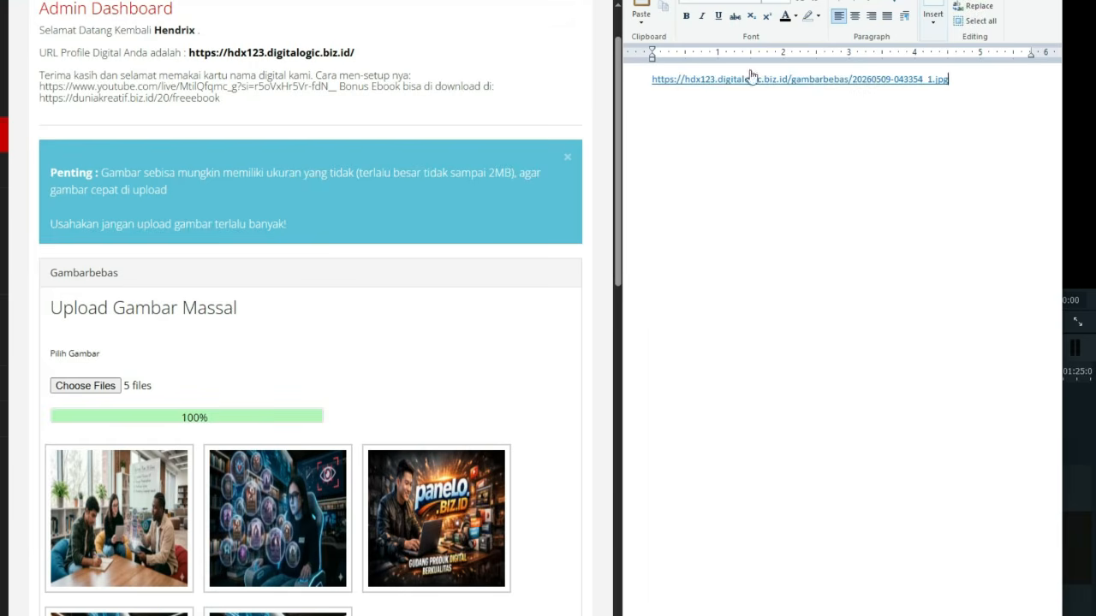
pyautogui.click(970, 79)
pyautogui.scroll(-1, 299, 496)
pyautogui.scroll(-2, 300, 496)
pyautogui.rightClick(285, 392)
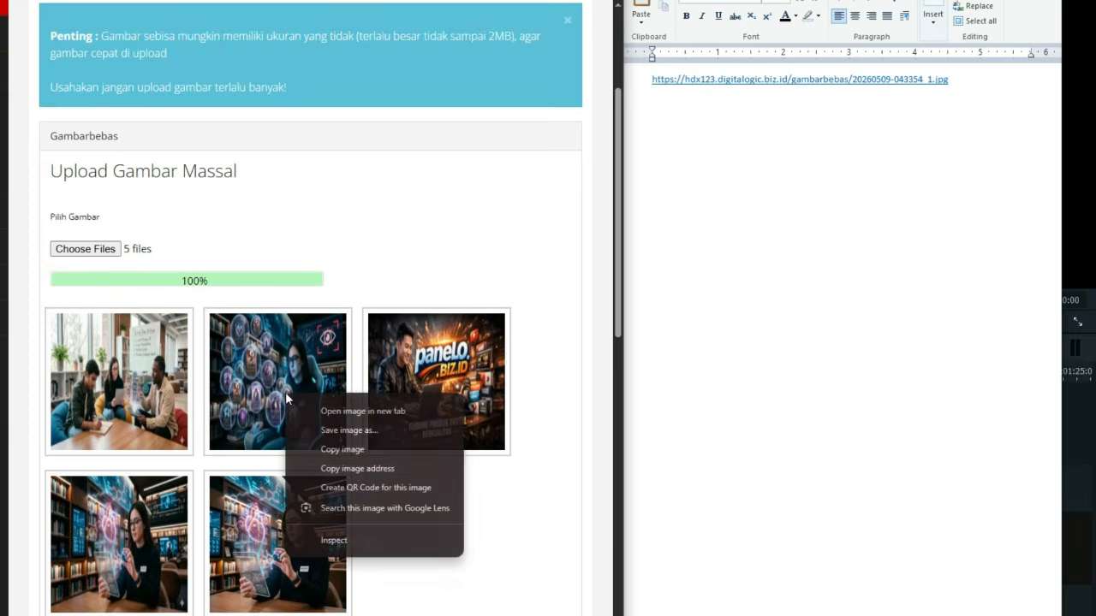
pyautogui.click(371, 471)
pyautogui.click(688, 118)
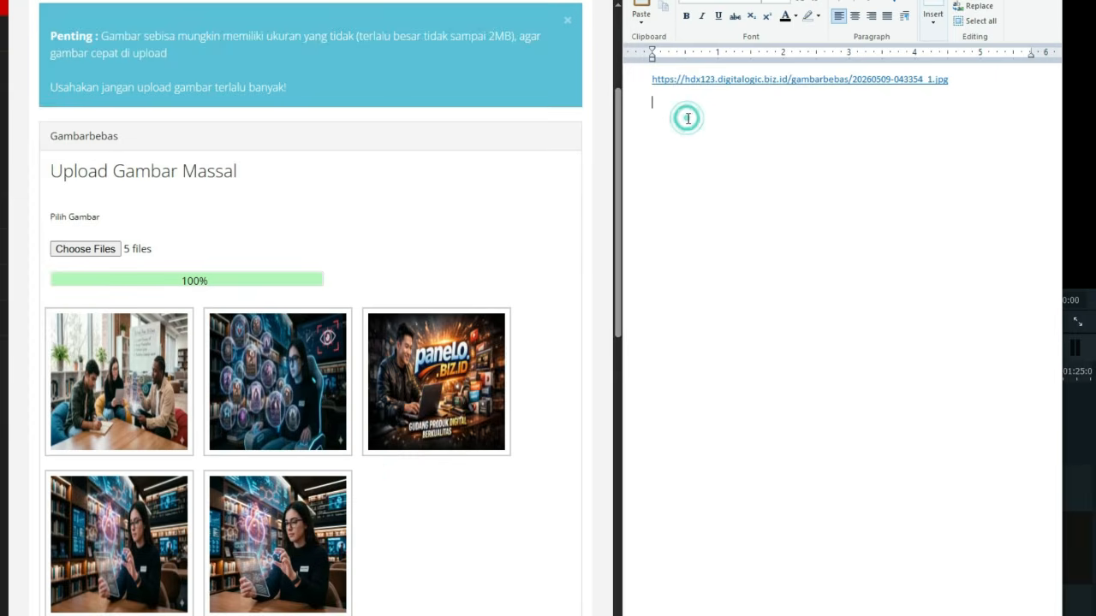
pyautogui.hotkey('ctrl', 'v')
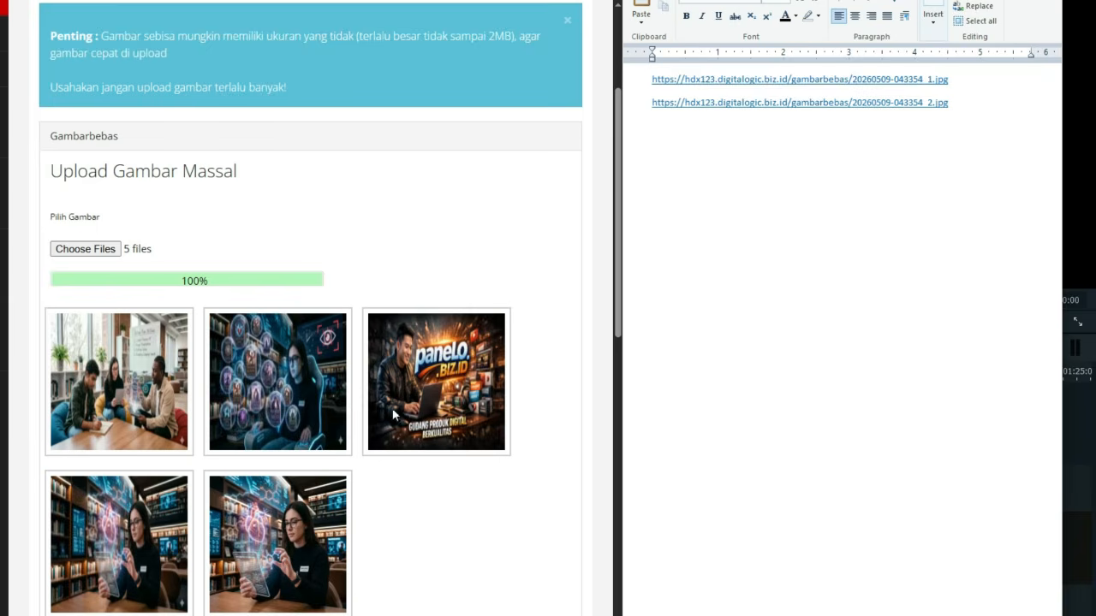
# - Add the cover, cover1 and adv-panelo image addresses as the next three WordPad lines
pyautogui.rightClick(130, 554)
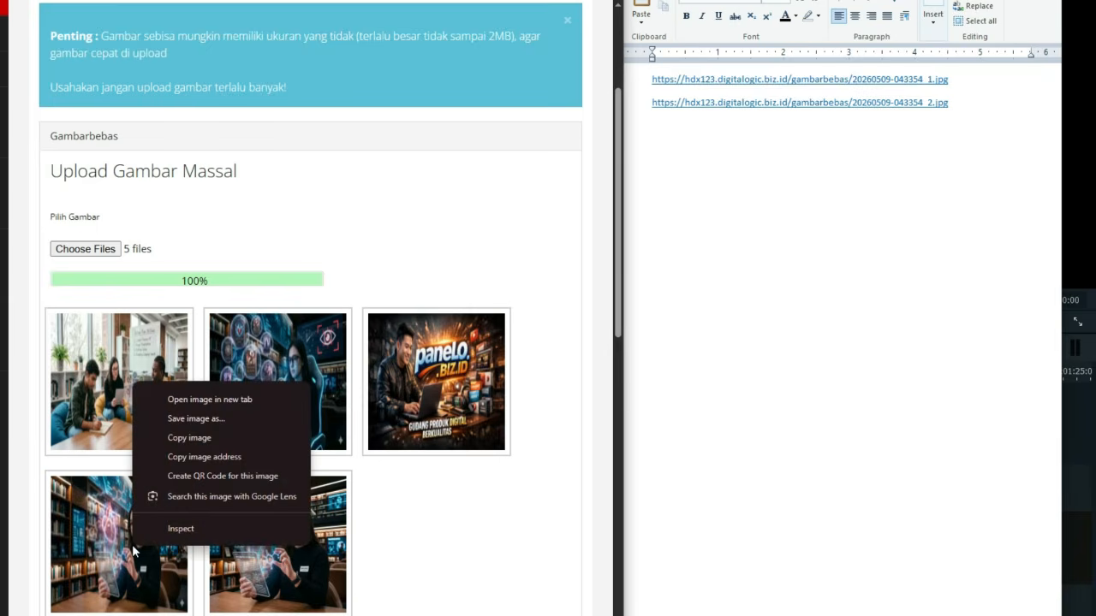
pyautogui.click(208, 457)
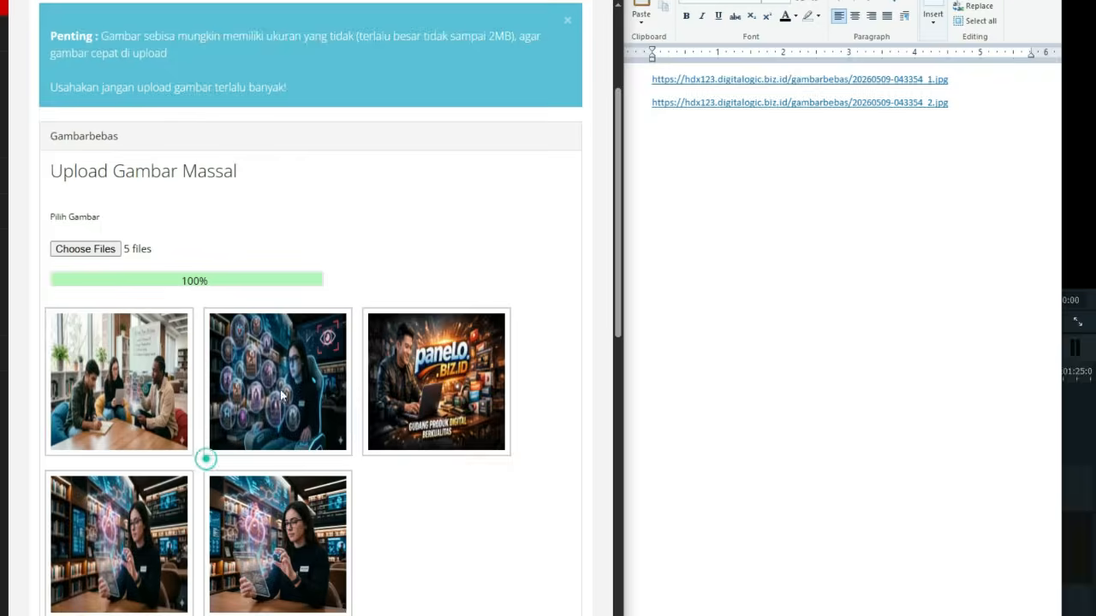
pyautogui.click(704, 139)
pyautogui.hotkey('ctrl', 'v')
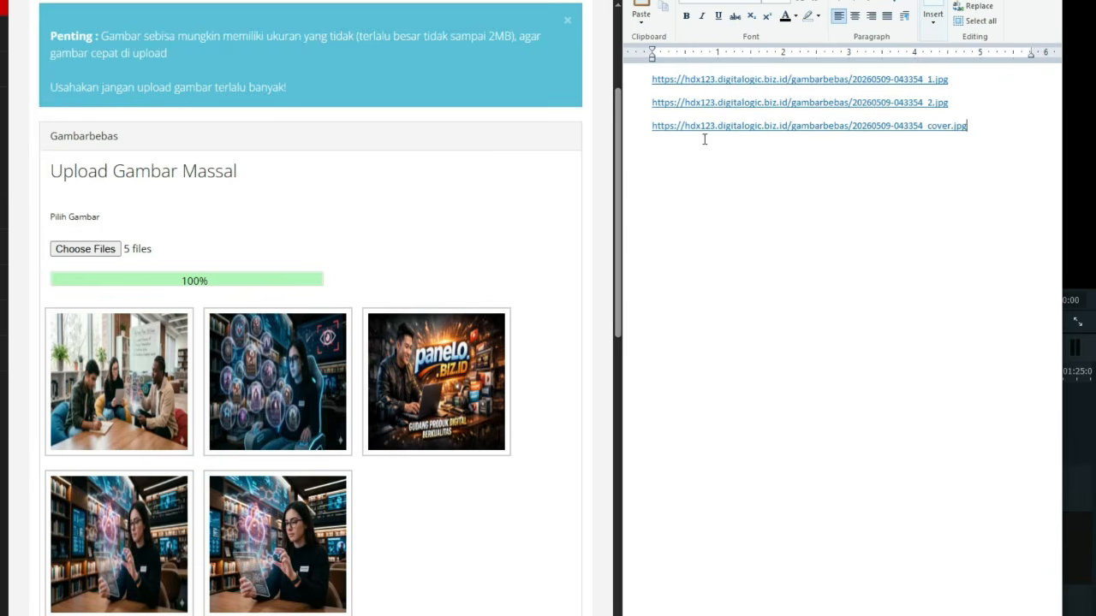
pyautogui.rightClick(308, 530)
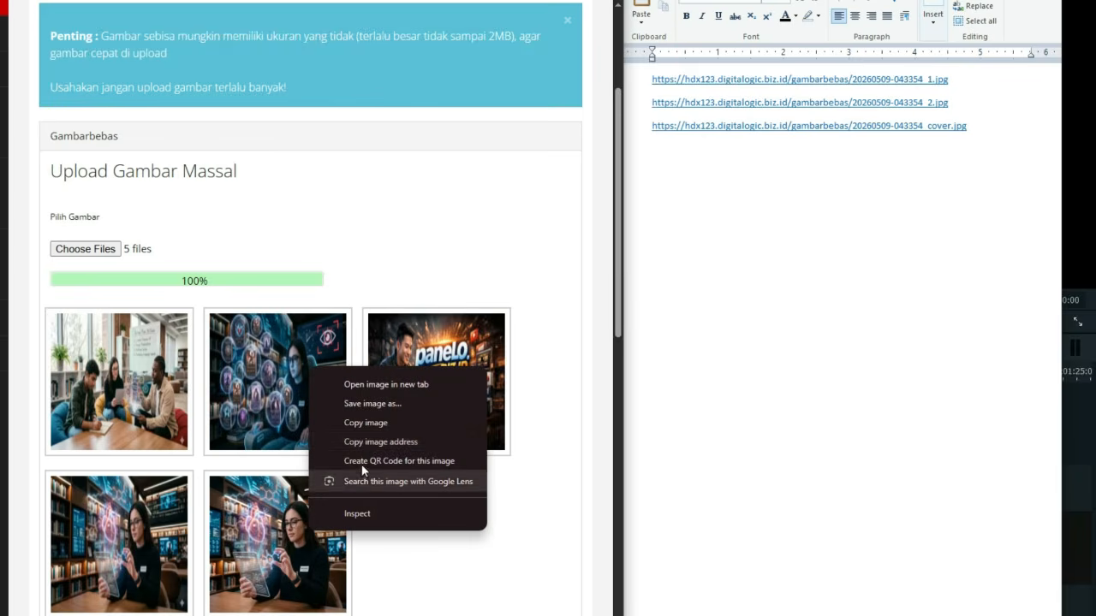
pyautogui.click(371, 444)
pyautogui.click(712, 176)
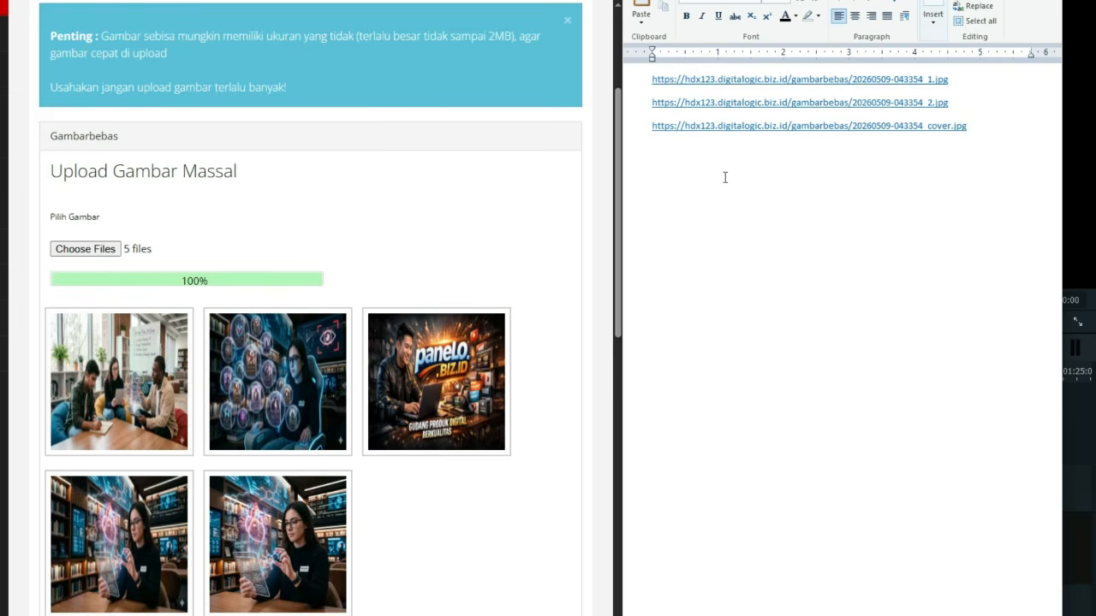
pyautogui.hotkey('ctrl', 'v')
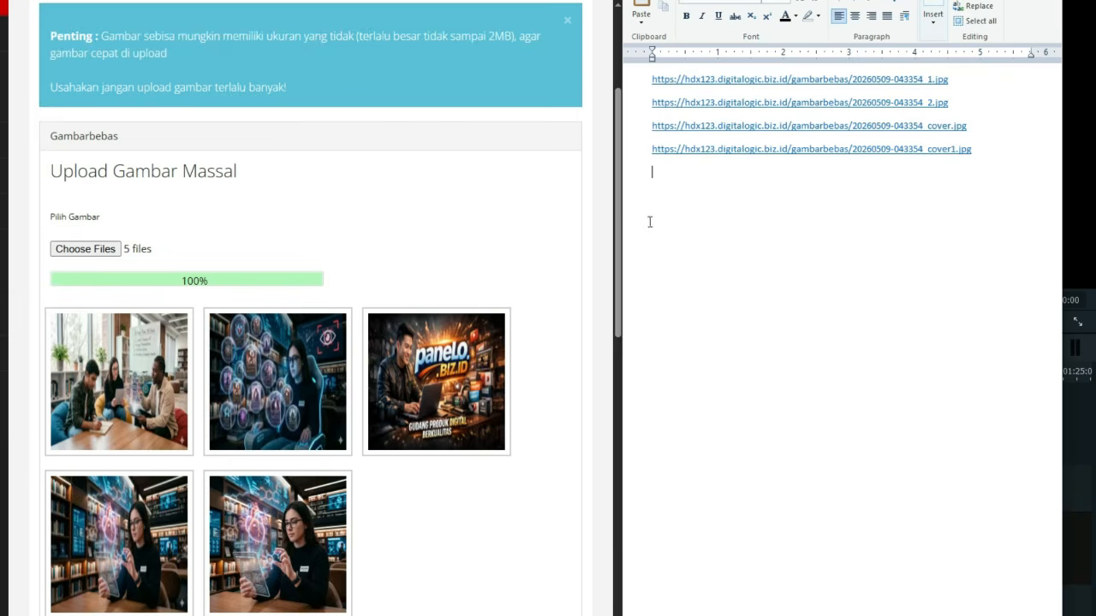
pyautogui.rightClick(434, 392)
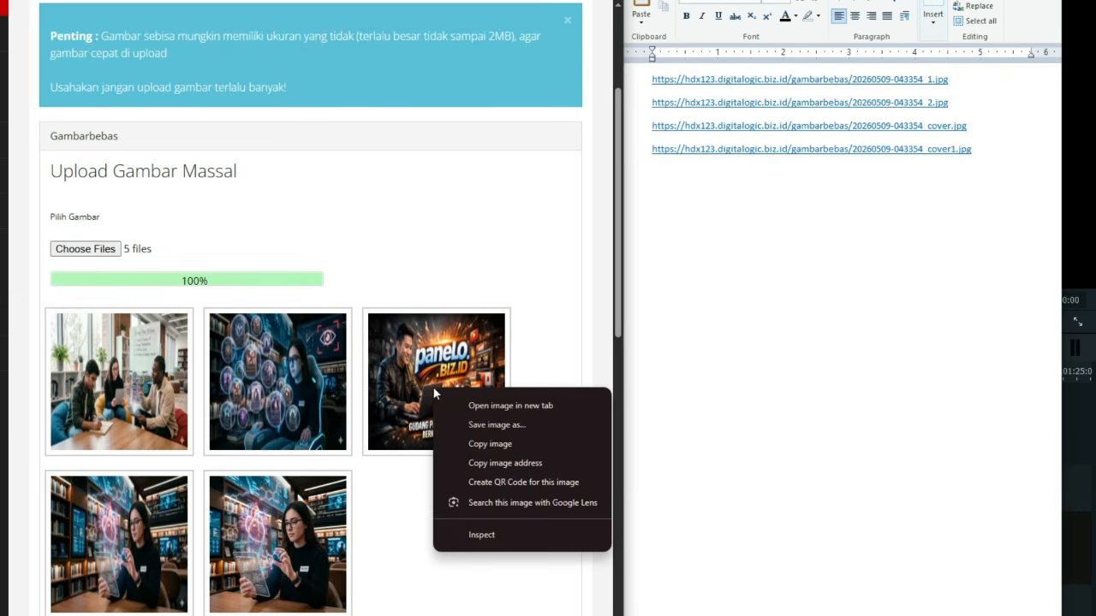
pyautogui.click(541, 463)
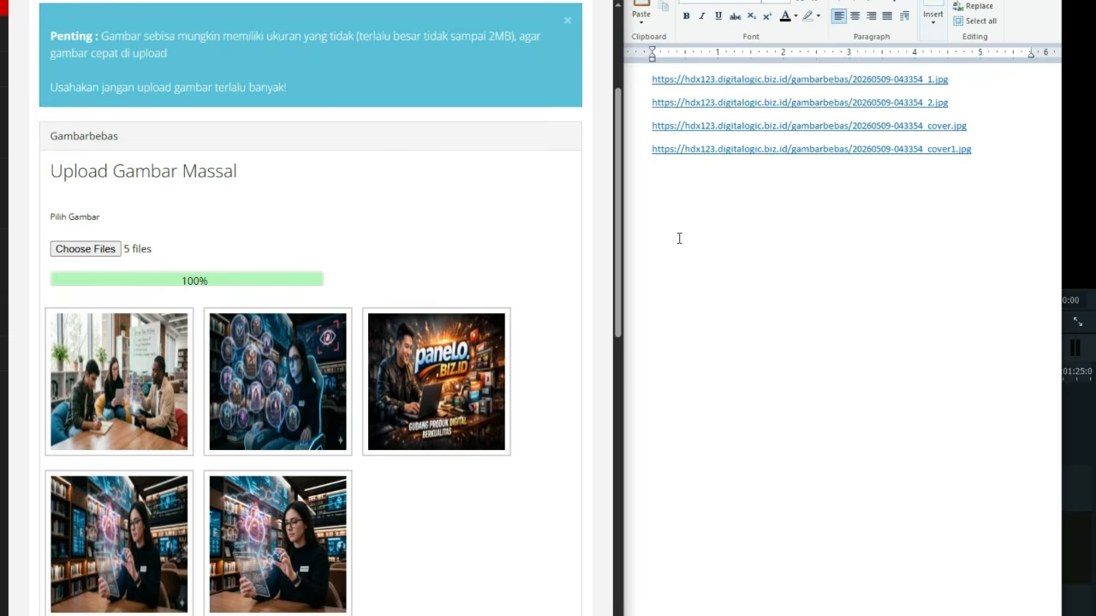
pyautogui.click(692, 193)
pyautogui.hotkey('ctrl', 'v')
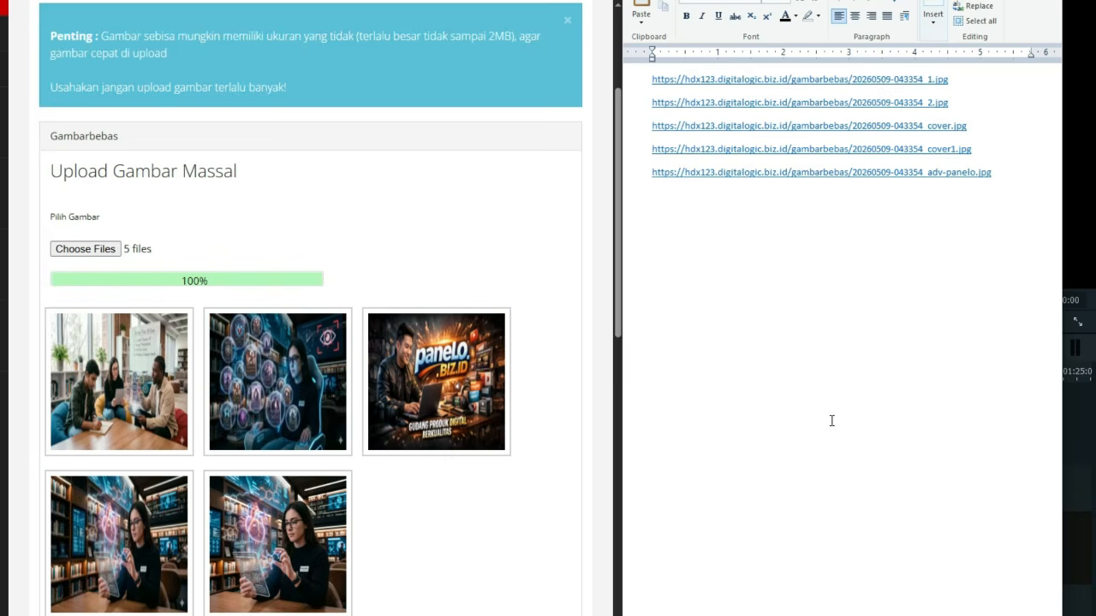
# - Open the 'Peran Ebook di 2026' DeepSeek chat and scroll through the article back to its title
pyautogui.click(690, 253)
pyautogui.scroll(2, 506, 265)
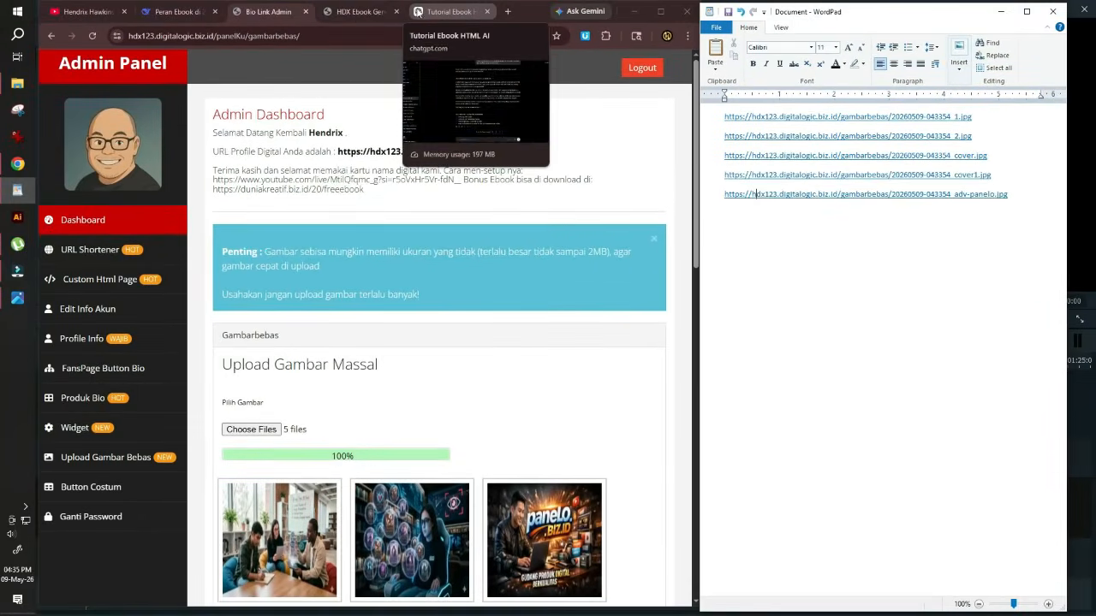
pyautogui.click(175, 12)
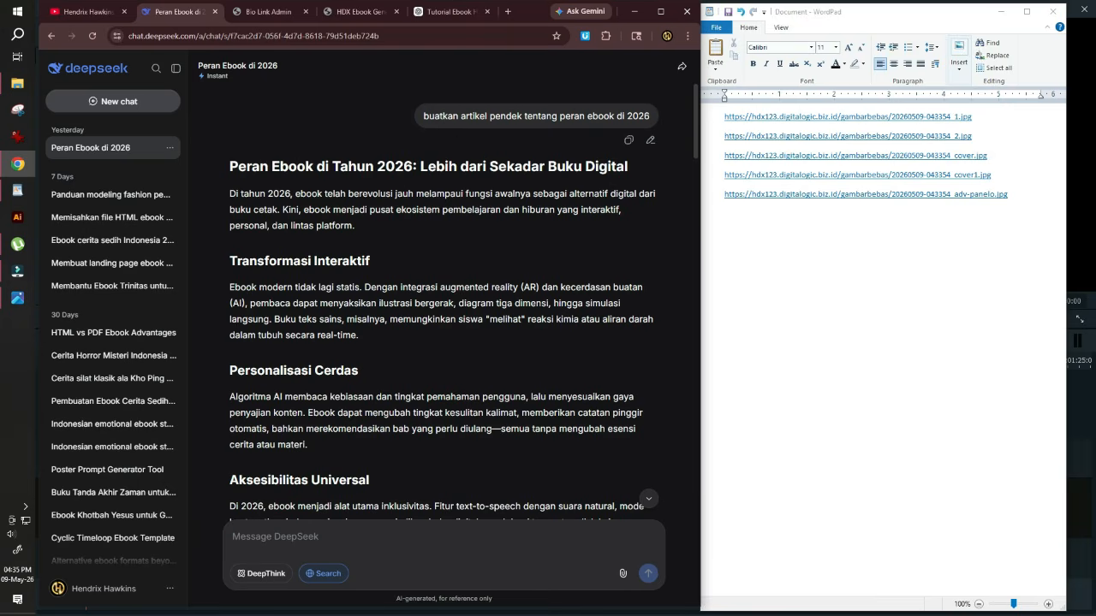
pyautogui.scroll(-5, 499, 194)
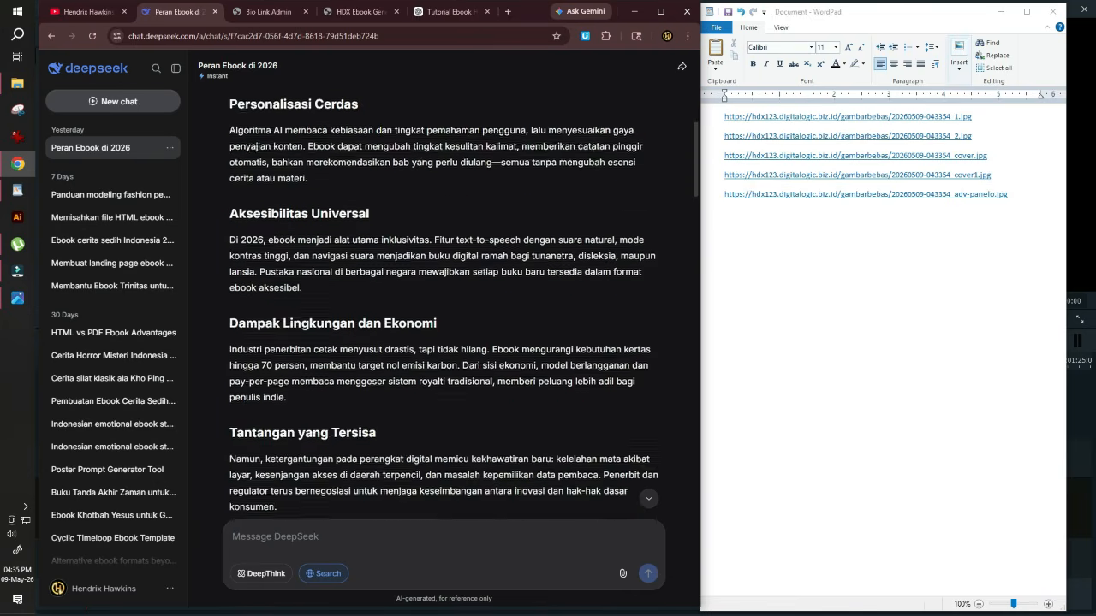
pyautogui.scroll(-15, 499, 194)
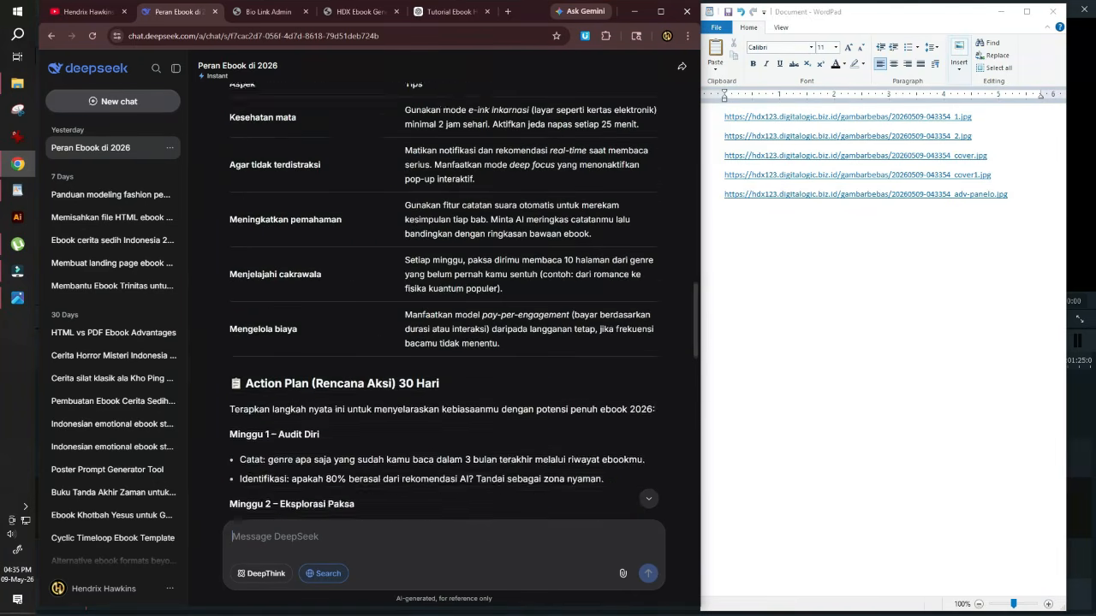
pyautogui.scroll(-15, 501, 198)
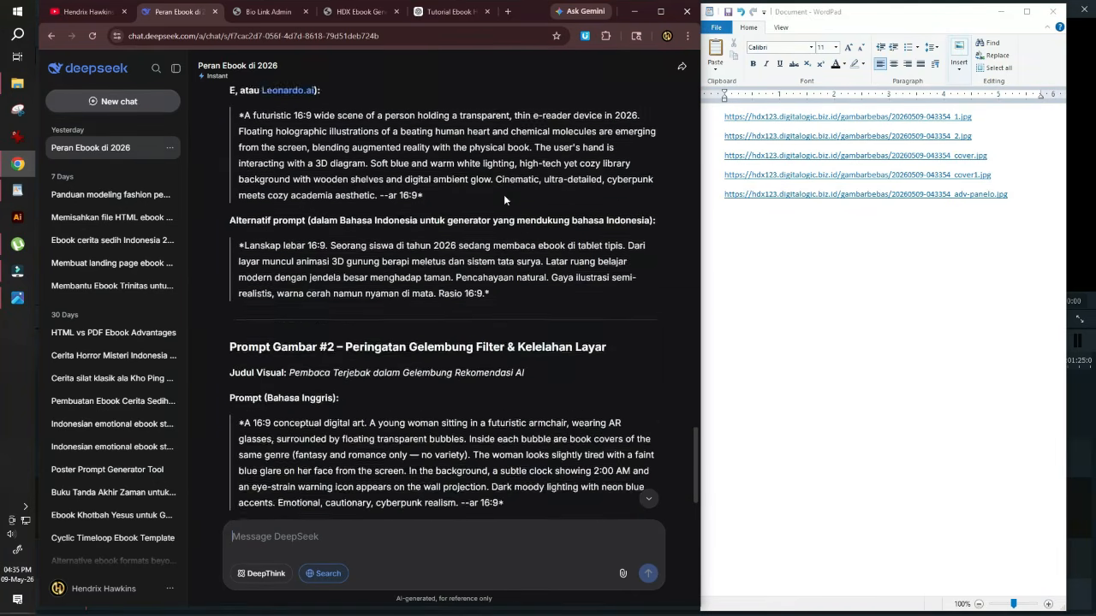
pyautogui.scroll(20, 518, 201)
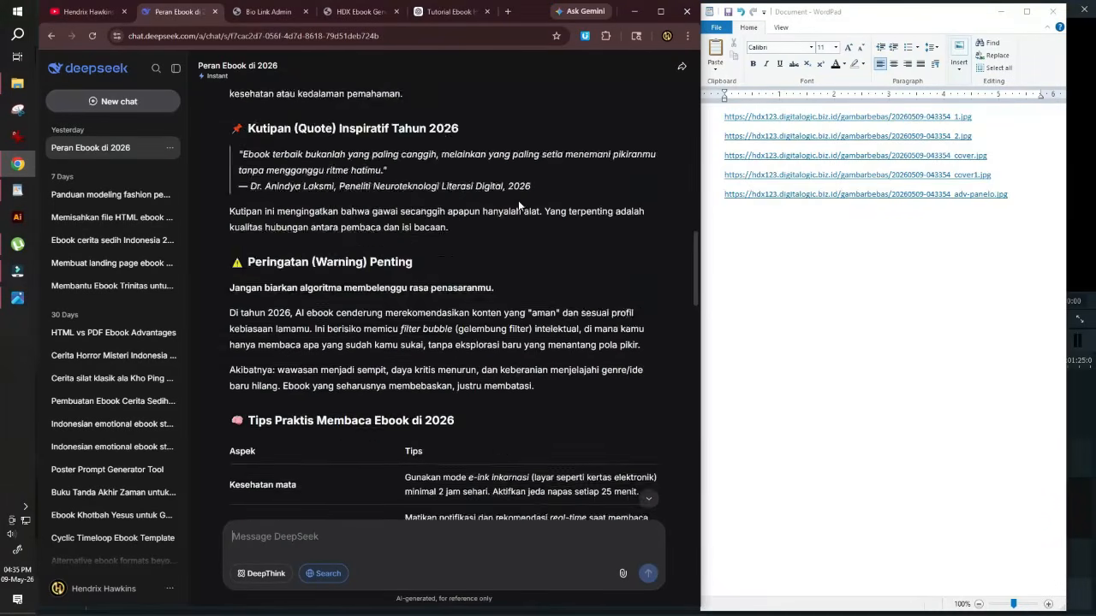
pyautogui.scroll(12, 512, 193)
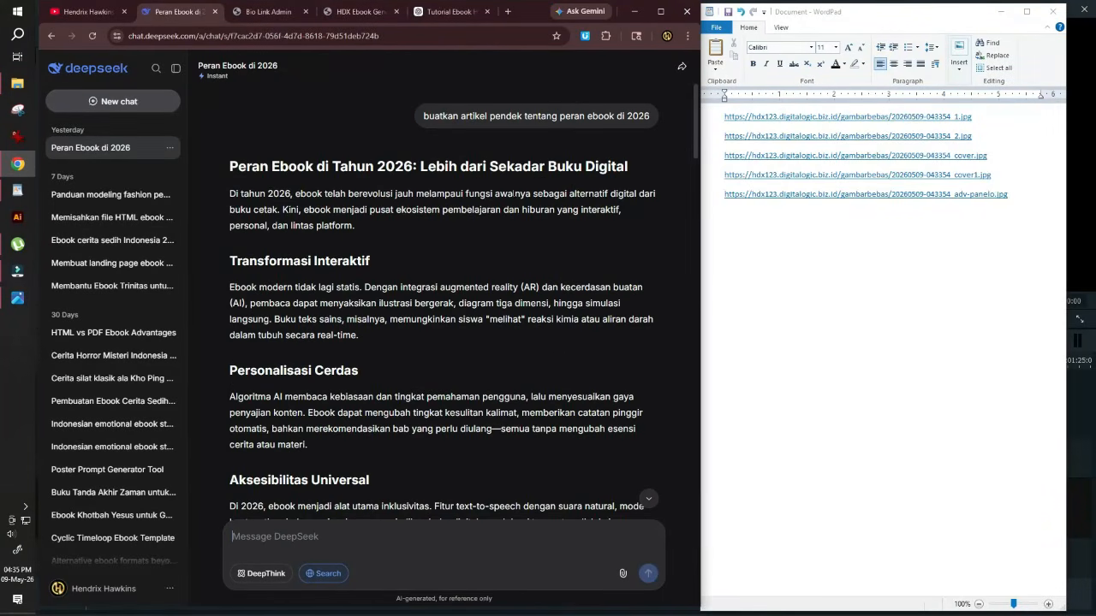
# - Replace the ebook title '7-5-3 CODE' with the DeepSeek article's main heading
pyautogui.click(360, 12)
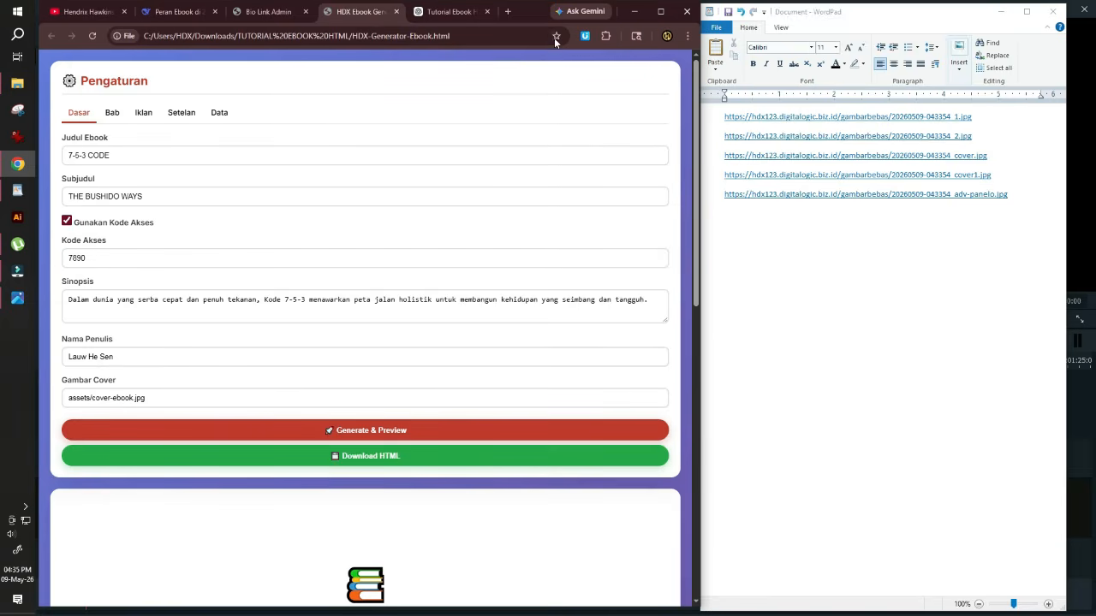
pyautogui.click(660, 11)
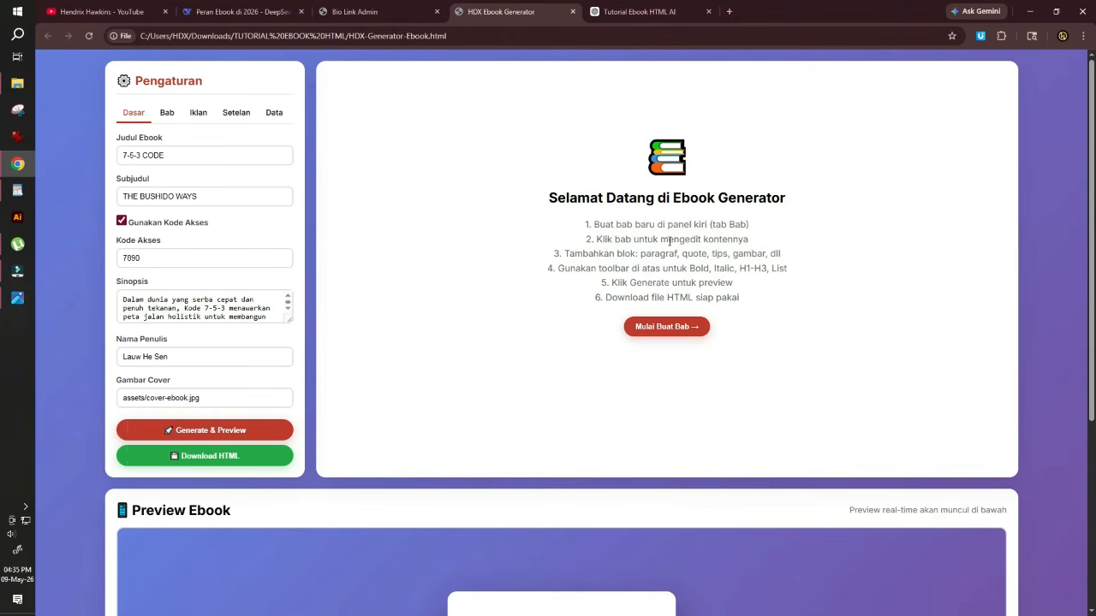
pyautogui.click(171, 157)
pyautogui.hotkey('ctrl', 'a')
pyautogui.click(216, 11)
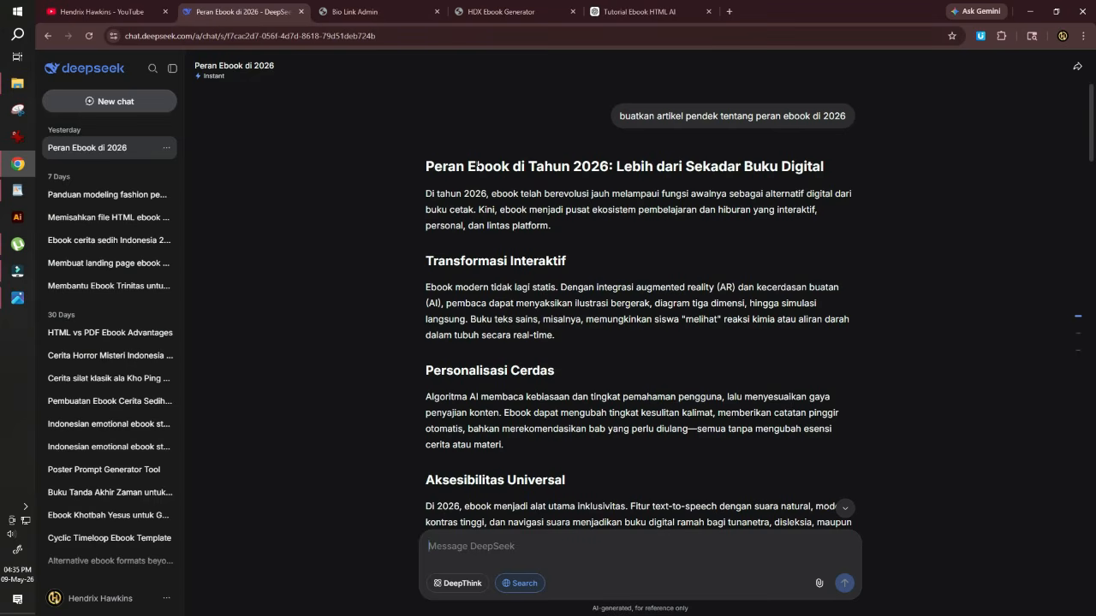
pyautogui.moveTo(424, 166); pyautogui.dragTo(828, 164)
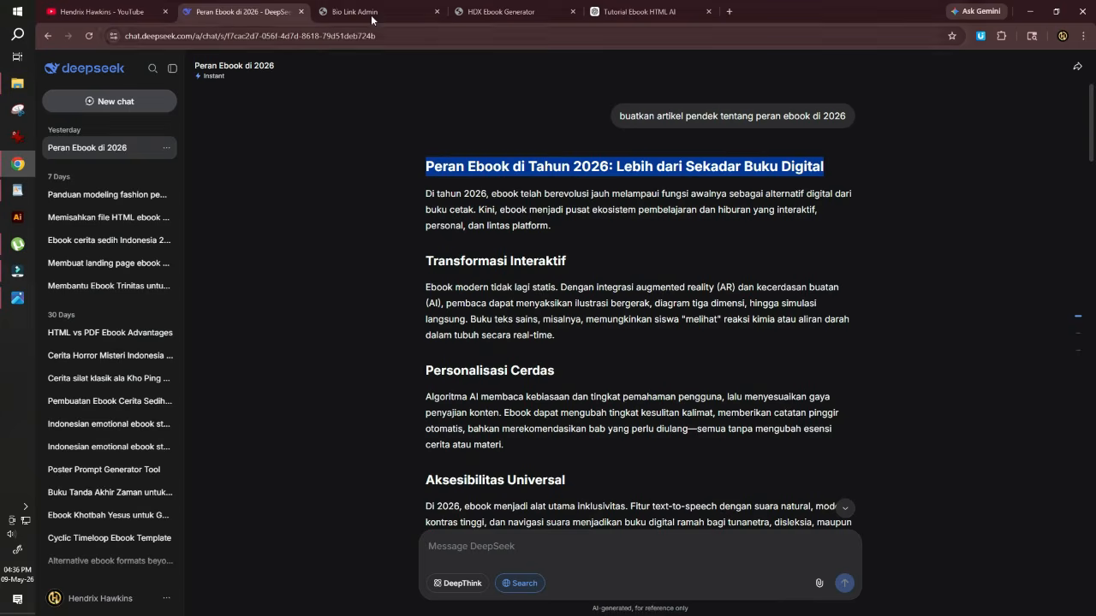
pyautogui.click(505, 12)
pyautogui.click(200, 155)
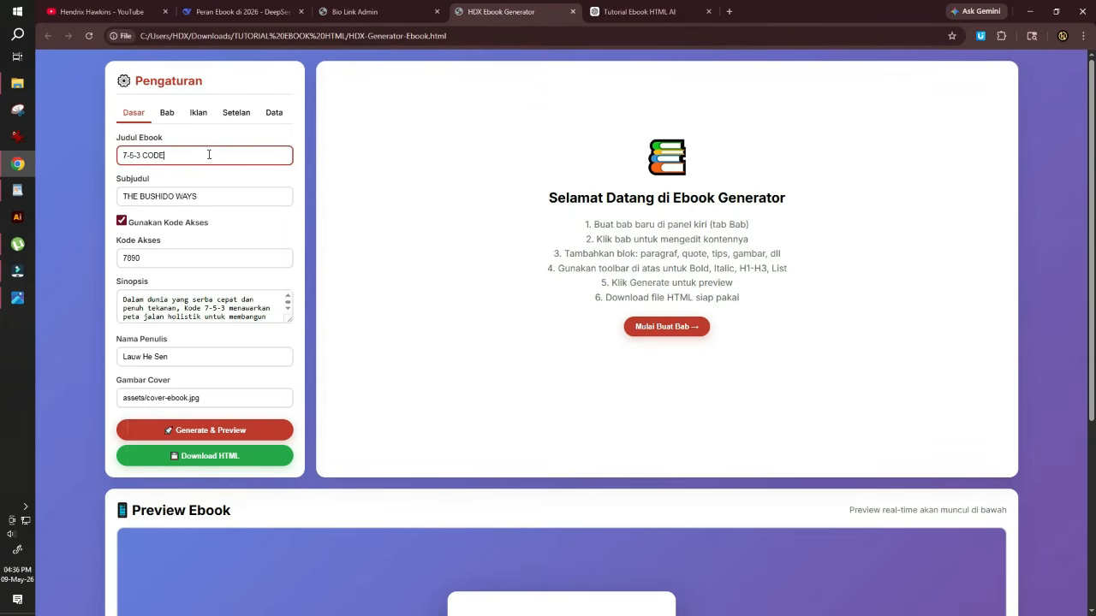
pyautogui.moveTo(207, 154); pyautogui.dragTo(91, 154)
pyautogui.hotkey('ctrl', 'v')
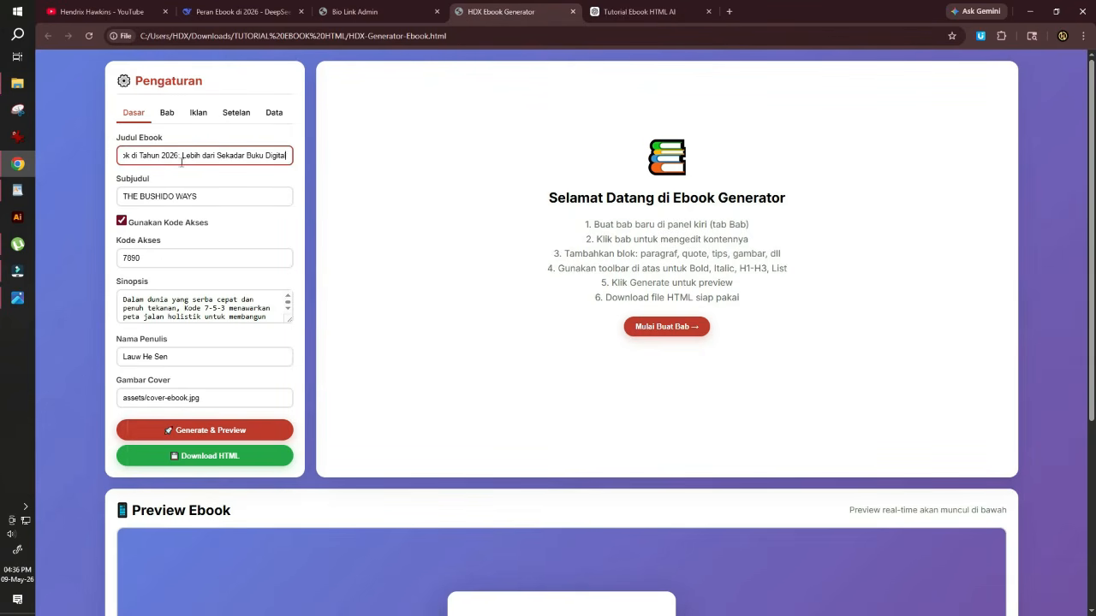
# - Split the heading into title 'Peran Ebook di Tahun 2026' and subtitle 'Lebih dari Sekadar Buku Digital', disabling the access code
pyautogui.click(182, 155)
pyautogui.press('BackSpace')
pyautogui.press('BackSpace')
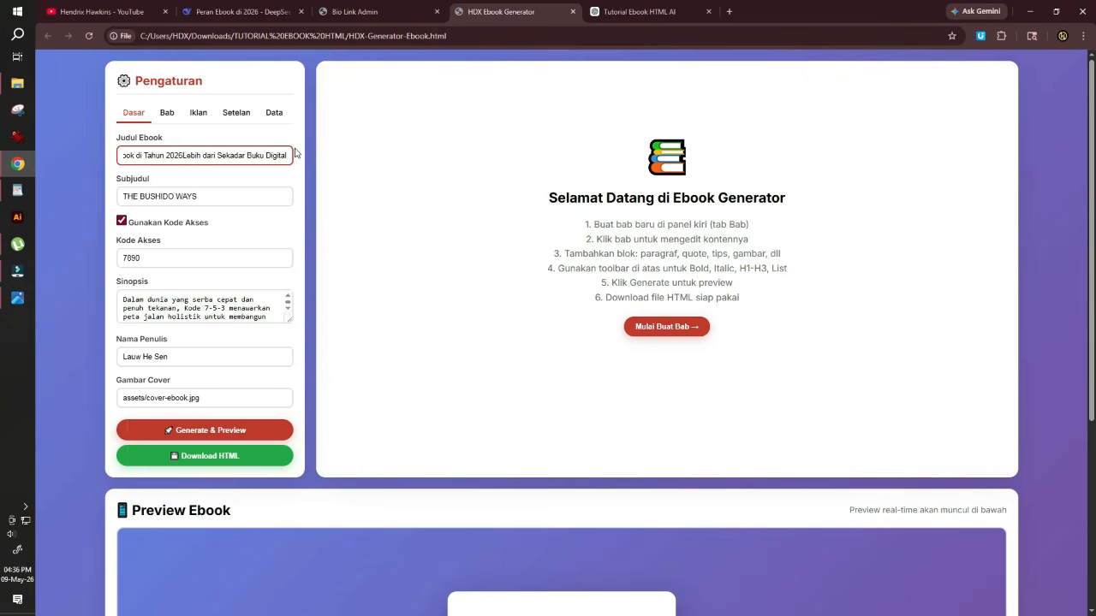
pyautogui.hotkey('shift', 'End')
pyautogui.press('BackSpace')
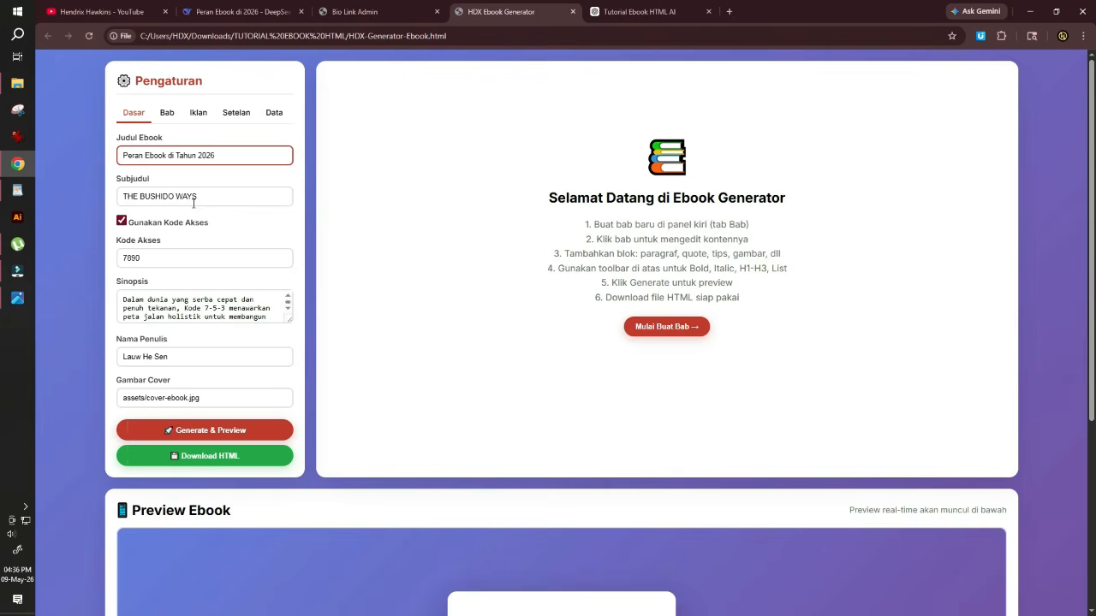
pyautogui.click(215, 191)
pyautogui.tripleClick(220, 196)
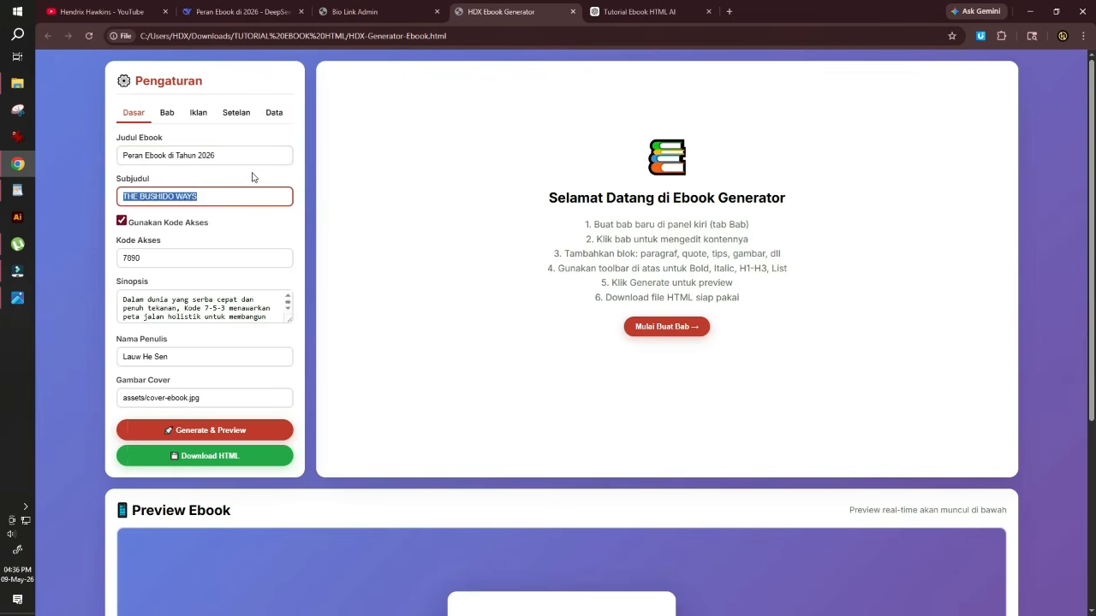
pyautogui.hotkey('ctrl', 'v')
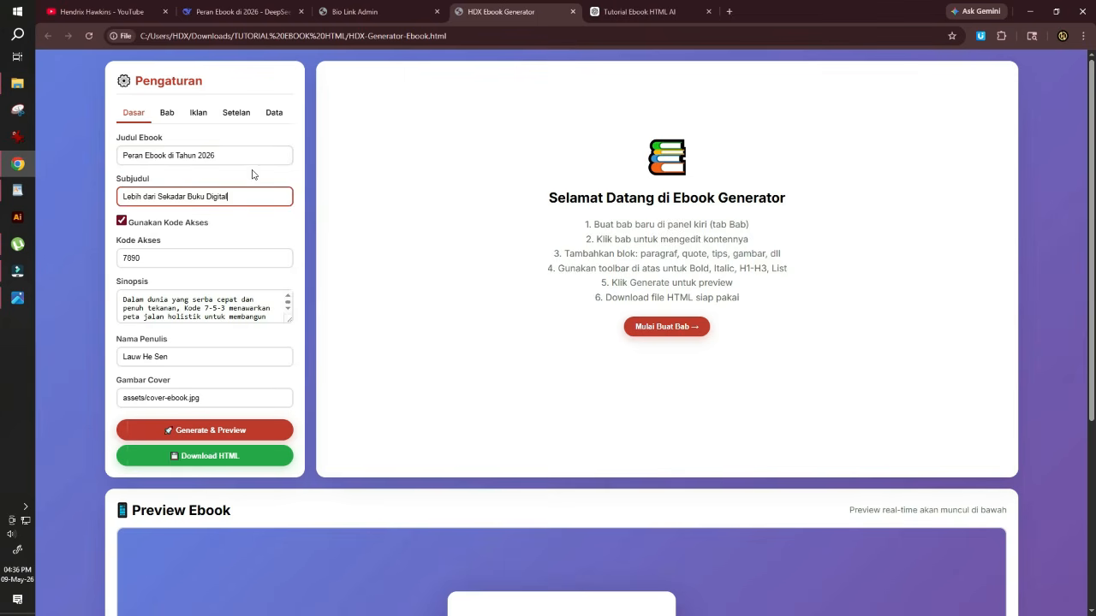
pyautogui.click(121, 221)
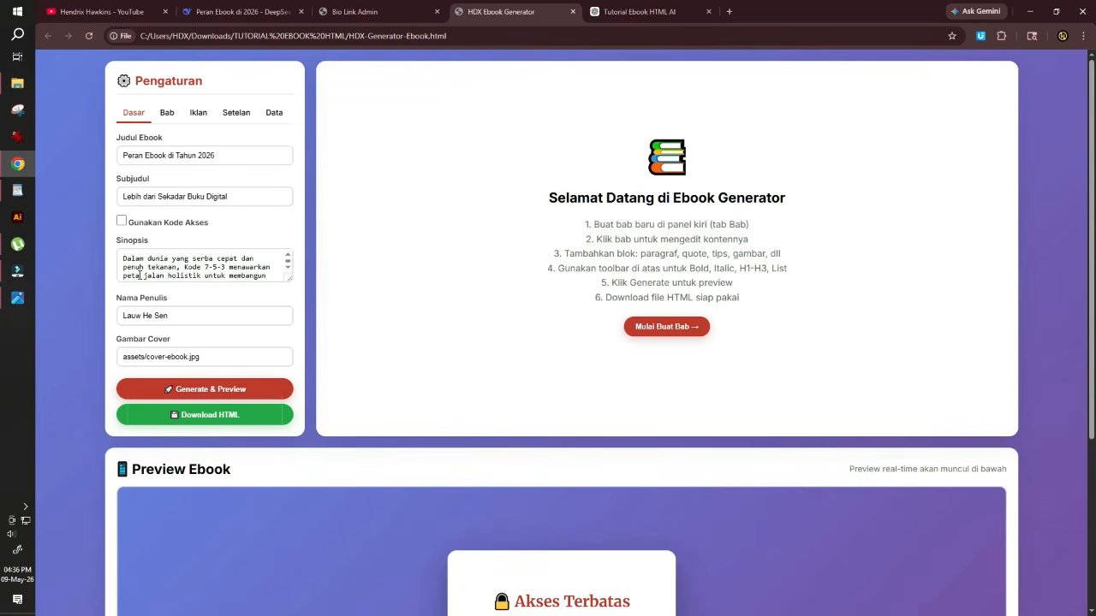
# - Replace the synopsis with the article's intro and Transformasi Interaktif section
pyautogui.click(238, 12)
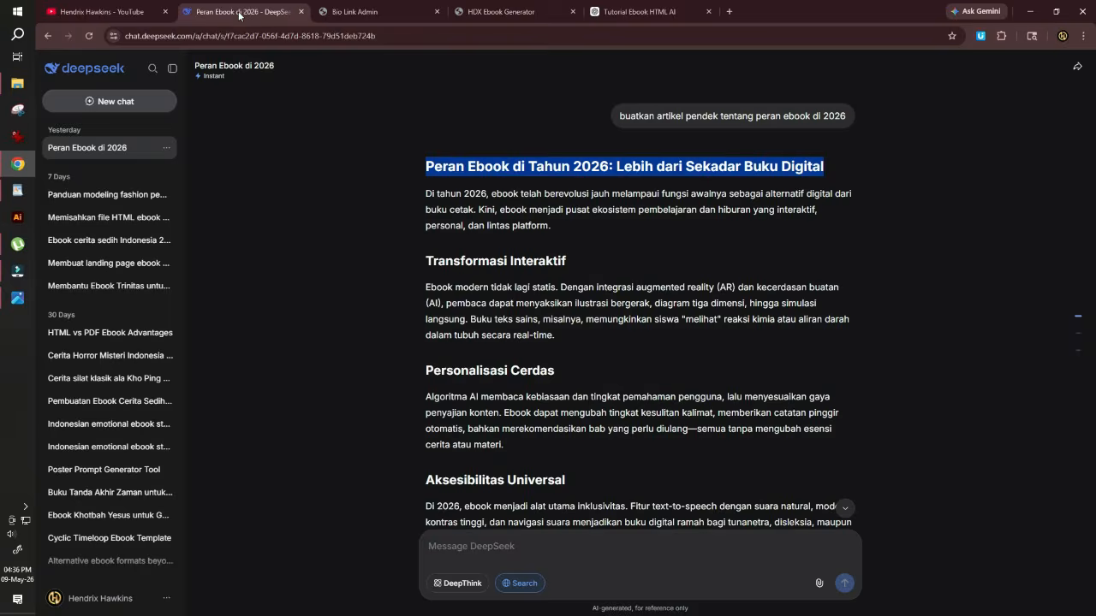
pyautogui.moveTo(423, 192); pyautogui.dragTo(572, 327)
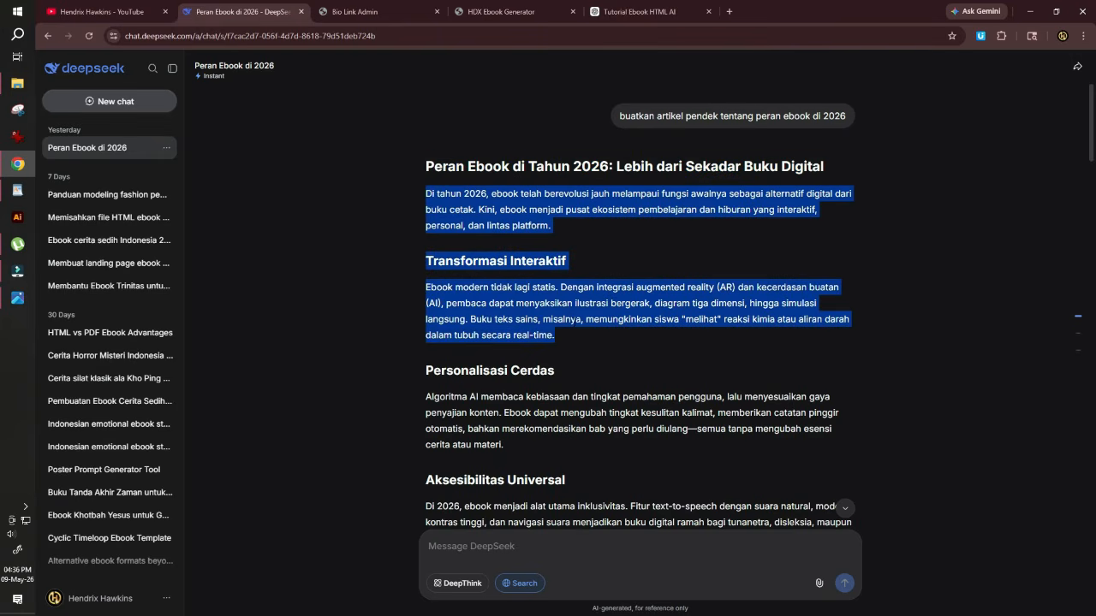
pyautogui.click(510, 12)
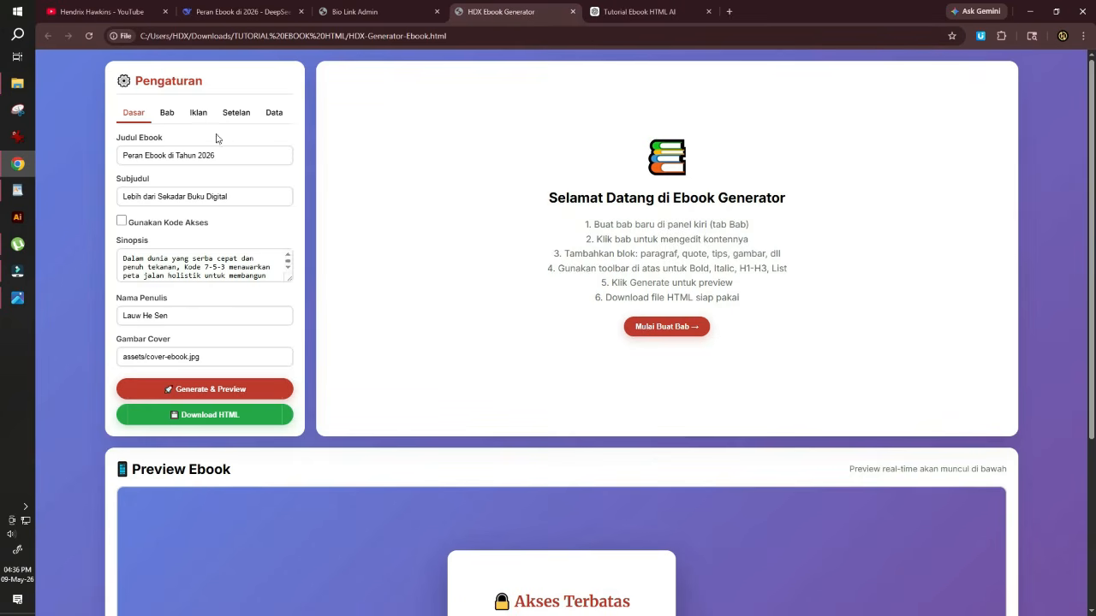
pyautogui.click(180, 264)
pyautogui.hotkey('ctrl', 'a')
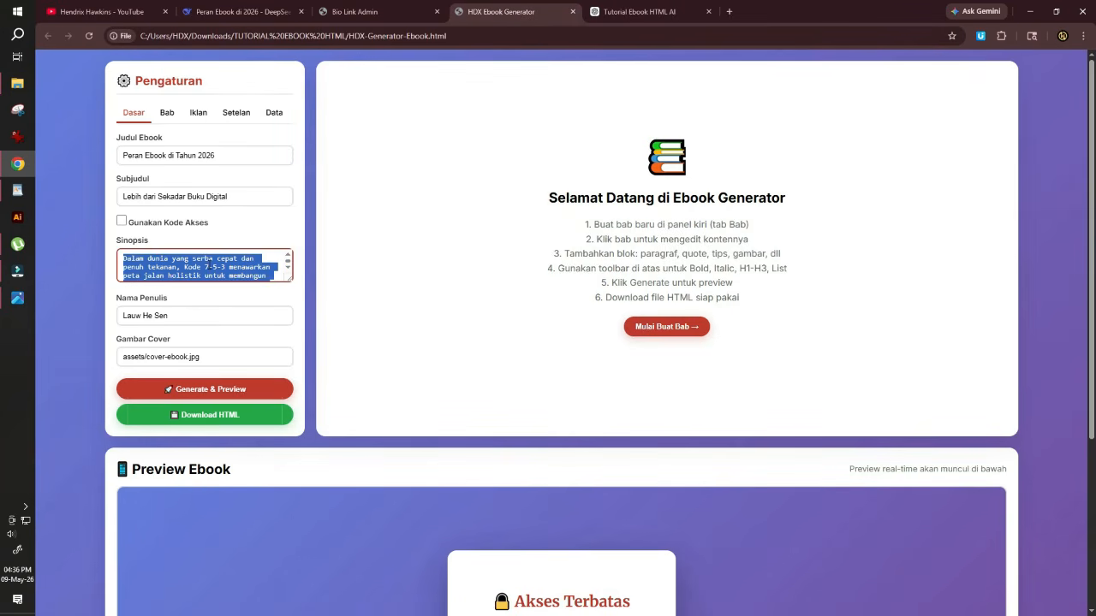
pyautogui.press('BackSpace')
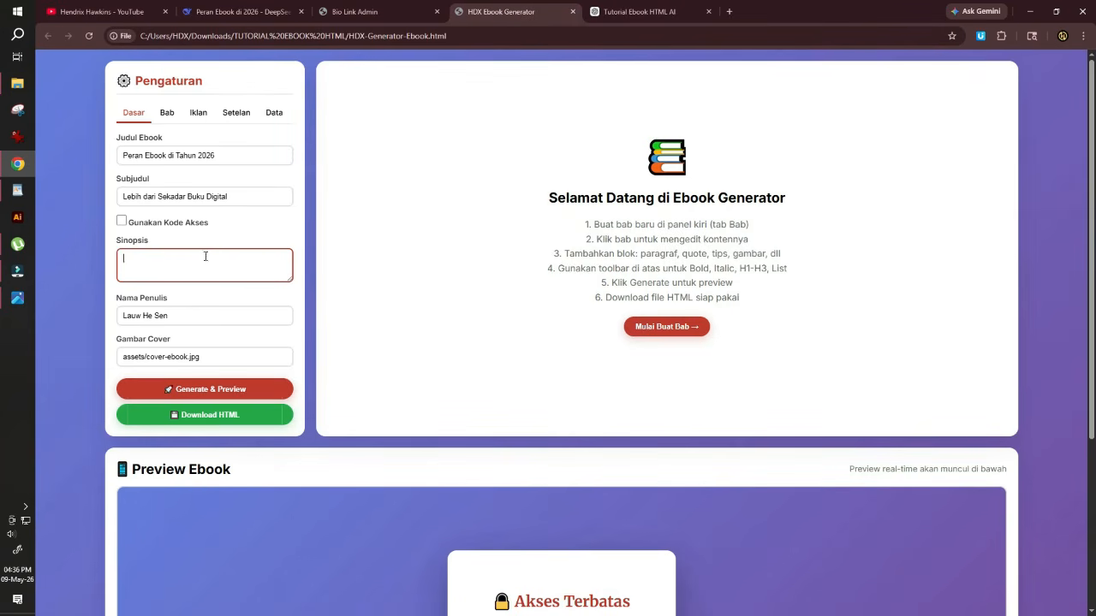
pyautogui.hotkey('ctrl', 'v')
pyautogui.scroll(3, 197, 265)
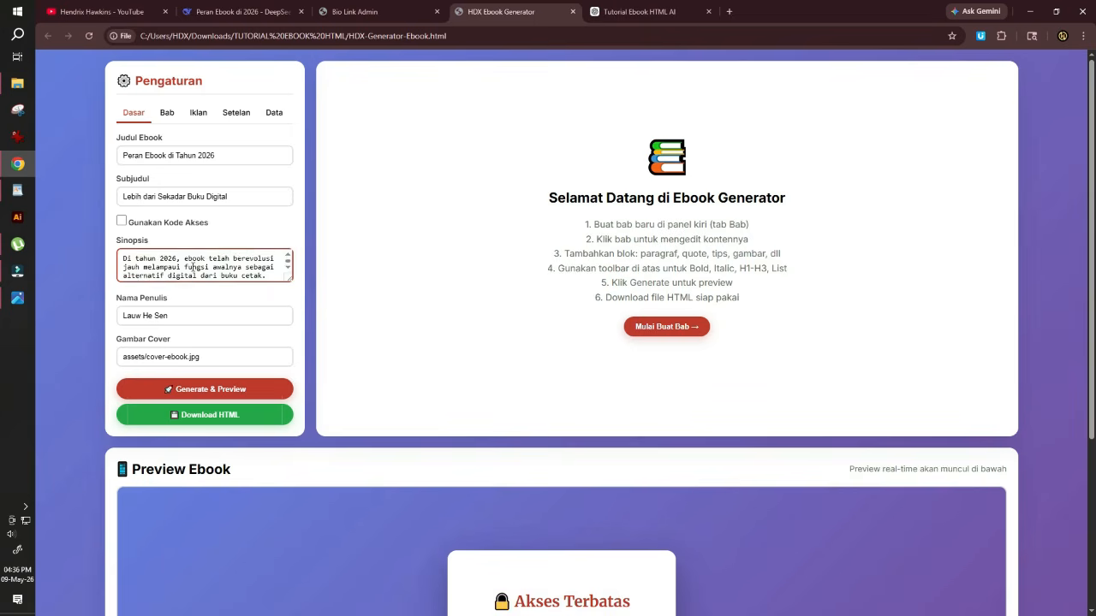
pyautogui.scroll(-3, 193, 267)
pyautogui.scroll(3, 194, 267)
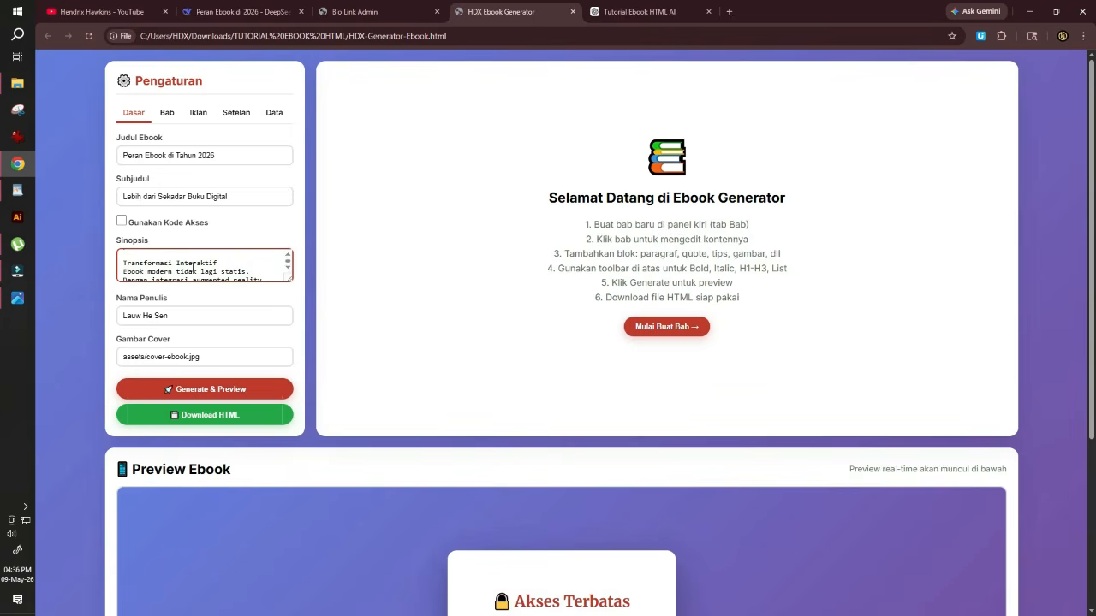
pyautogui.scroll(-3, 194, 267)
pyautogui.scroll(3, 193, 267)
pyautogui.scroll(-3, 190, 262)
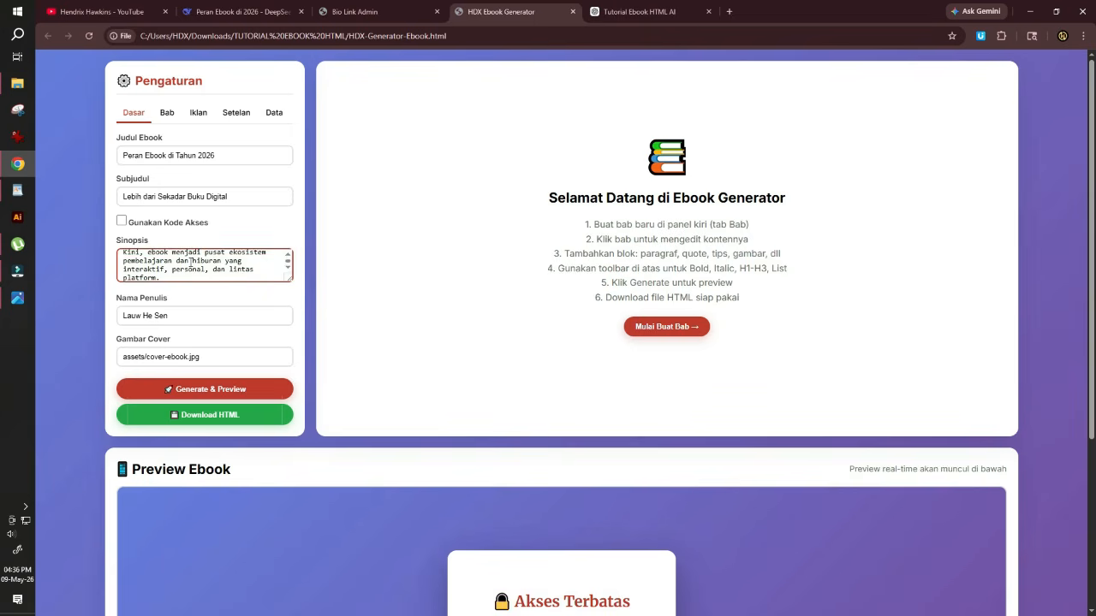
pyautogui.scroll(-3, 192, 261)
# - Retype the author's name in the Nama Penulis field
pyautogui.tripleClick(185, 316)
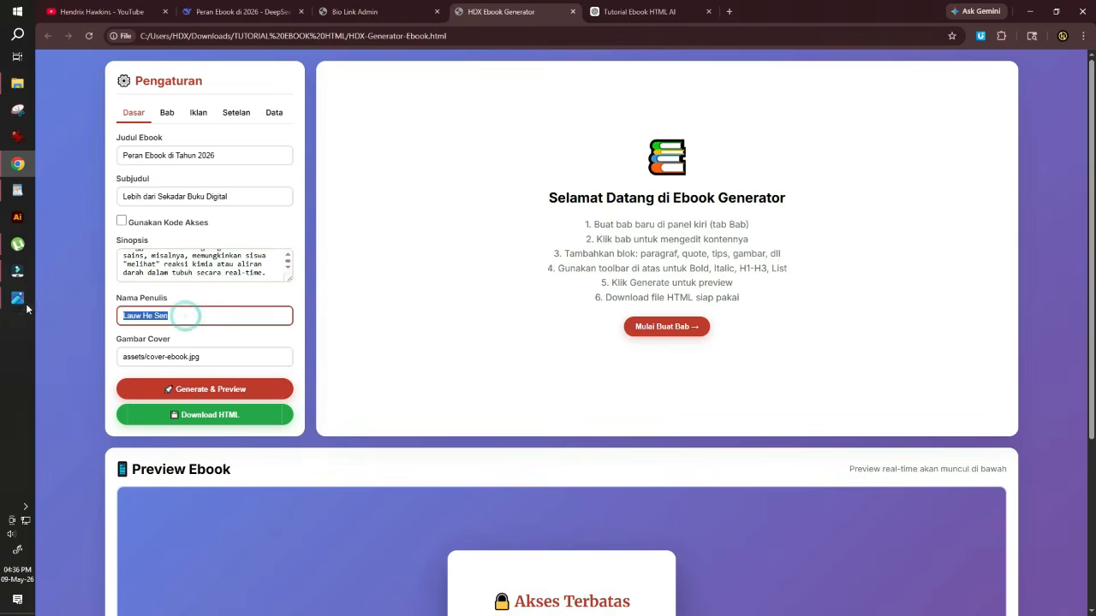
pyautogui.moveTo(27, 308)
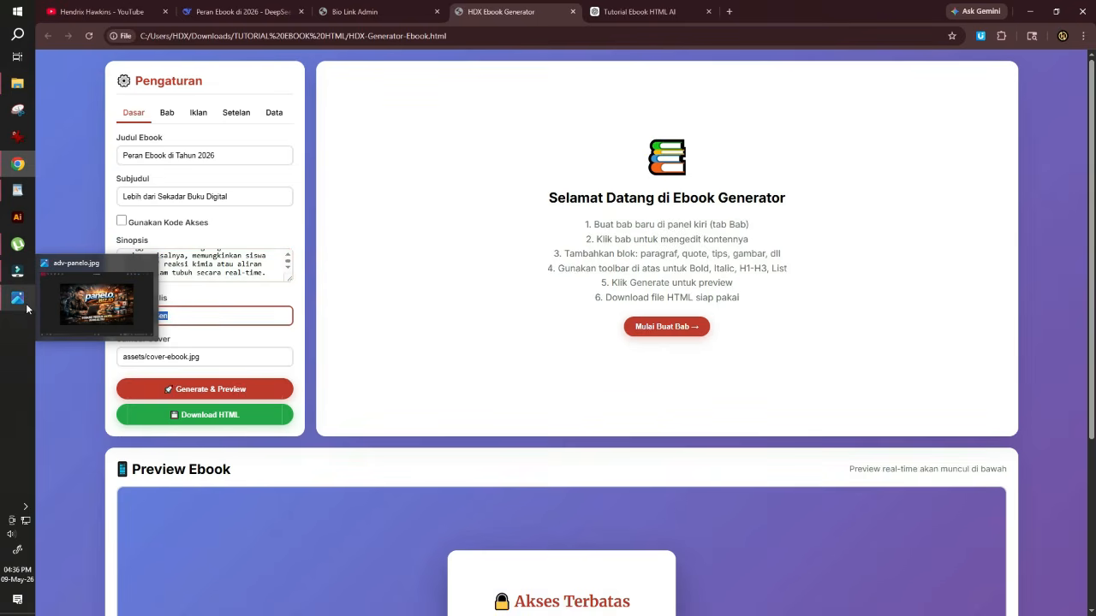
pyautogui.click(214, 315)
pyautogui.tripleClick(215, 316)
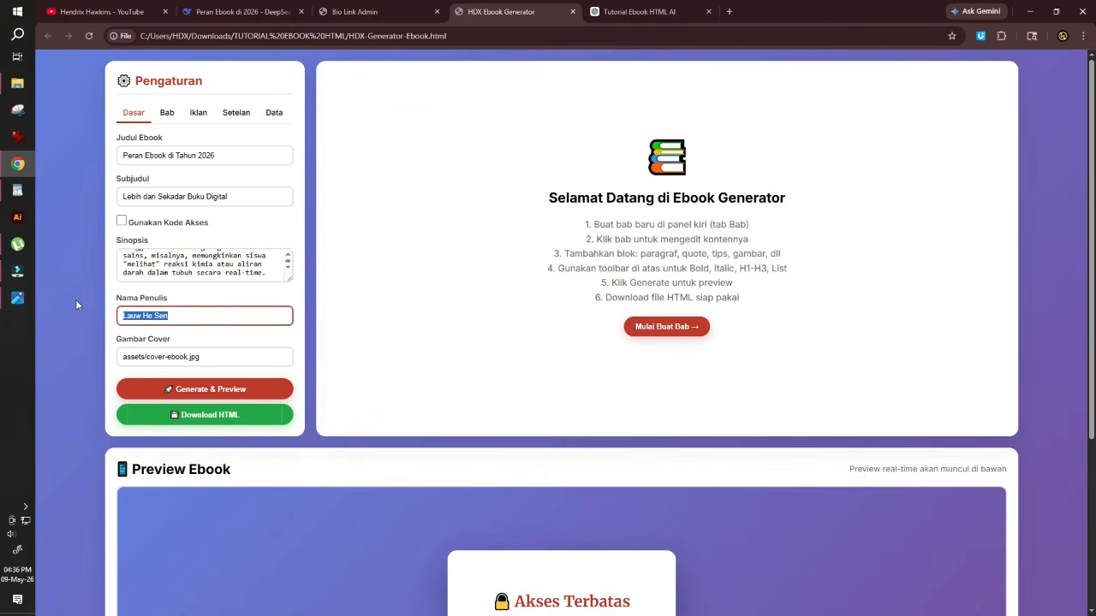
pyautogui.write('Hendrix Ha')
pyautogui.press('BackSpace')
pyautogui.press('BackSpace')
pyautogui.write('Hawkins')
# - Replace the Gambar Cover path with the cover1.jpg URL copied from WordPad
pyautogui.click(219, 353)
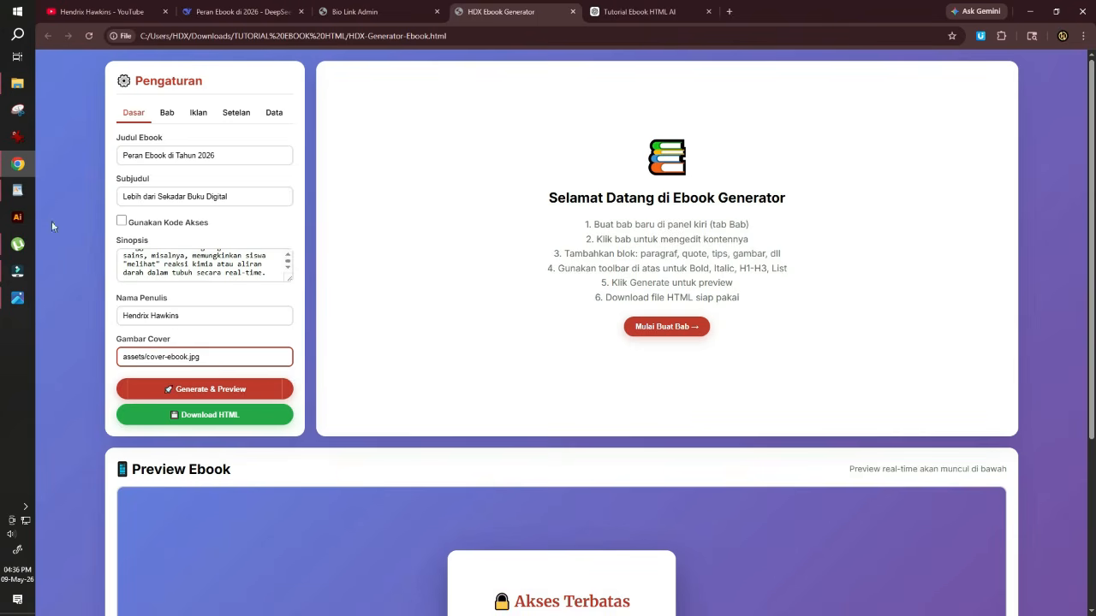
pyautogui.click(18, 190)
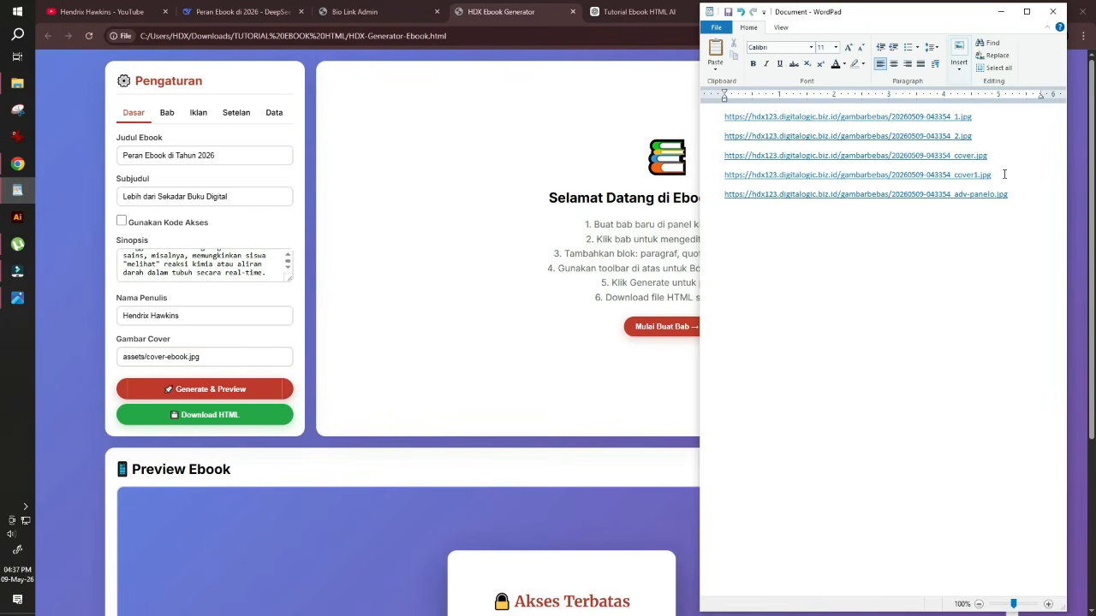
pyautogui.moveTo(1005, 175); pyautogui.dragTo(728, 178)
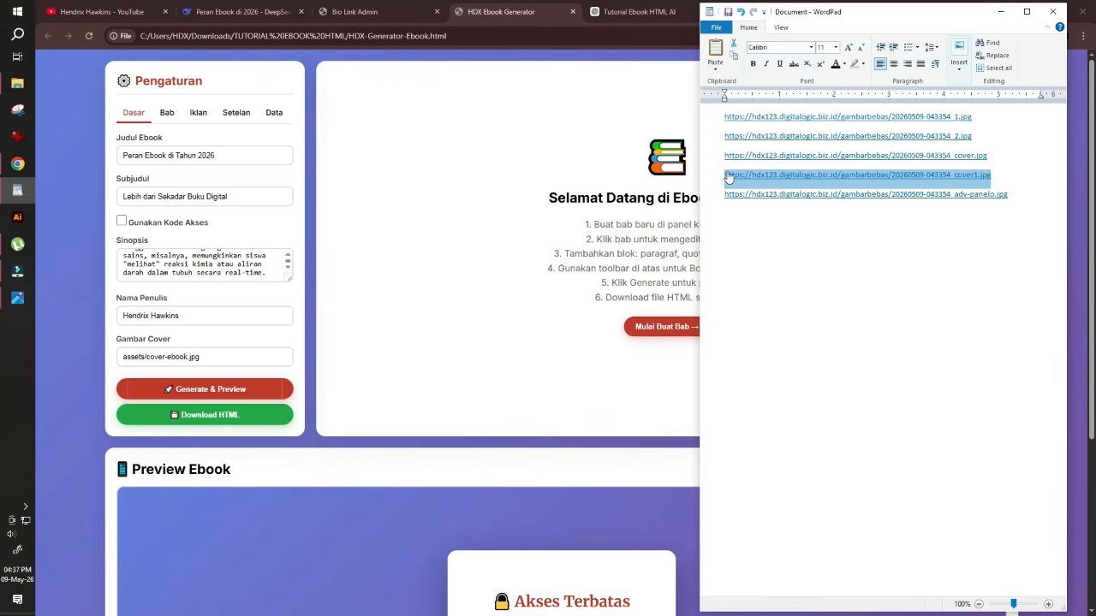
pyautogui.click(201, 356)
pyautogui.moveTo(216, 357); pyautogui.dragTo(121, 355)
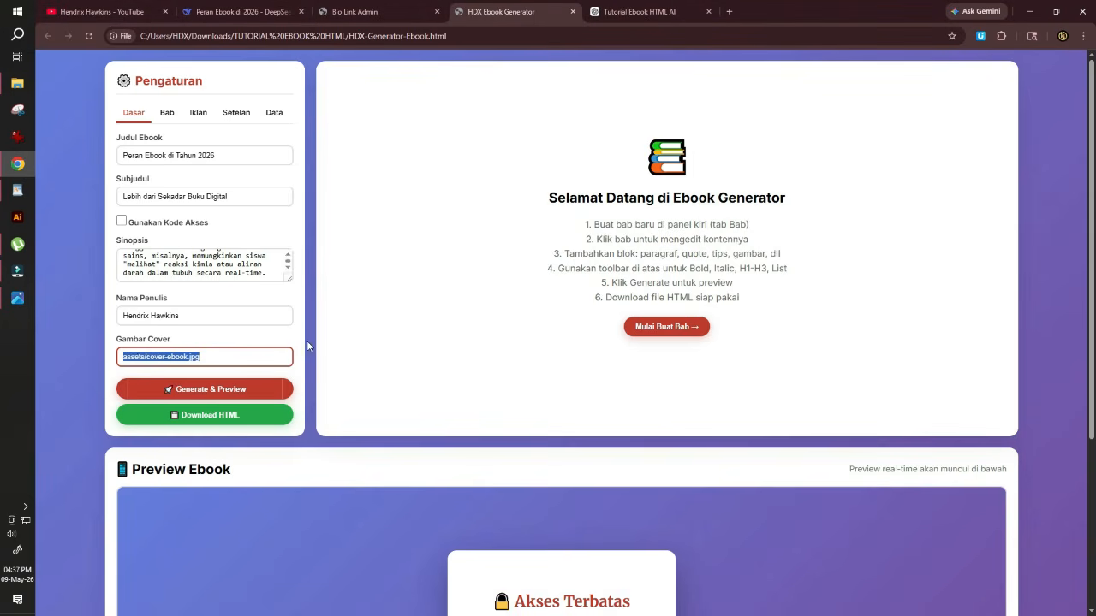
pyautogui.hotkey('ctrl', 'v')
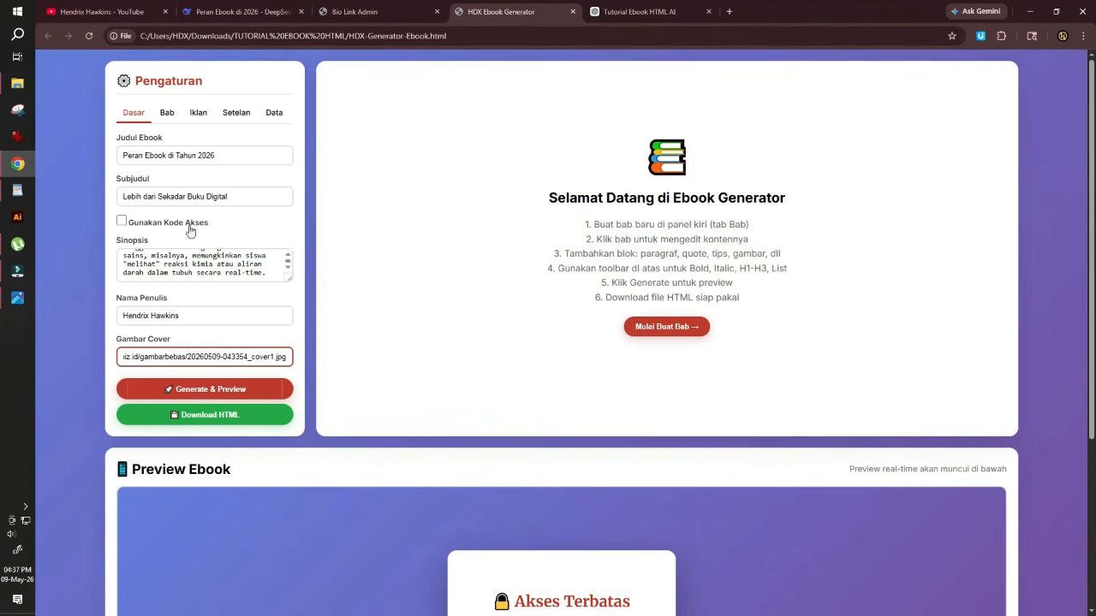
# - Regenerate the preview and check its cover, new synopsis and Daftar Isi listing Bab 1: Pendahuluan
pyautogui.click(216, 390)
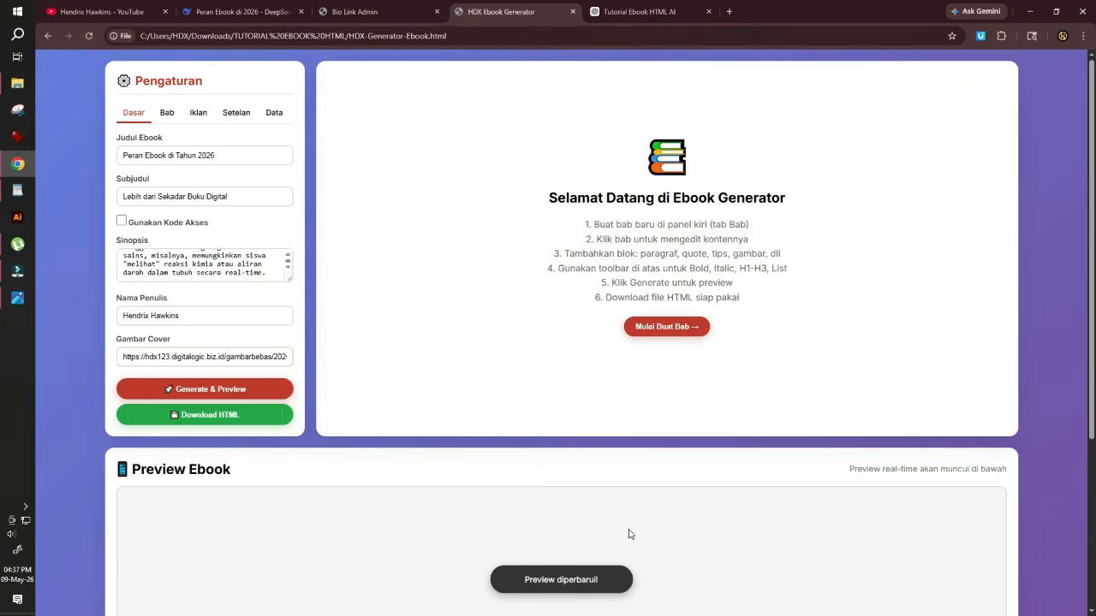
pyautogui.scroll(-3, 1074, 518)
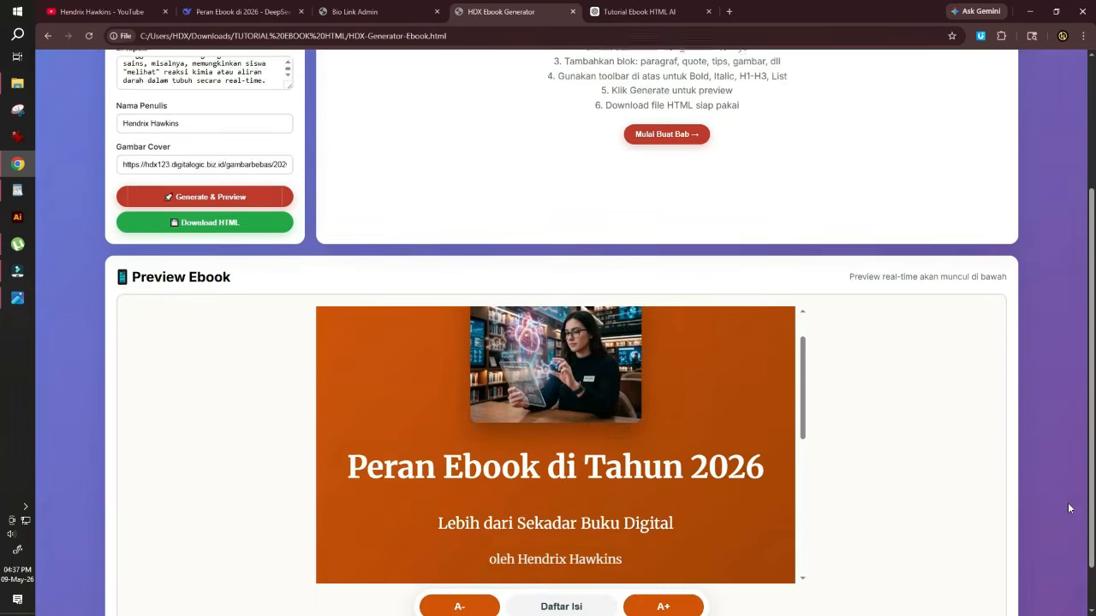
pyautogui.scroll(3, 907, 418)
pyautogui.scroll(-3, 906, 420)
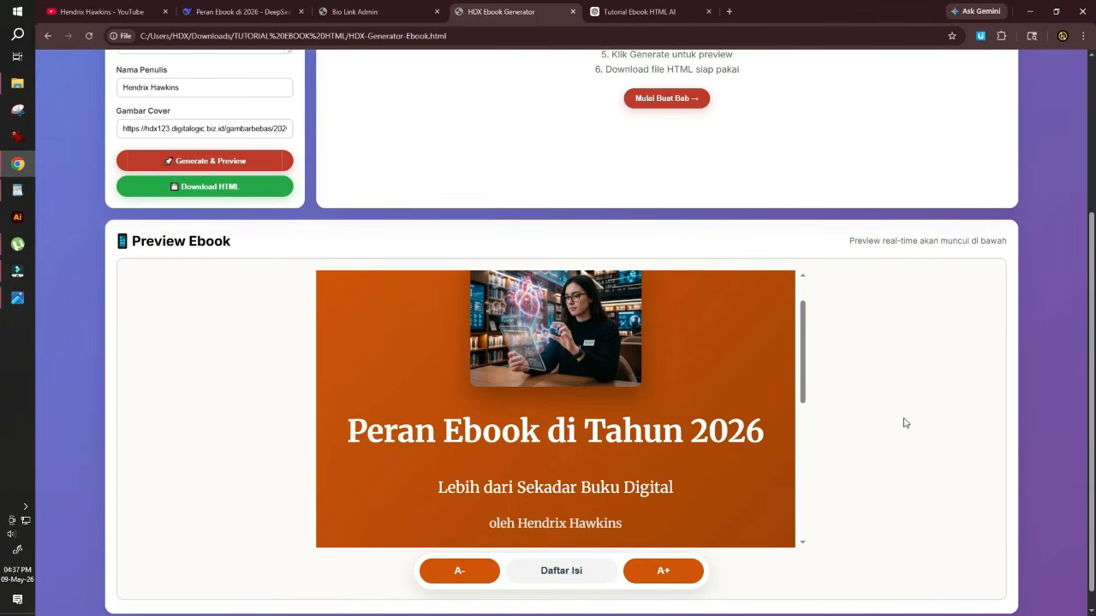
pyautogui.scroll(2, 869, 407)
pyautogui.scroll(-2, 873, 385)
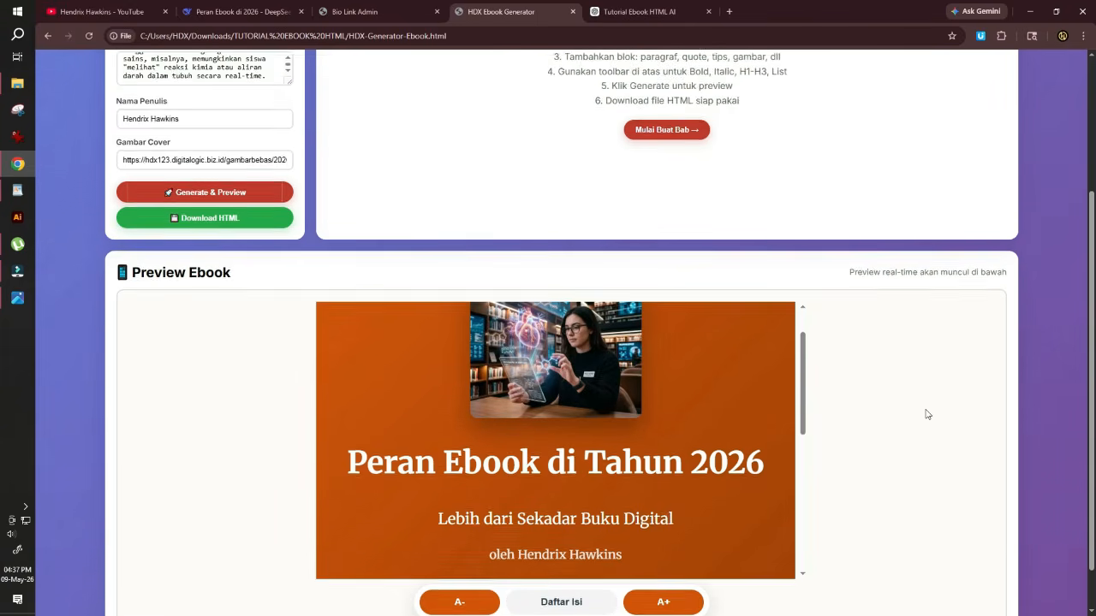
pyautogui.scroll(1, 769, 439)
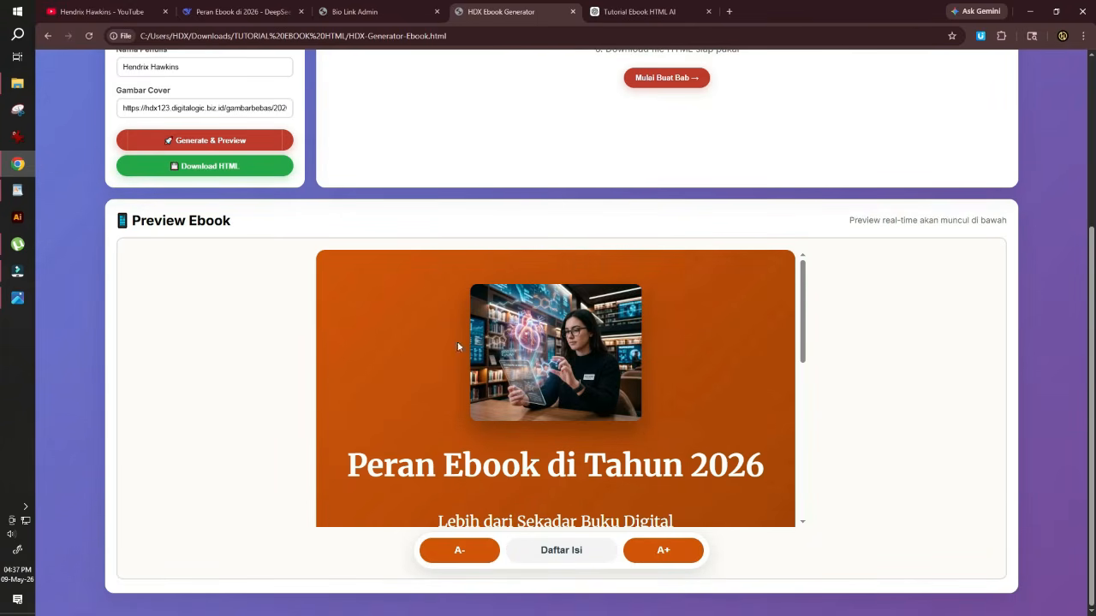
pyautogui.scroll(-1, 546, 440)
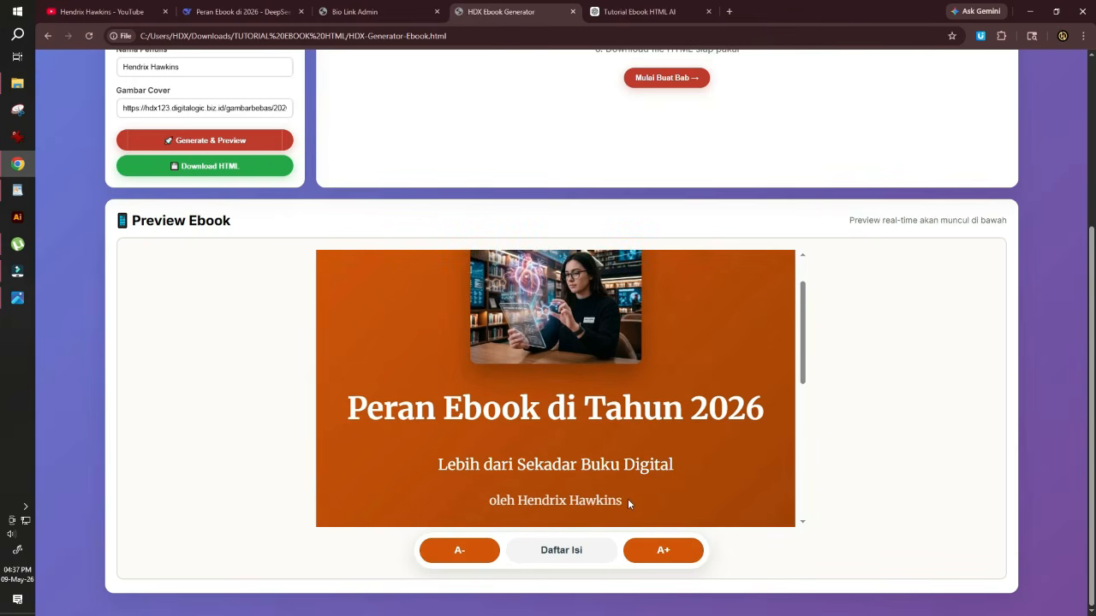
pyautogui.scroll(-5, 629, 440)
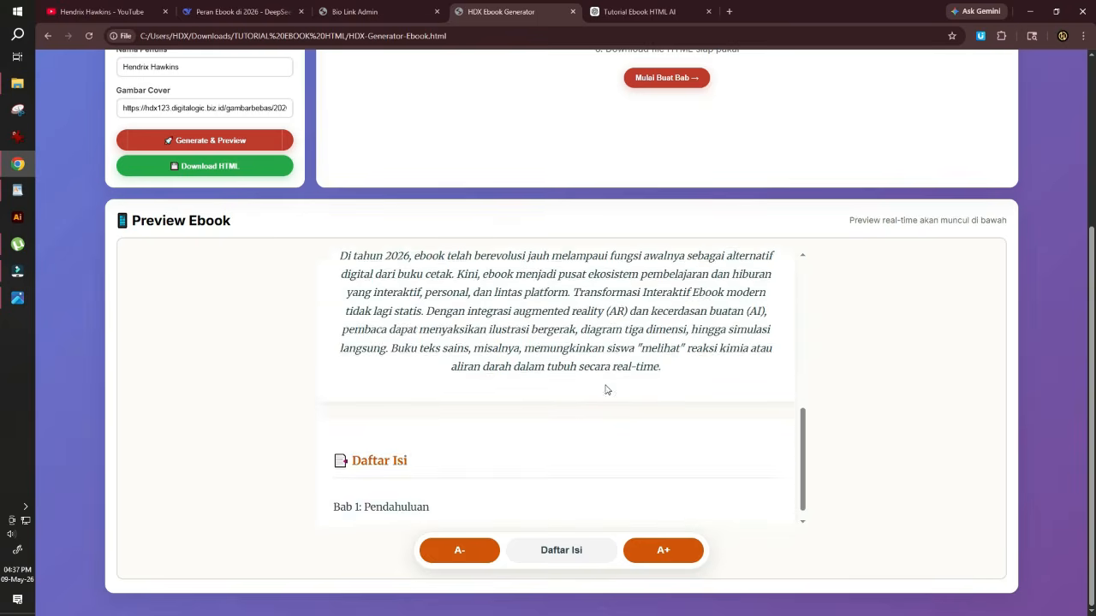
pyautogui.scroll(1, 605, 389)
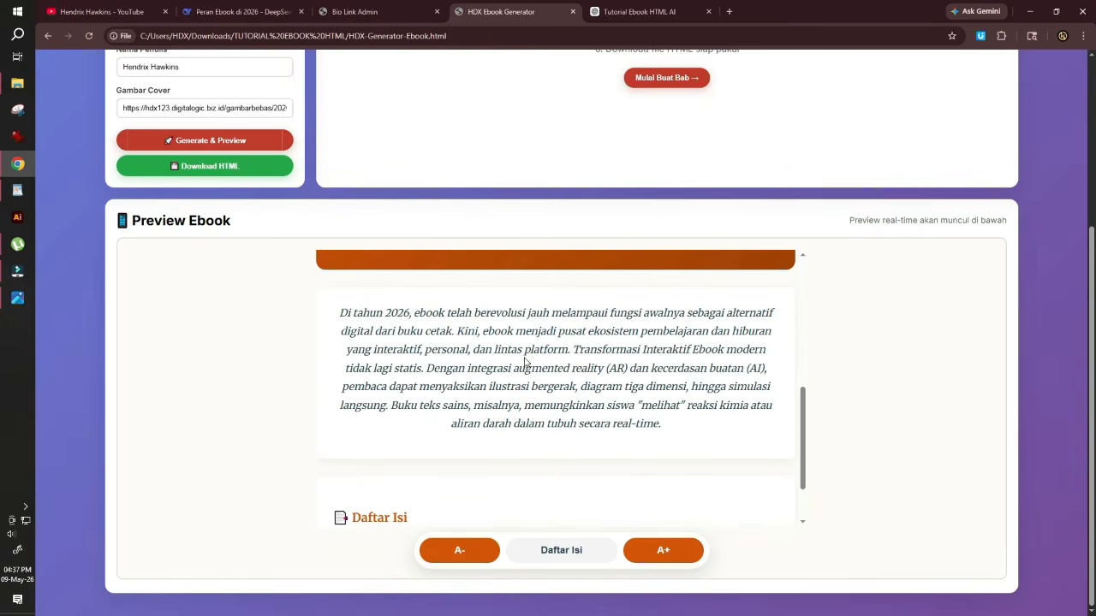
pyautogui.scroll(-1, 524, 363)
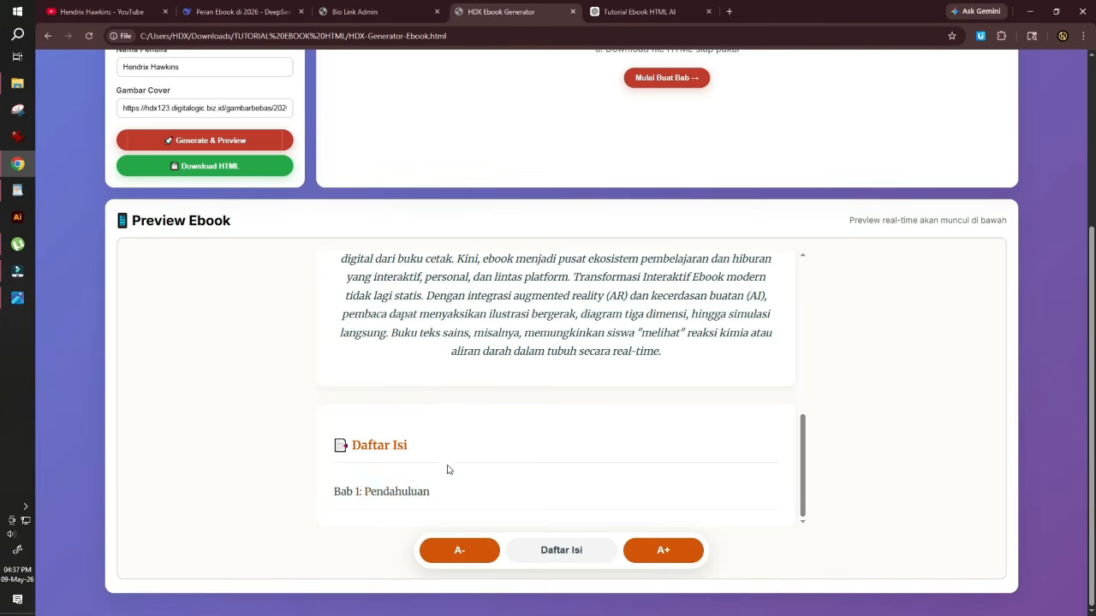
pyautogui.scroll(3, 812, 362)
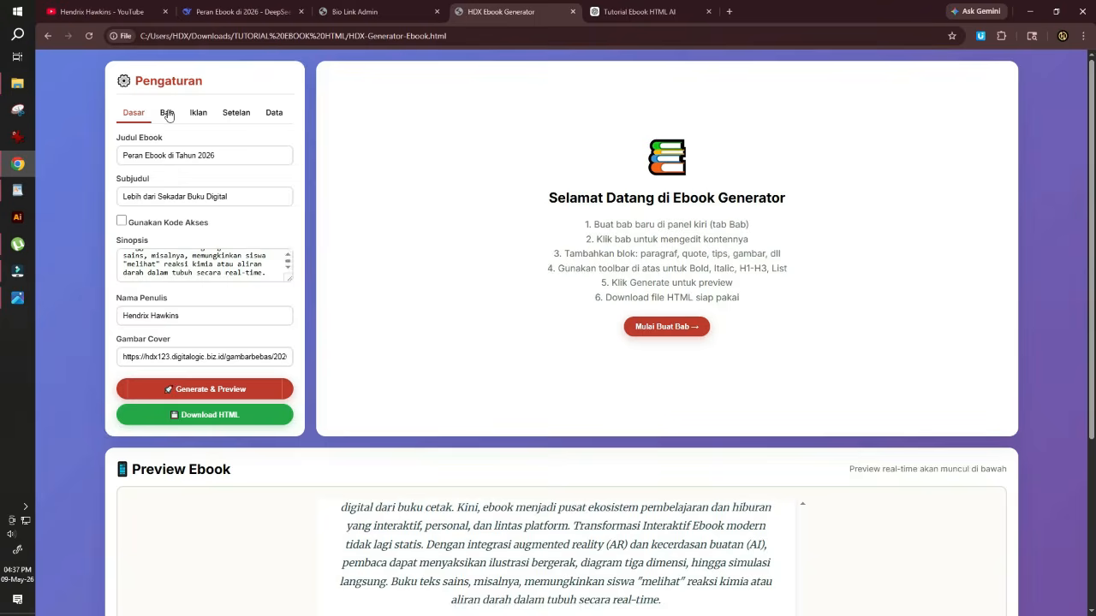
# - Open Bab 1: Pendahuluan and delete its opening paragraph and quote blocks
pyautogui.click(167, 113)
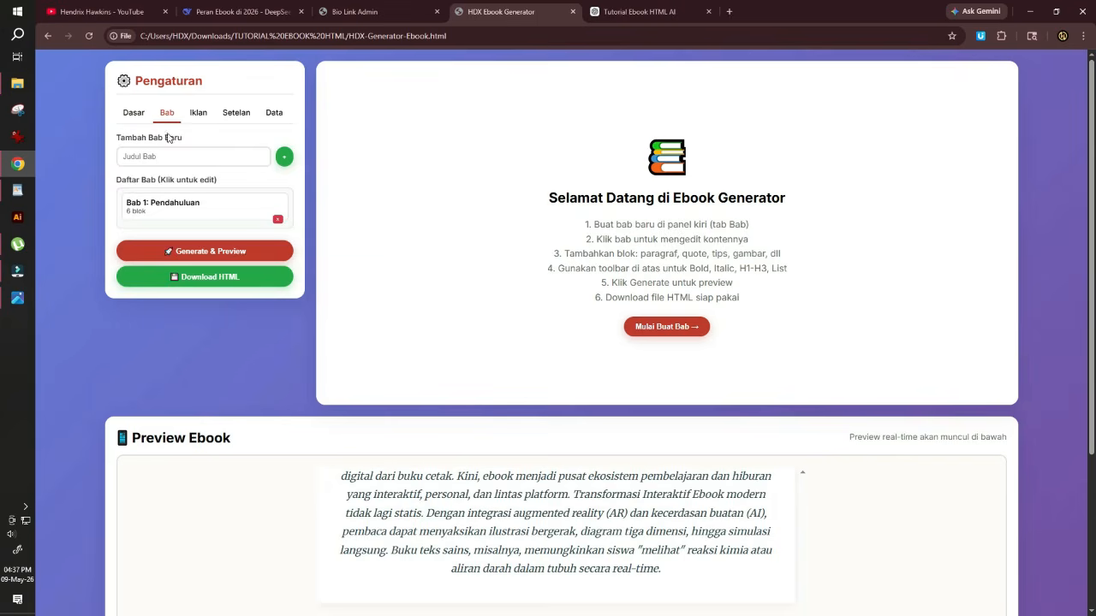
pyautogui.click(193, 212)
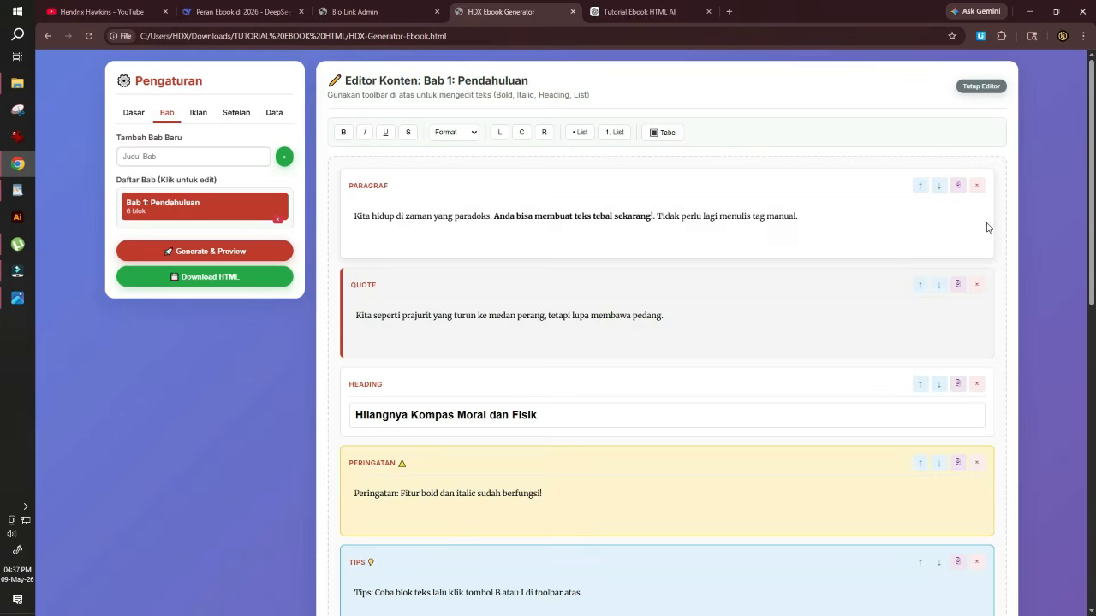
pyautogui.click(975, 186)
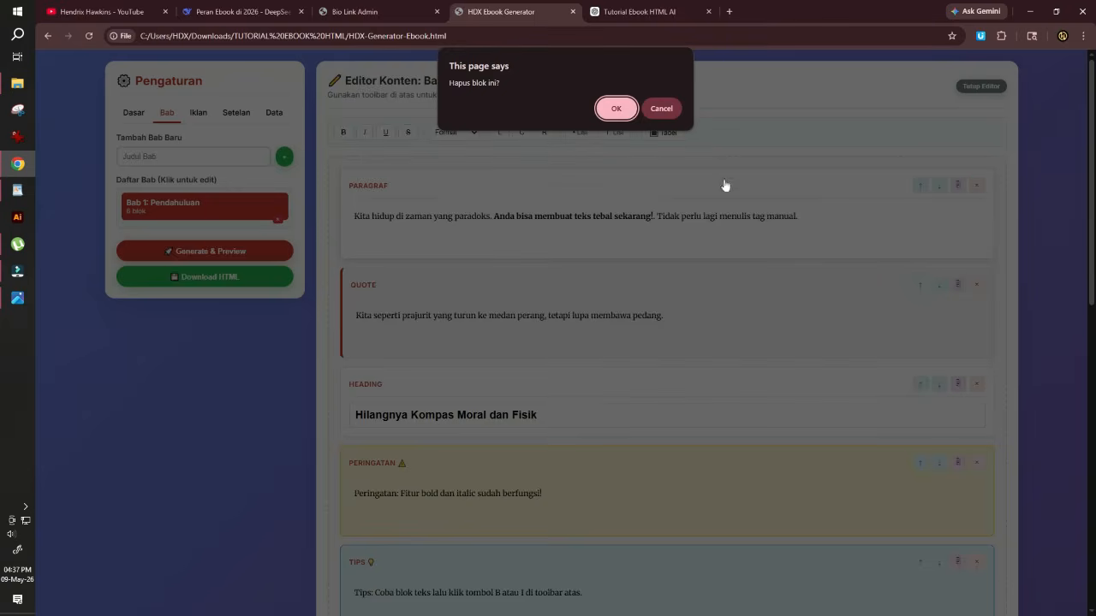
pyautogui.click(626, 112)
pyautogui.click(977, 183)
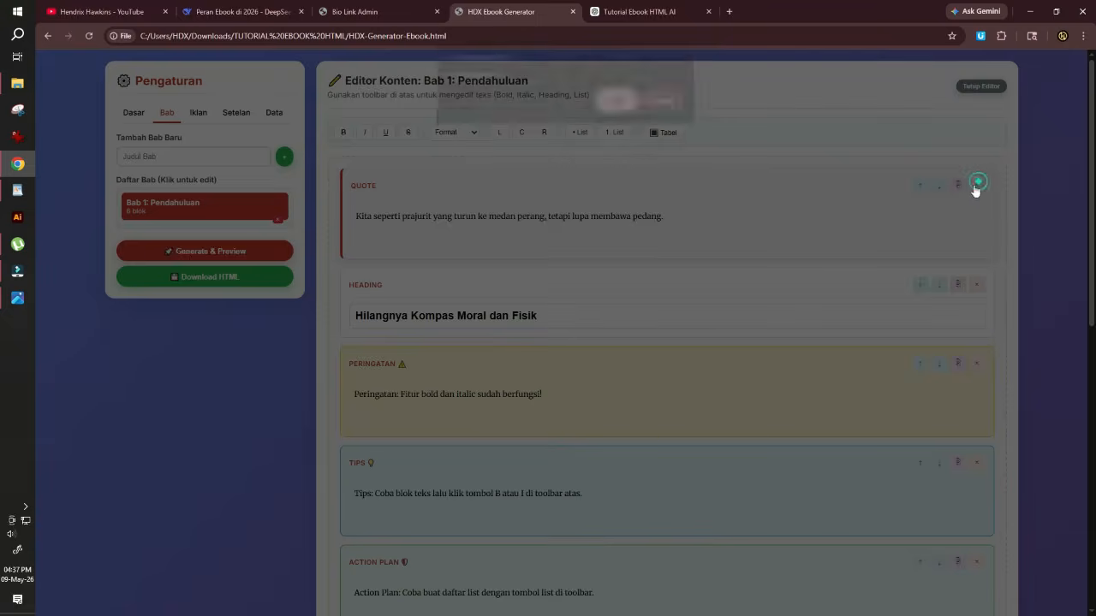
pyautogui.click(615, 109)
# - Delete the remaining heading, Peringatan, tips and Action Plan blocks
pyautogui.click(977, 184)
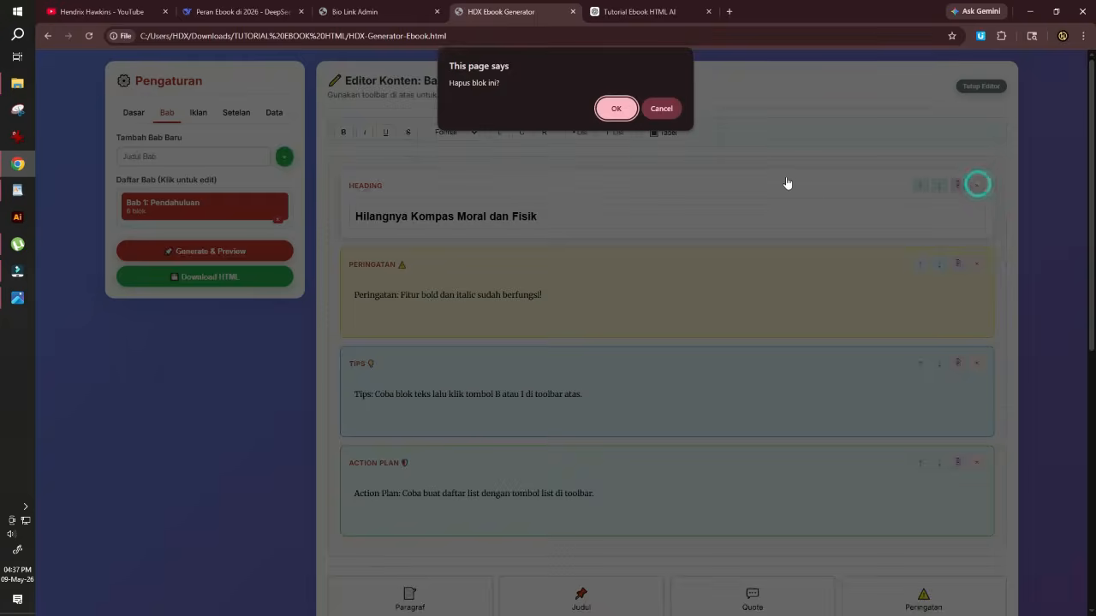
pyautogui.click(616, 108)
pyautogui.click(977, 186)
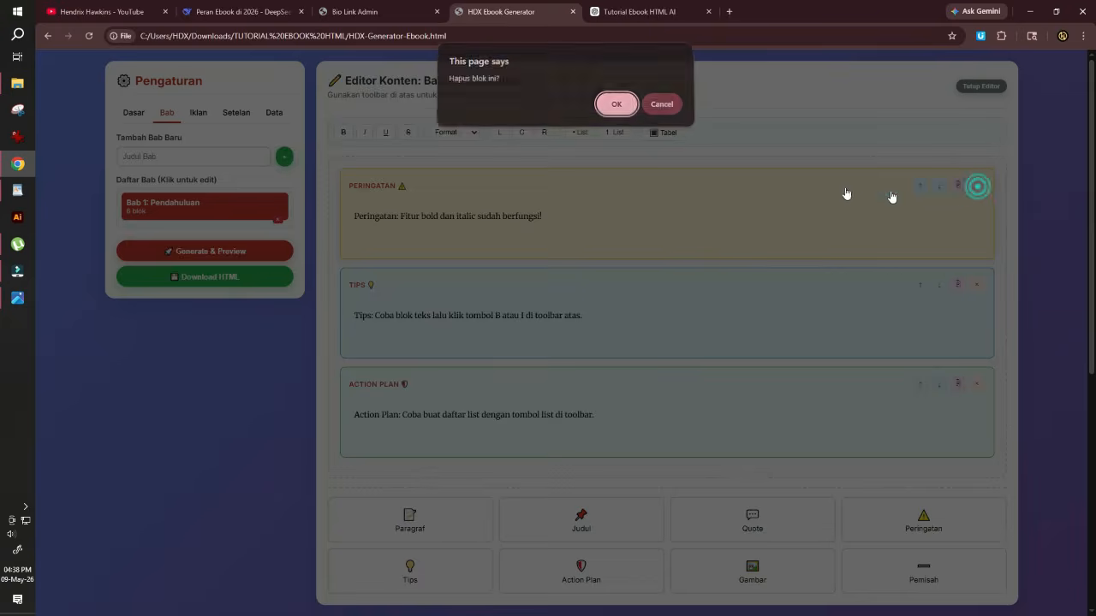
pyautogui.click(615, 105)
pyautogui.click(976, 185)
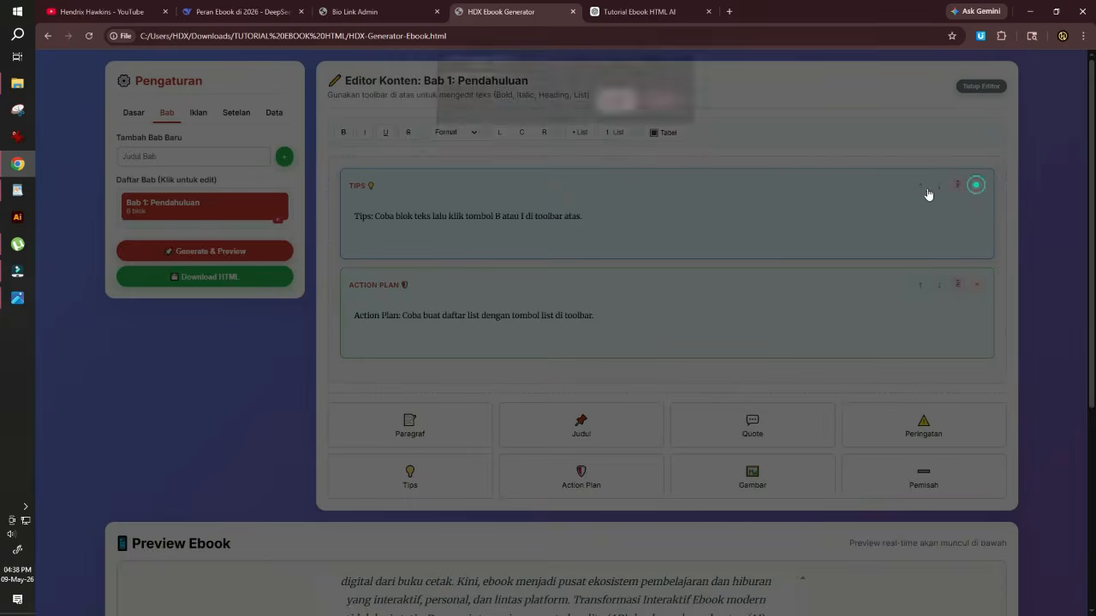
pyautogui.click(616, 107)
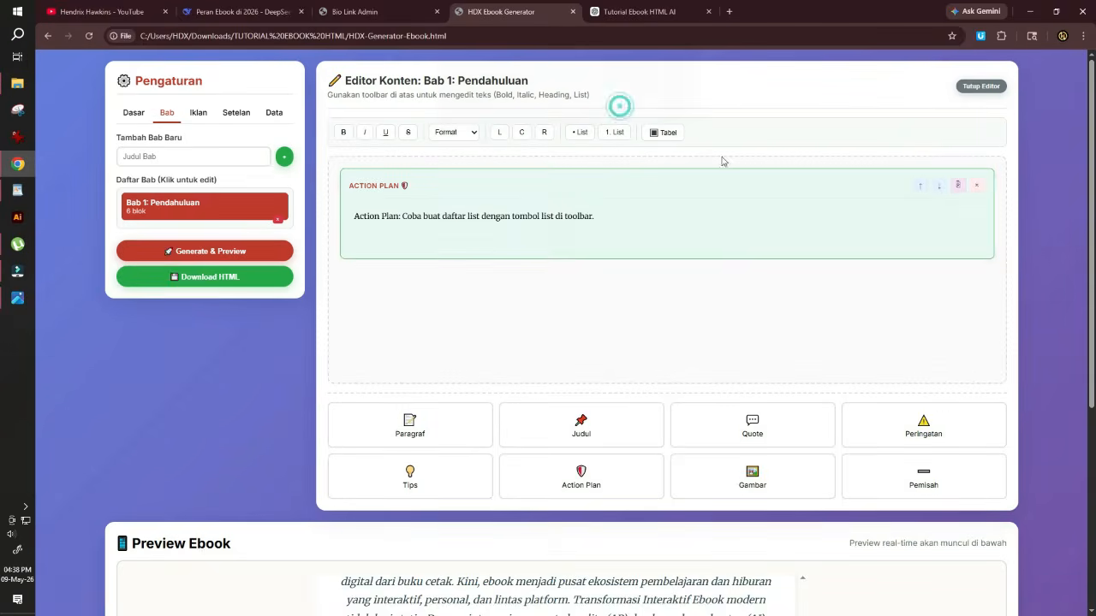
pyautogui.click(976, 185)
pyautogui.click(616, 107)
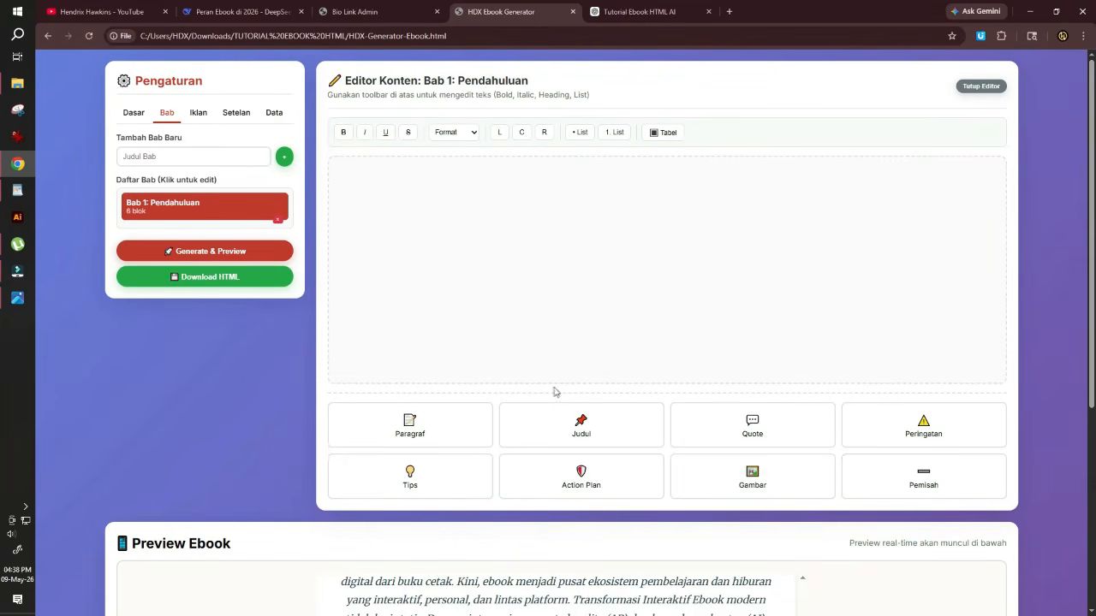
# - Add a heading block and replace 'Judul Baru' with 'Personalisasi Cerdas' copied from the DeepSeek article
pyautogui.click(596, 438)
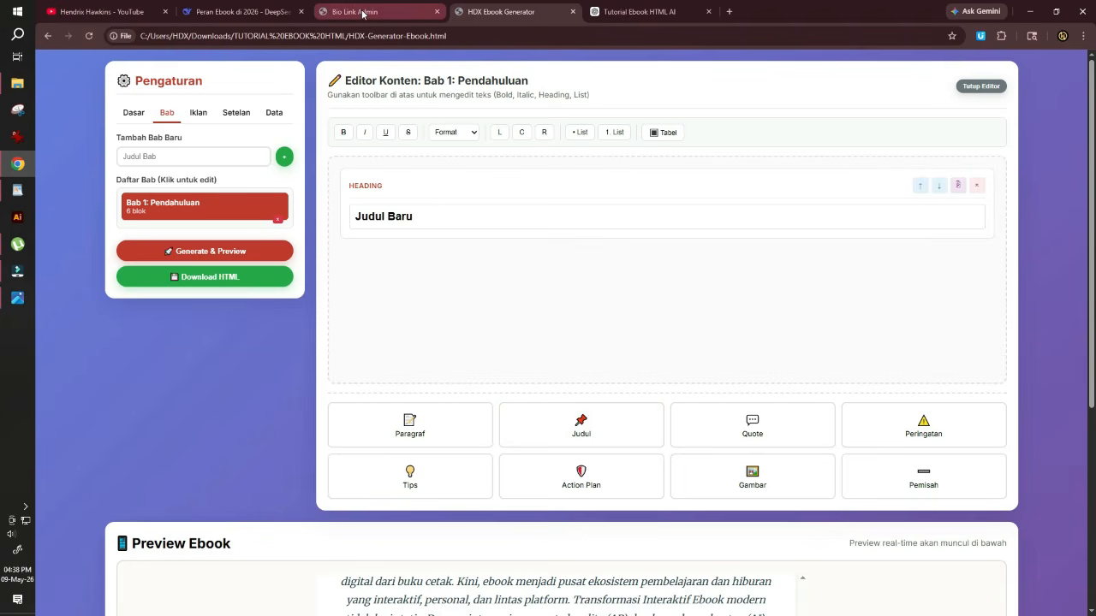
pyautogui.click(243, 12)
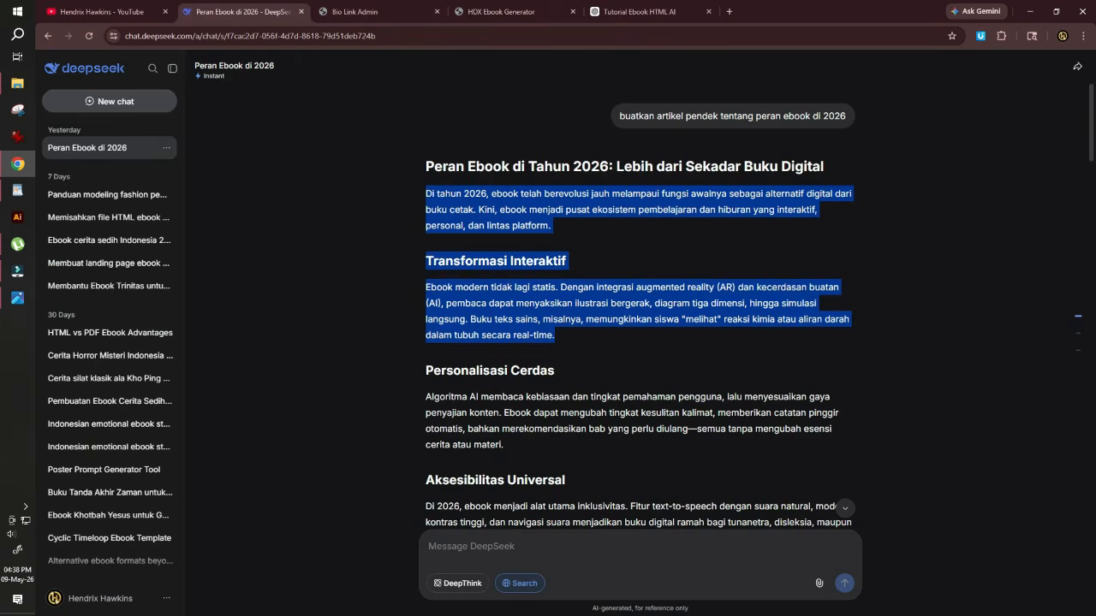
pyautogui.click(557, 369)
pyautogui.moveTo(557, 370); pyautogui.dragTo(426, 370)
pyautogui.hotkey('ctrl', 'c')
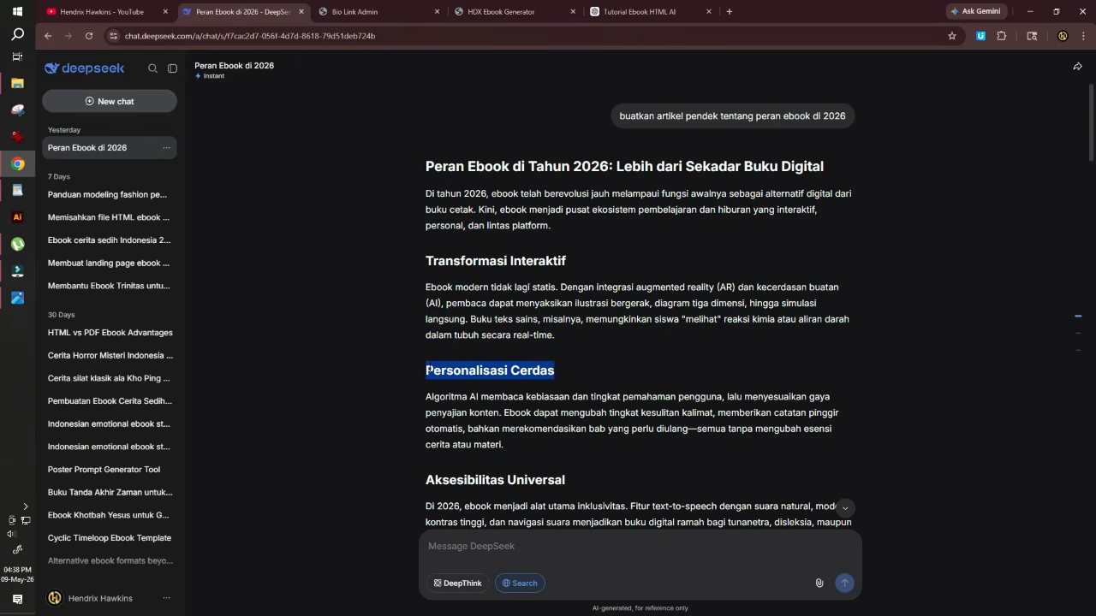
pyautogui.click(506, 12)
pyautogui.click(433, 214)
pyautogui.moveTo(433, 214); pyautogui.dragTo(321, 225)
pyautogui.hotkey('ctrl', 'v')
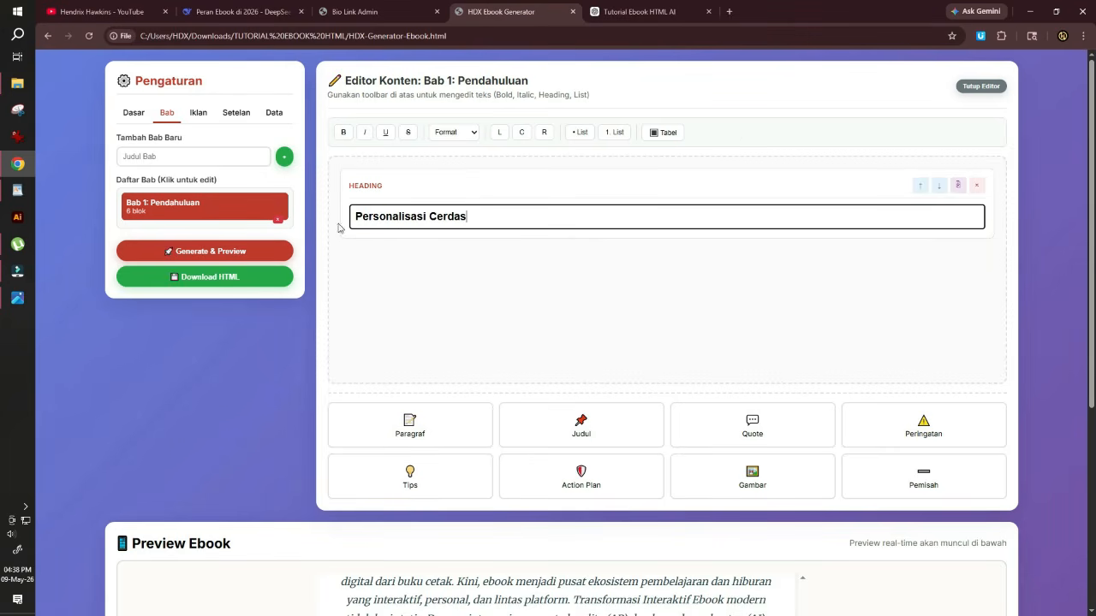
pyautogui.click(581, 261)
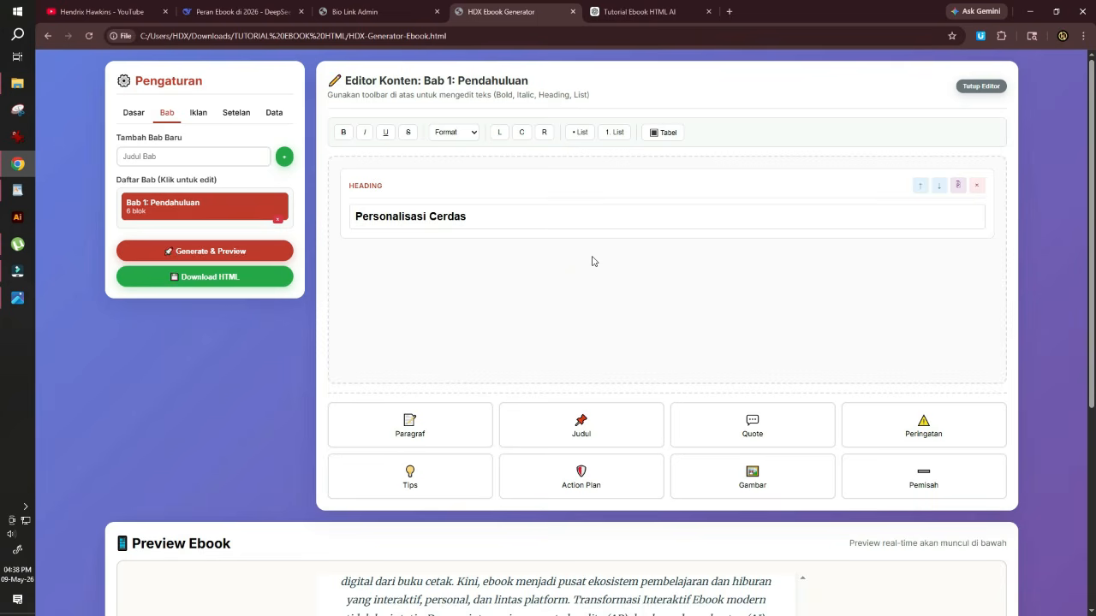
# - Add an image block using the first uploaded _1.jpg link instead of assets/gambar.jpg
pyautogui.click(750, 481)
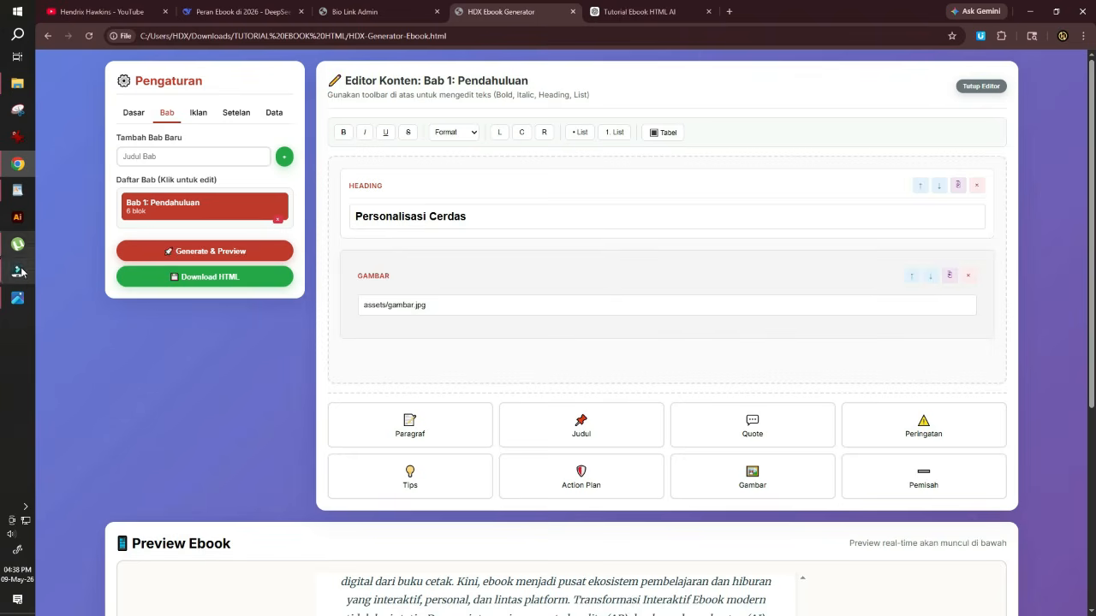
pyautogui.click(17, 190)
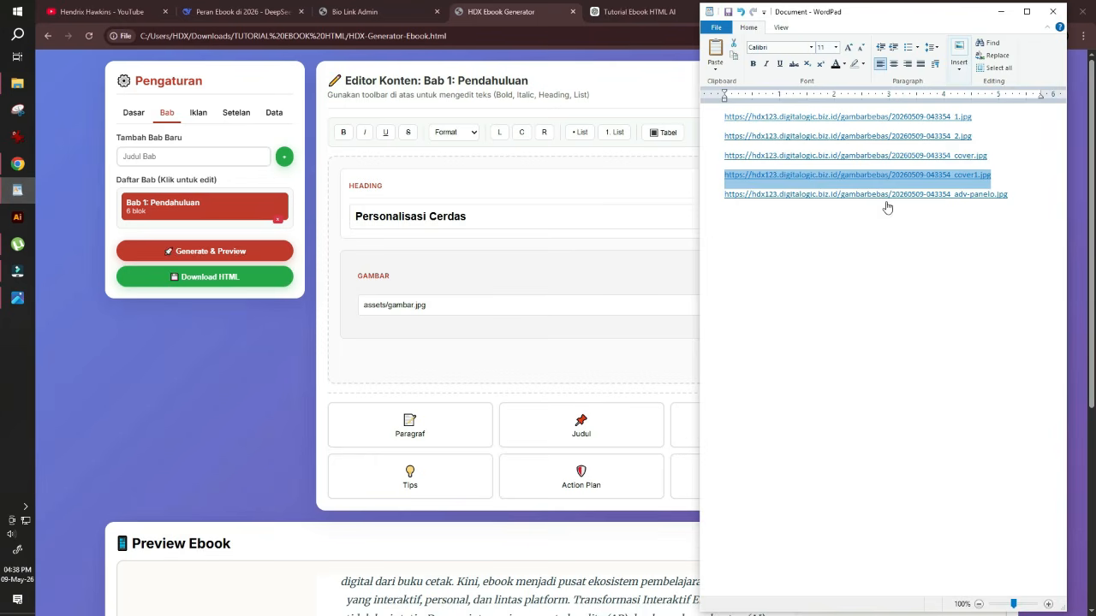
pyautogui.tripleClick(981, 116)
pyautogui.hotkey('ctrl', 'c')
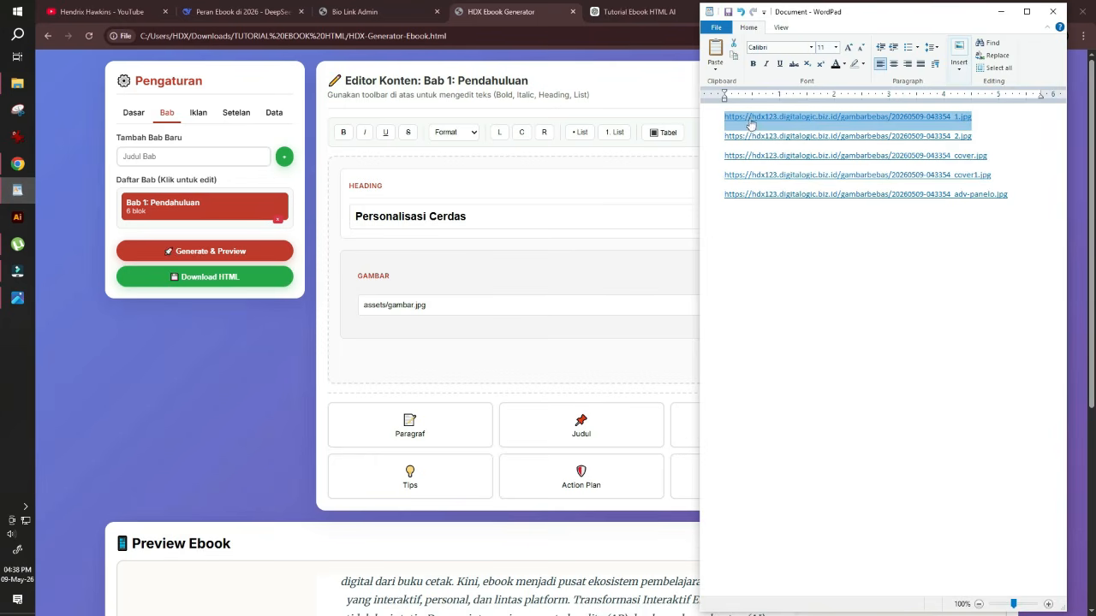
pyautogui.click(479, 306)
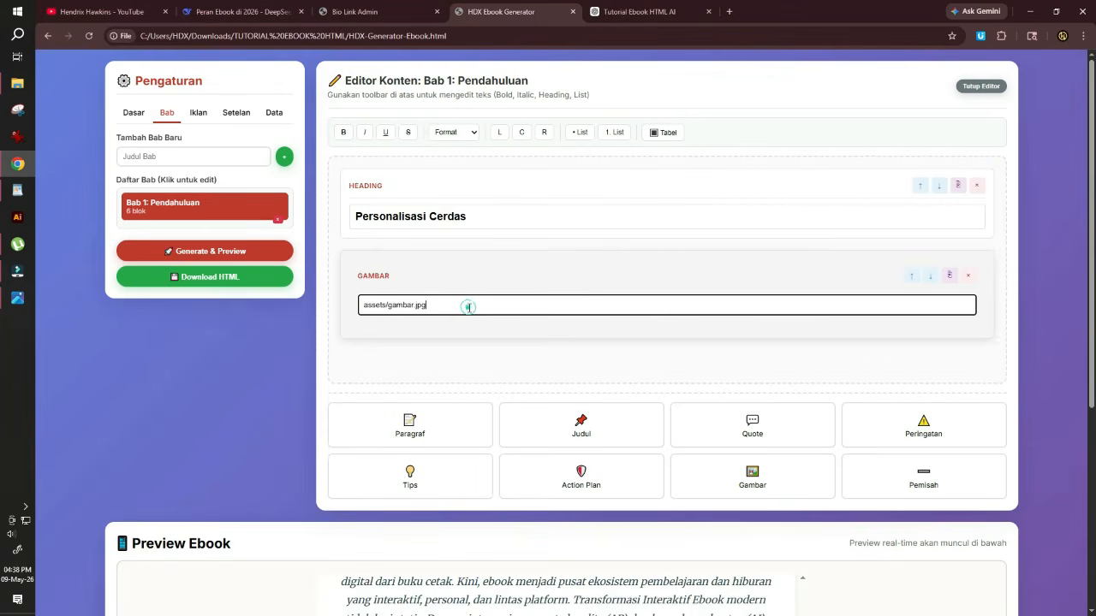
pyautogui.tripleClick(470, 305)
pyautogui.hotkey('ctrl', 'v')
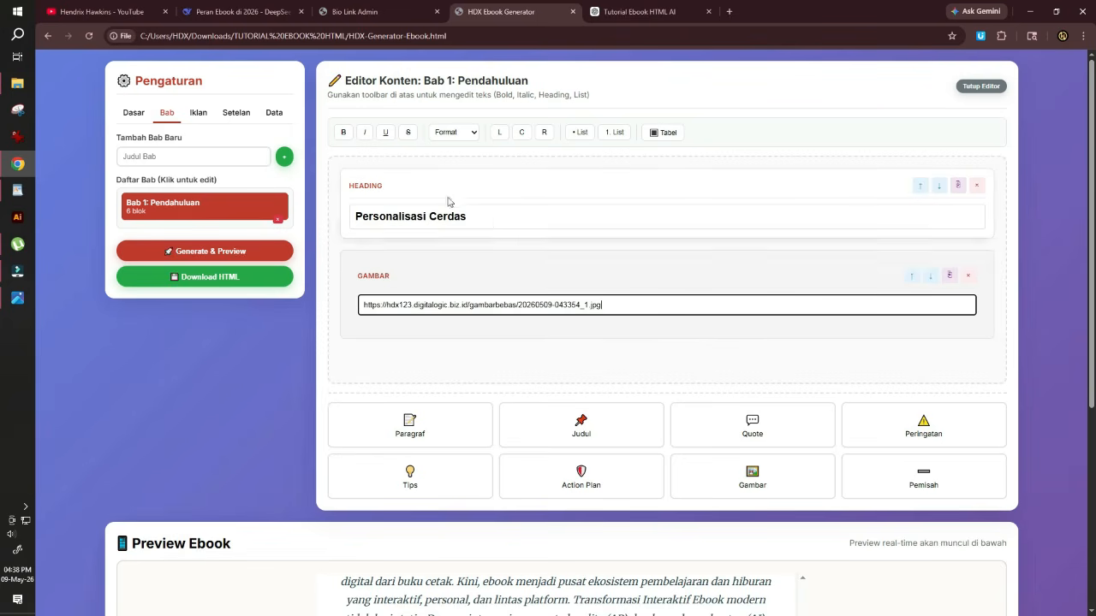
pyautogui.click(913, 282)
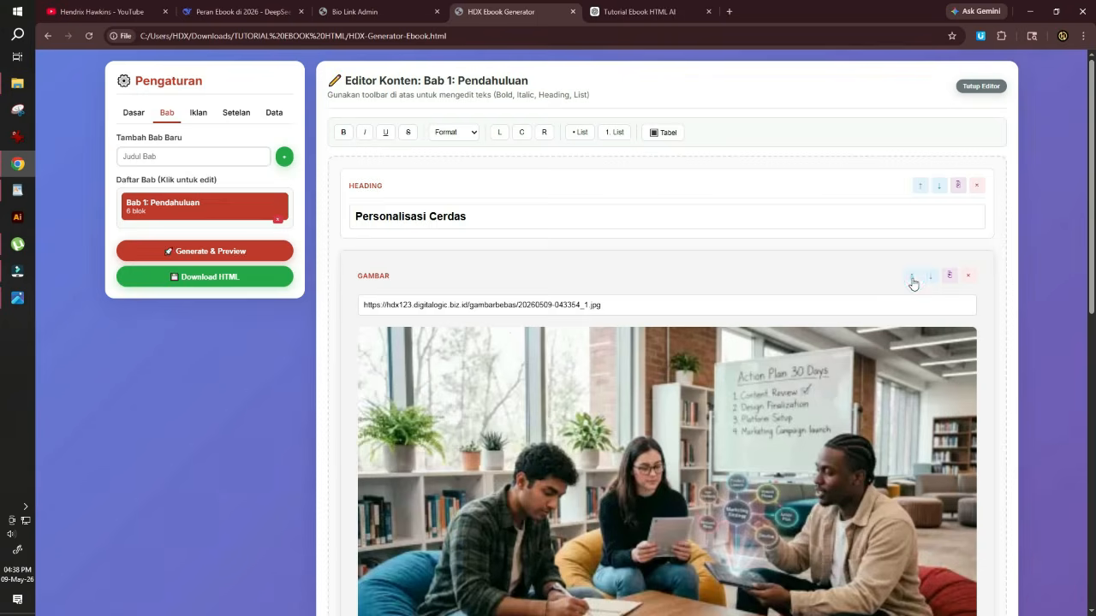
# - Move the image block above the Personalisasi Cerdas heading
pyautogui.click(910, 277)
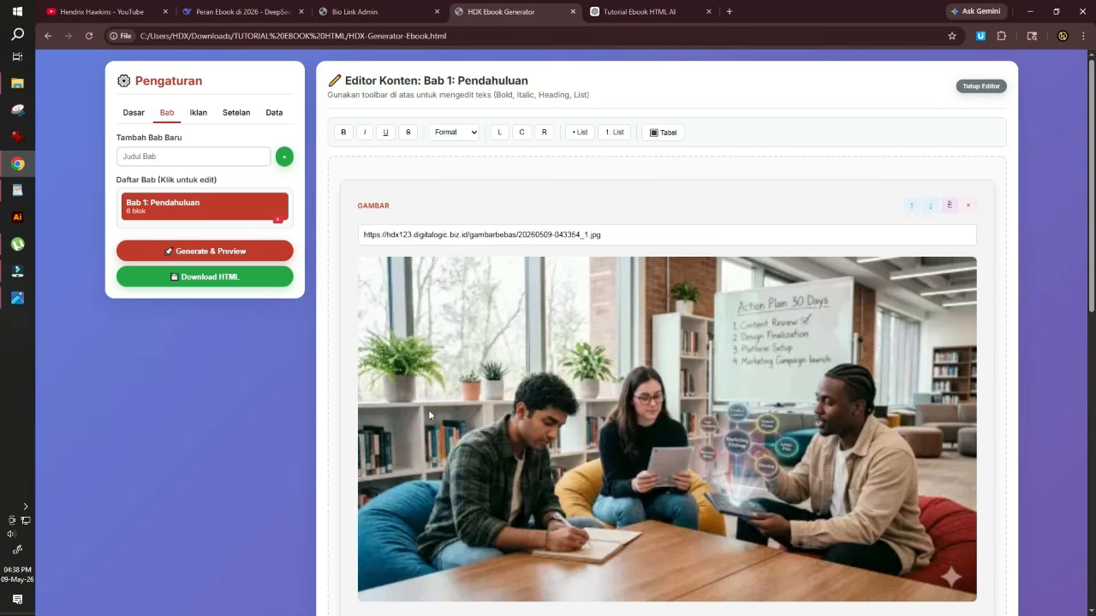
pyautogui.scroll(-4, 723, 422)
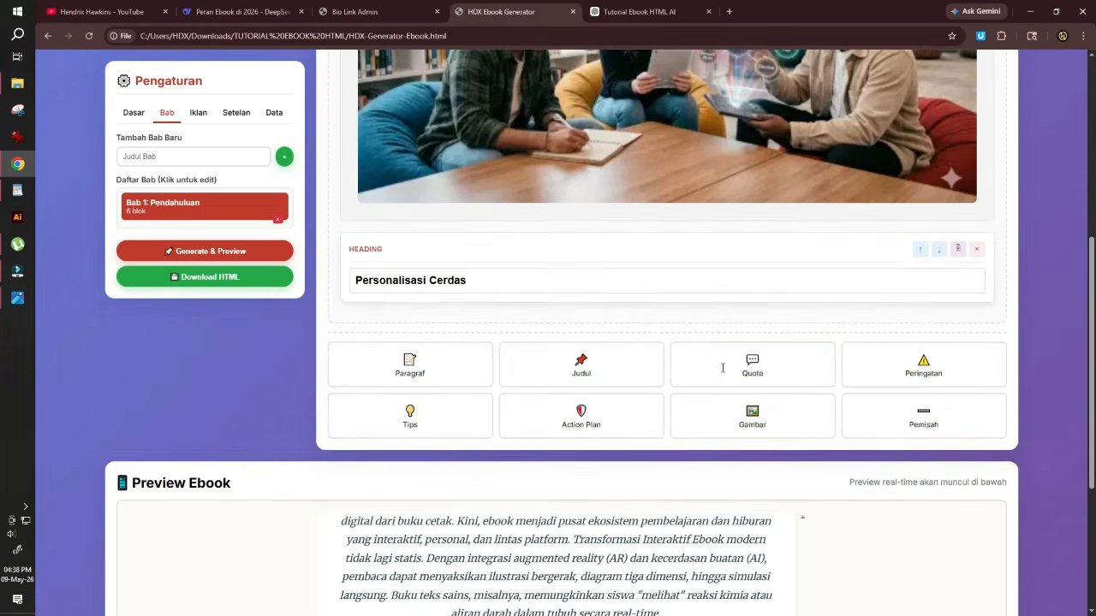
pyautogui.scroll(1, 685, 358)
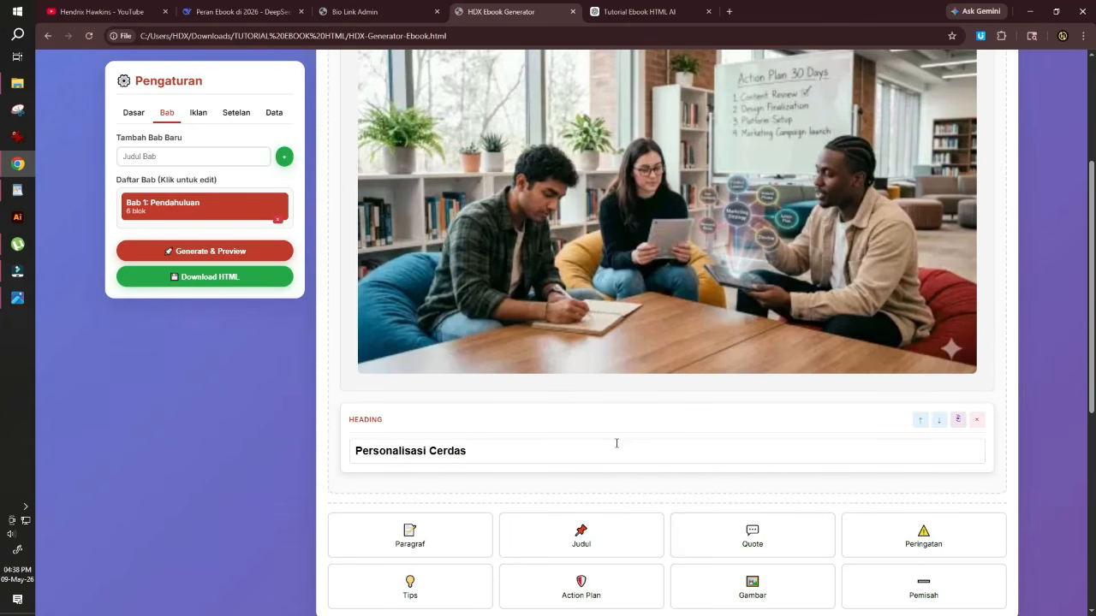
pyautogui.scroll(-1, 616, 443)
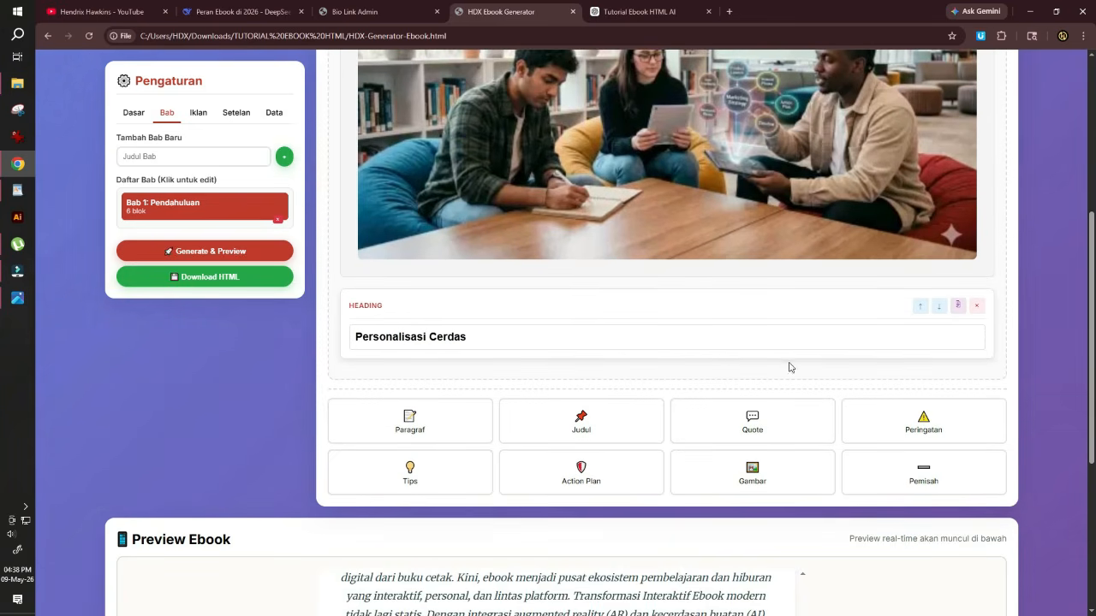
# - Add a paragraph block and copy a passage from the DeepSeek article
pyautogui.click(409, 426)
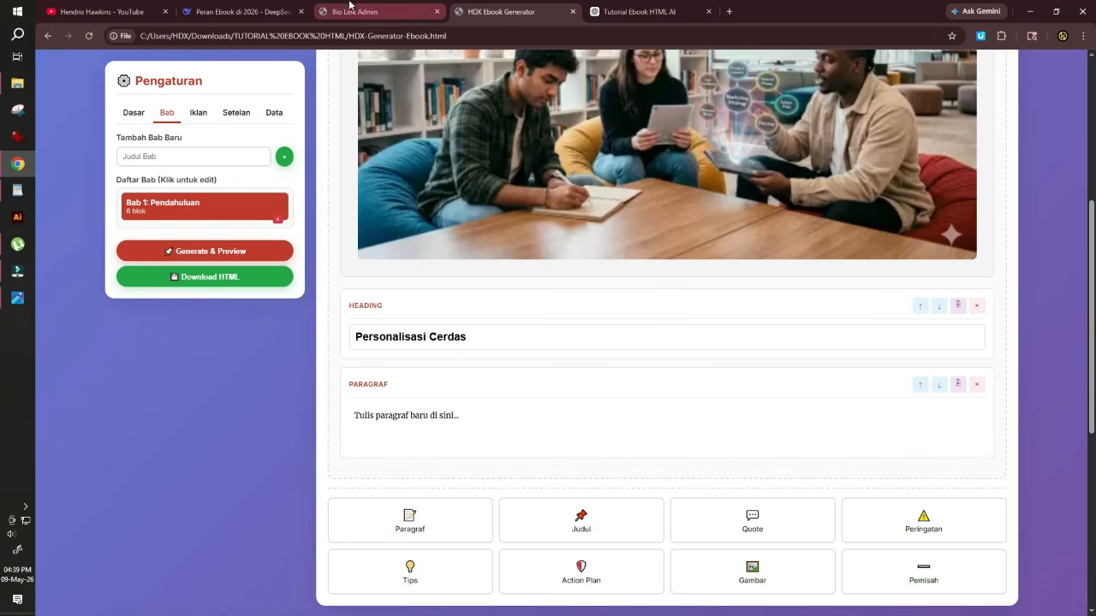
pyautogui.click(323, 11)
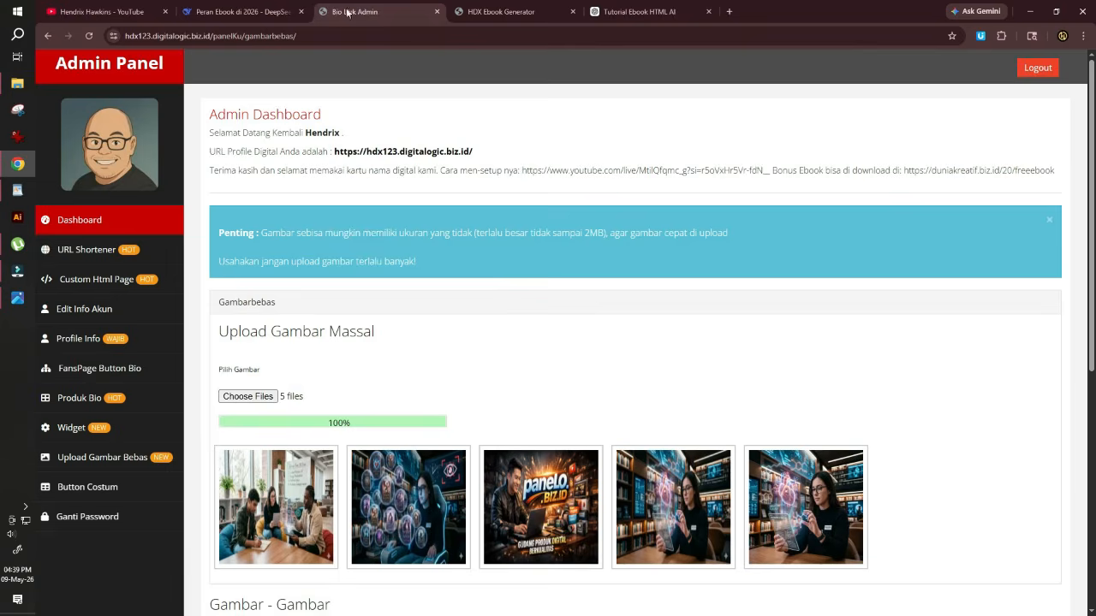
pyautogui.click(248, 11)
pyautogui.scroll(-1, 637, 308)
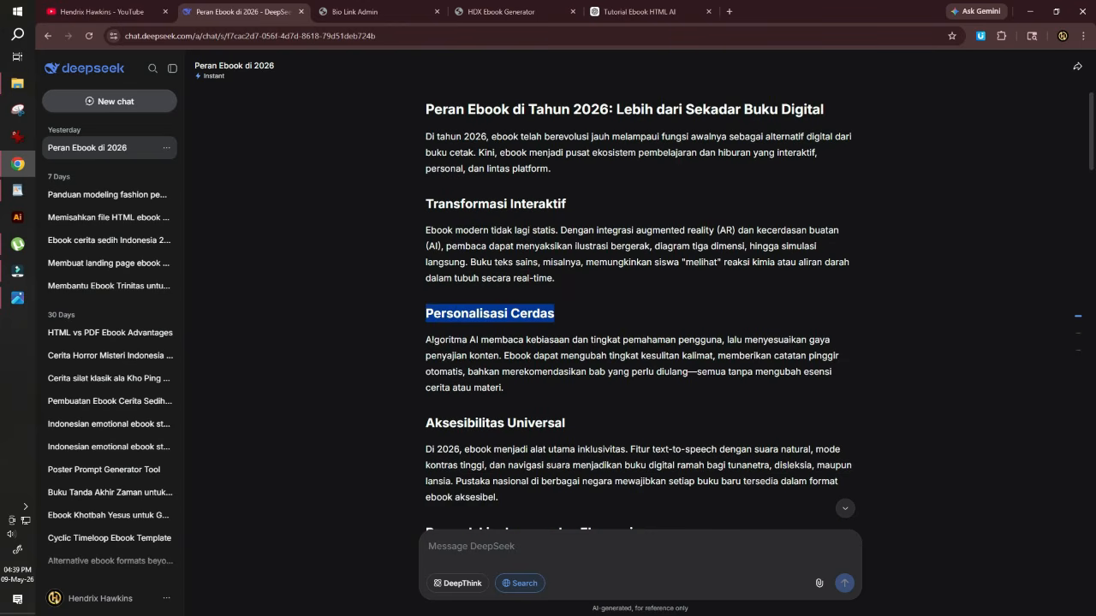
pyautogui.moveTo(426, 340); pyautogui.dragTo(518, 371)
pyautogui.scroll(-3, 516, 373)
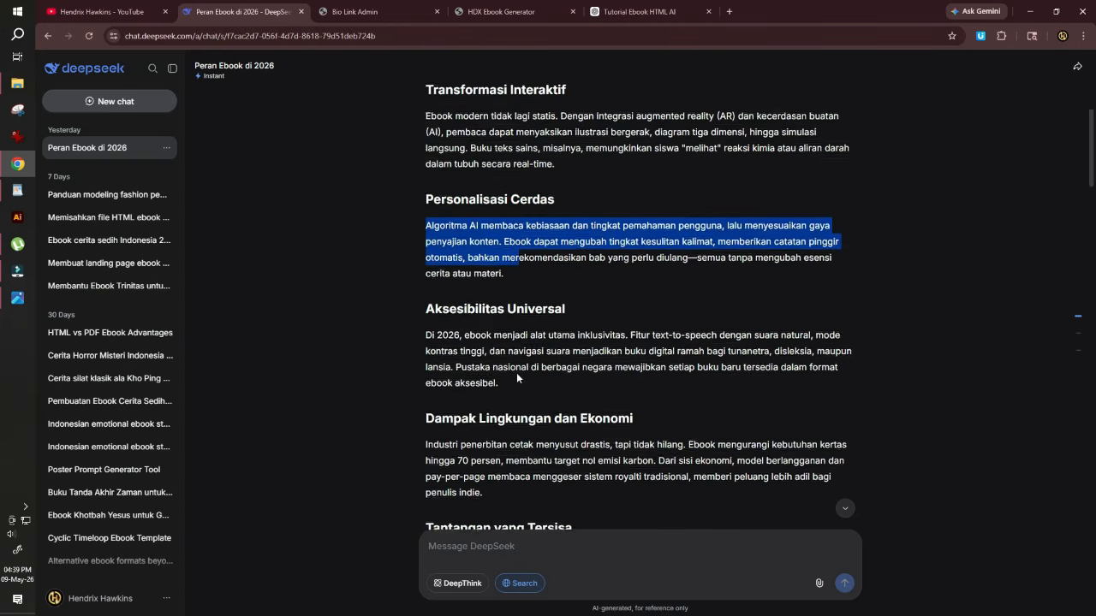
pyautogui.scroll(-1, 533, 260)
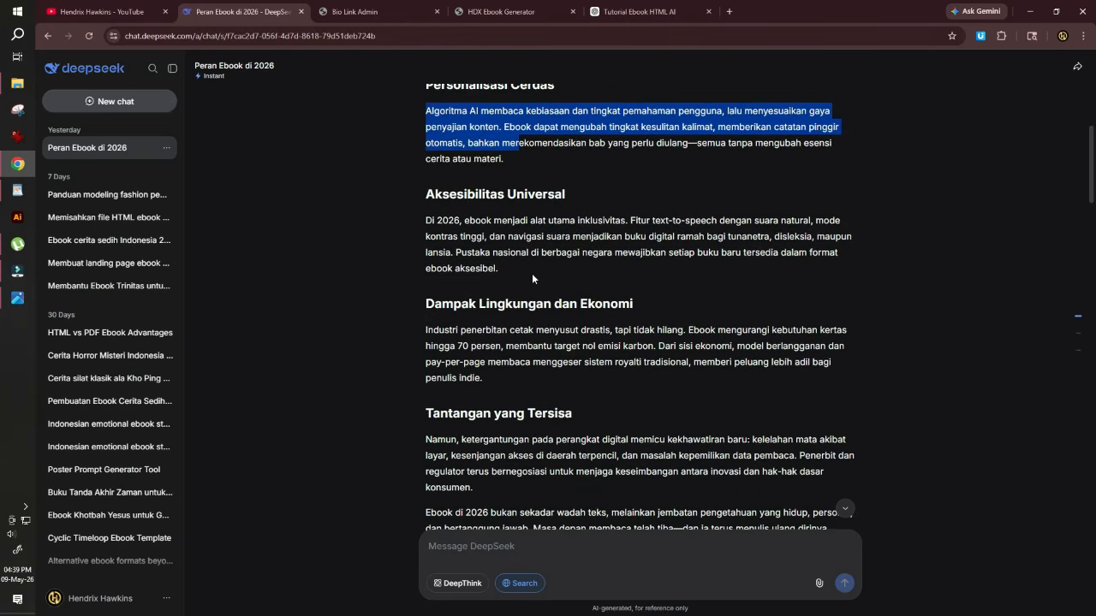
pyautogui.scroll(-2, 532, 274)
pyautogui.scroll(-1, 531, 276)
pyautogui.scroll(2, 532, 277)
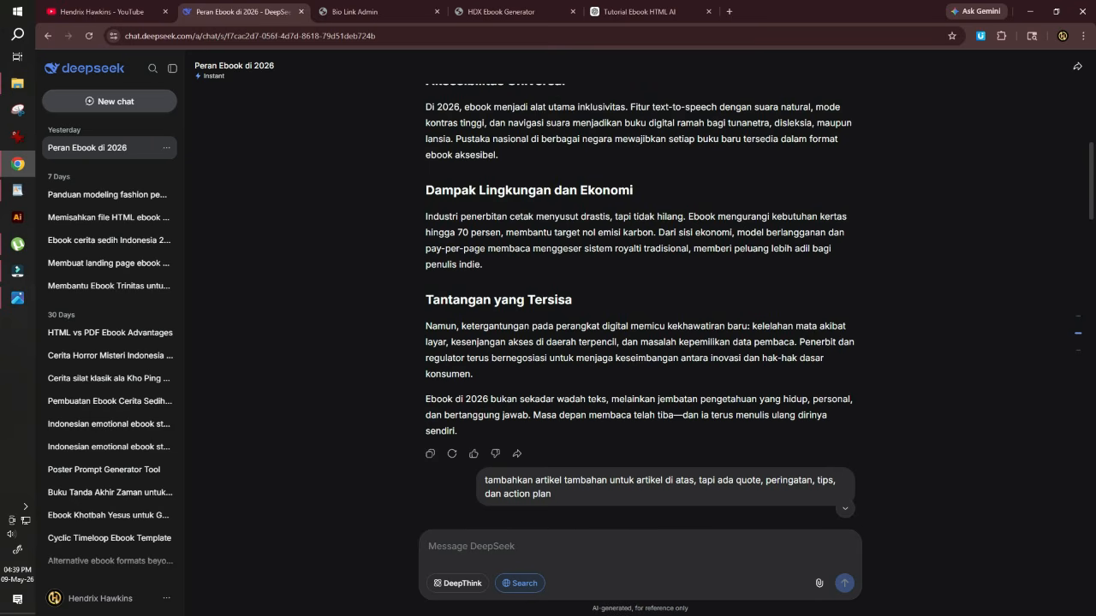
pyautogui.keyDown('shift'); pyautogui.click(476, 431); pyautogui.keyUp('shift')
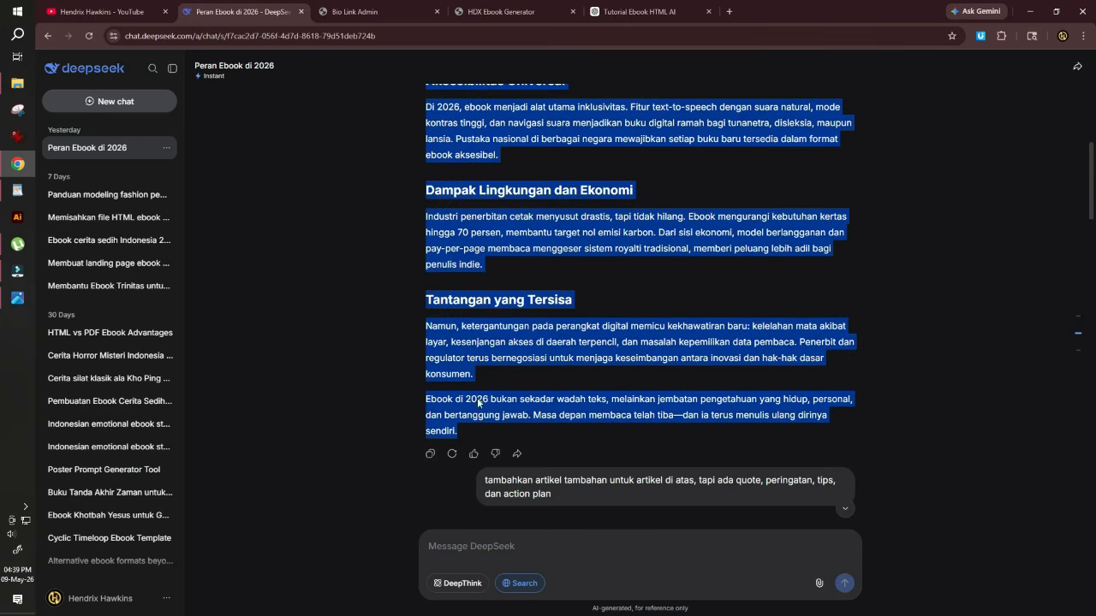
# - Paste the article text into the new paragraph, then delete it as too long
pyautogui.click(476, 12)
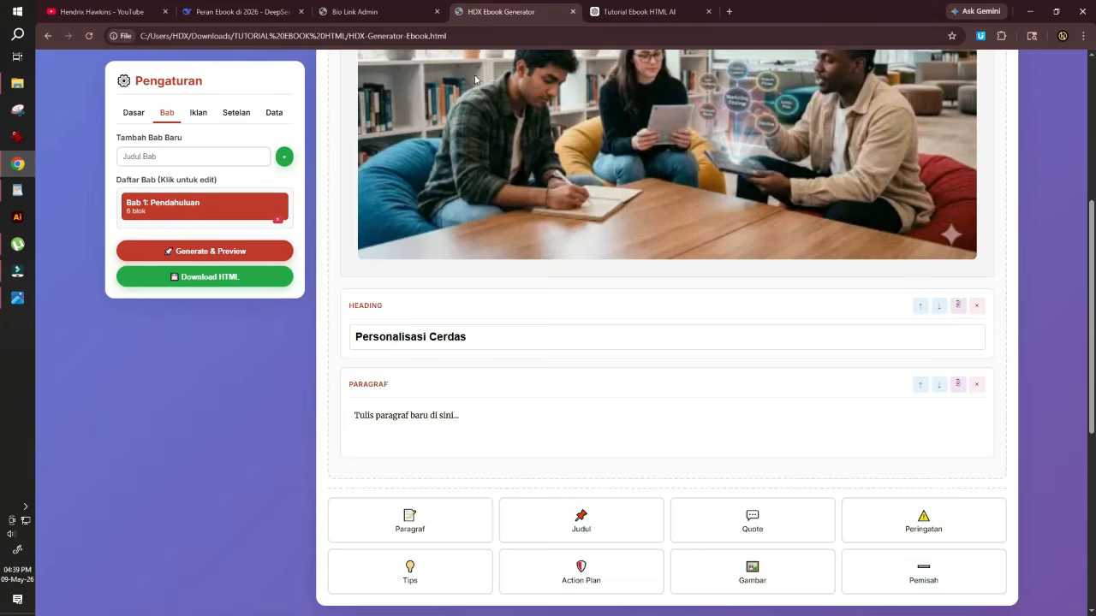
pyautogui.click(405, 416)
pyautogui.hotkey('ctrl', 'v')
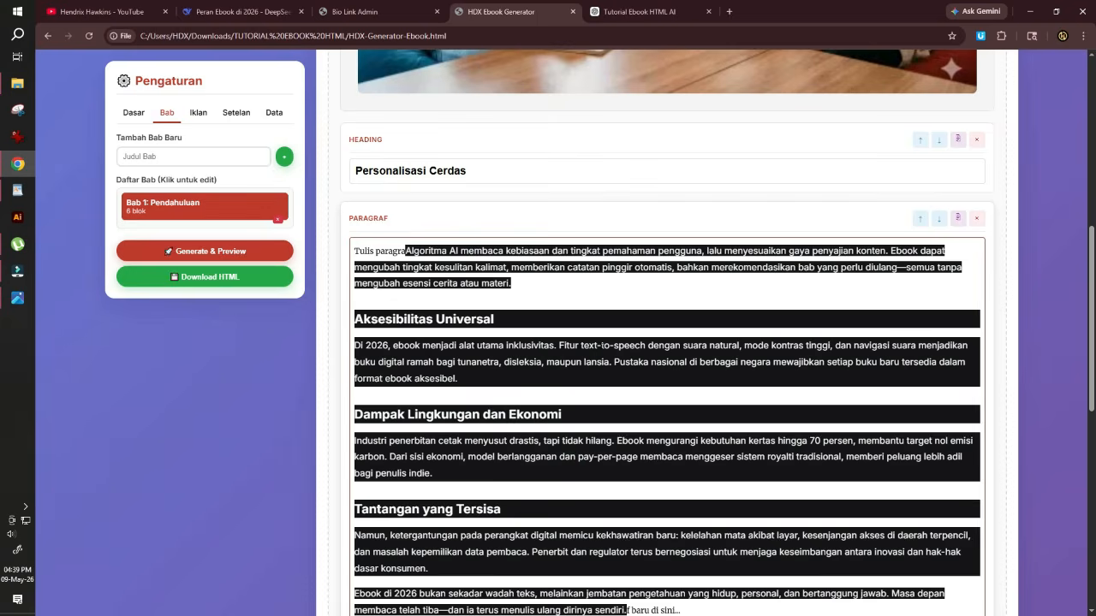
pyautogui.scroll(3, 486, 330)
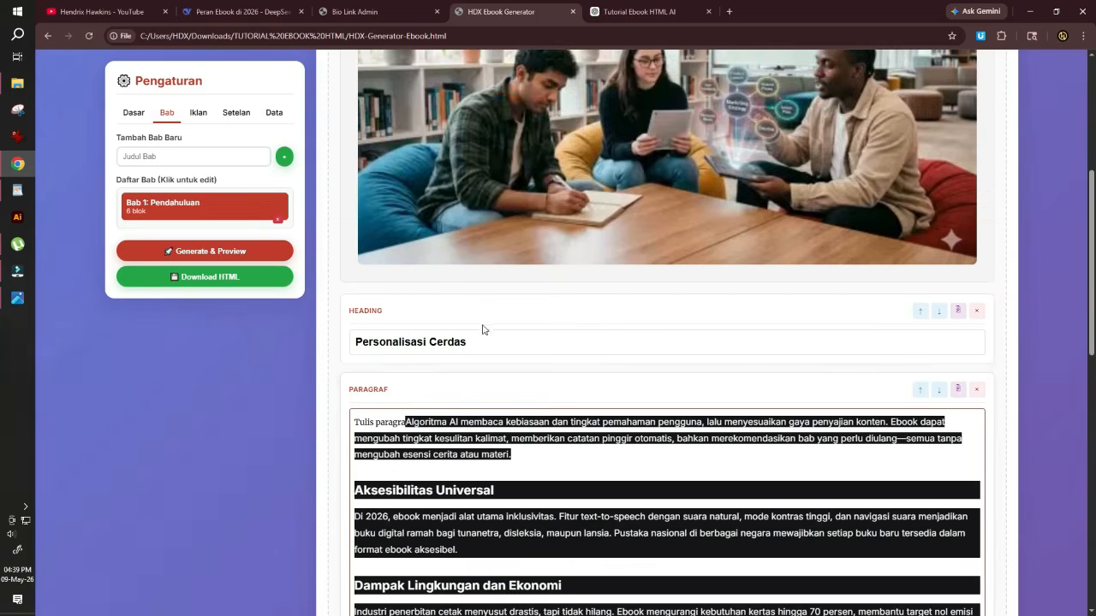
pyautogui.scroll(-3, 513, 395)
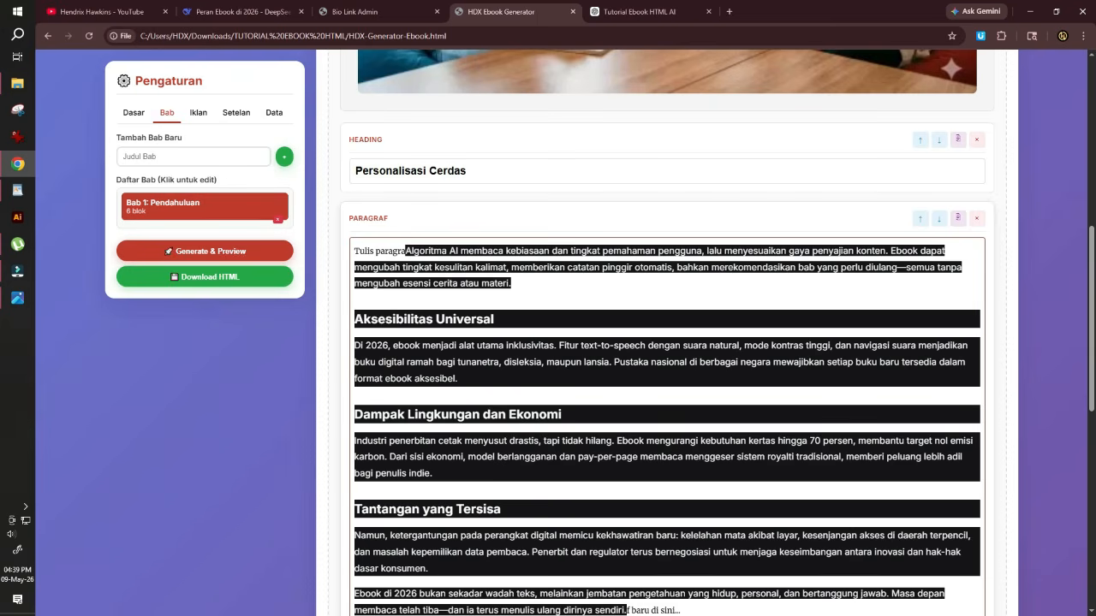
pyautogui.scroll(-3, 571, 430)
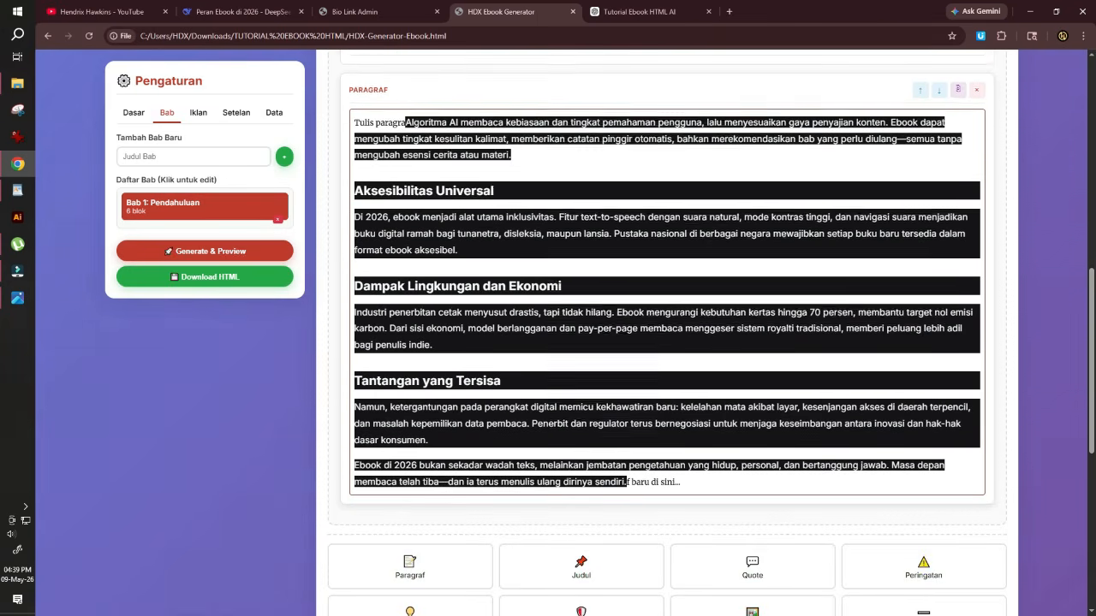
pyautogui.scroll(-1, 570, 432)
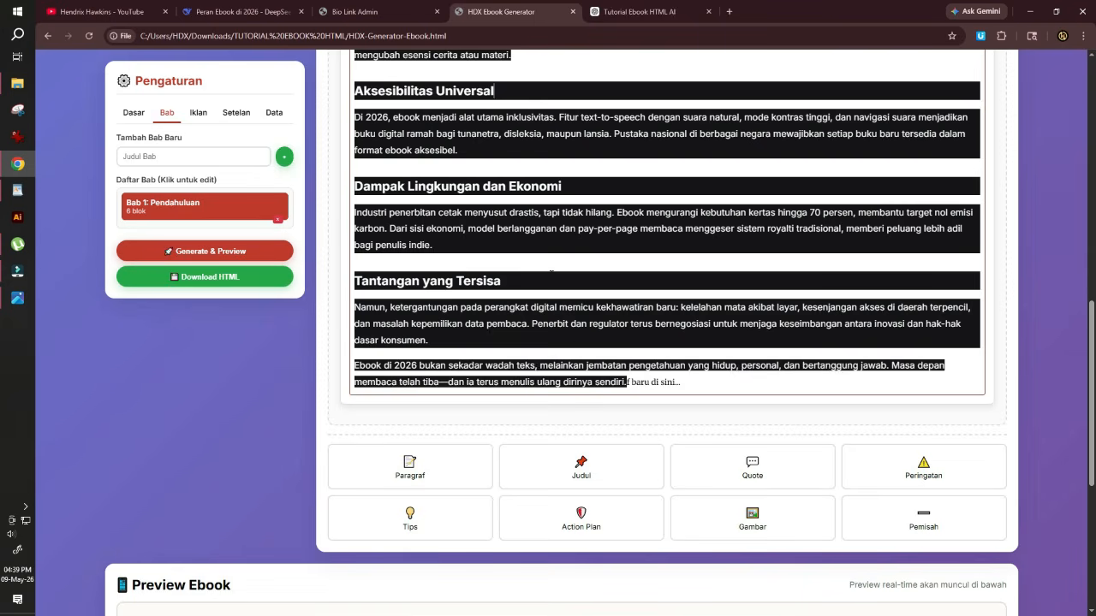
pyautogui.scroll(4, 602, 292)
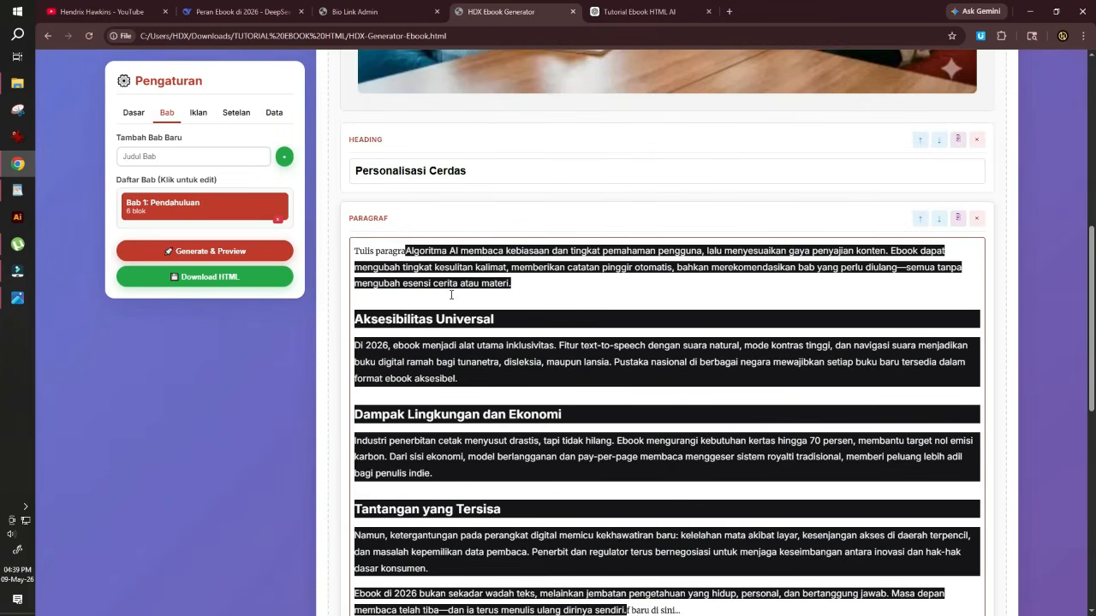
pyautogui.press('BackSpace')
# - Clear the placeholder and fill the paragraph with the ebook text from Algoritma AI to the closing 2026 paragraph
pyautogui.tripleClick(458, 252)
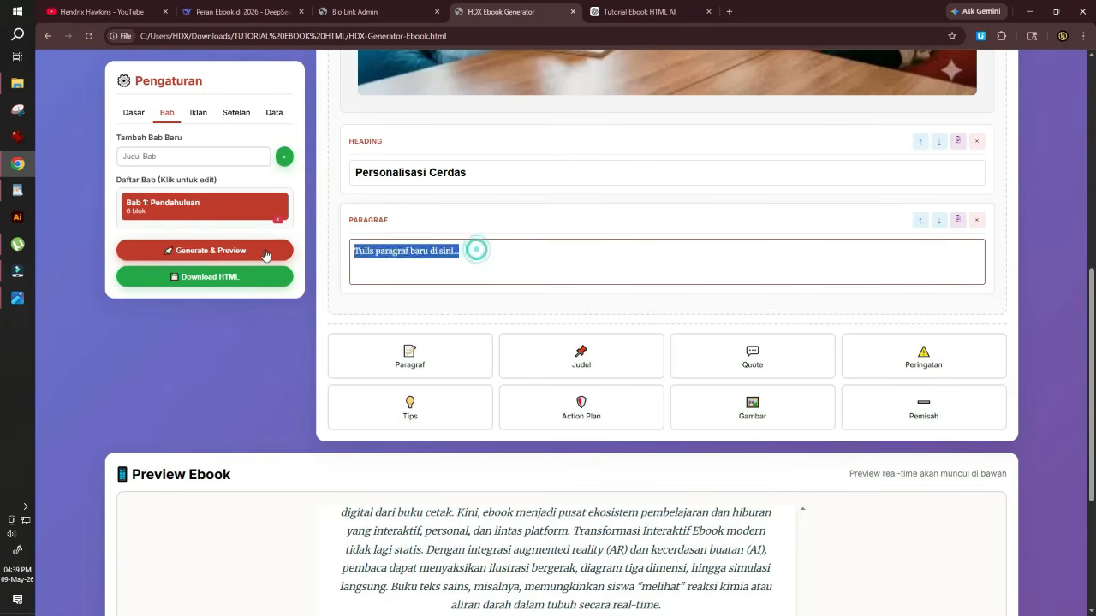
pyautogui.press('BackSpace')
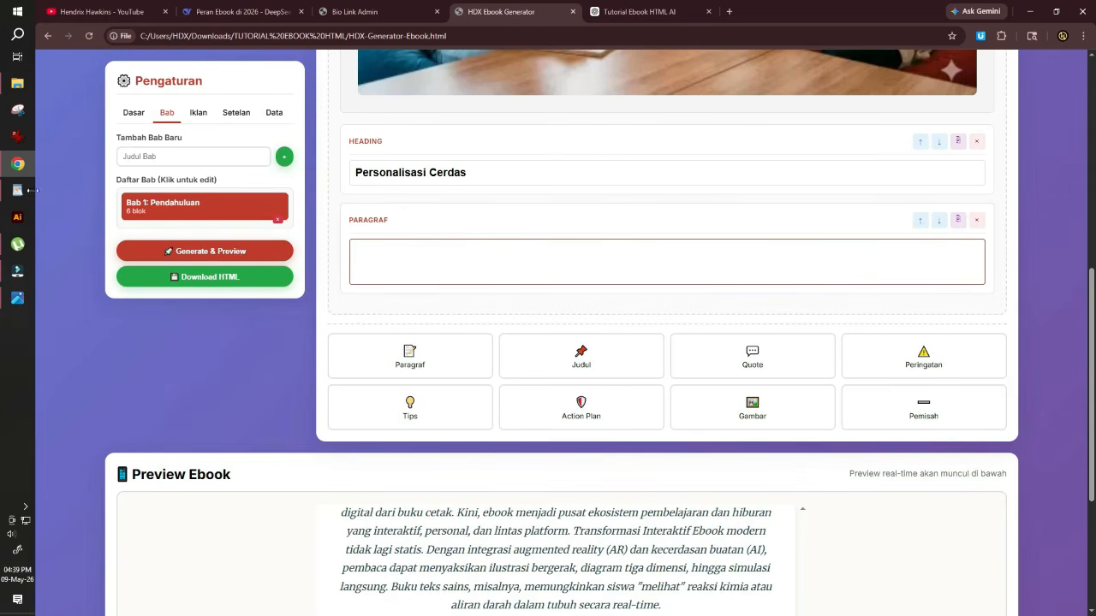
pyautogui.click(17, 190)
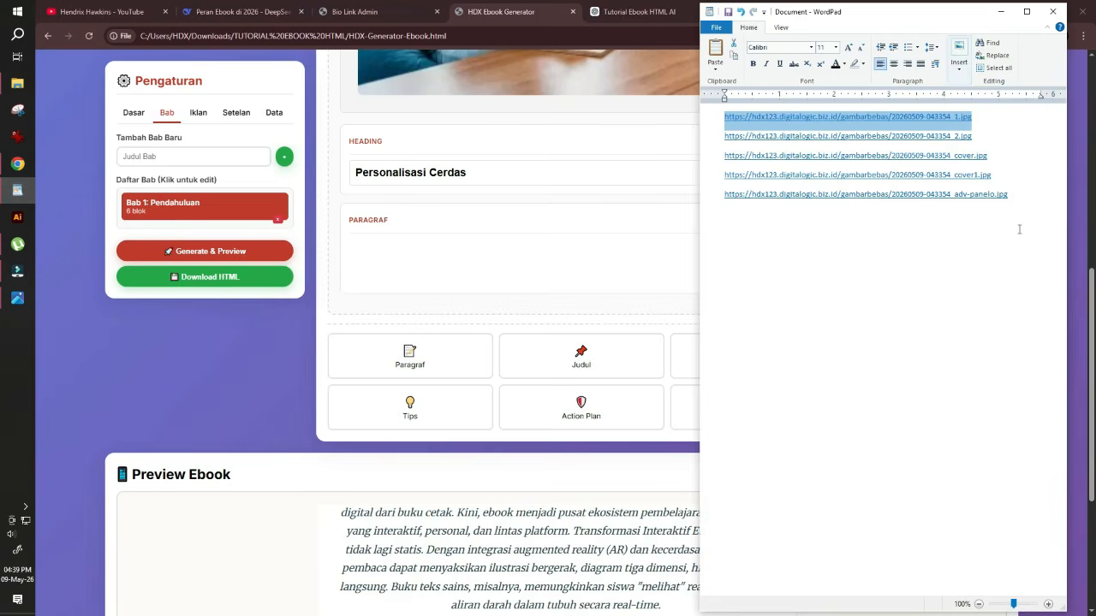
pyautogui.click(1025, 199)
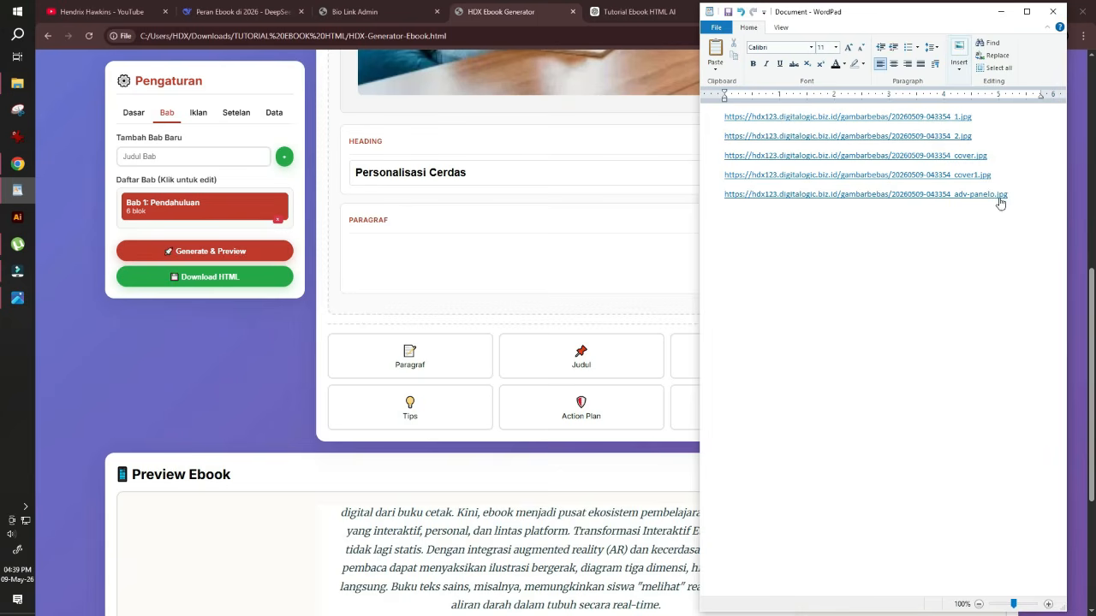
pyautogui.hotkey('ctrl', 'v')
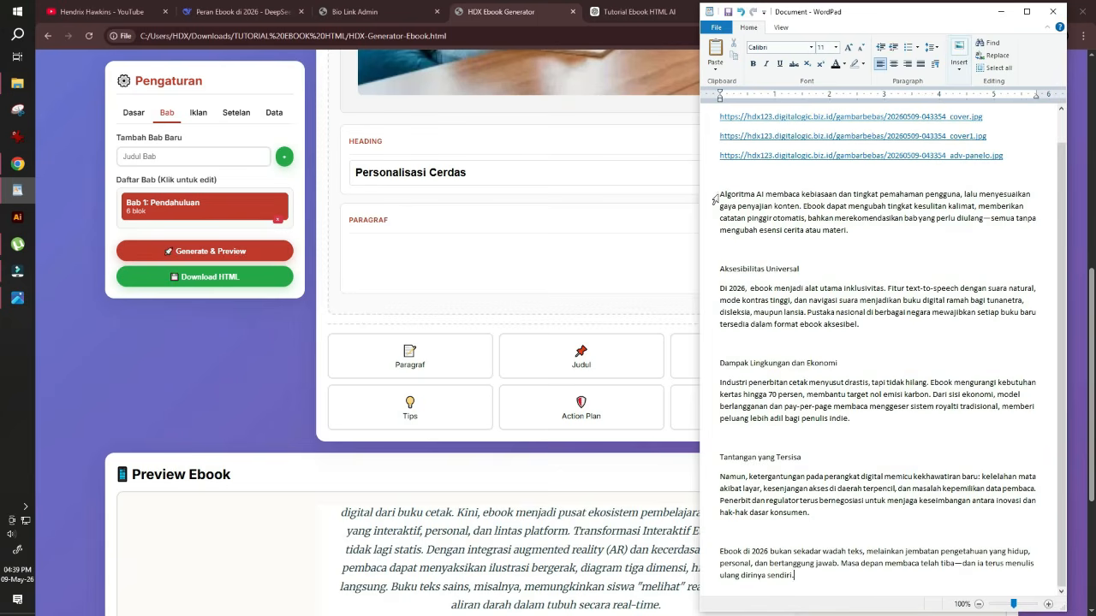
pyautogui.moveTo(721, 194); pyautogui.dragTo(830, 452)
pyautogui.moveTo(809, 590); pyautogui.dragTo(814, 585)
pyautogui.hotkey('ctrl', 'c')
pyautogui.click(380, 248)
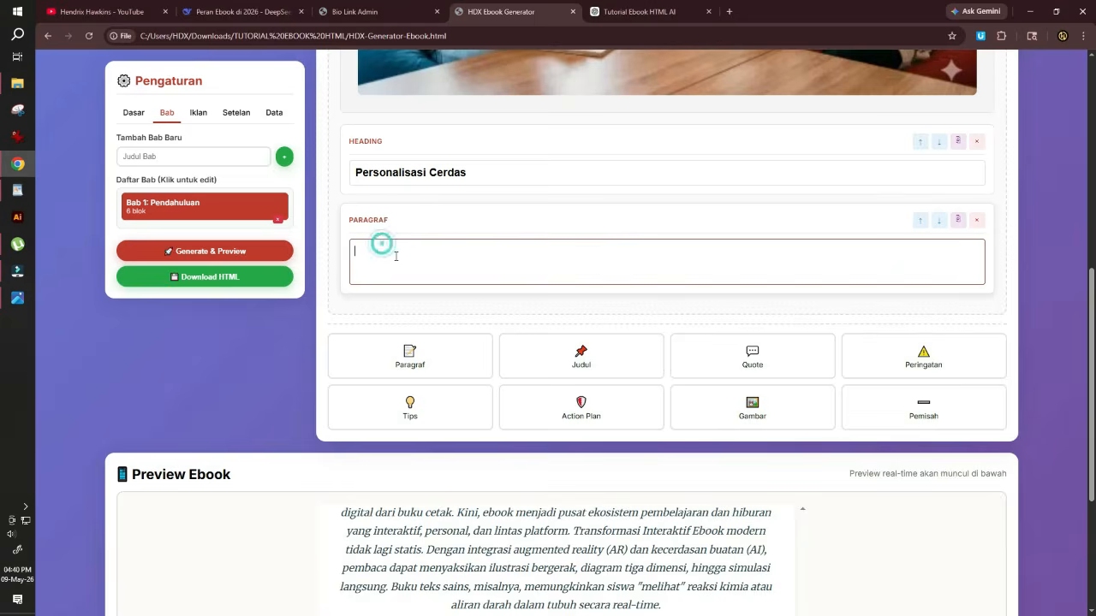
pyautogui.hotkey('ctrl', 'v')
# - Move the article paragraph up twice, above the Personalisasi Cerdas heading and the image
pyautogui.scroll(1, 497, 298)
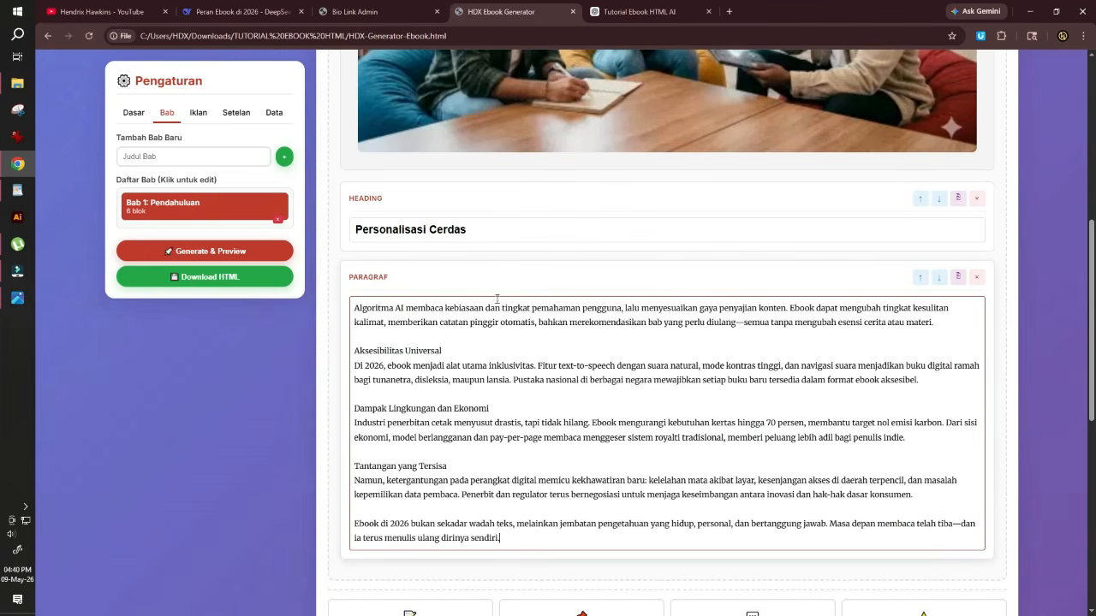
pyautogui.scroll(1, 485, 360)
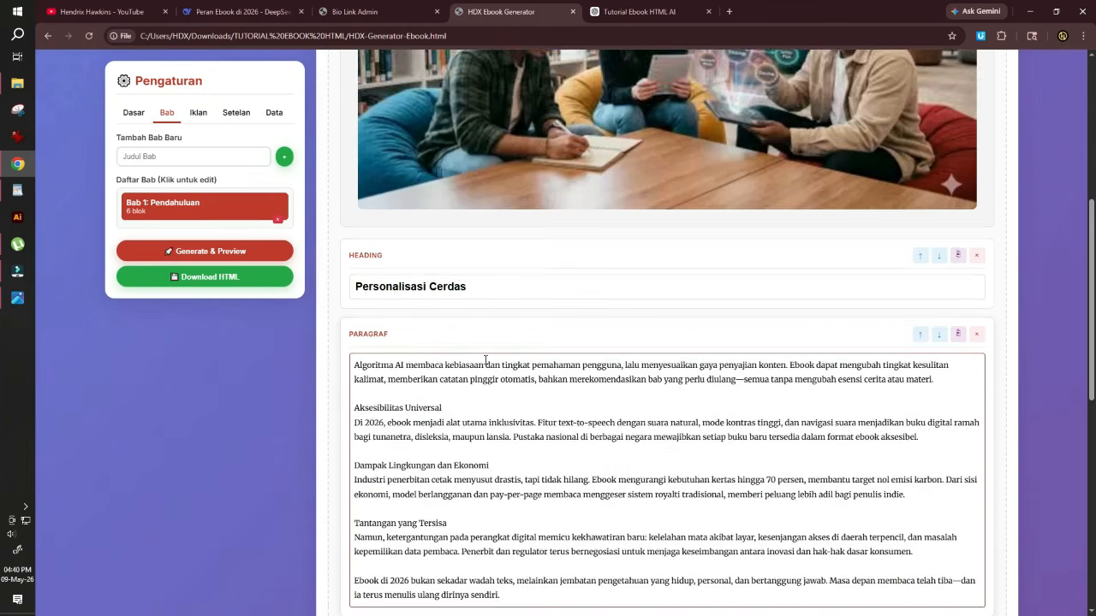
pyautogui.scroll(-4, 505, 364)
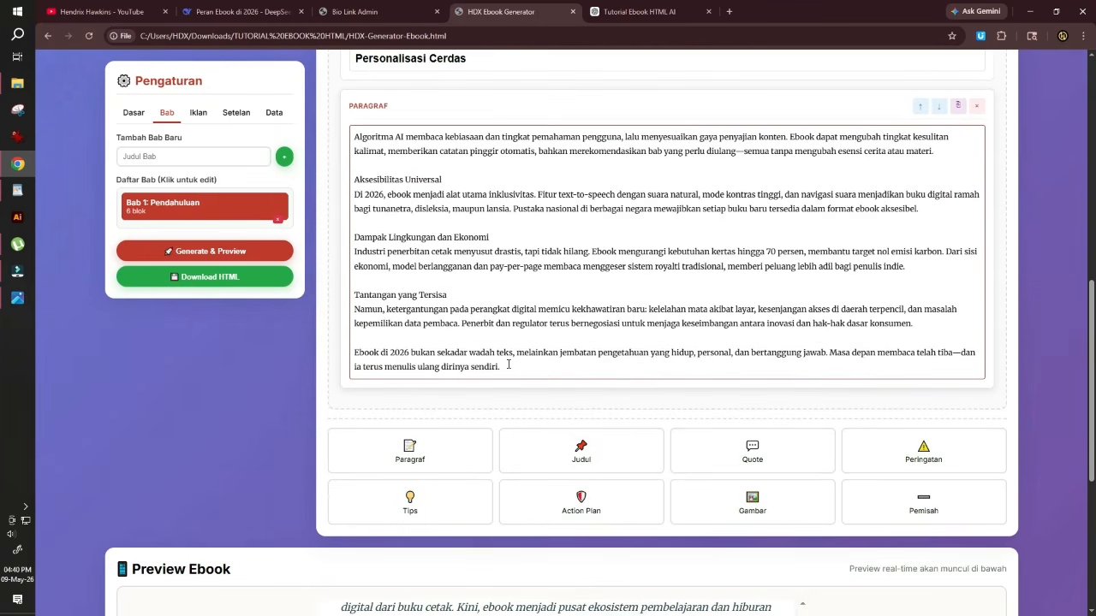
pyautogui.scroll(5, 508, 365)
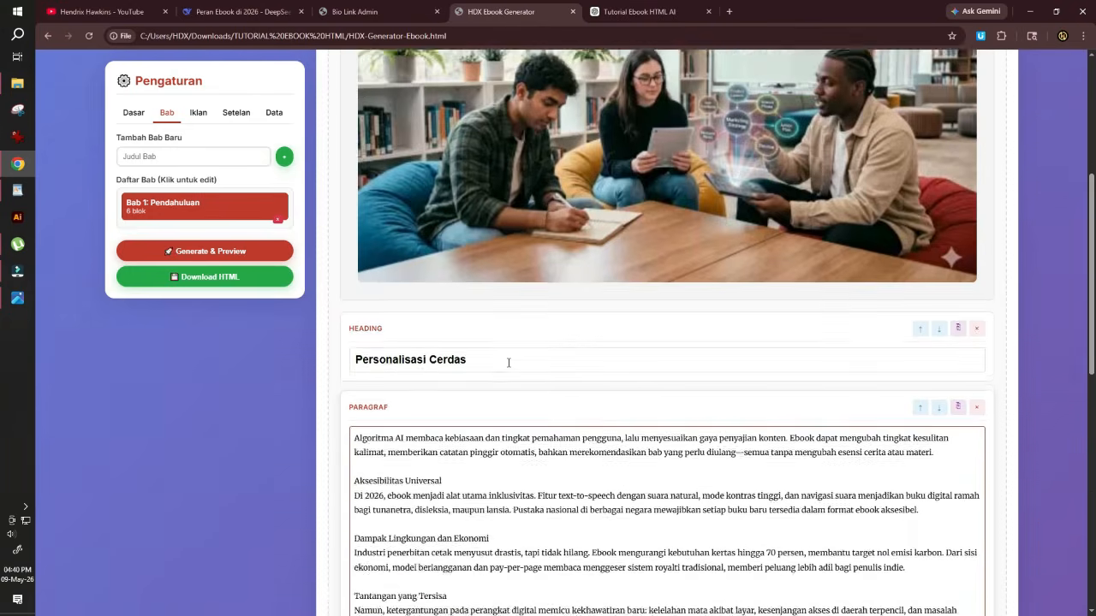
pyautogui.scroll(-4, 509, 363)
pyautogui.scroll(10, 590, 174)
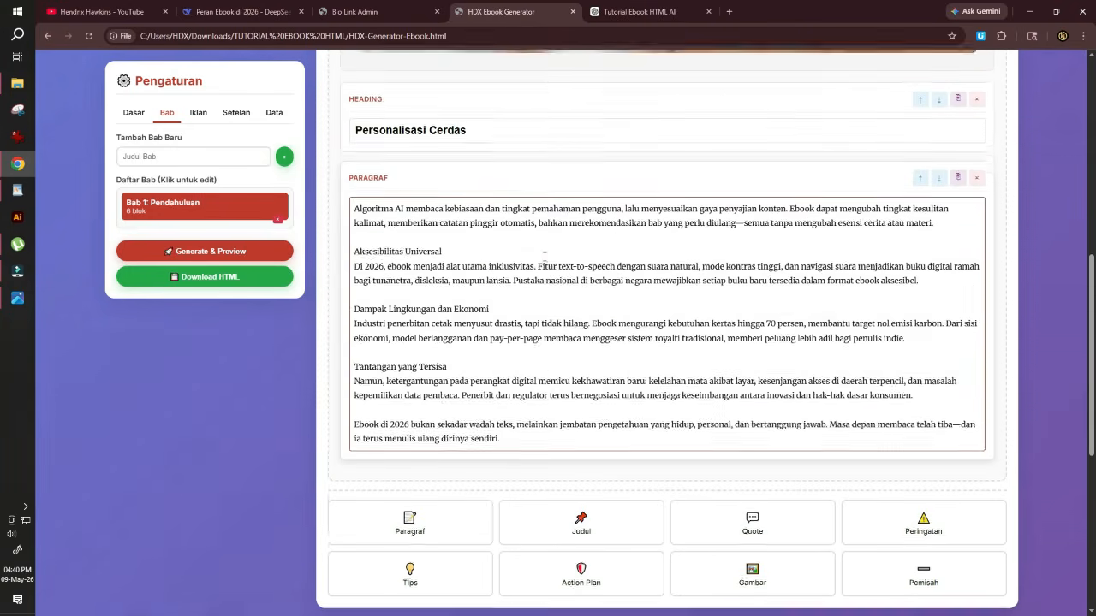
pyautogui.scroll(-7, 612, 352)
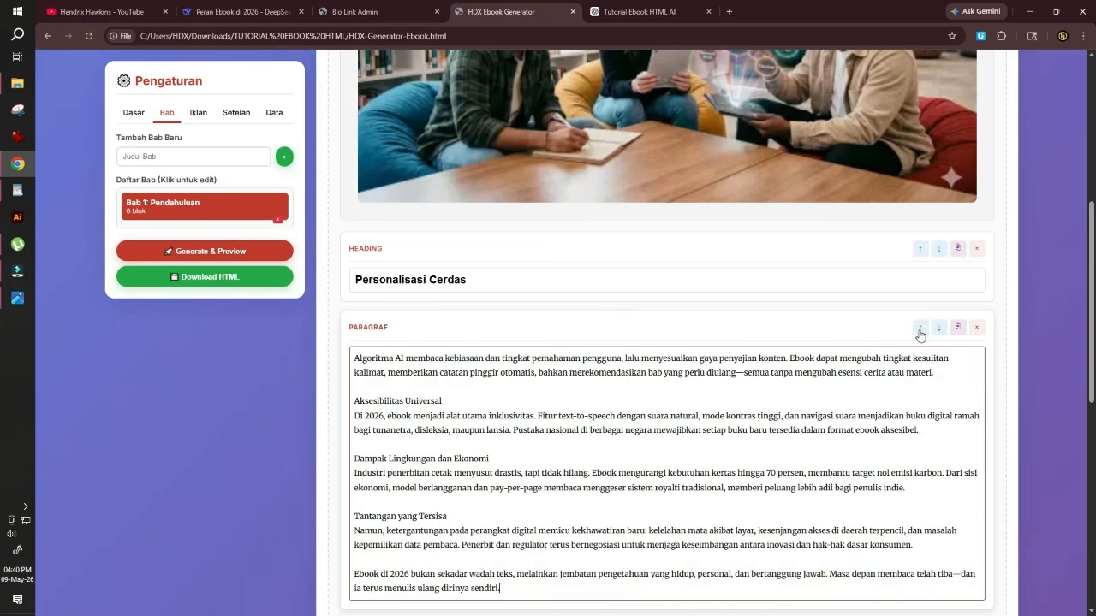
pyautogui.click(919, 329)
pyautogui.click(921, 249)
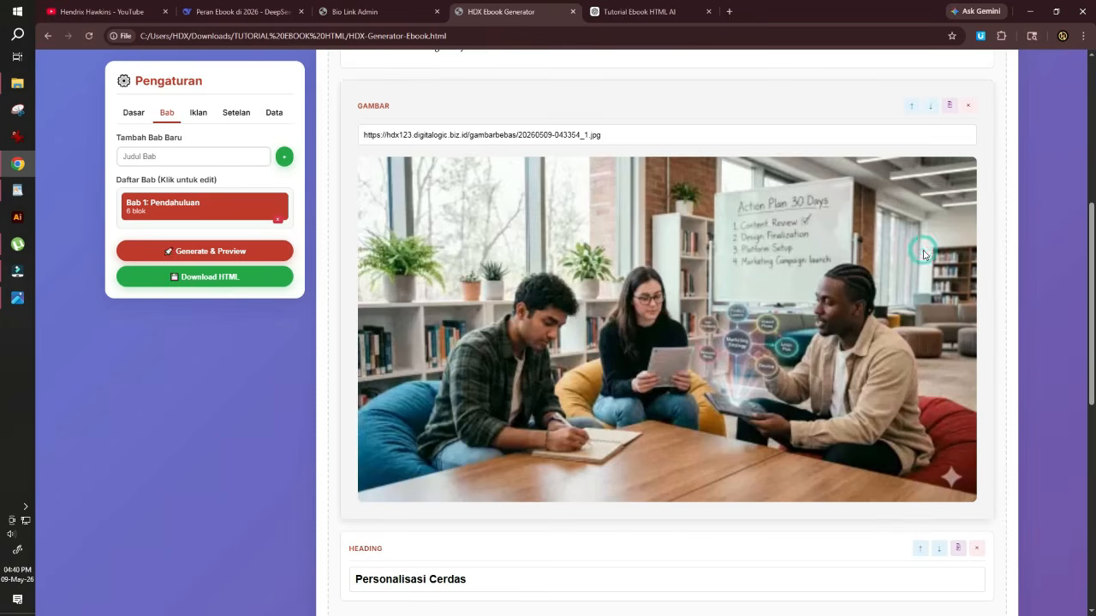
pyautogui.scroll(-3, 921, 380)
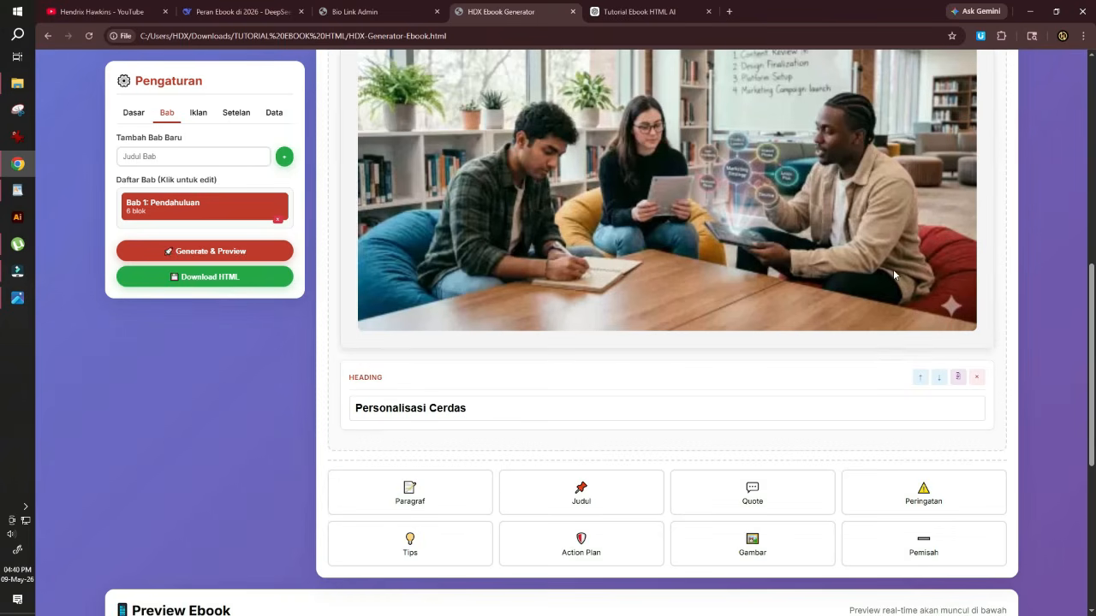
pyautogui.scroll(10, 390, 151)
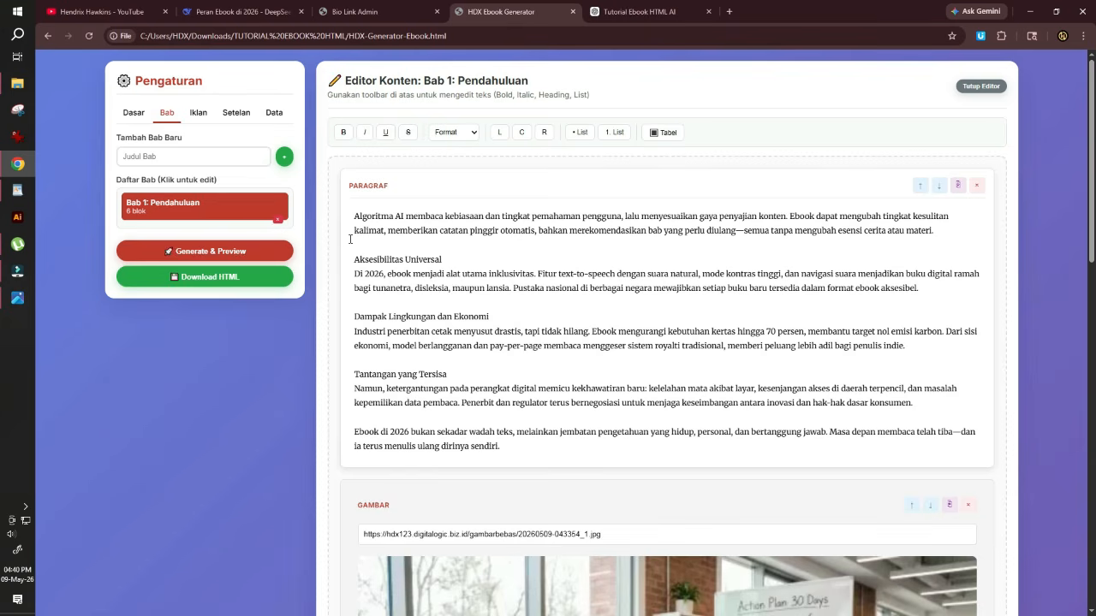
# - Apply bold to the three subheading lines: Aksesibilitas Universal, Dampak Lingkungan dan Ekonomi, Tantangan yang Tersisa
pyautogui.moveTo(444, 259); pyautogui.dragTo(354, 259)
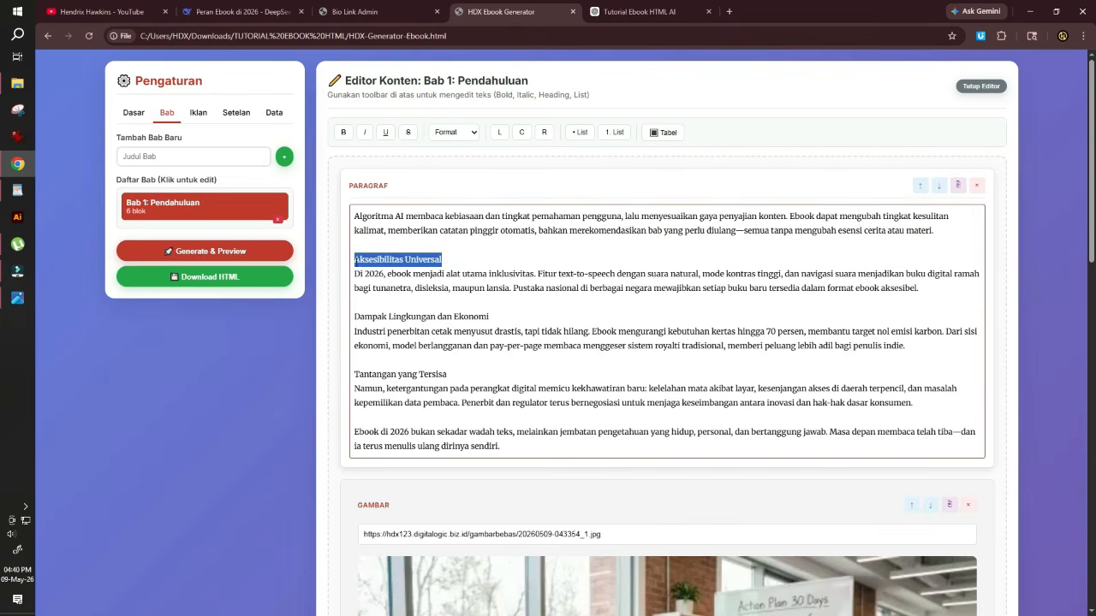
pyautogui.click(344, 132)
pyautogui.moveTo(505, 319); pyautogui.dragTo(356, 309)
pyautogui.click(344, 132)
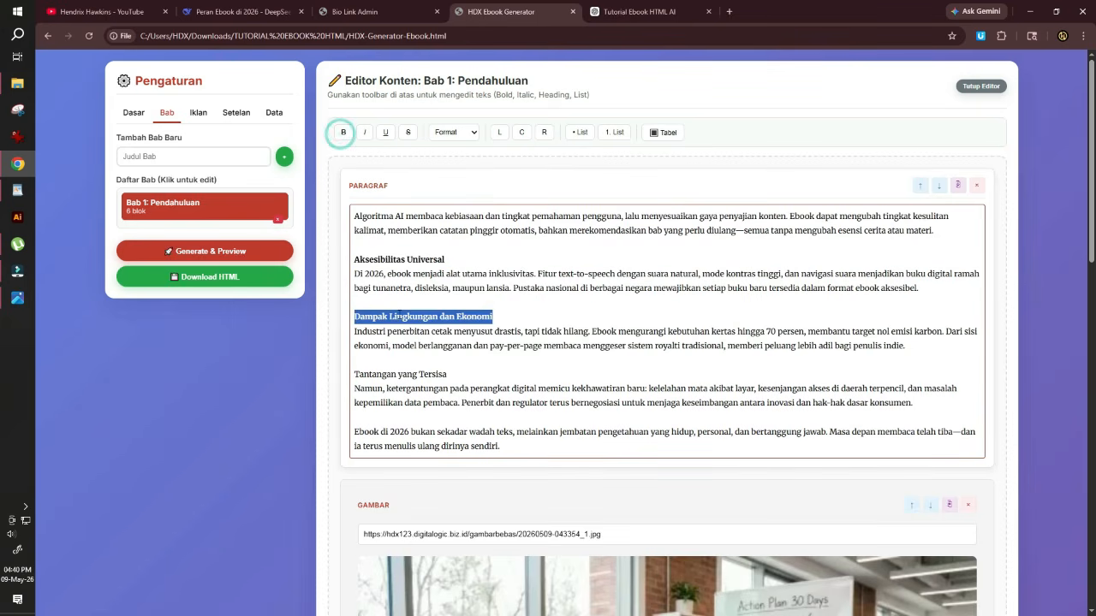
pyautogui.click(457, 374)
pyautogui.moveTo(457, 374); pyautogui.dragTo(357, 359)
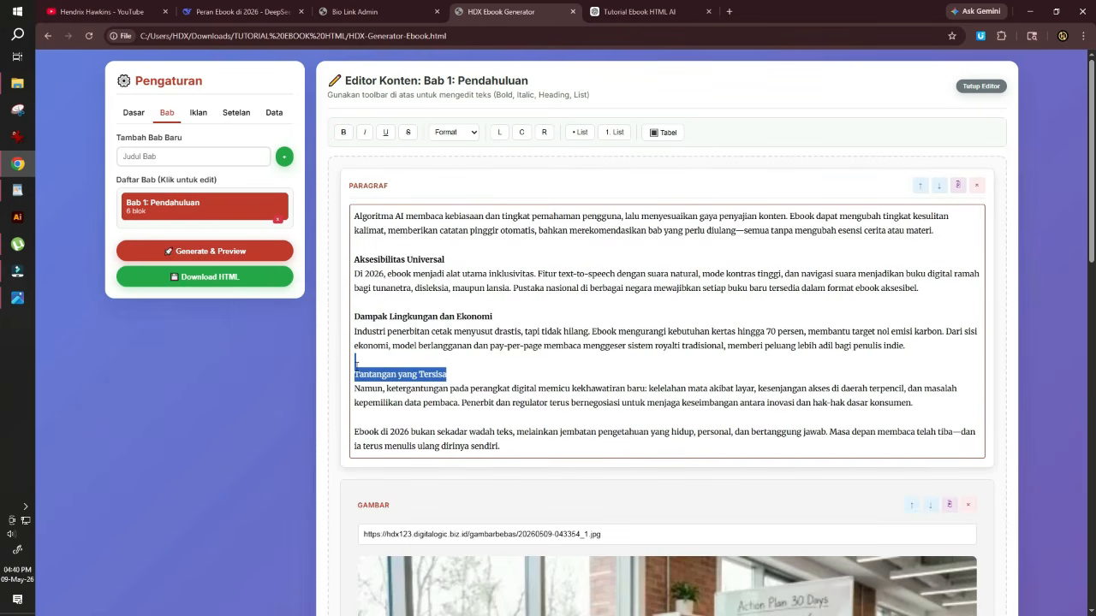
pyautogui.click(343, 131)
pyautogui.click(515, 431)
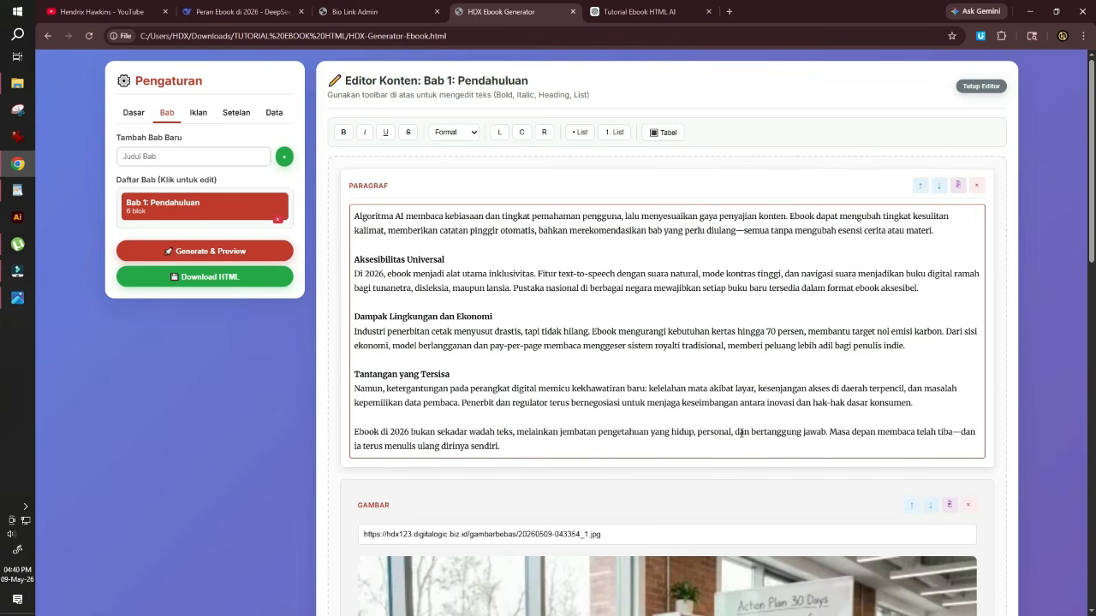
# - Delete the closing 'Ebook di 2026 bukan sekadar…' paragraph and its leftover blank lines
pyautogui.scroll(-1, 462, 385)
pyautogui.scroll(1, 480, 368)
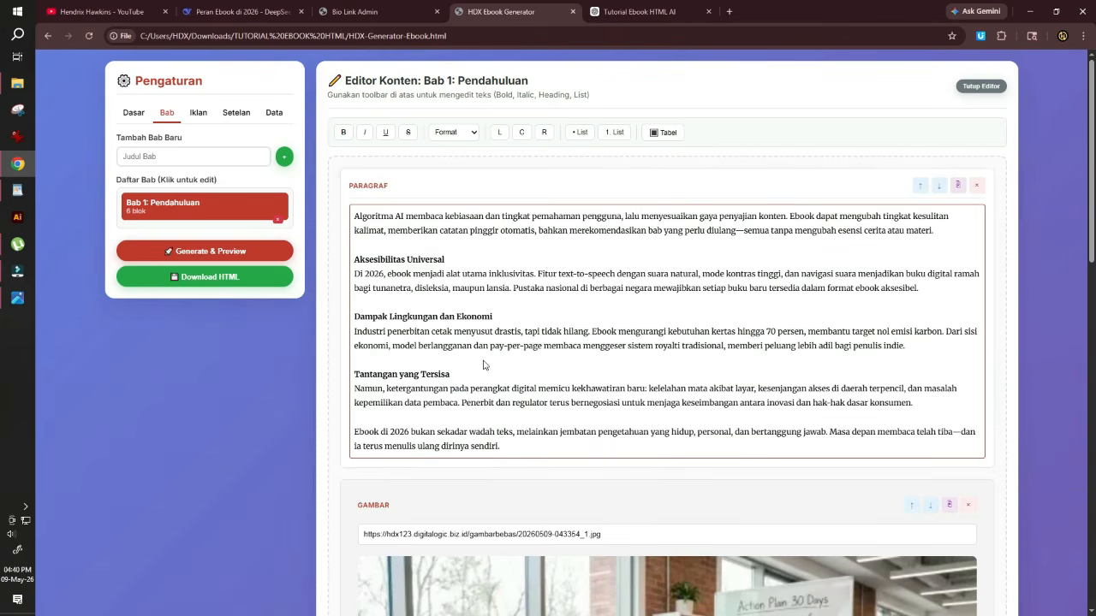
pyautogui.scroll(-1, 509, 360)
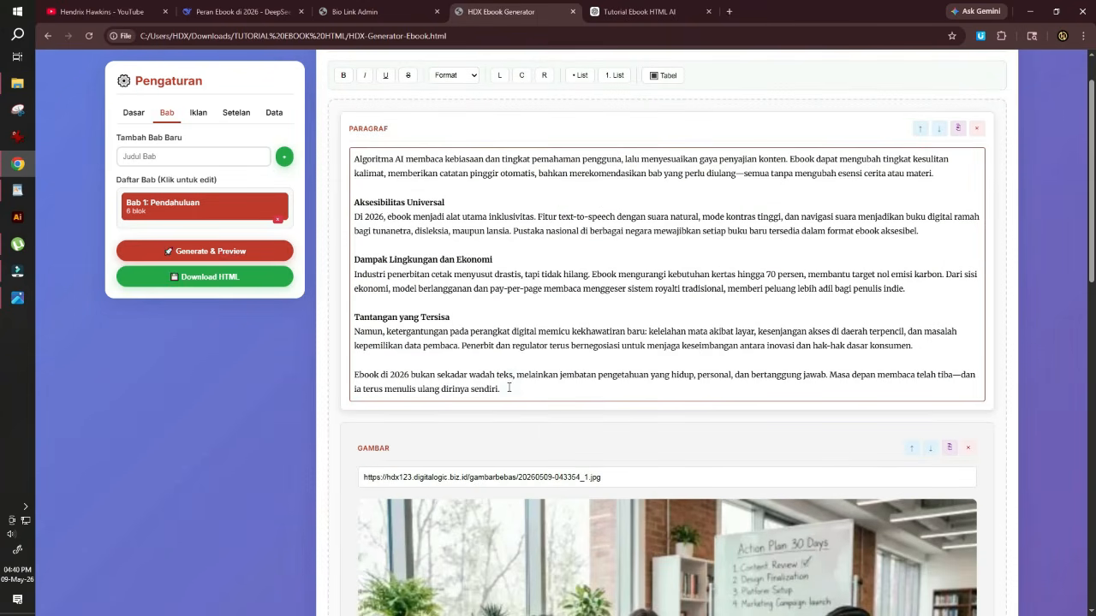
pyautogui.moveTo(504, 388); pyautogui.dragTo(355, 375)
pyautogui.hotkey('ctrl', 'c')
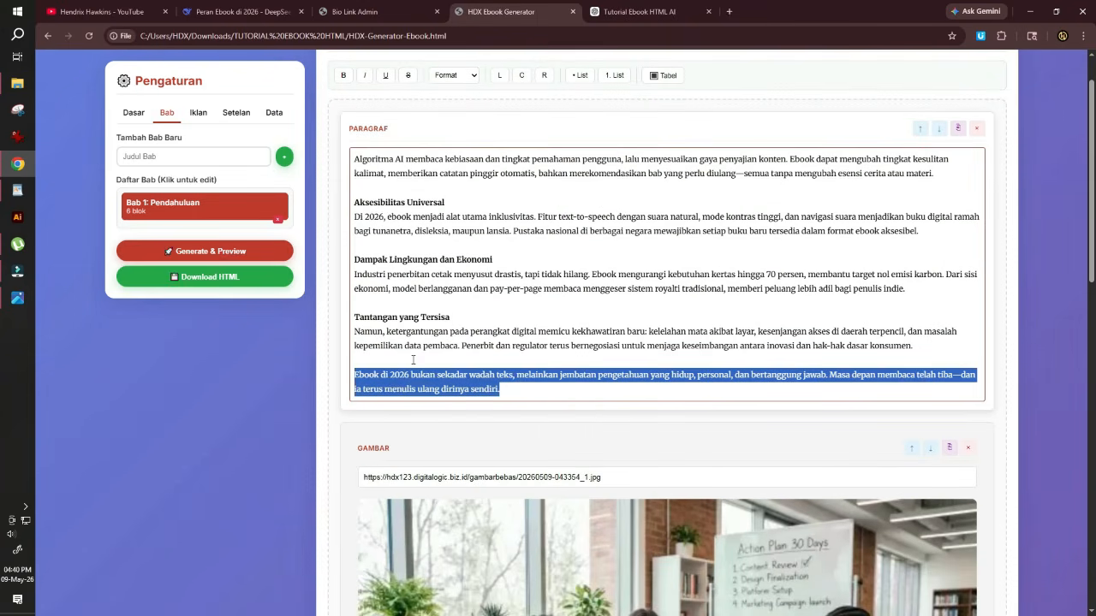
pyautogui.press('BackSpace')
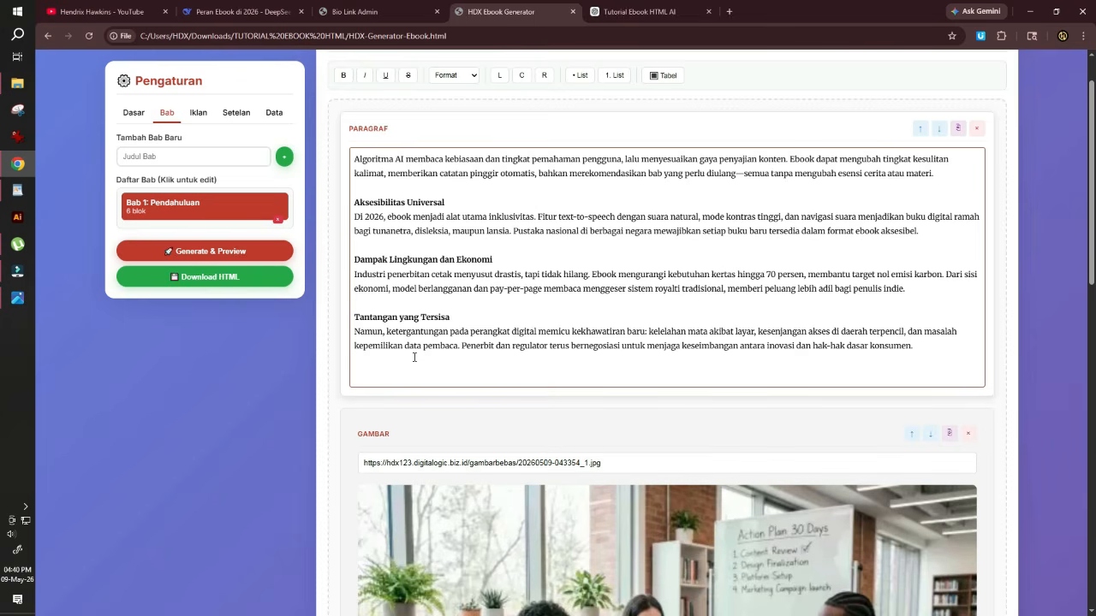
pyautogui.press('BackSpace')
pyautogui.press('BackSpace')
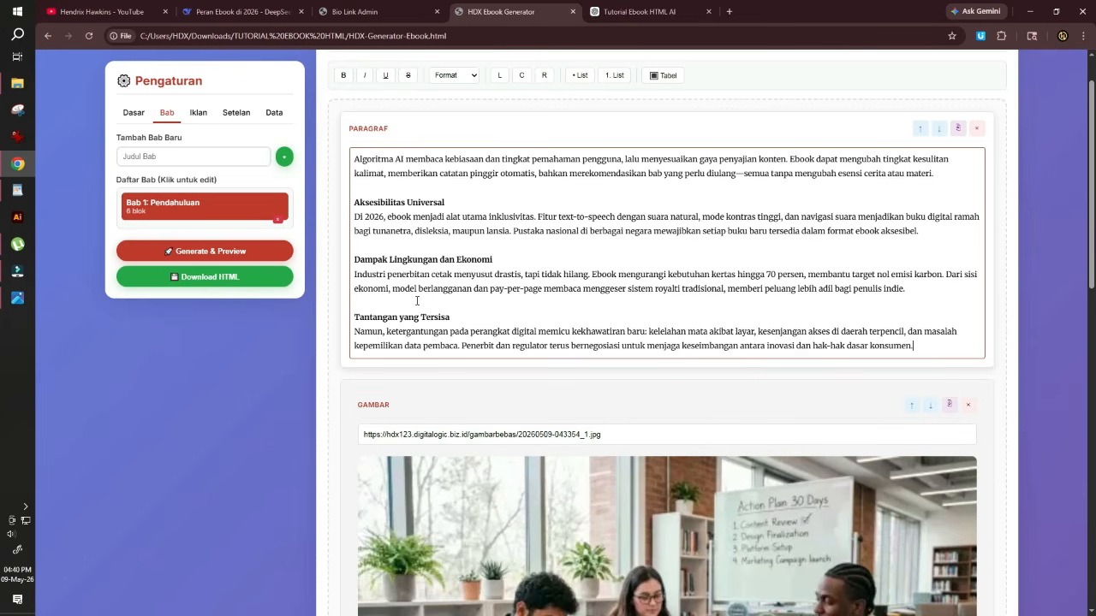
pyautogui.scroll(-10, 543, 323)
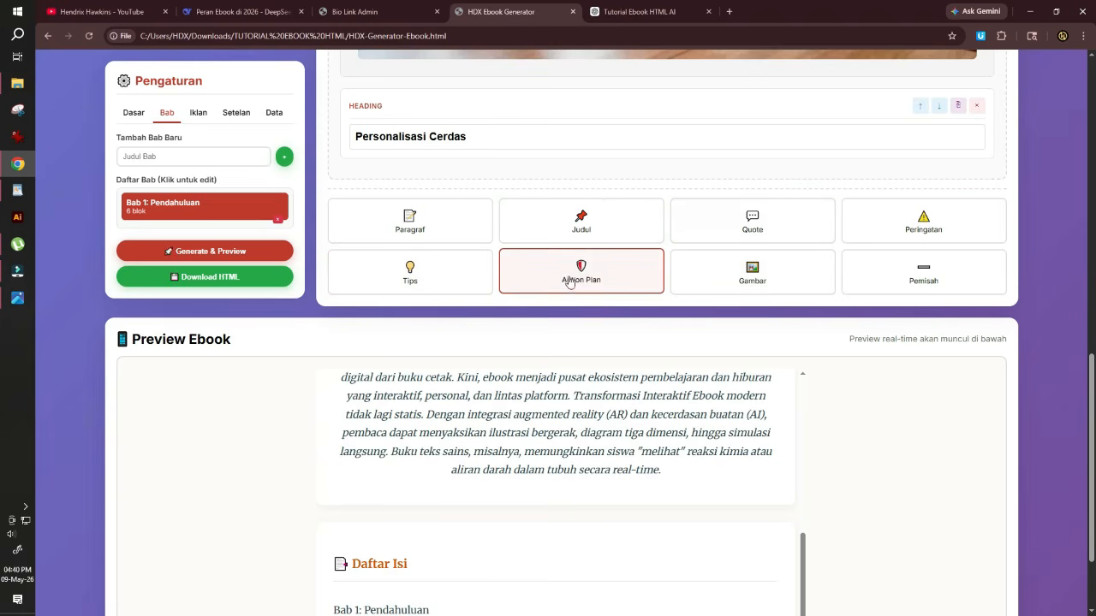
# - Add a Tips block and replace its 'Tips:' text with the closing 'Ebook di 2026' paragraph
pyautogui.click(440, 279)
pyautogui.click(390, 216)
pyautogui.hotkey('ctrl', 'a')
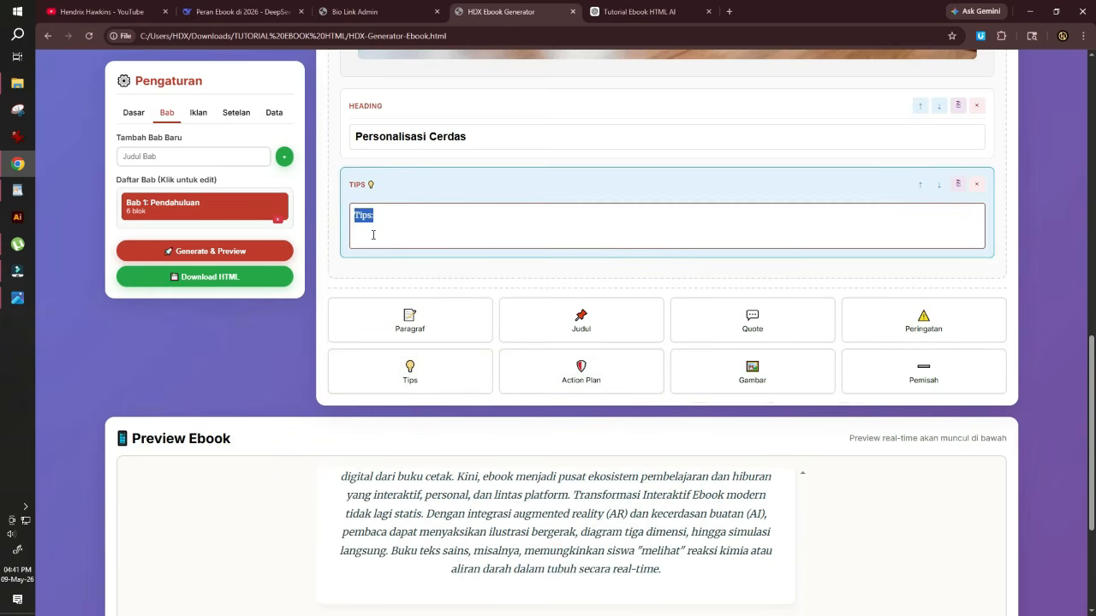
pyautogui.hotkey('ctrl', 'v')
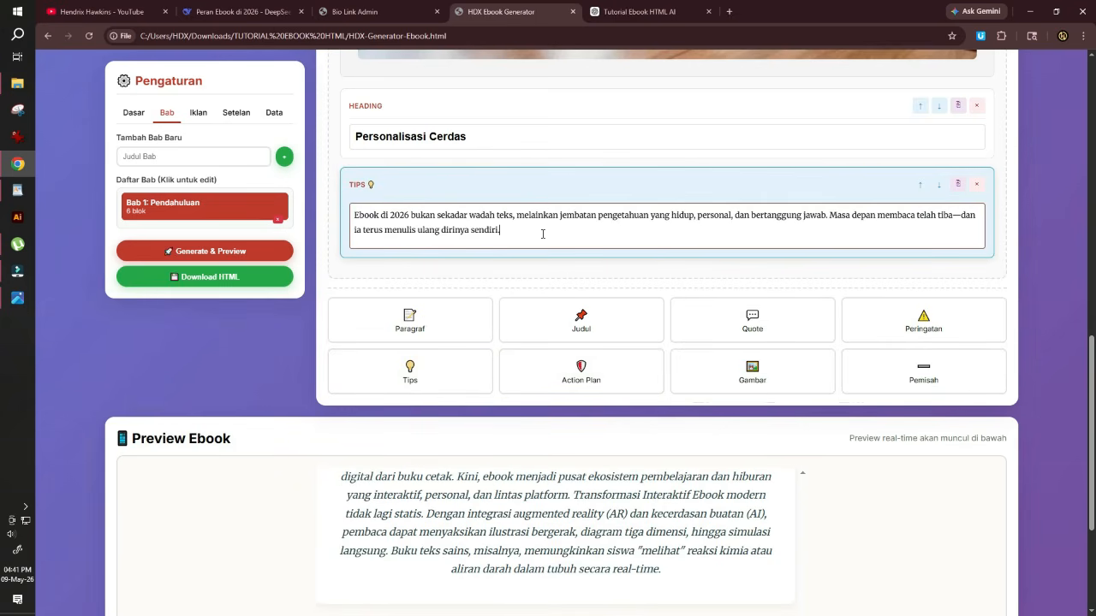
# - Move the paragraph block down below the image and the Personalisasi Cerdas heading
pyautogui.scroll(7, 796, 282)
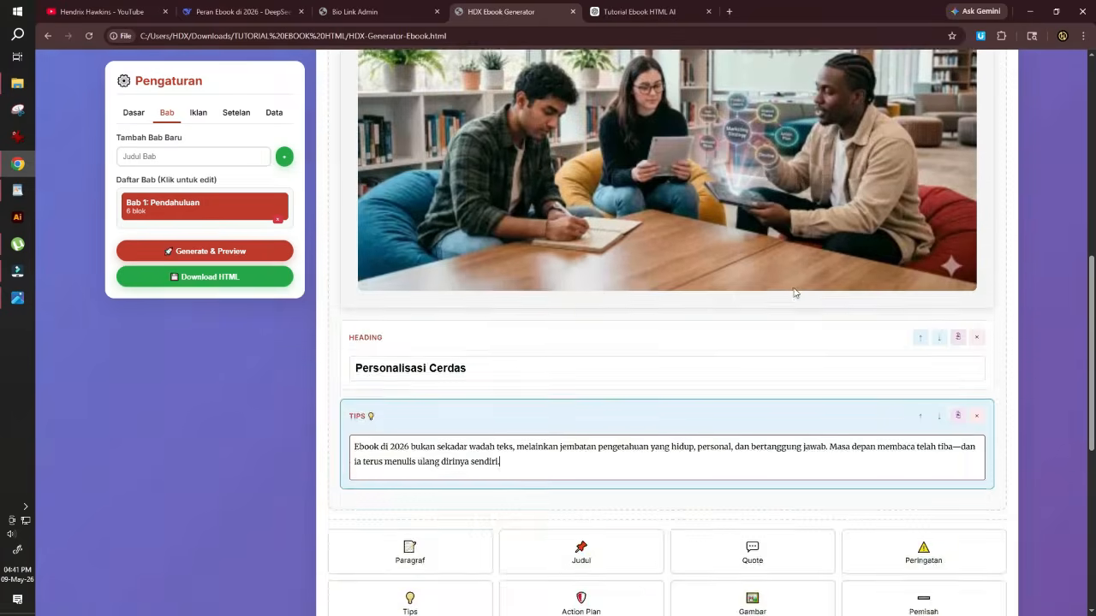
pyautogui.scroll(4, 792, 291)
pyautogui.scroll(-2, 814, 266)
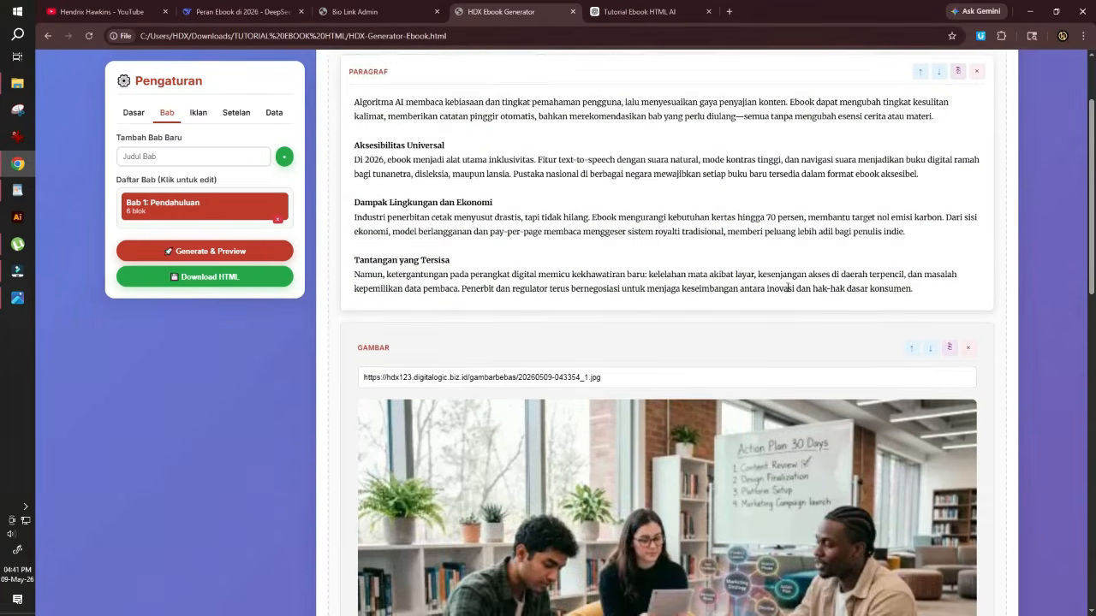
pyautogui.scroll(2, 824, 255)
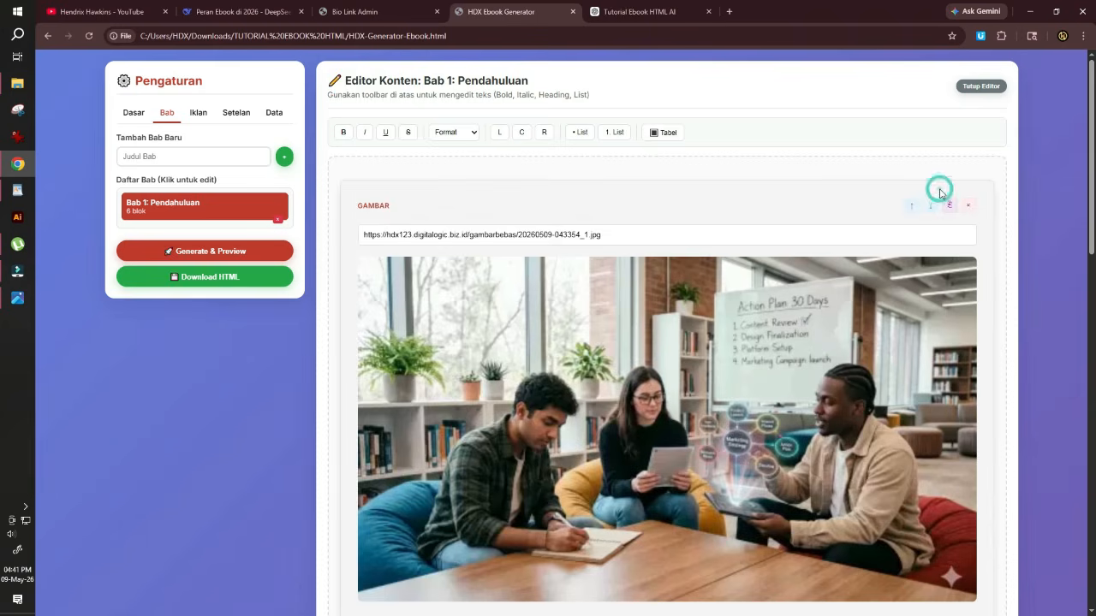
pyautogui.click(939, 186)
pyautogui.scroll(-5, 906, 311)
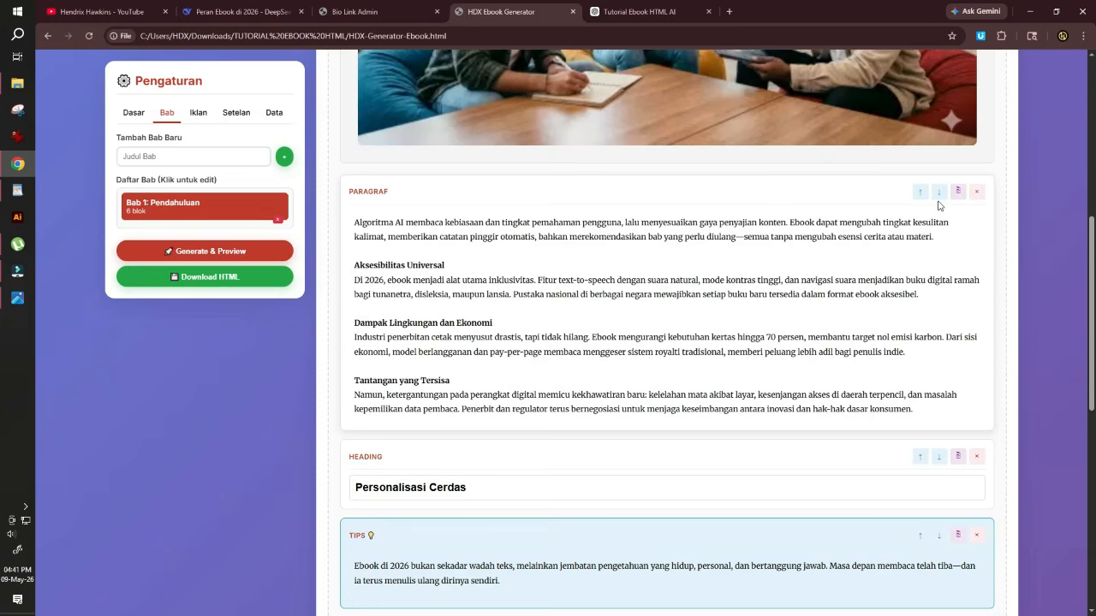
pyautogui.click(937, 196)
pyautogui.scroll(-2, 770, 291)
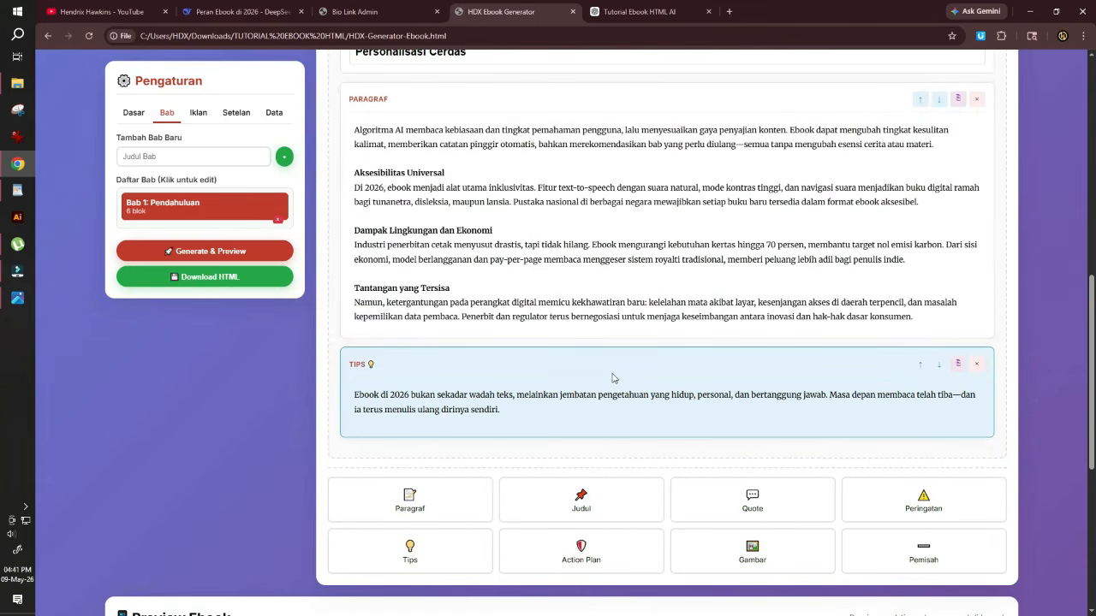
pyautogui.scroll(3, 613, 378)
pyautogui.scroll(-4, 613, 378)
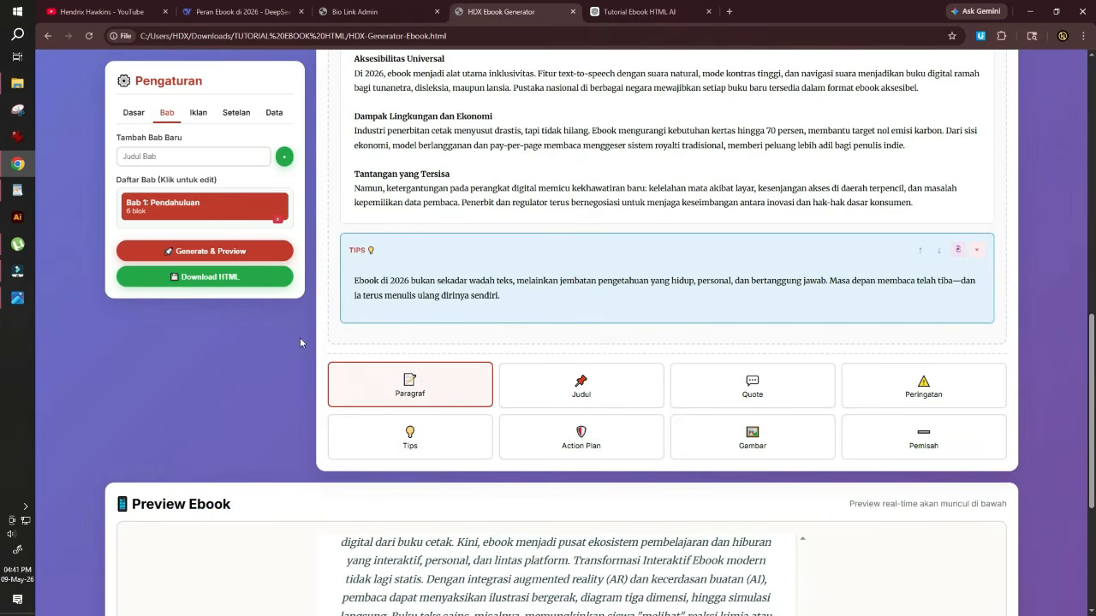
# - Regenerate the ebook preview and jump to Bab 1: Pendahuluan from the Daftar Isi
pyautogui.click(227, 250)
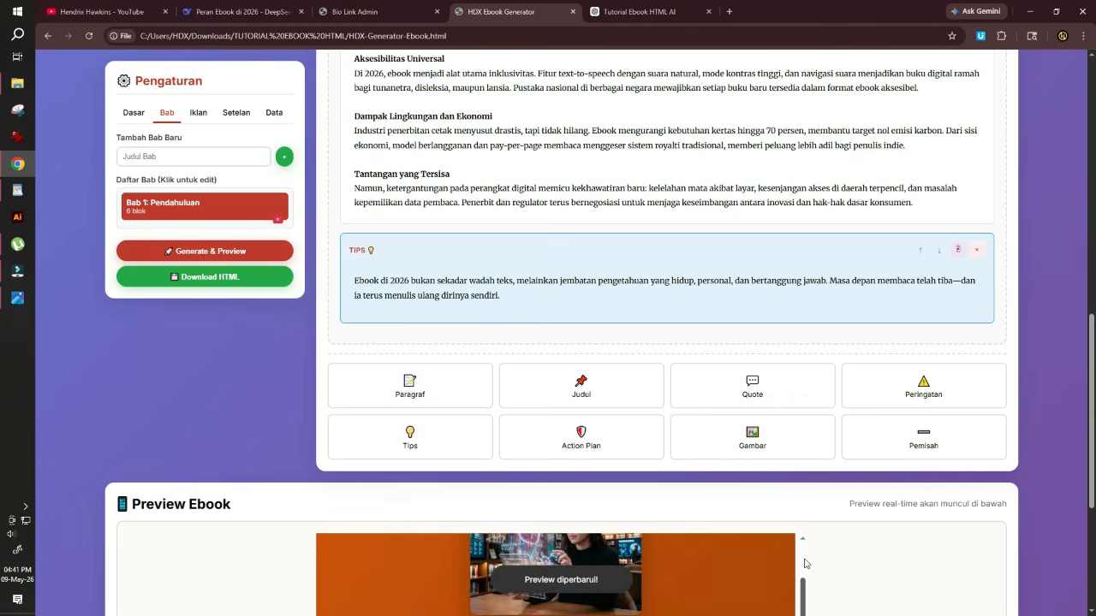
pyautogui.scroll(-3, 1032, 495)
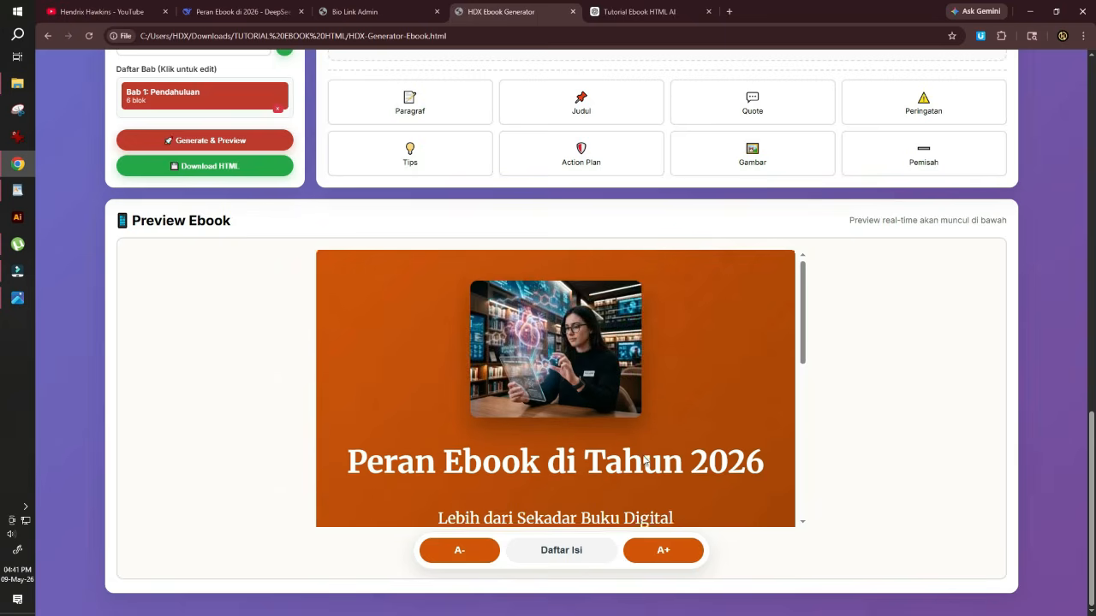
pyautogui.scroll(-5, 644, 460)
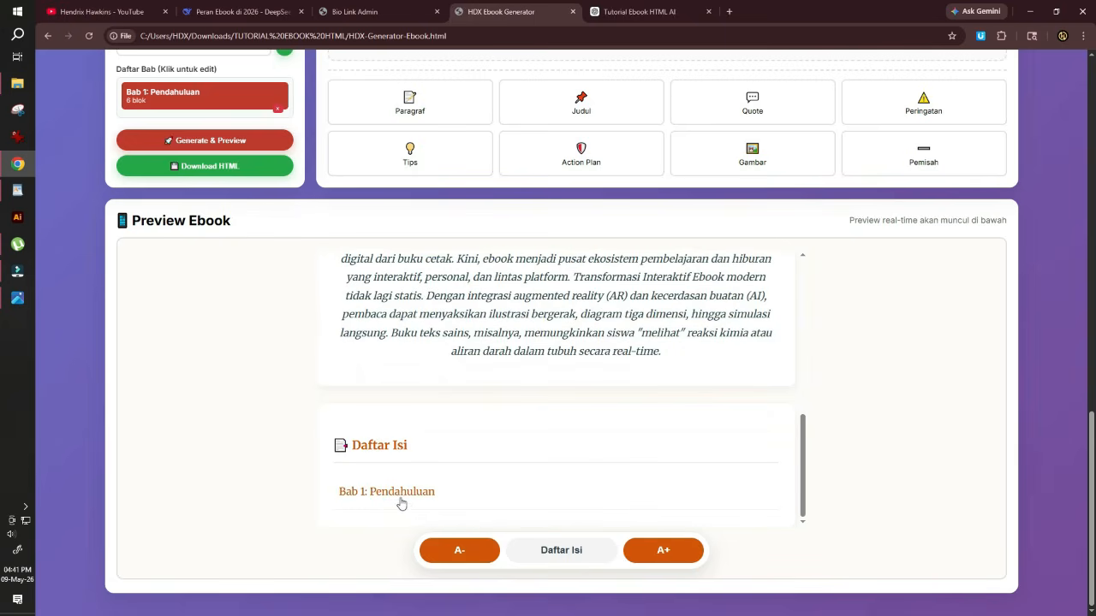
pyautogui.click(407, 495)
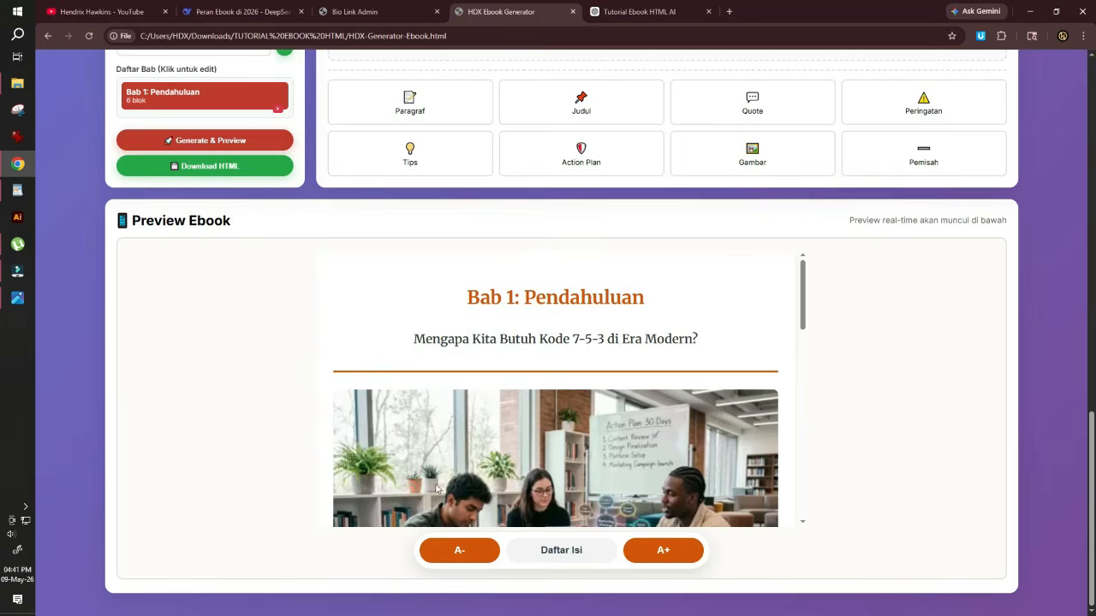
# - Scroll through Bab 1 to its closing Tips box, then begin a new chapter's Judul Bab
pyautogui.scroll(-1, 642, 303)
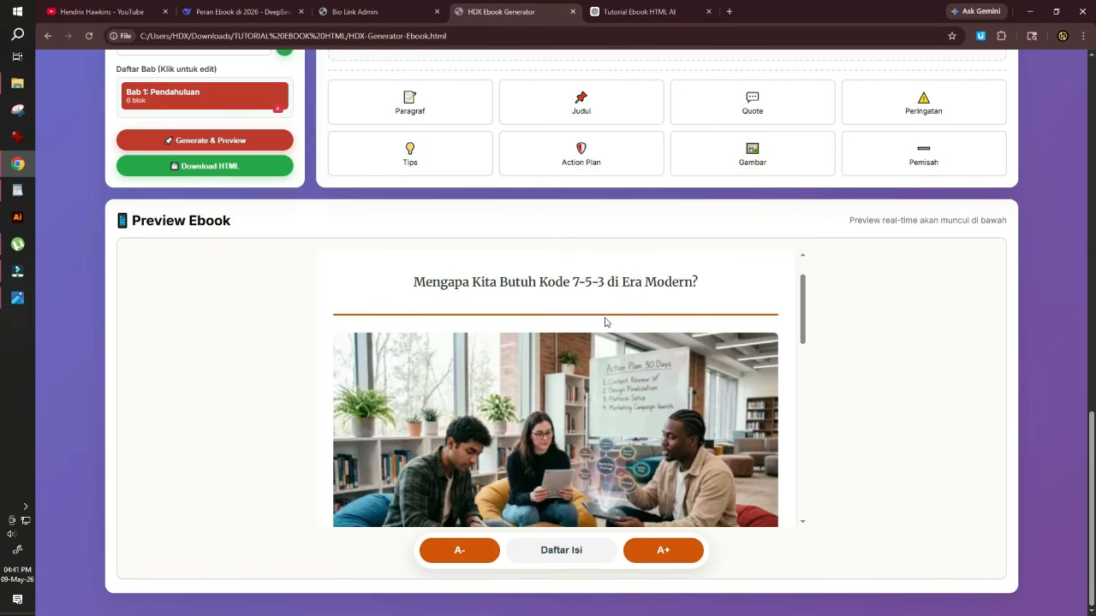
pyautogui.scroll(1, 606, 356)
pyautogui.scroll(-4, 589, 336)
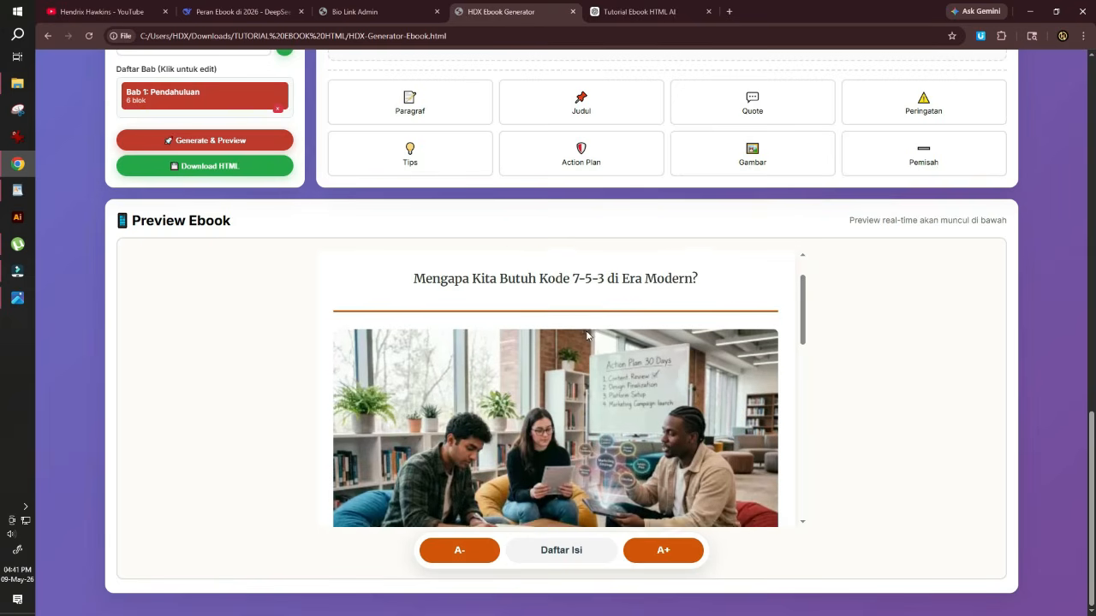
pyautogui.scroll(-6, 587, 336)
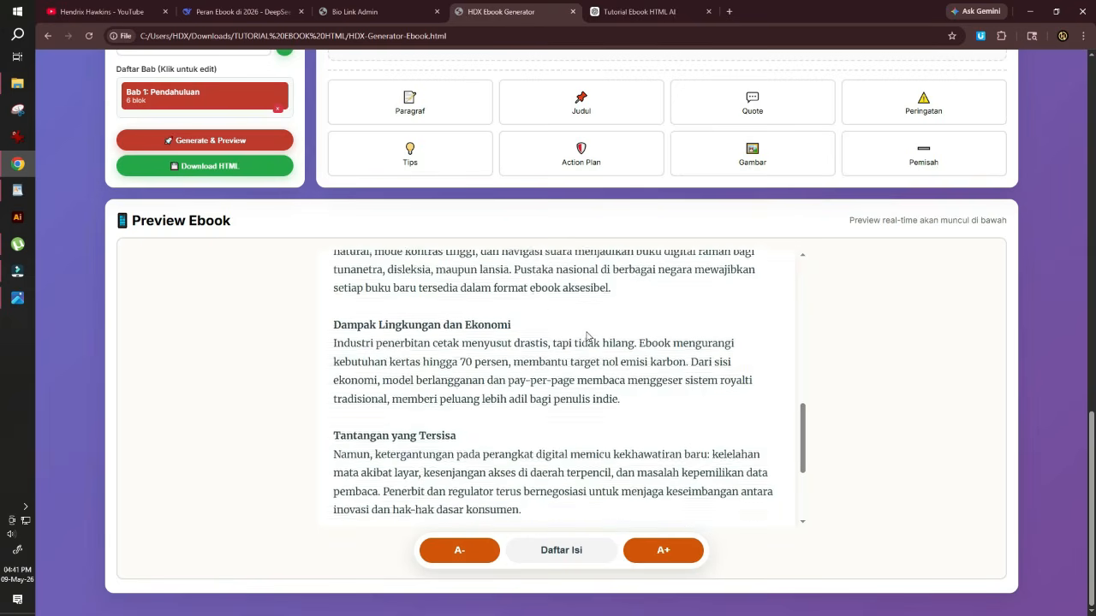
pyautogui.scroll(-2, 588, 336)
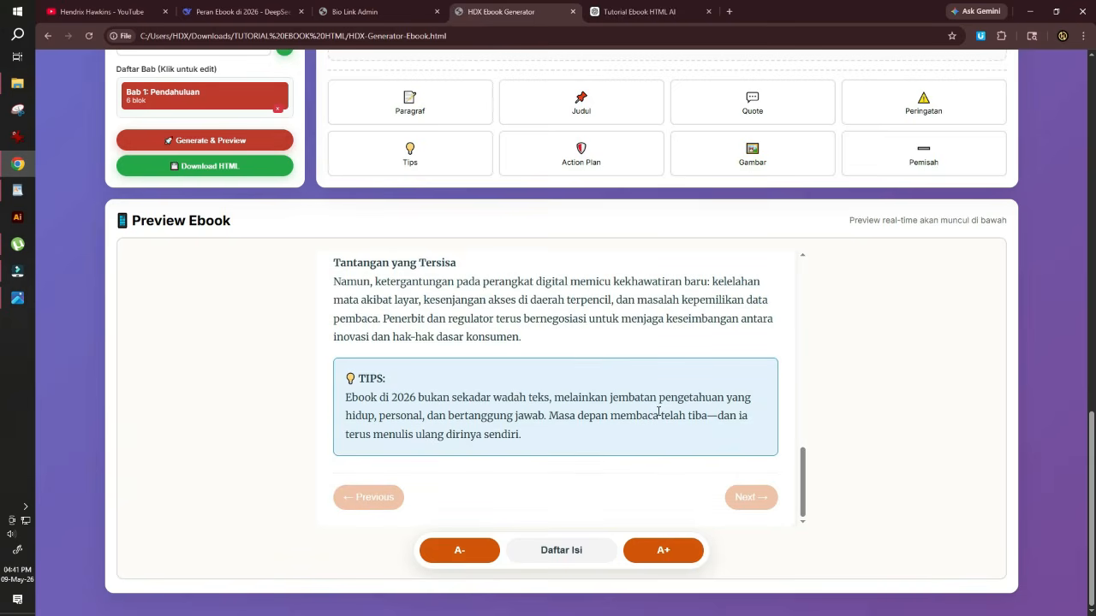
pyautogui.scroll(3, 658, 413)
pyautogui.scroll(-3, 658, 413)
pyautogui.scroll(7, 715, 419)
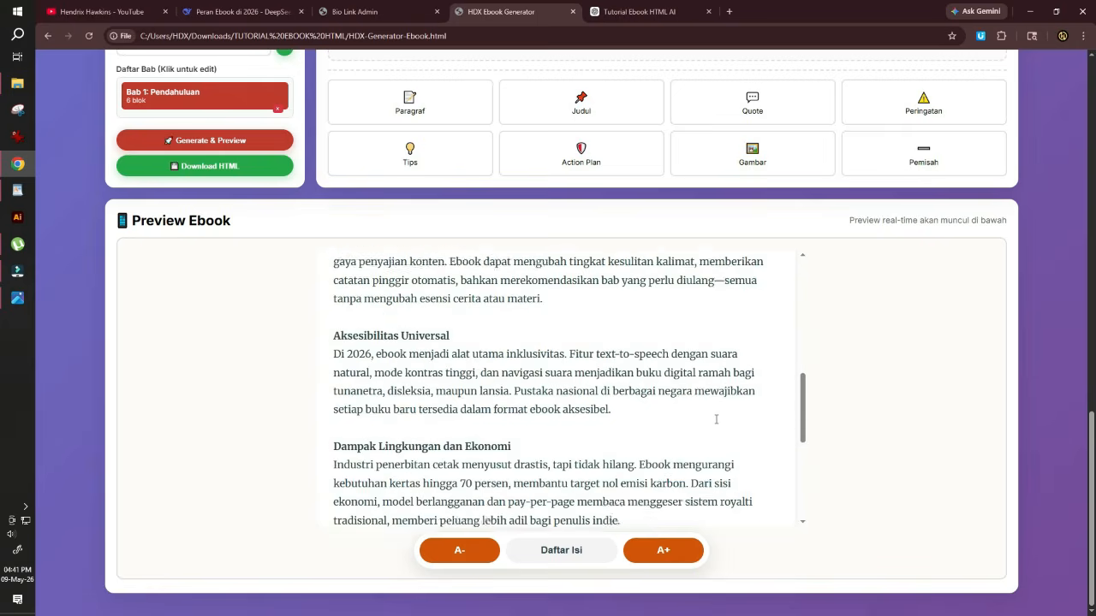
pyautogui.scroll(-7, 716, 419)
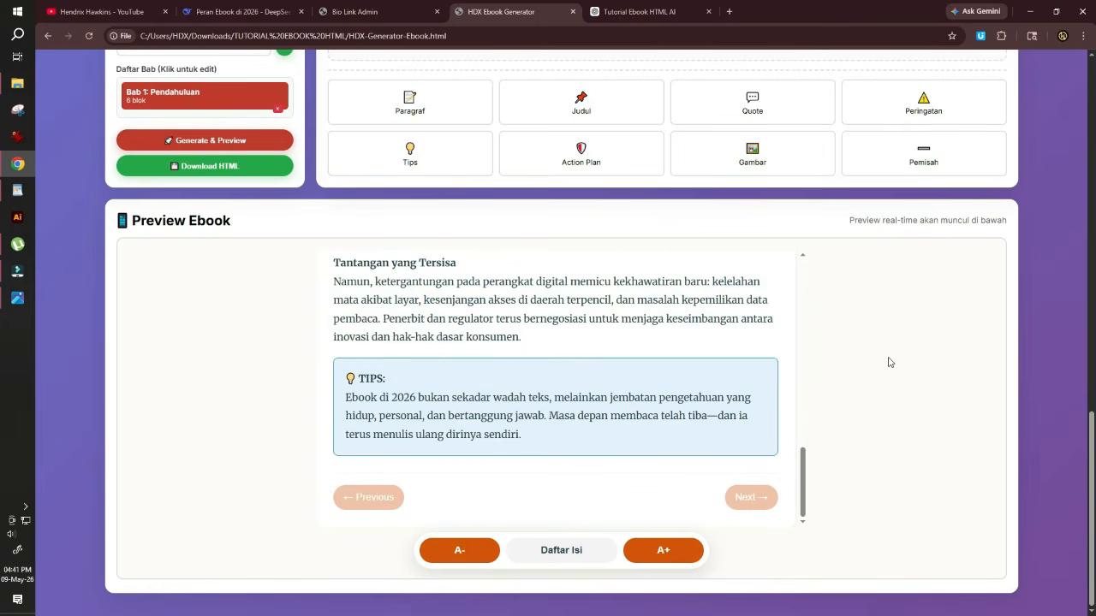
pyautogui.scroll(5, 889, 362)
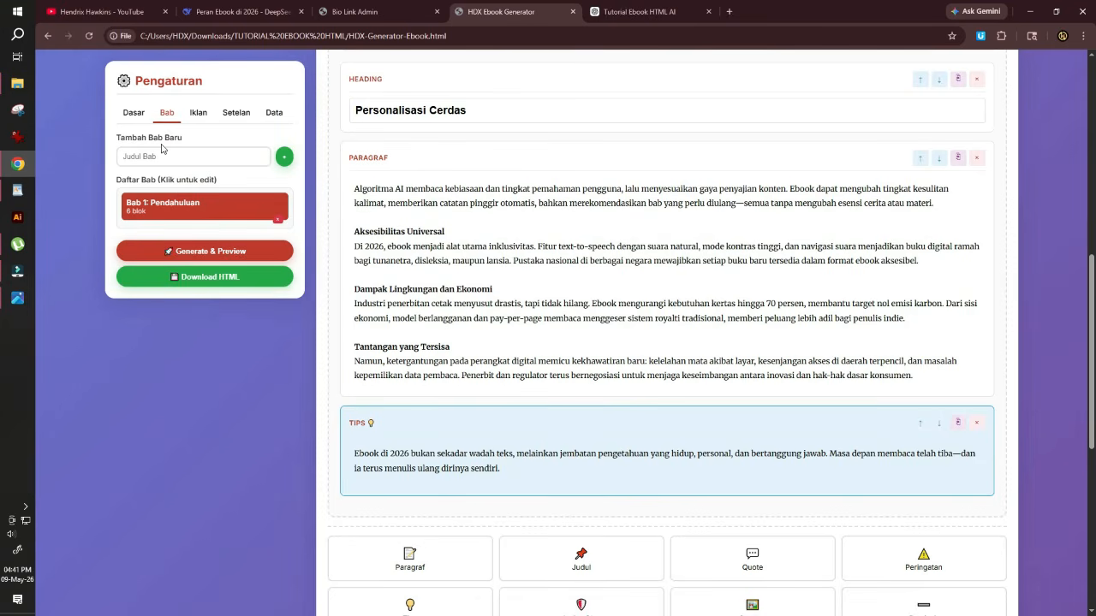
pyautogui.click(182, 158)
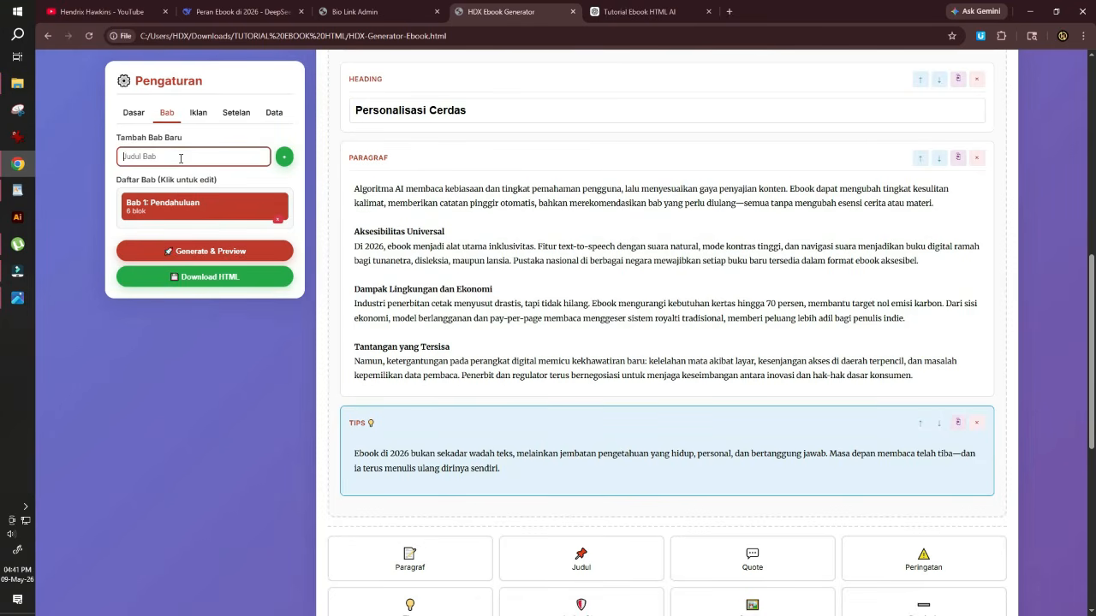
# - In DeepSeek, scroll to Artikel Tambahan and select 'Menjadi Pembaca Cerdas' in its heading
pyautogui.click(239, 11)
pyautogui.scroll(-3, 583, 376)
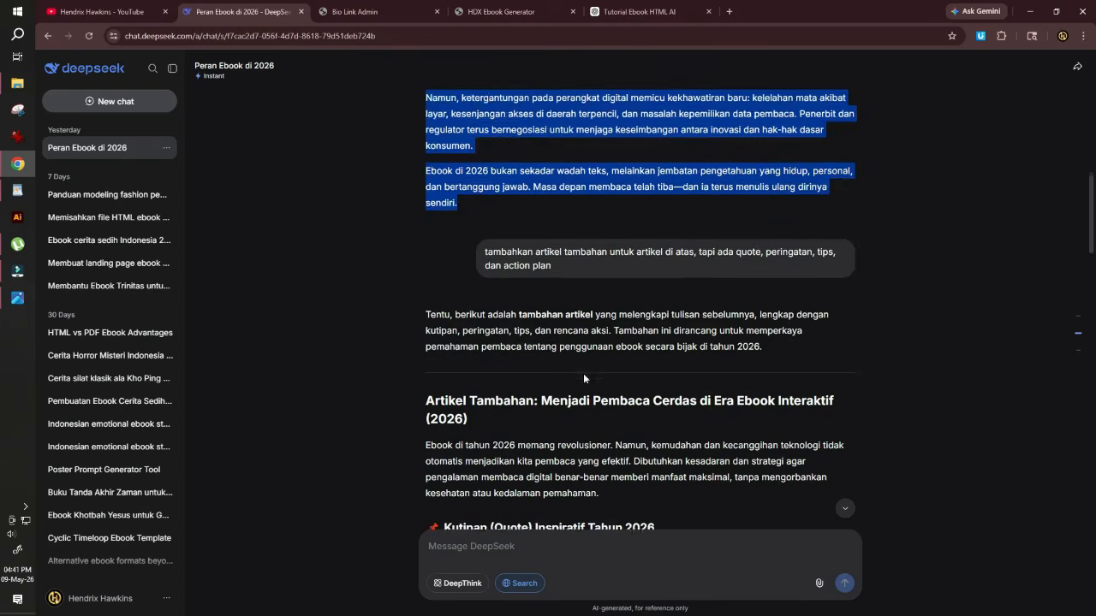
pyautogui.scroll(-2, 583, 373)
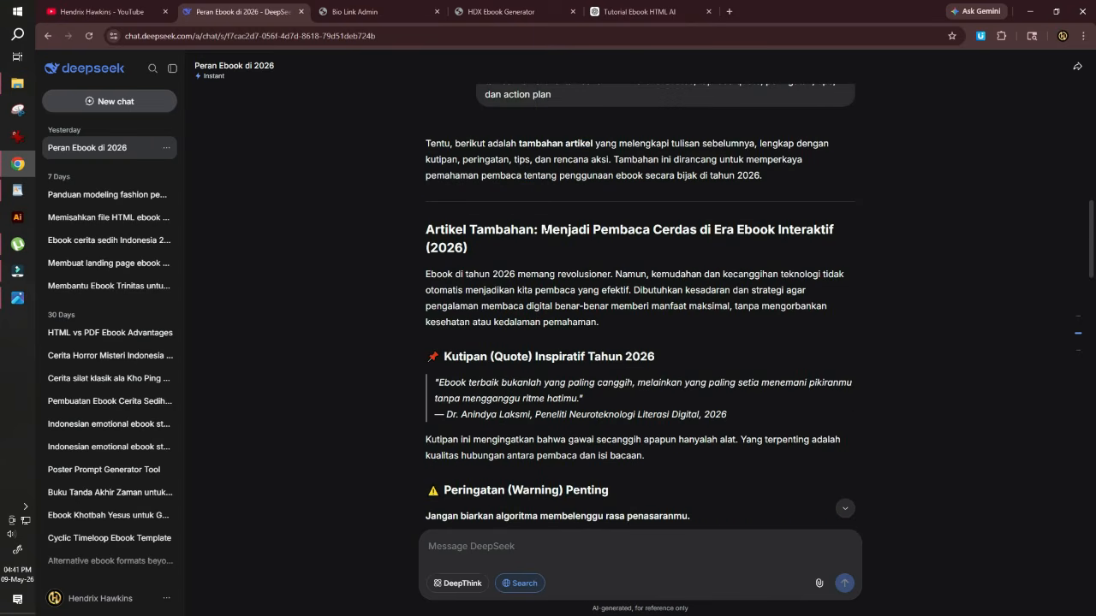
pyautogui.moveTo(541, 229); pyautogui.dragTo(699, 229)
pyautogui.hotkey('ctrl', 'c')
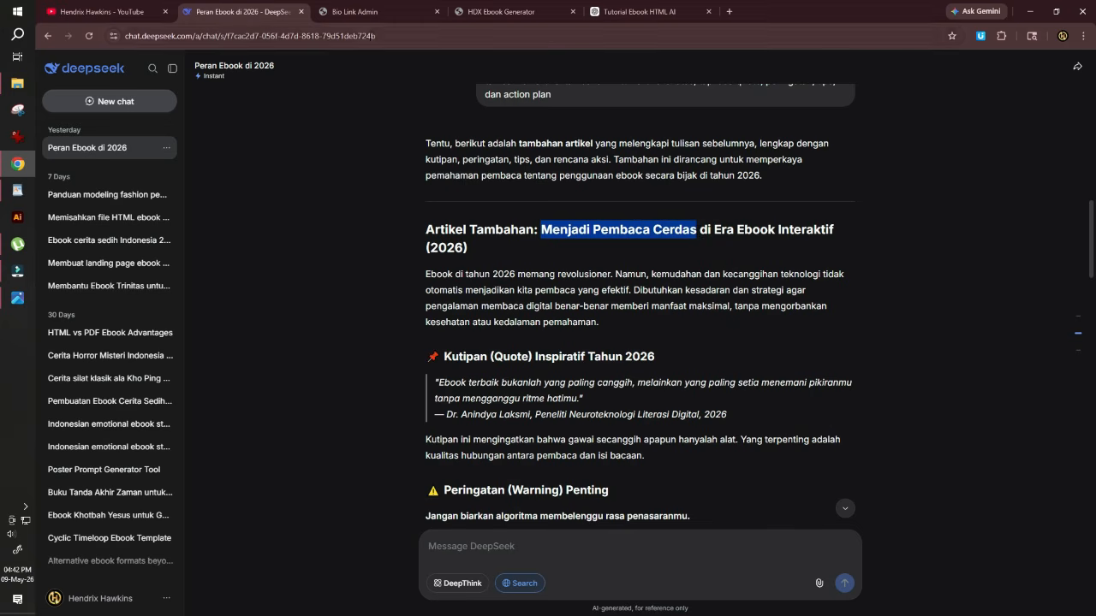
# - Add a chapter titled 'Menjadi Pembaca Cerdas' as Bab 2
pyautogui.click(507, 12)
pyautogui.click(211, 157)
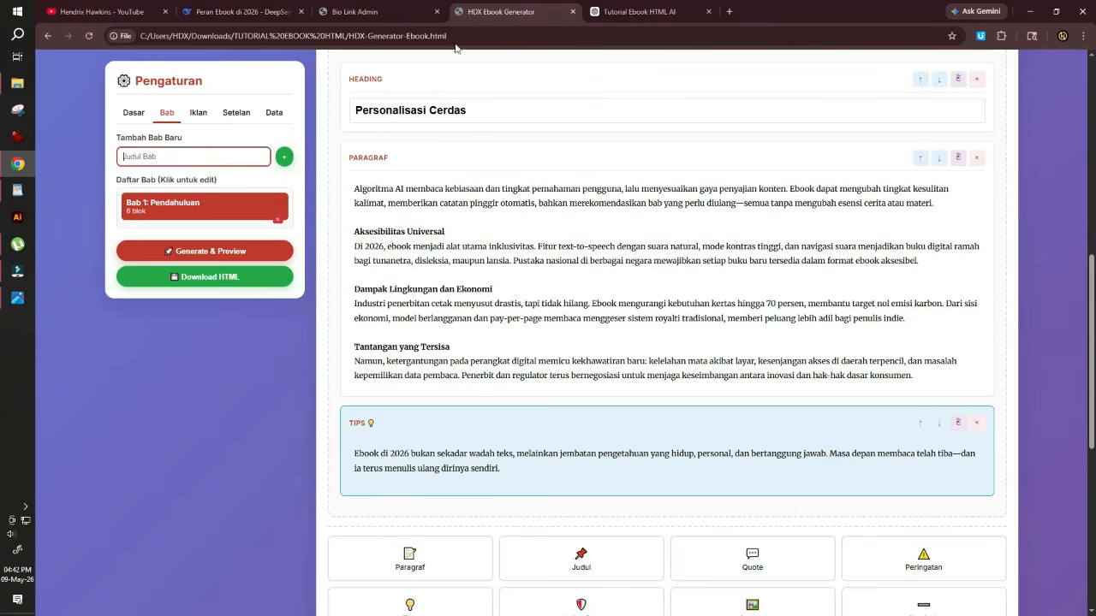
pyautogui.hotkey('ctrl', 'v')
pyautogui.click(284, 160)
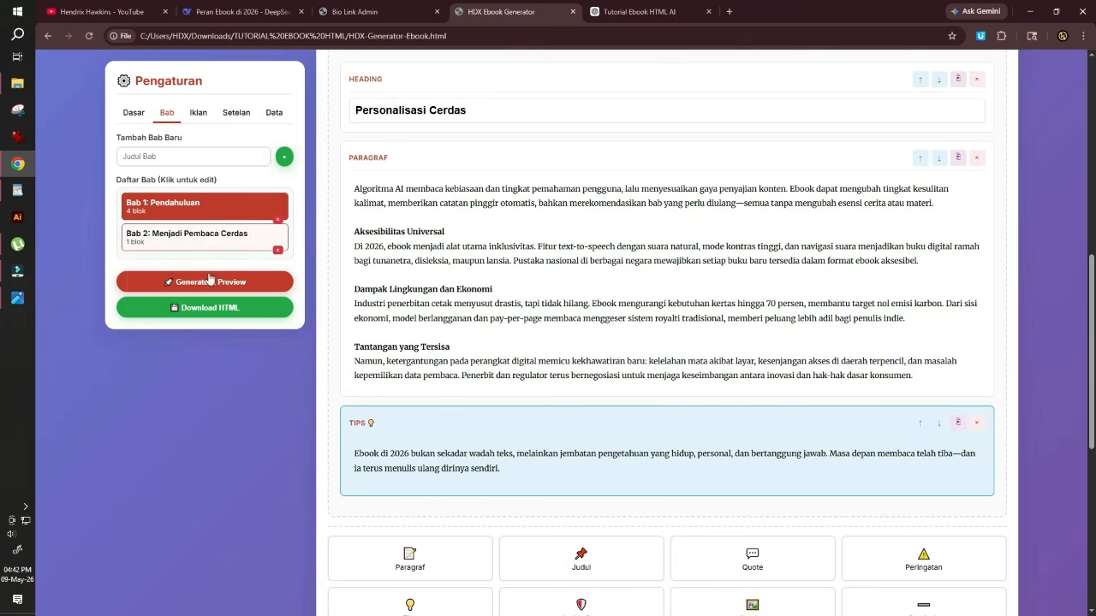
# - Open Bab 2 and add a heading block below its placeholder paragraph
pyautogui.click(204, 242)
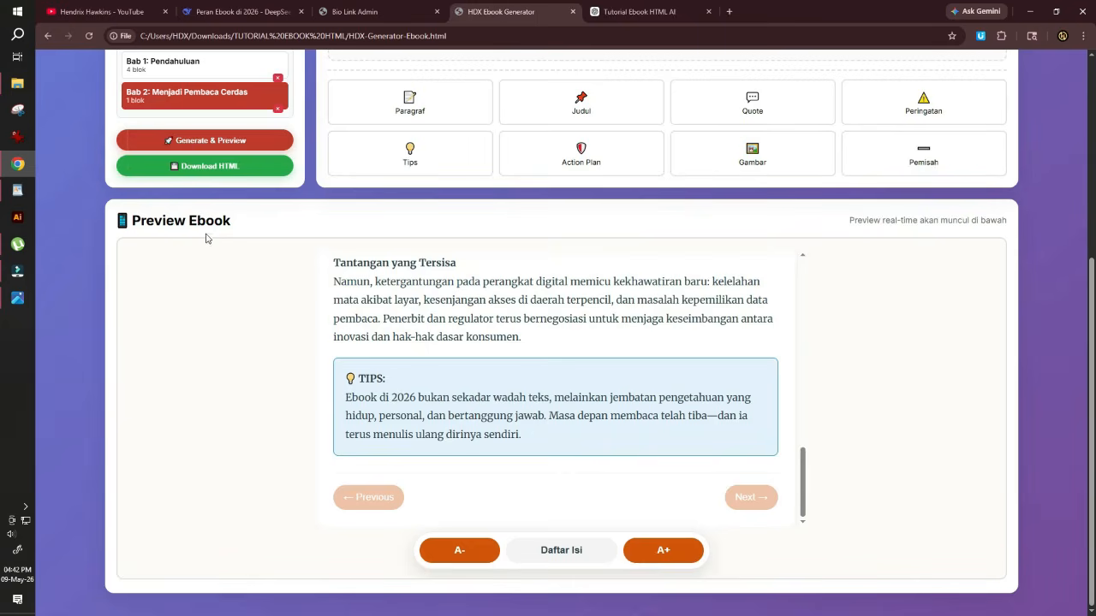
pyautogui.scroll(2, 330, 343)
pyautogui.scroll(2, 330, 343)
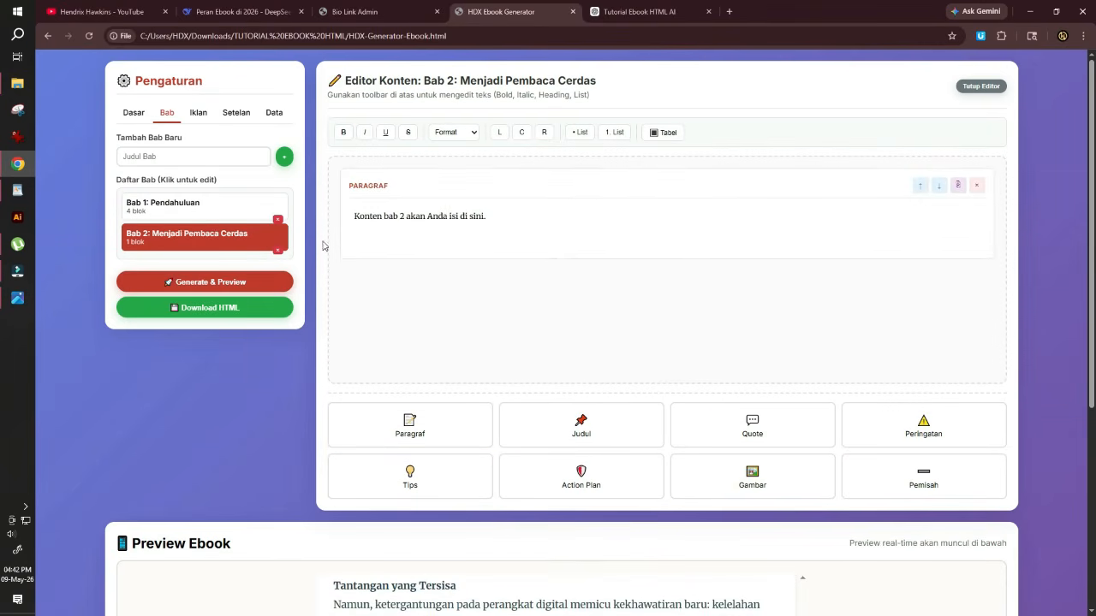
pyautogui.click(582, 430)
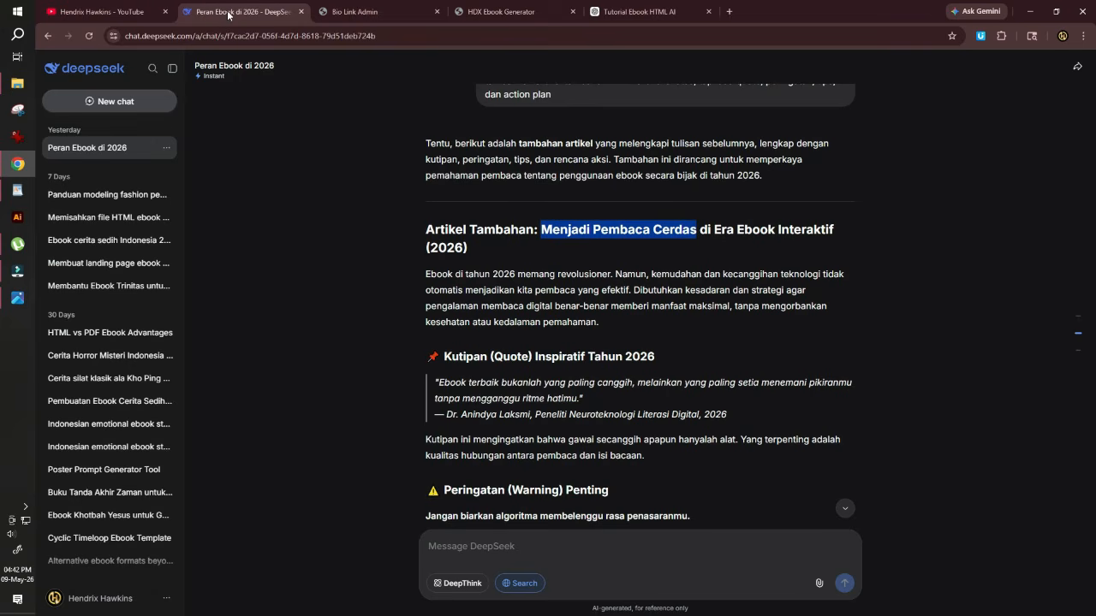
# - Select the full heading 'Menjadi Pembaca Cerdas di Era Ebook Interaktif (2026)' in DeepSeek
pyautogui.click(236, 13)
pyautogui.click(517, 237)
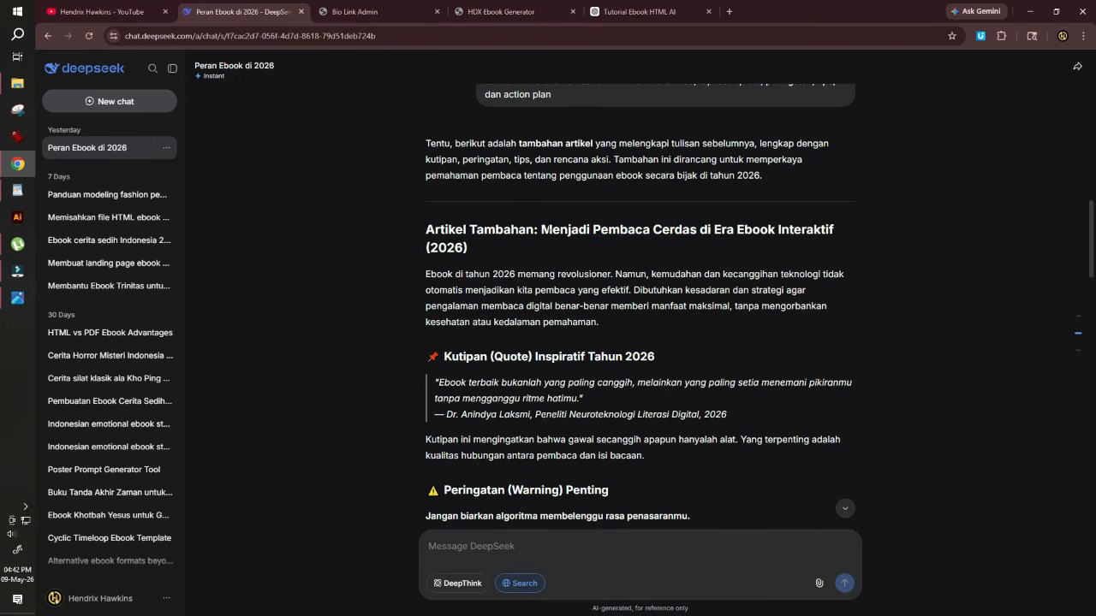
pyautogui.moveTo(542, 229); pyautogui.dragTo(543, 247)
pyautogui.hotkey('ctrl', 'c')
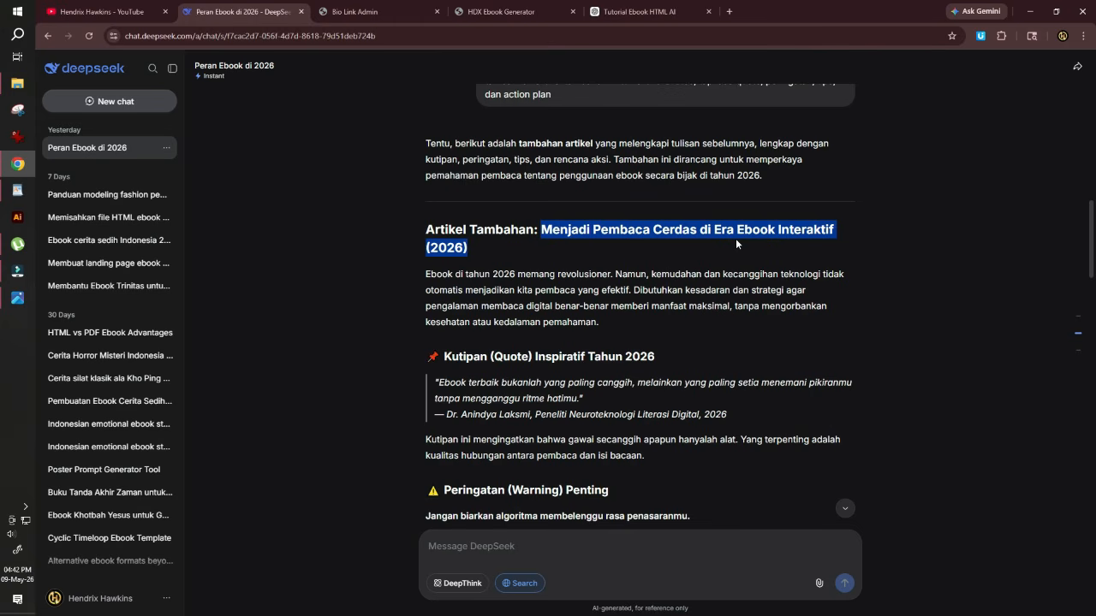
pyautogui.click(495, 12)
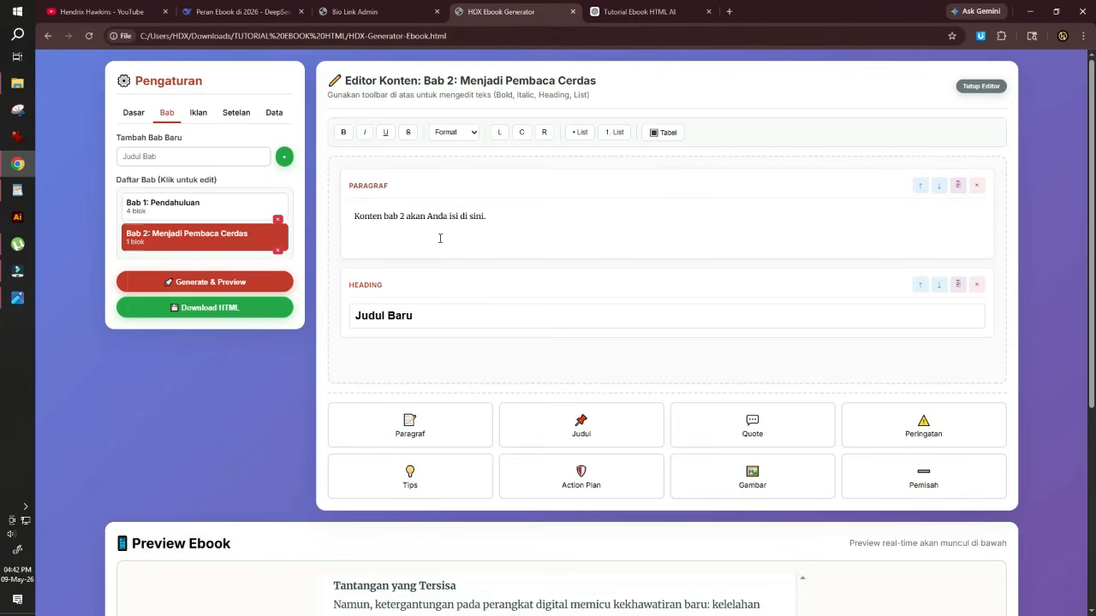
# - Replace 'Judul Baru' with the full article heading and move it above the paragraph
pyautogui.click(449, 310)
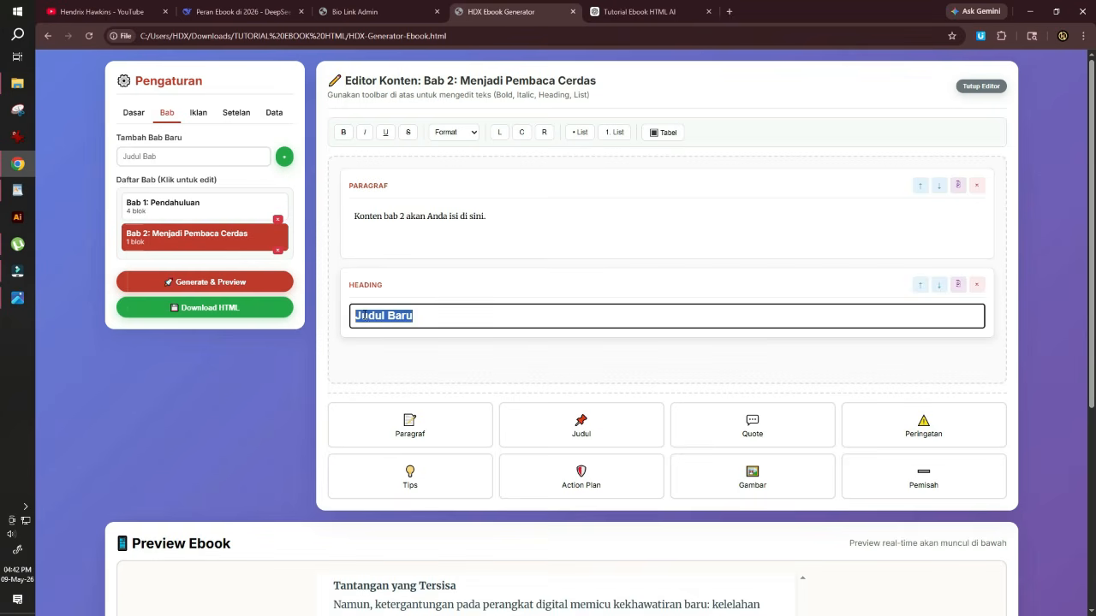
pyautogui.hotkey('ctrl', 'v')
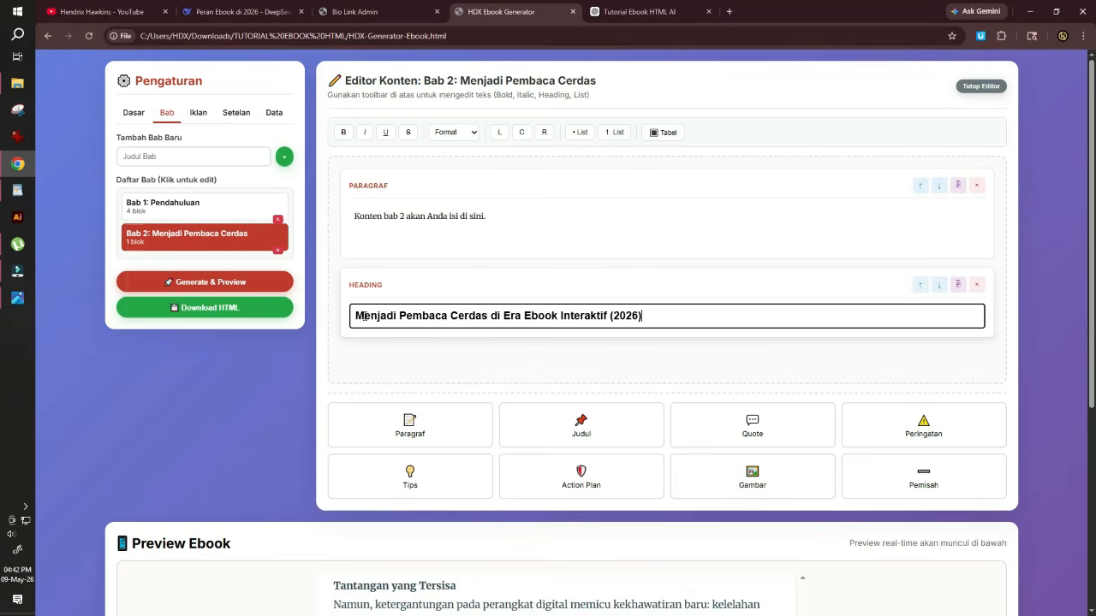
pyautogui.click(918, 288)
# - Copy the article's opening paragraph from DeepSeek for the Bab 2 paragraph
pyautogui.click(498, 299)
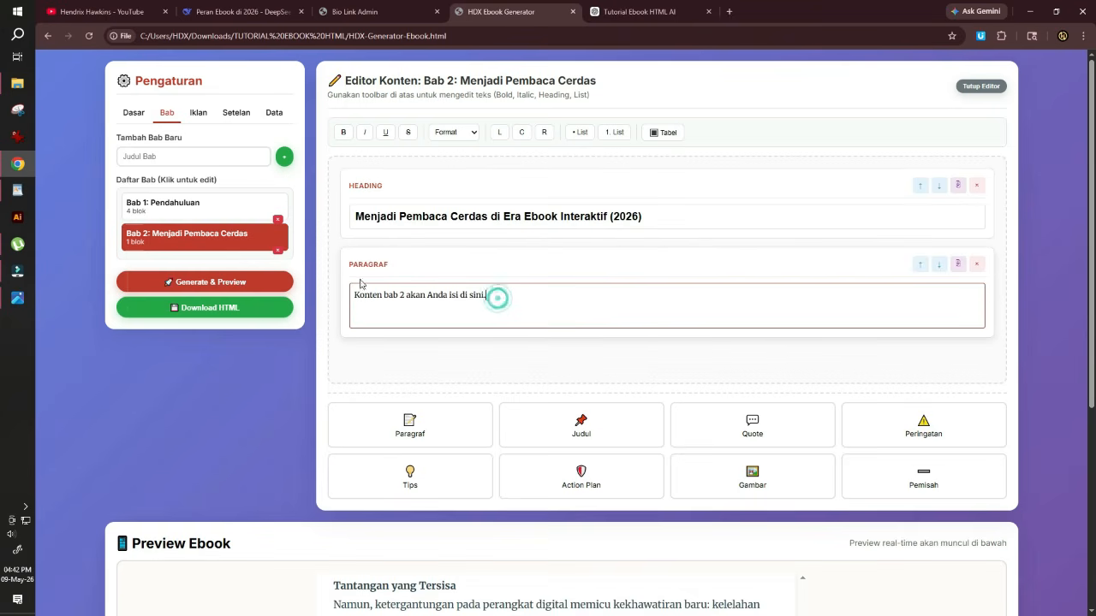
pyautogui.click(221, 10)
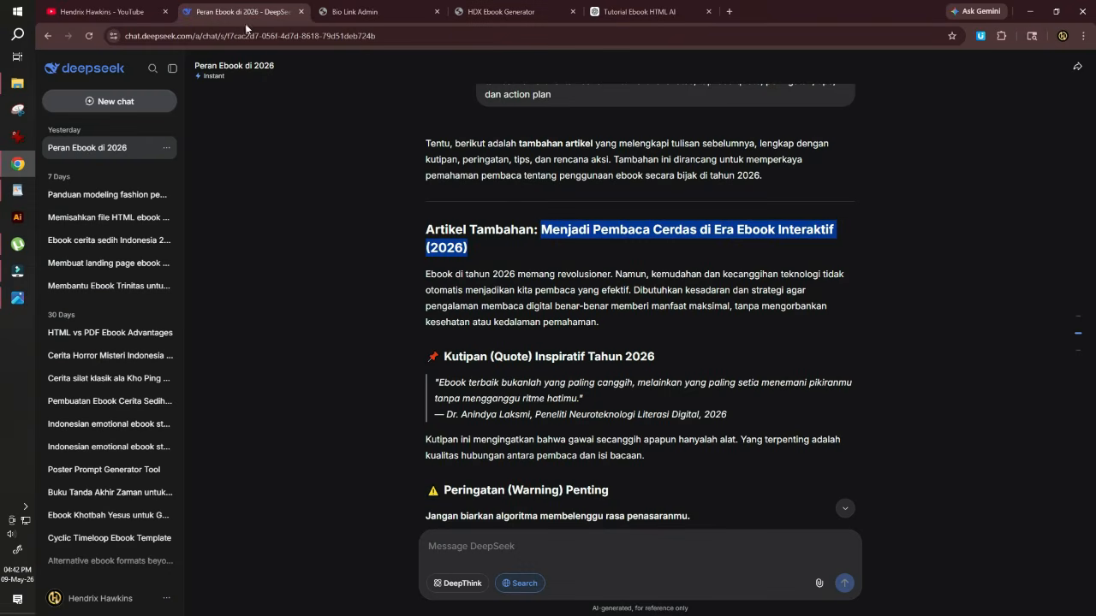
pyautogui.moveTo(426, 274); pyautogui.dragTo(637, 326)
pyautogui.hotkey('ctrl', 'c')
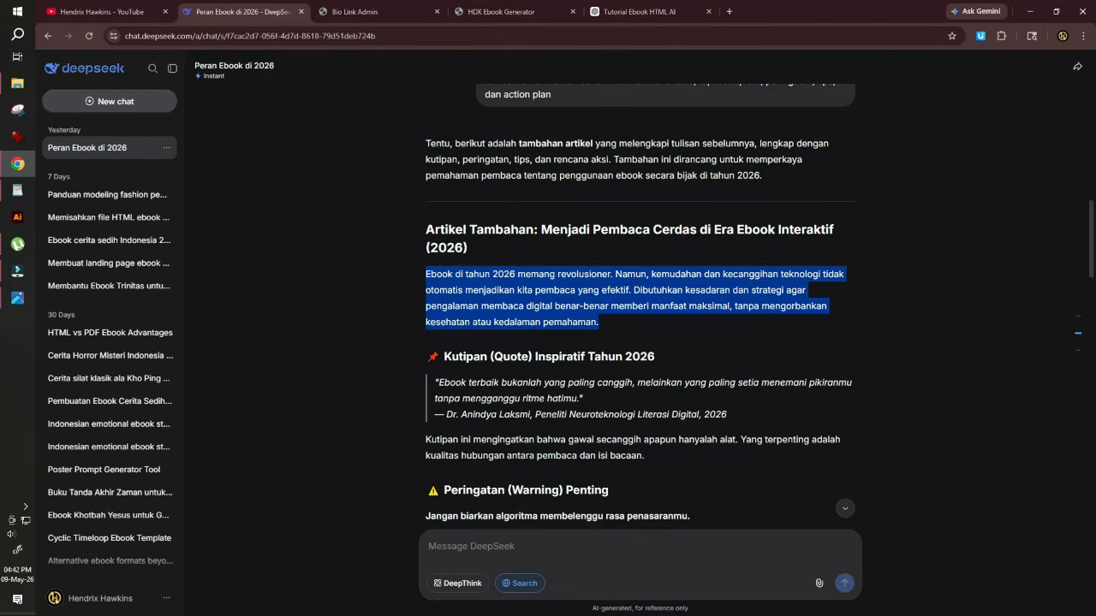
pyautogui.click(500, 11)
# - Clear the placeholder text from the Bab 2 paragraph block
pyautogui.moveTo(506, 295); pyautogui.dragTo(347, 294)
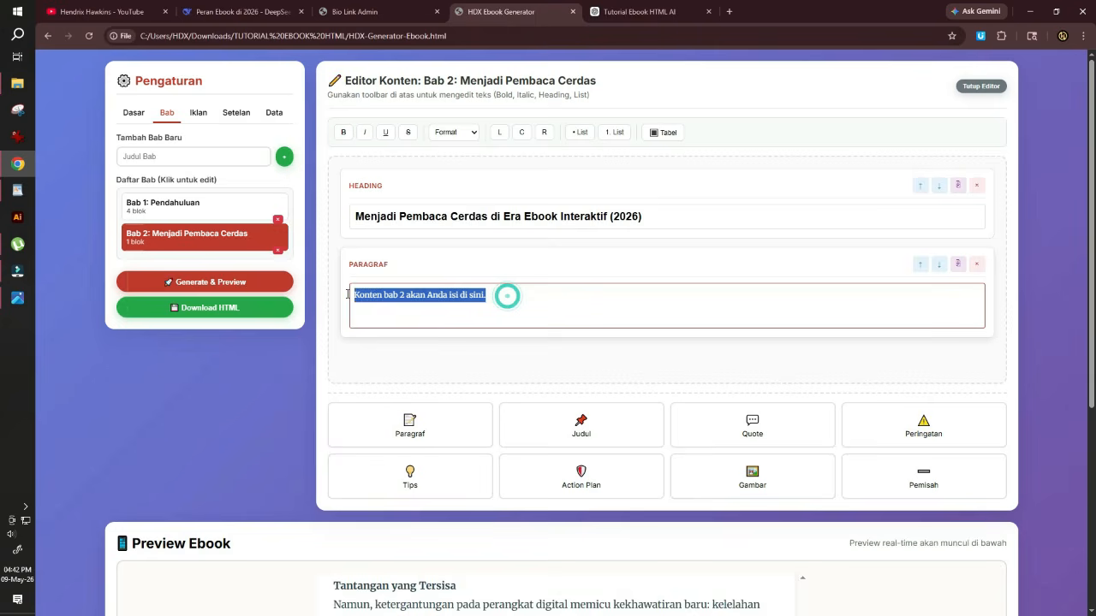
pyautogui.hotkey('ctrl', 'v')
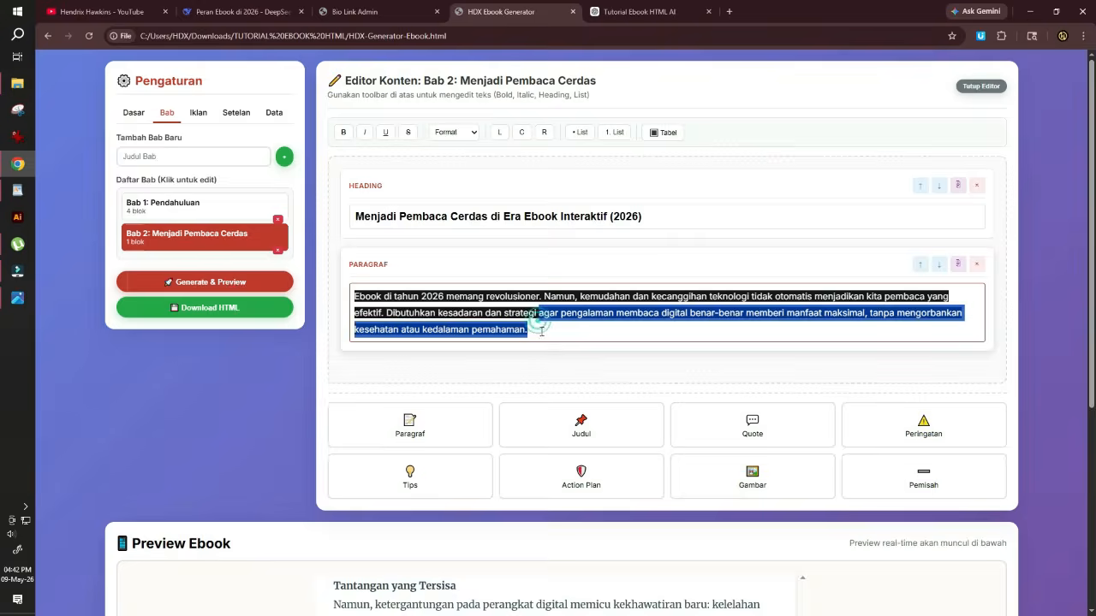
pyautogui.hotkey('ctrl', 'z')
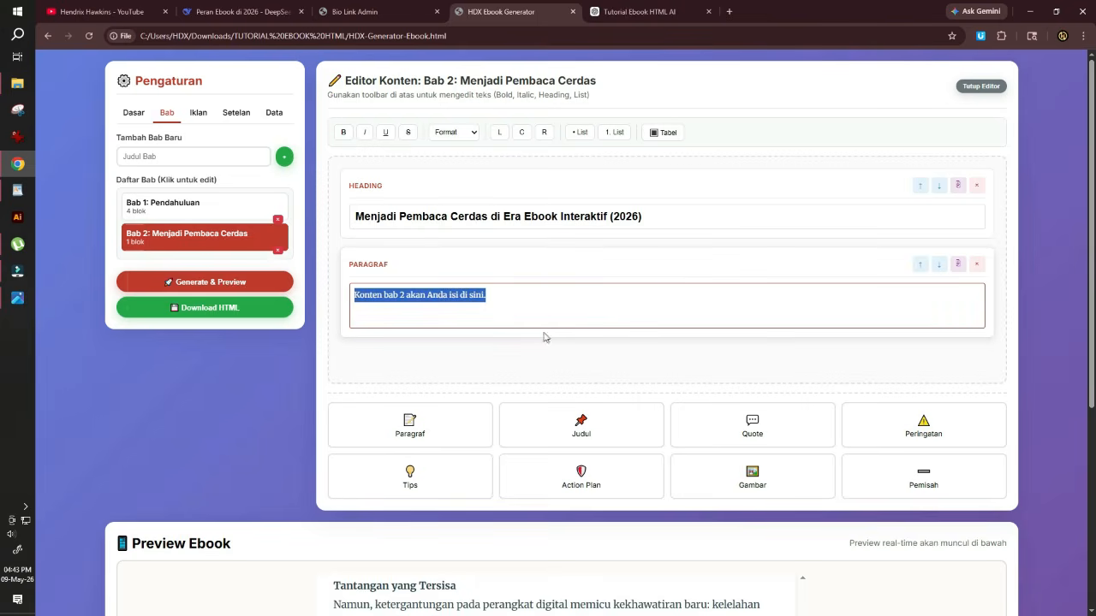
pyautogui.press('BackSpace')
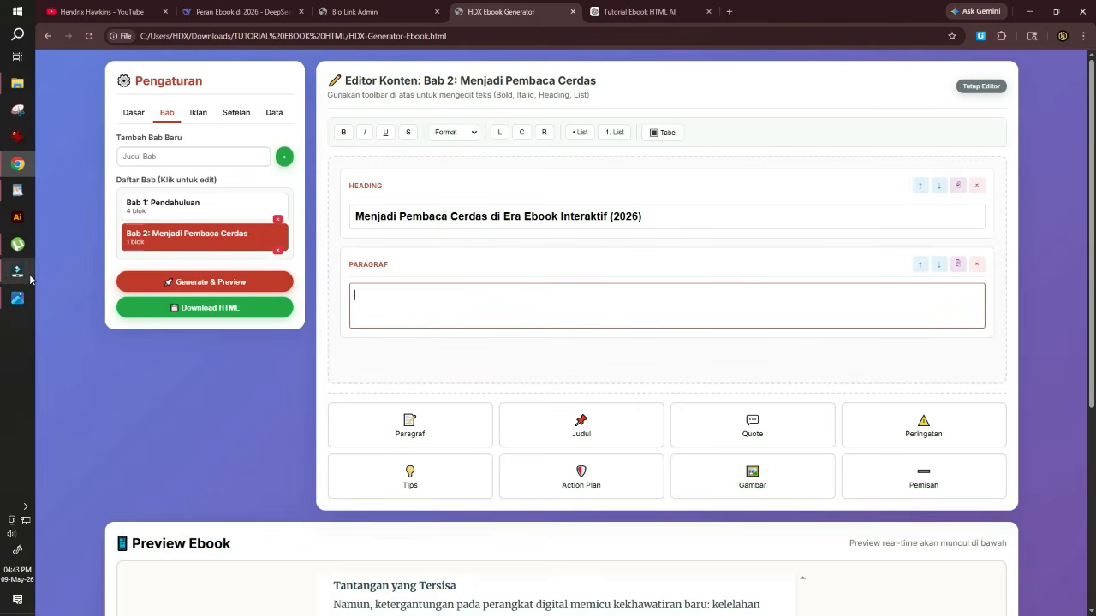
# - Convert the 'Ebook di tahun 2026 memang revolusioner' intro to plain text in WordPad and paste it into the paragraph block
pyautogui.click(18, 193)
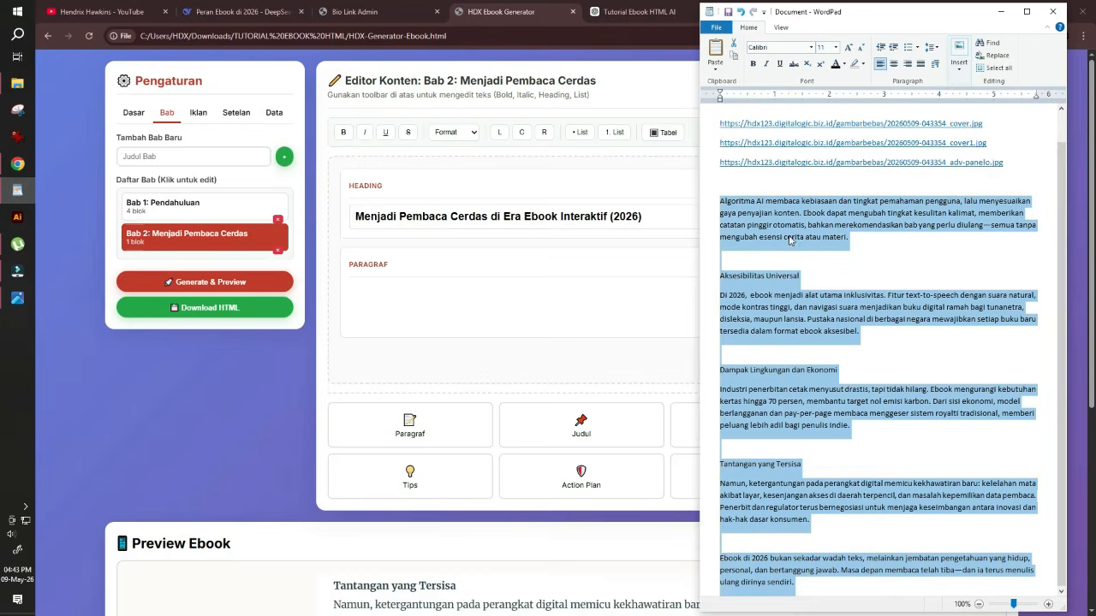
pyautogui.click(820, 586)
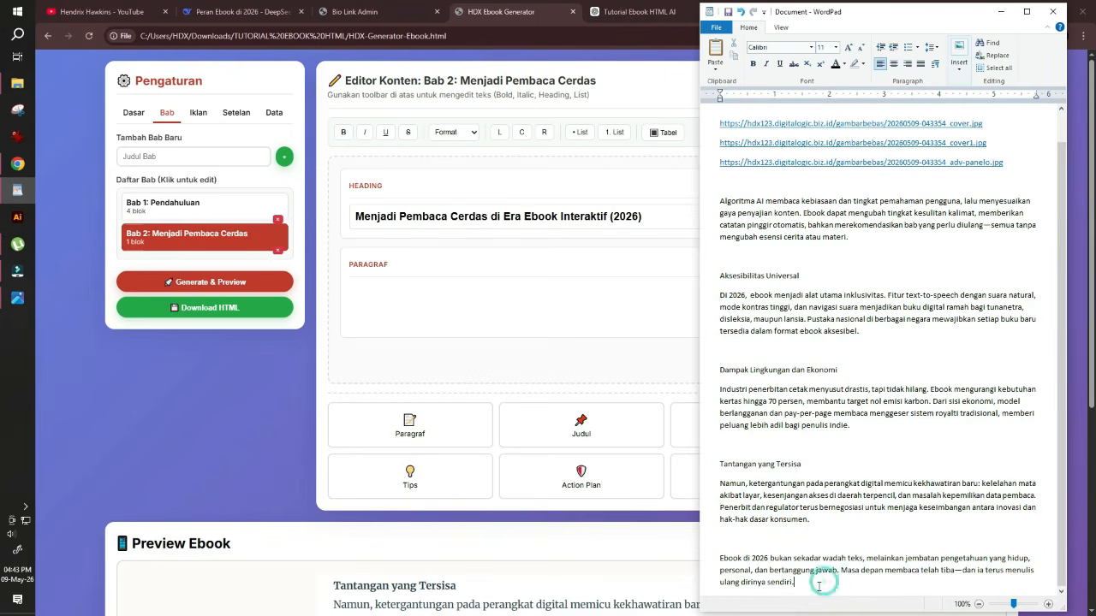
pyautogui.press('Return')
pyautogui.press('Return')
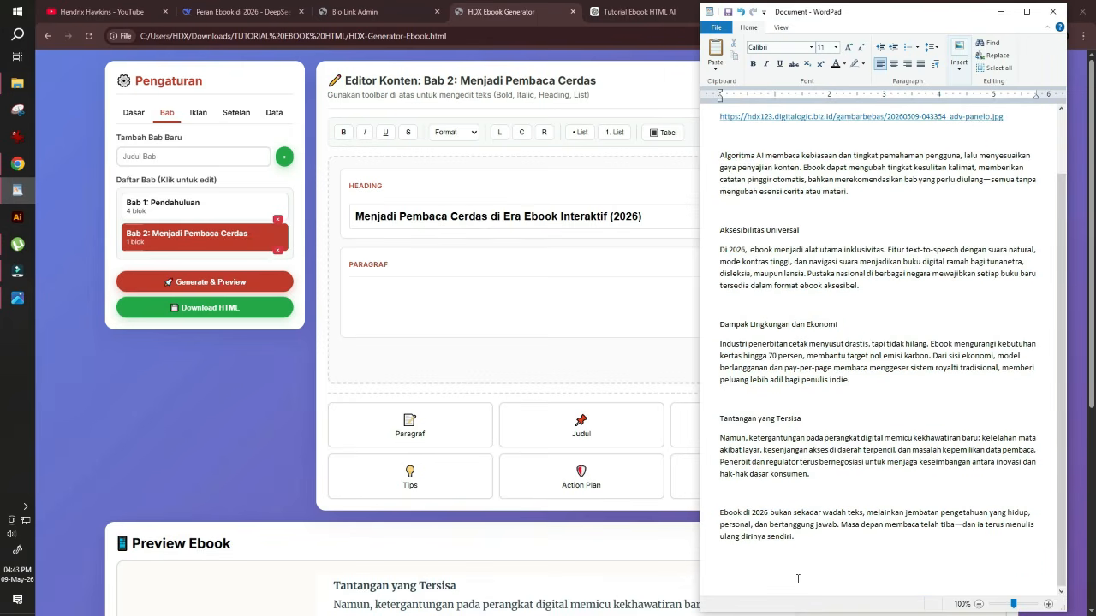
pyautogui.hotkey('ctrl', 'v')
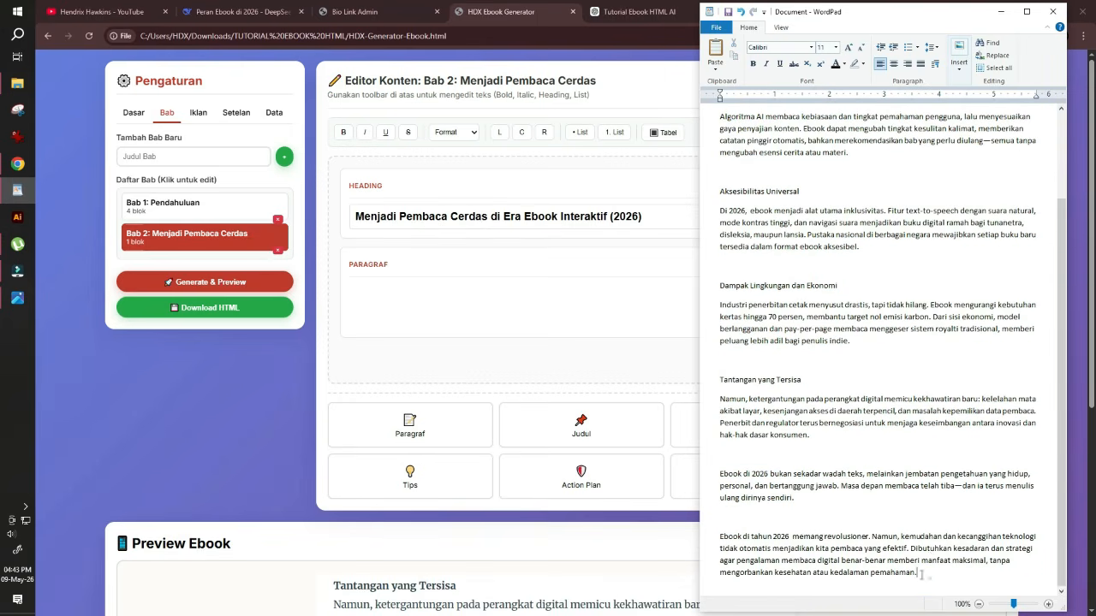
pyautogui.moveTo(921, 573); pyautogui.dragTo(700, 541)
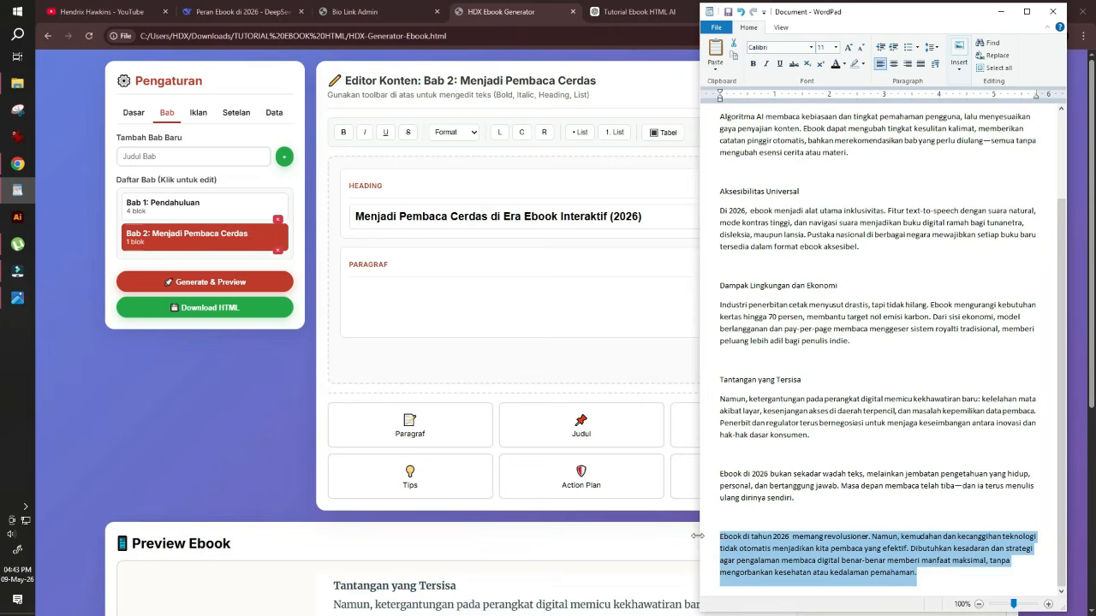
pyautogui.hotkey('ctrl', 'x')
pyautogui.click(380, 291)
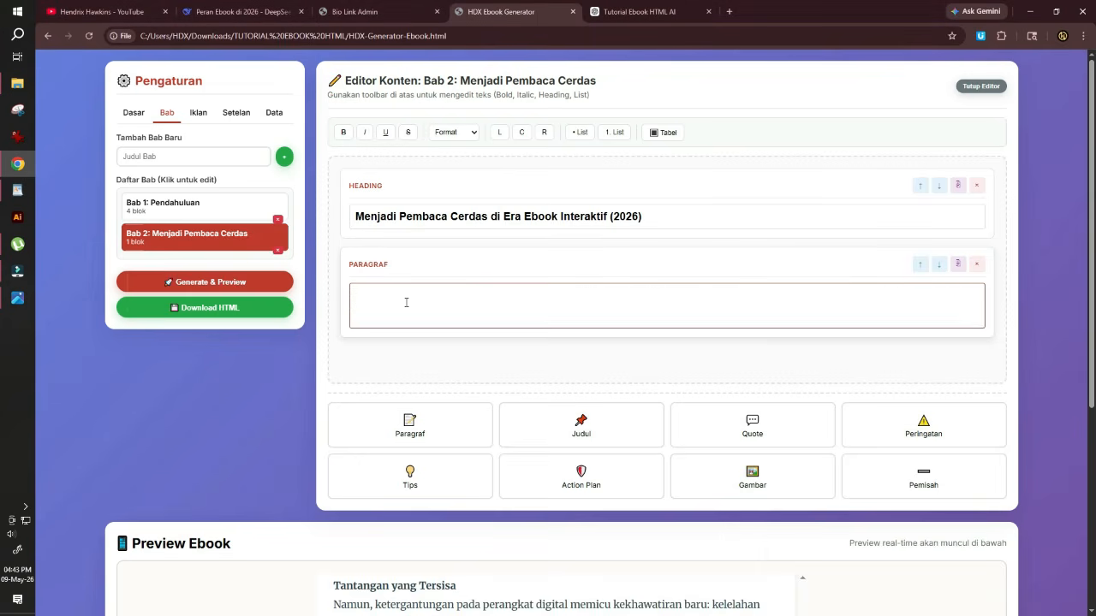
pyautogui.hotkey('ctrl', 'v')
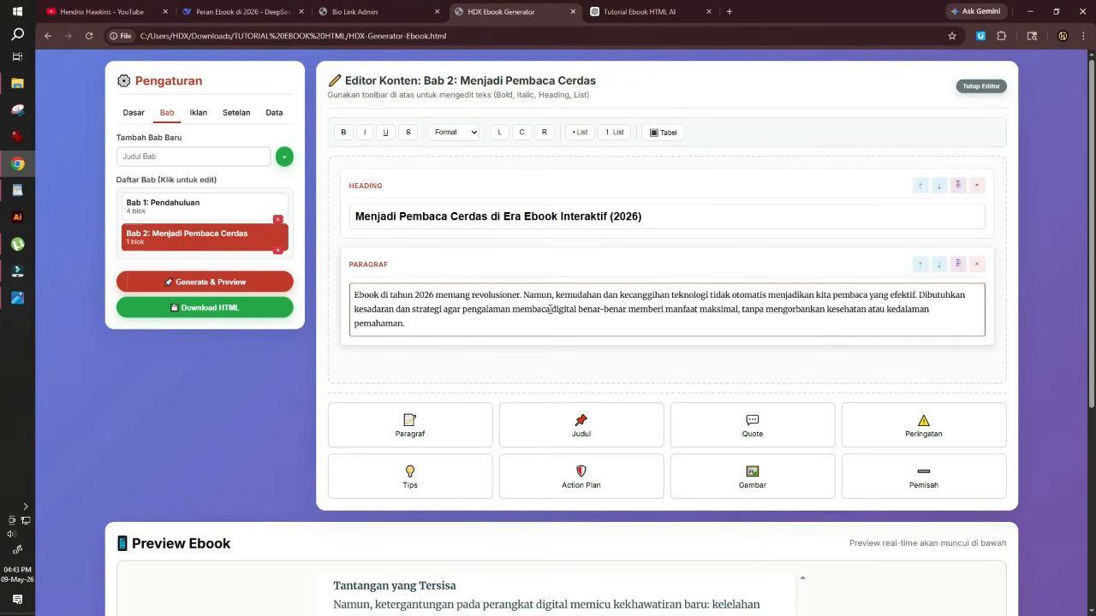
pyautogui.click(240, 11)
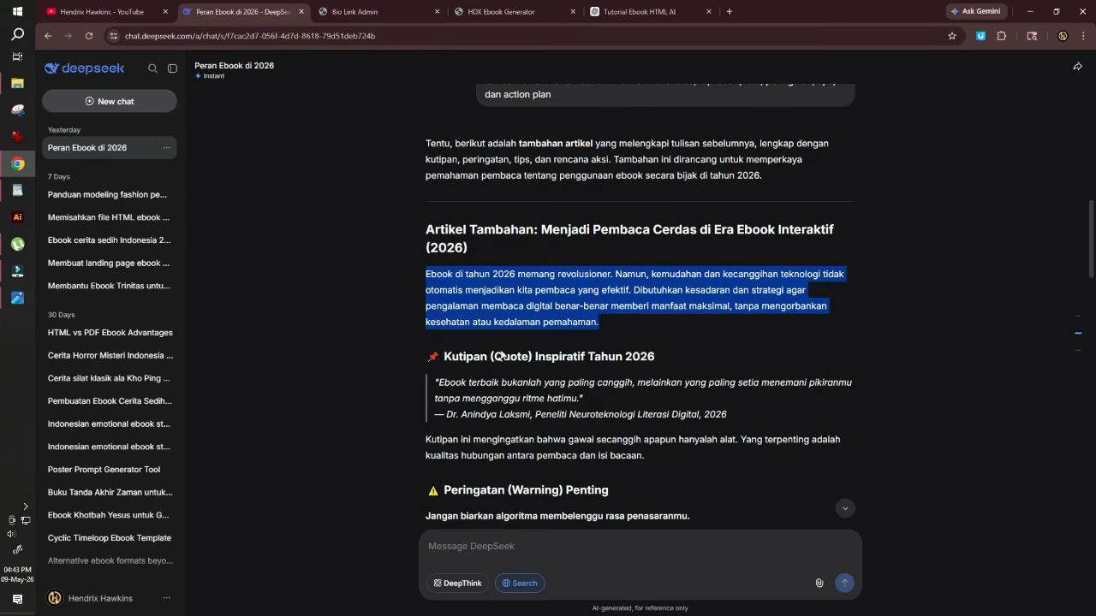
# - Add a Quote block to Bab 2 and copy the 2026 inspirational quote with attribution through WordPad
pyautogui.click(507, 11)
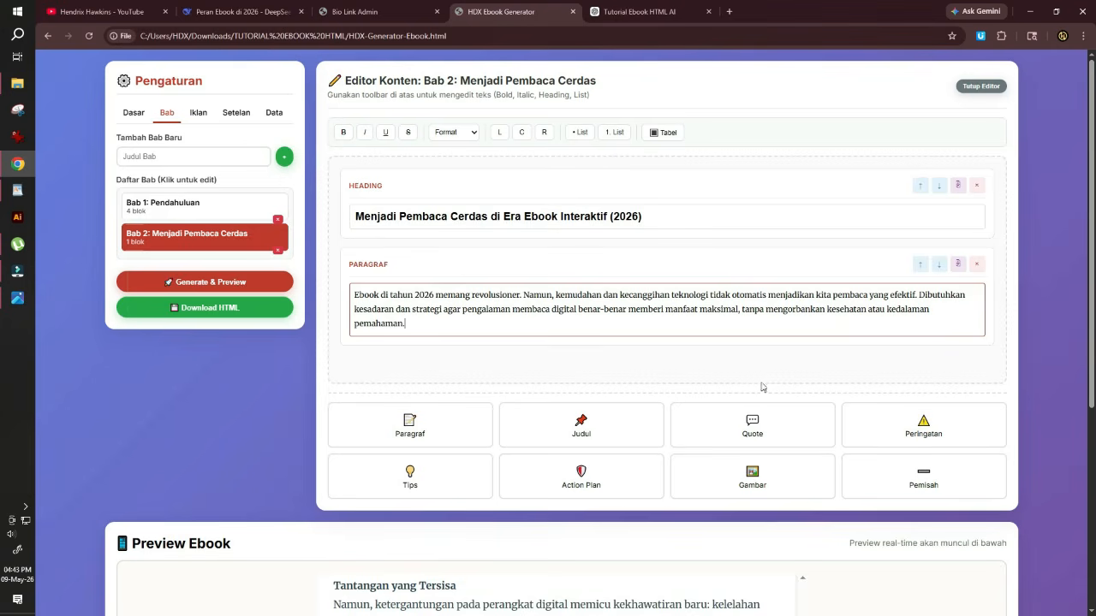
pyautogui.click(757, 430)
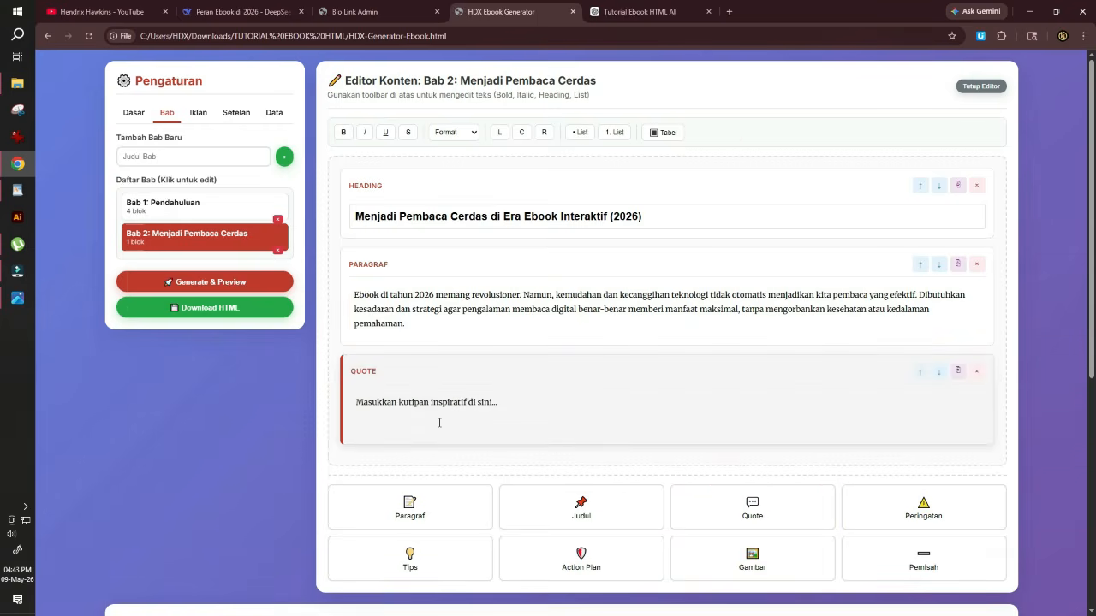
pyautogui.click(231, 12)
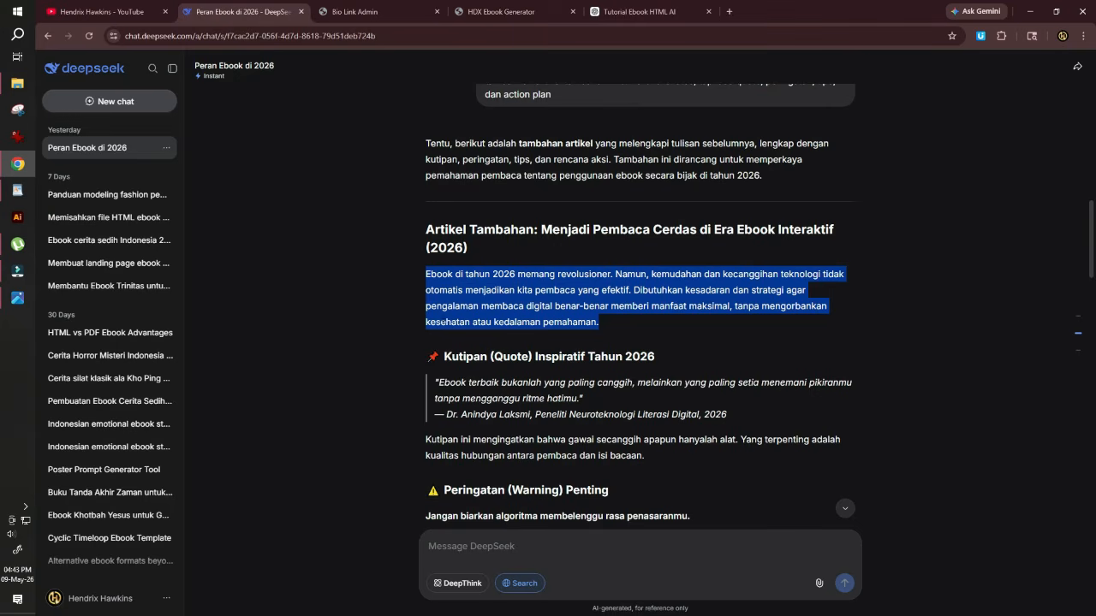
pyautogui.moveTo(435, 383); pyautogui.dragTo(728, 415)
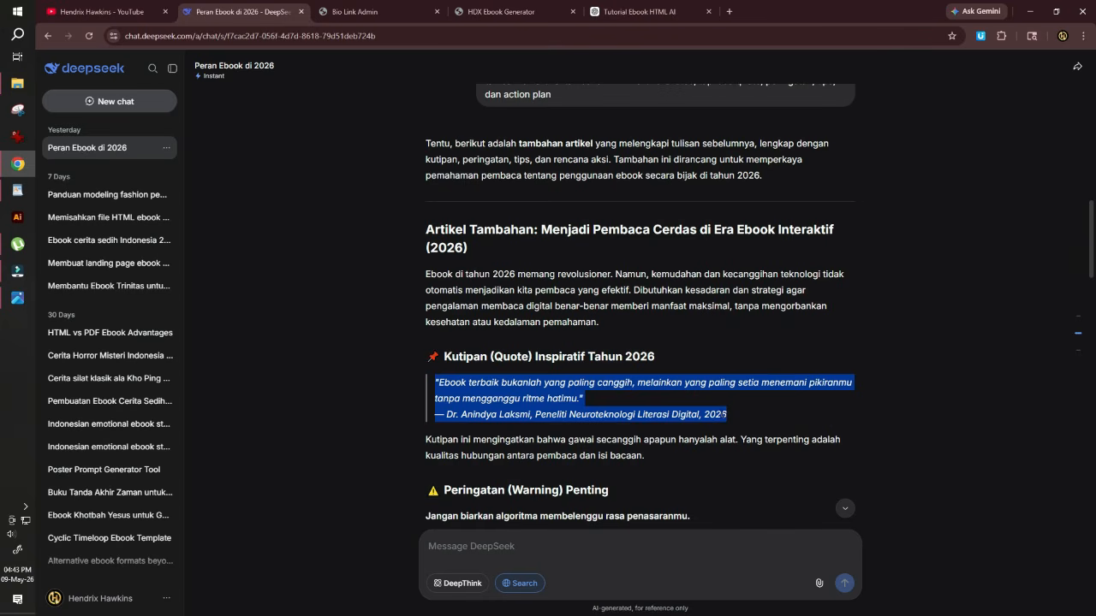
pyautogui.click(17, 191)
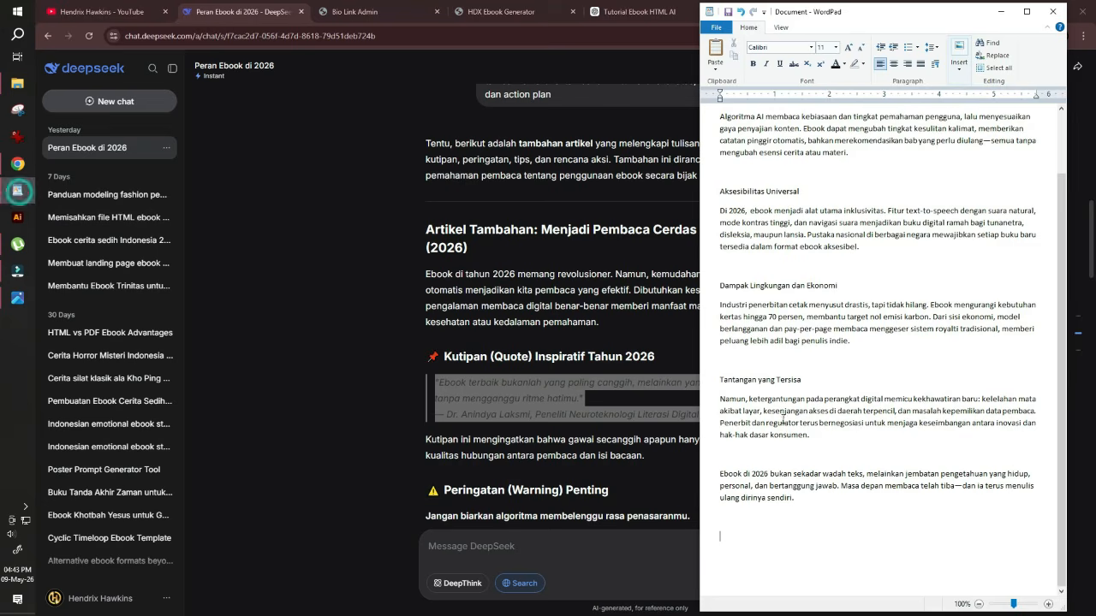
pyautogui.click(727, 547)
pyautogui.hotkey('ctrl', 'v')
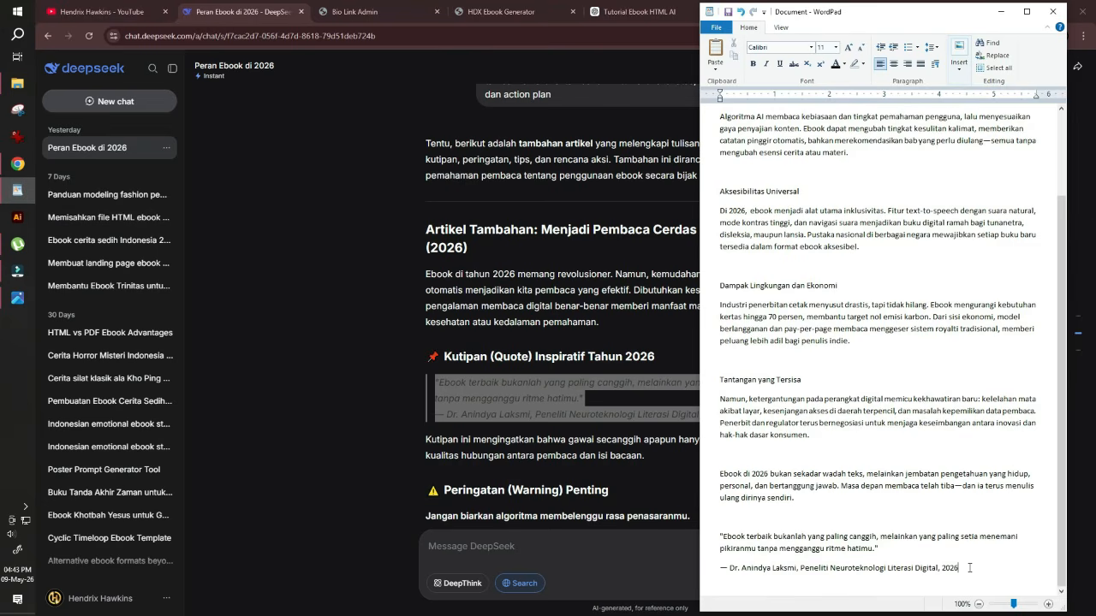
pyautogui.moveTo(969, 568); pyautogui.dragTo(721, 533)
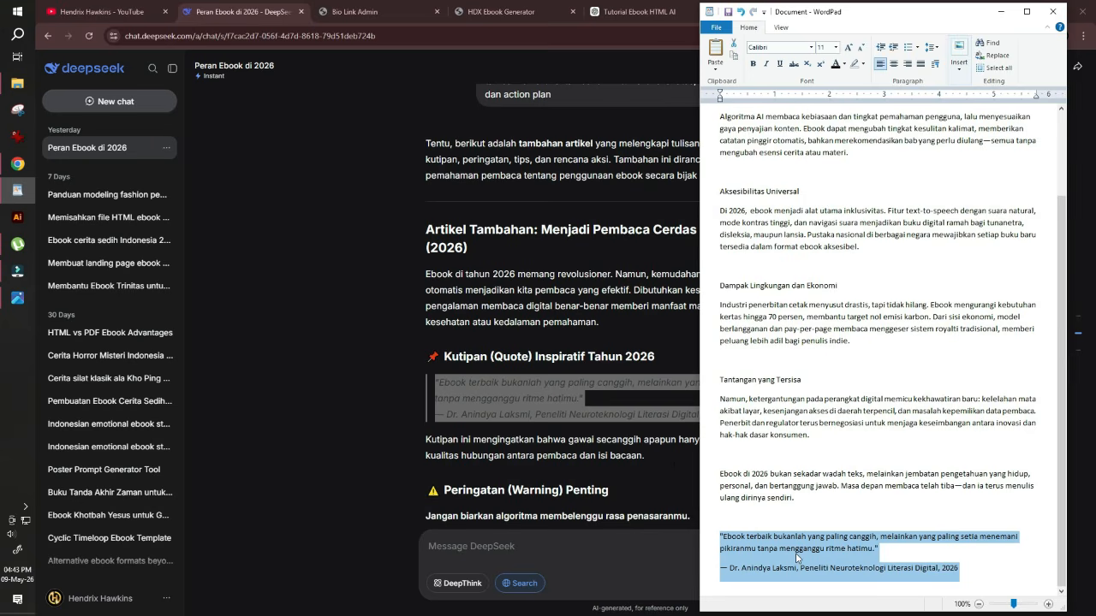
# - Replace the Quote block's placeholder line with the copied quote and attribution
pyautogui.click(497, 12)
pyautogui.click(471, 399)
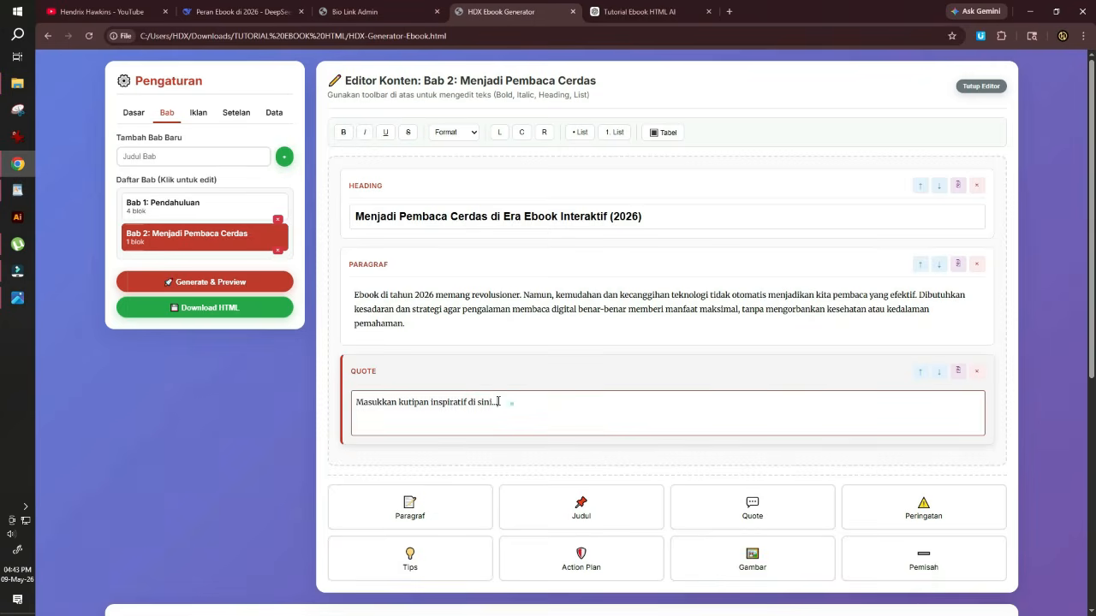
pyautogui.tripleClick(498, 401)
pyautogui.hotkey('ctrl', 'v')
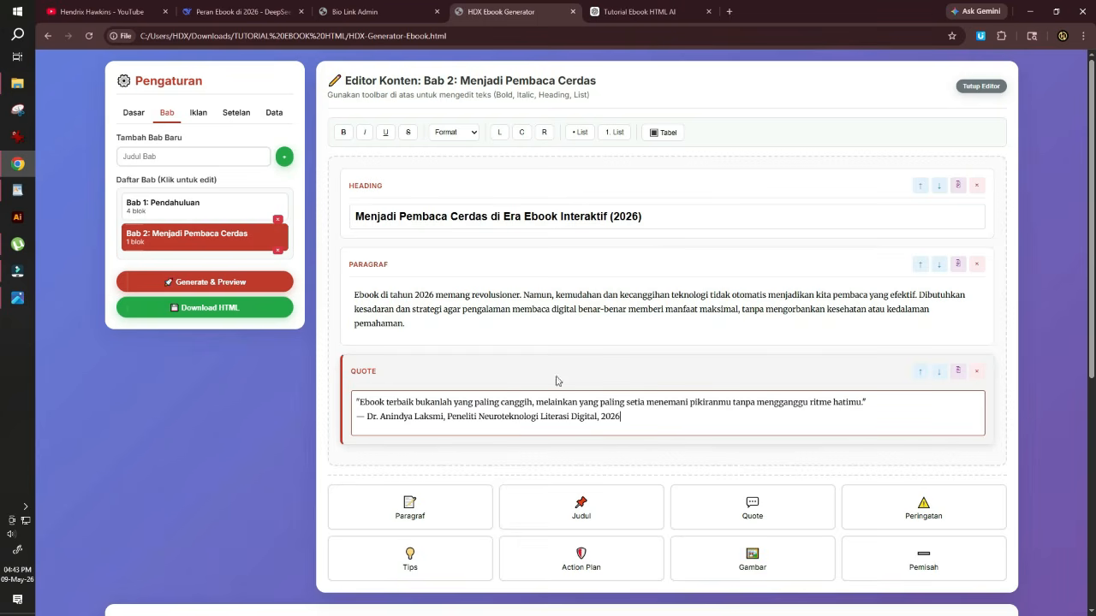
# - Copy DeepSeek's three algorithm warning paragraphs as plain text via WordPad
pyautogui.click(246, 11)
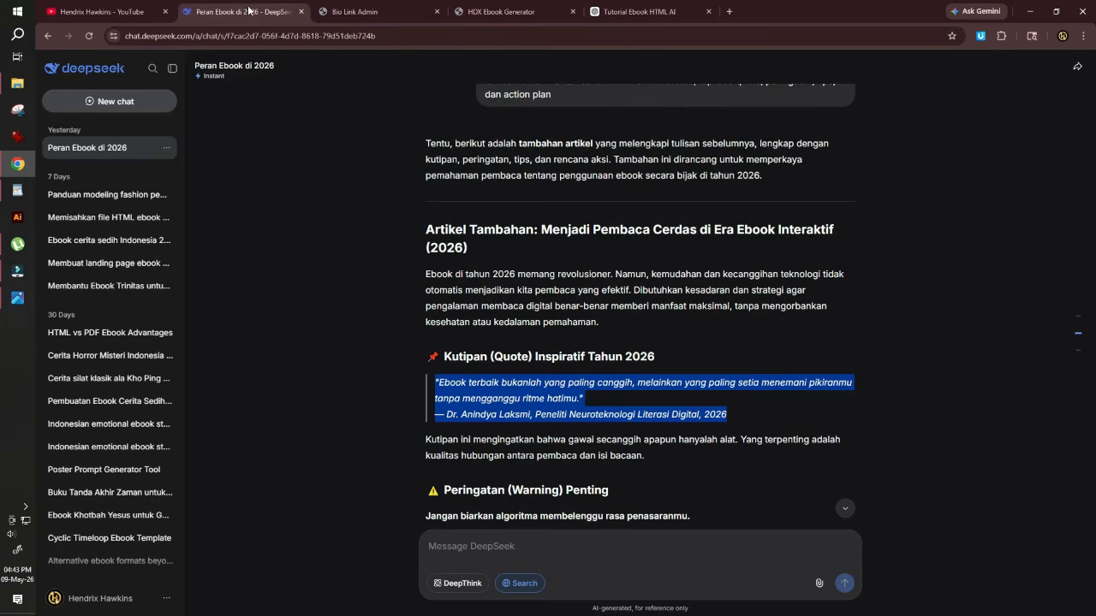
pyautogui.scroll(-3, 565, 282)
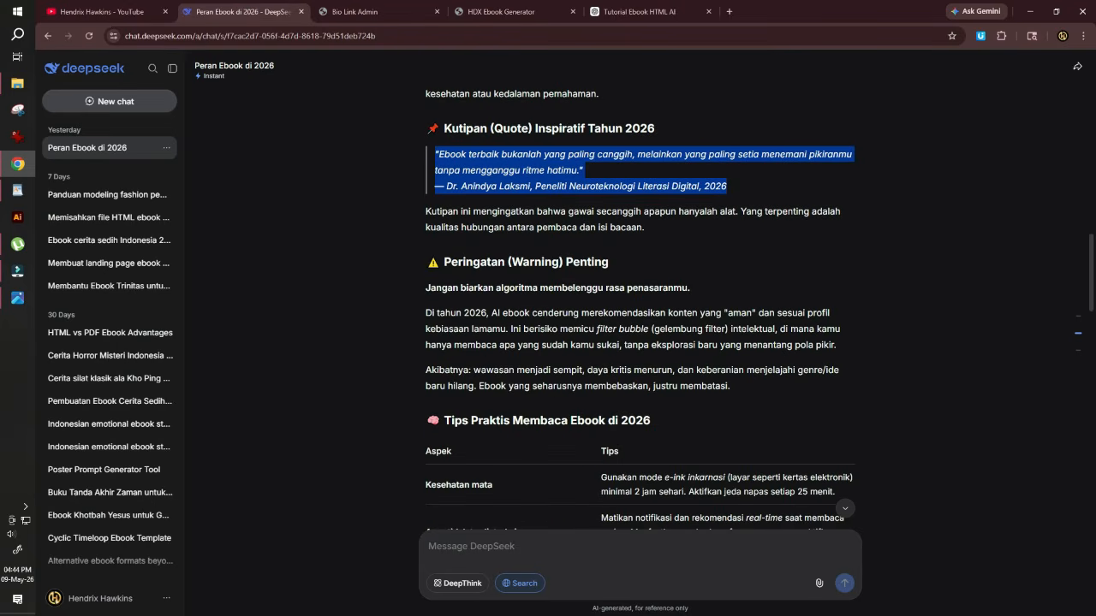
pyautogui.moveTo(423, 288); pyautogui.dragTo(779, 384)
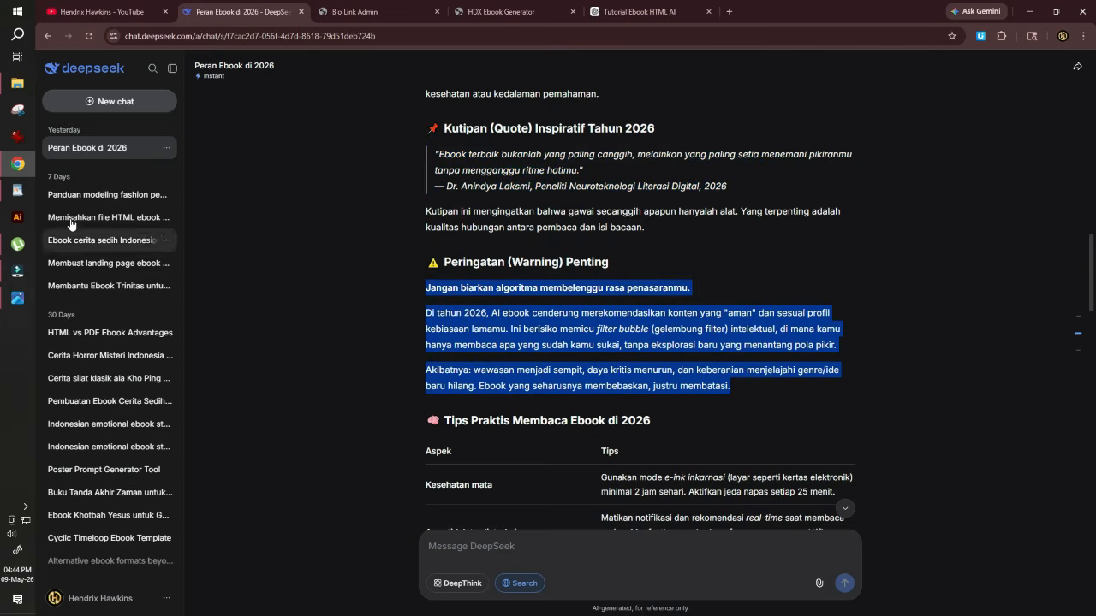
pyautogui.click(17, 190)
pyautogui.scroll(1, 742, 548)
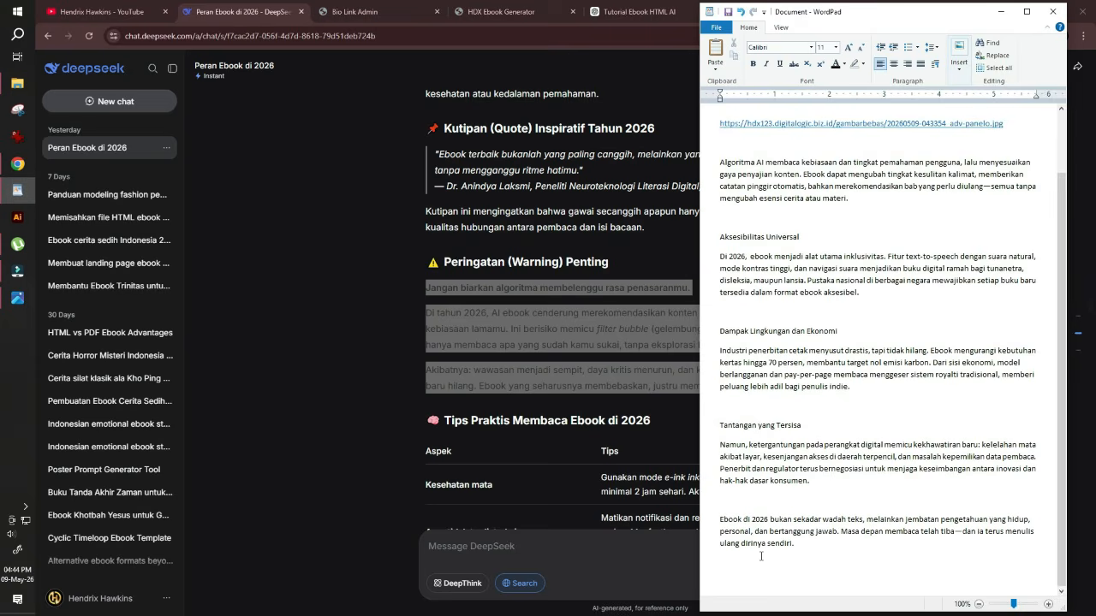
pyautogui.click(736, 580)
pyautogui.hotkey('ctrl', 'v')
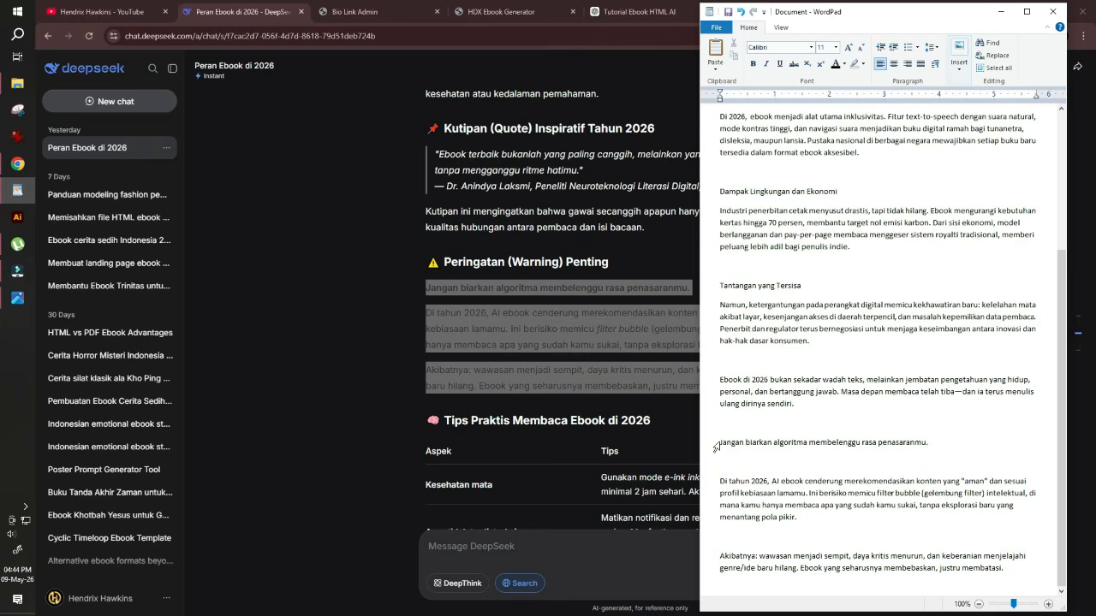
pyautogui.moveTo(716, 447); pyautogui.dragTo(1013, 572)
pyautogui.hotkey('ctrl', 'c')
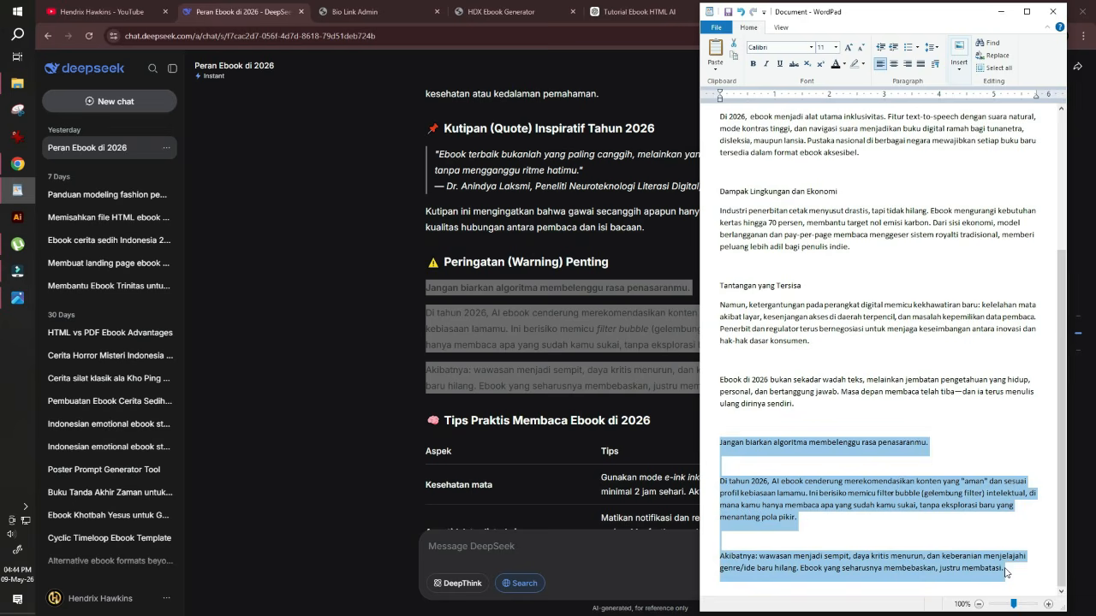
pyautogui.press('Delete')
# - Add a Peringatan block below the quote and replace its 'Perhatian:' text with the warning paragraphs
pyautogui.click(386, 241)
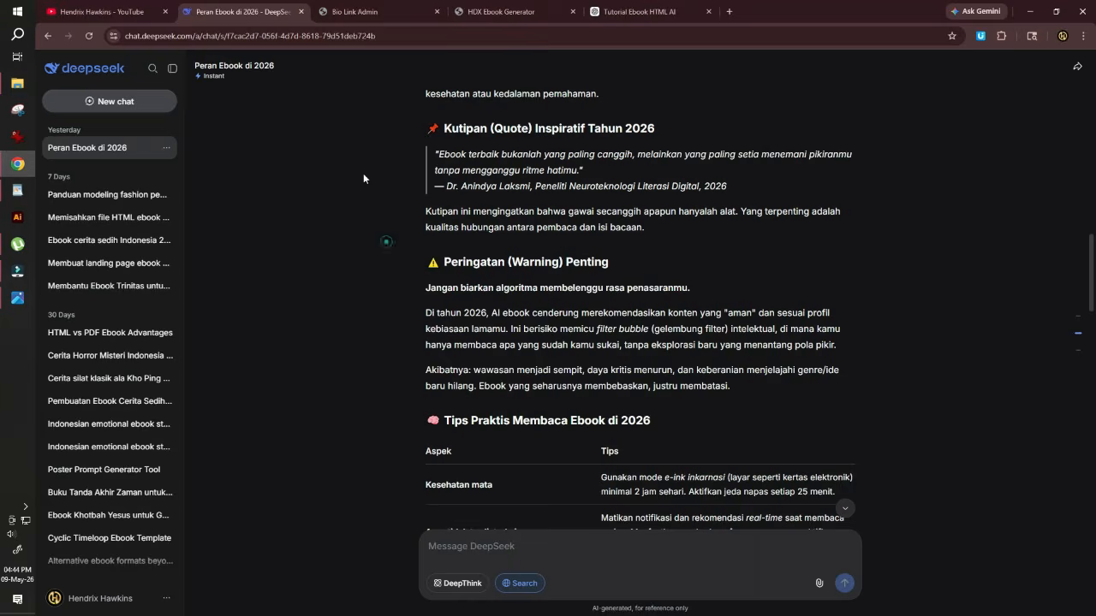
pyautogui.click(486, 16)
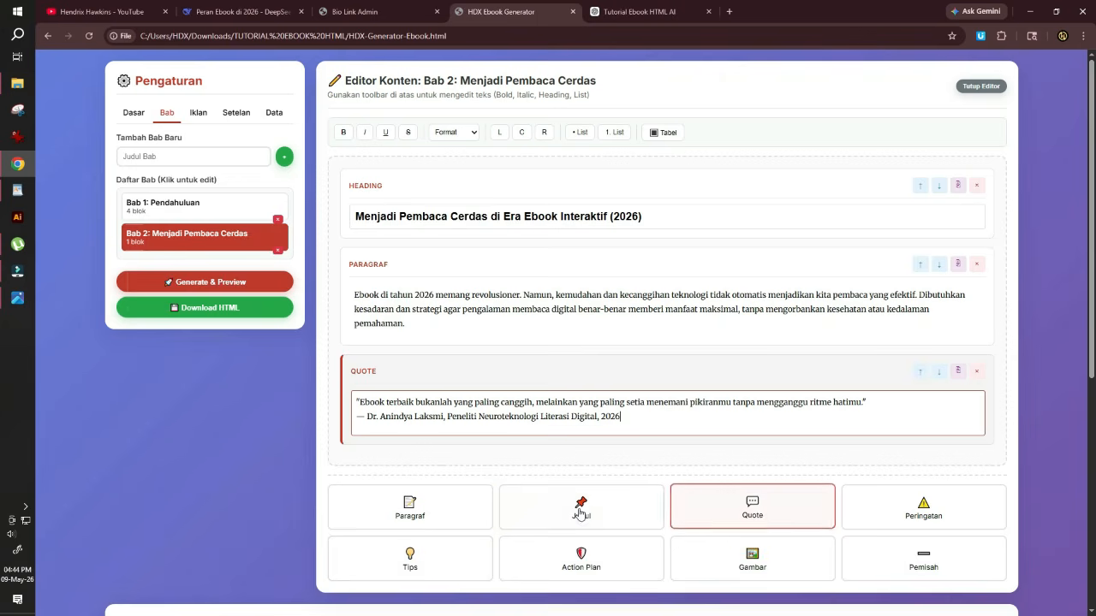
pyautogui.click(924, 506)
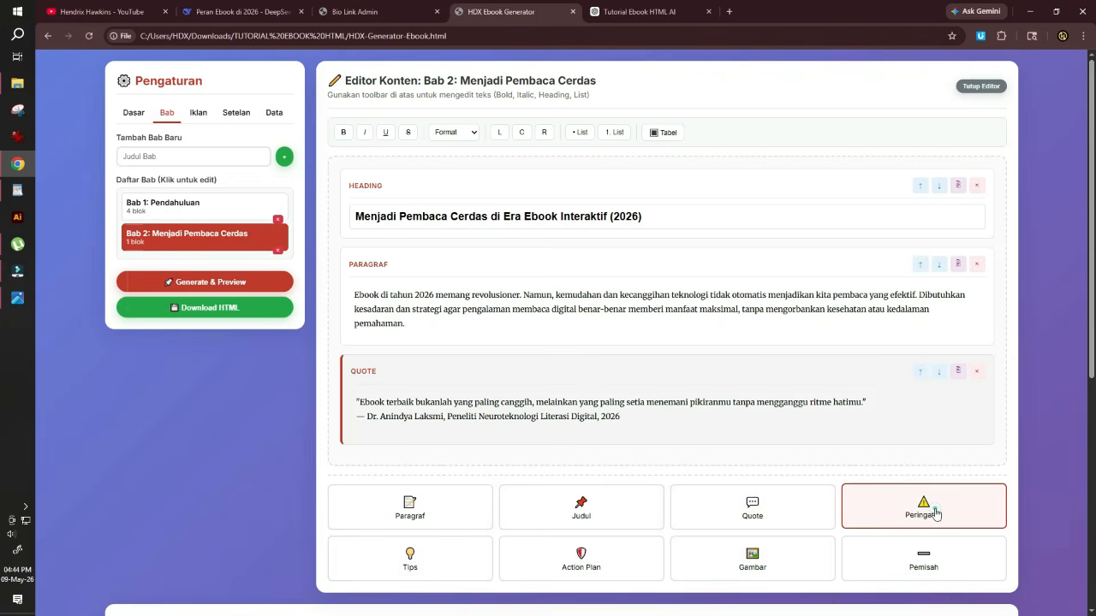
pyautogui.click(417, 509)
pyautogui.moveTo(418, 501); pyautogui.dragTo(346, 501)
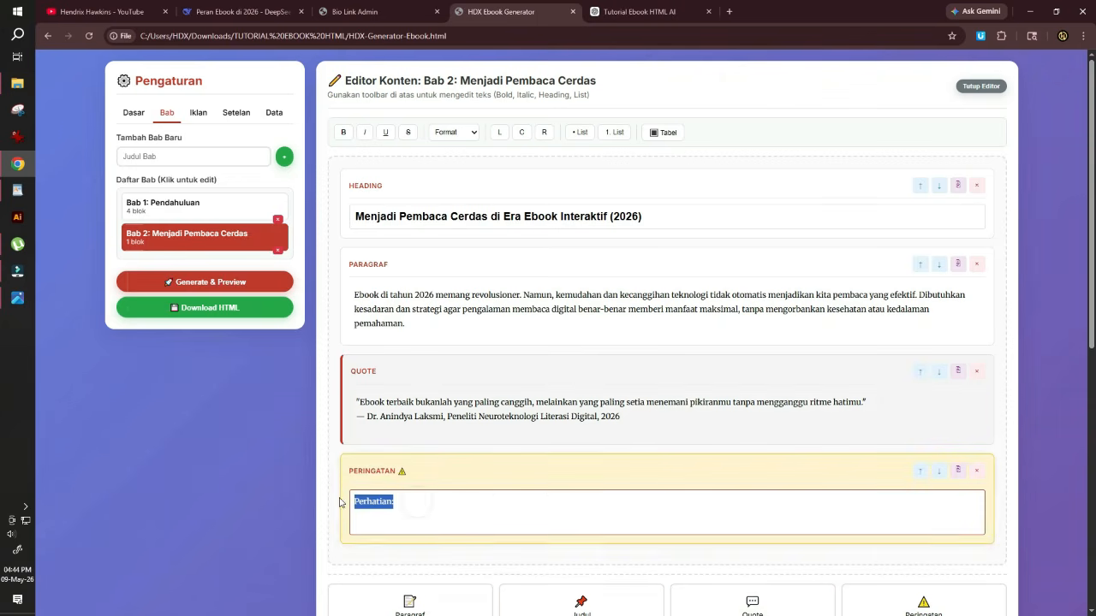
pyautogui.hotkey('ctrl', 'v')
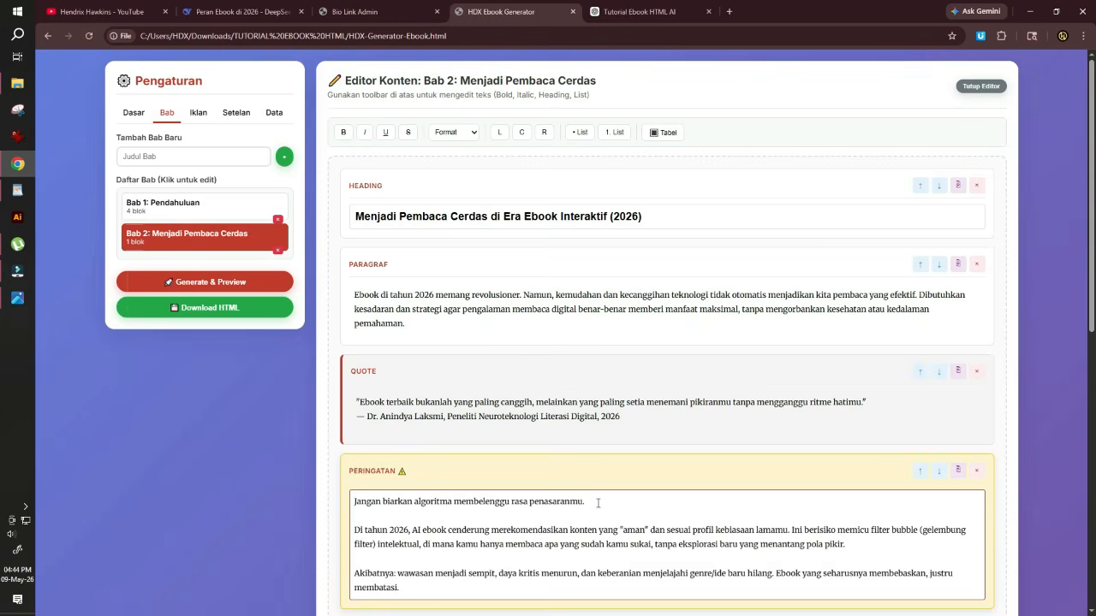
# - Make the warning block's opening line bold
pyautogui.scroll(-1, 595, 507)
pyautogui.moveTo(587, 454); pyautogui.dragTo(352, 445)
pyautogui.scroll(1, 567, 277)
pyautogui.scroll(1, 566, 277)
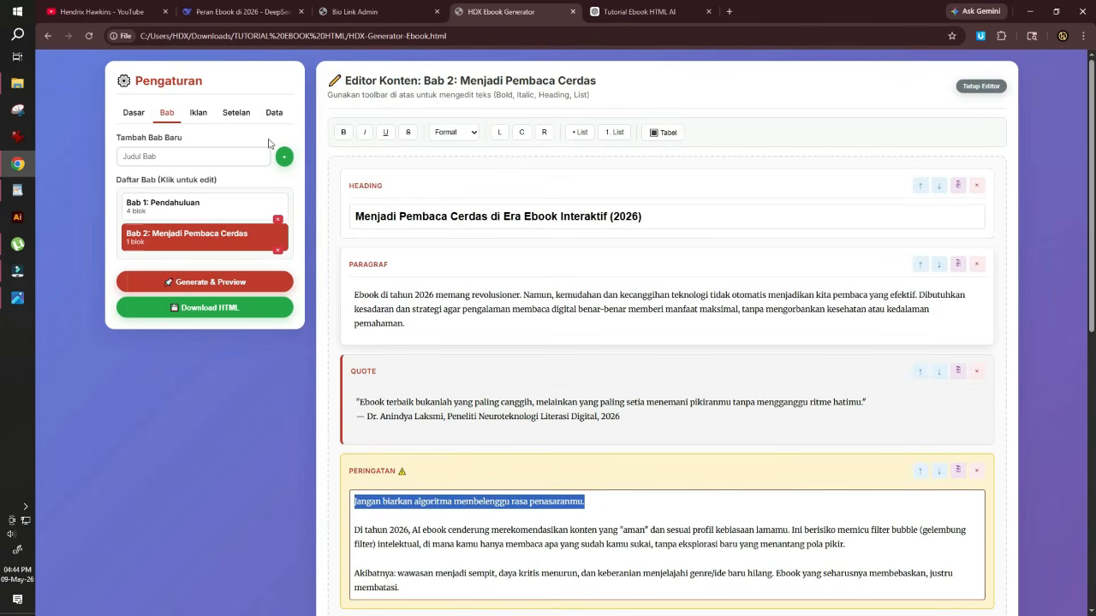
pyautogui.click(344, 132)
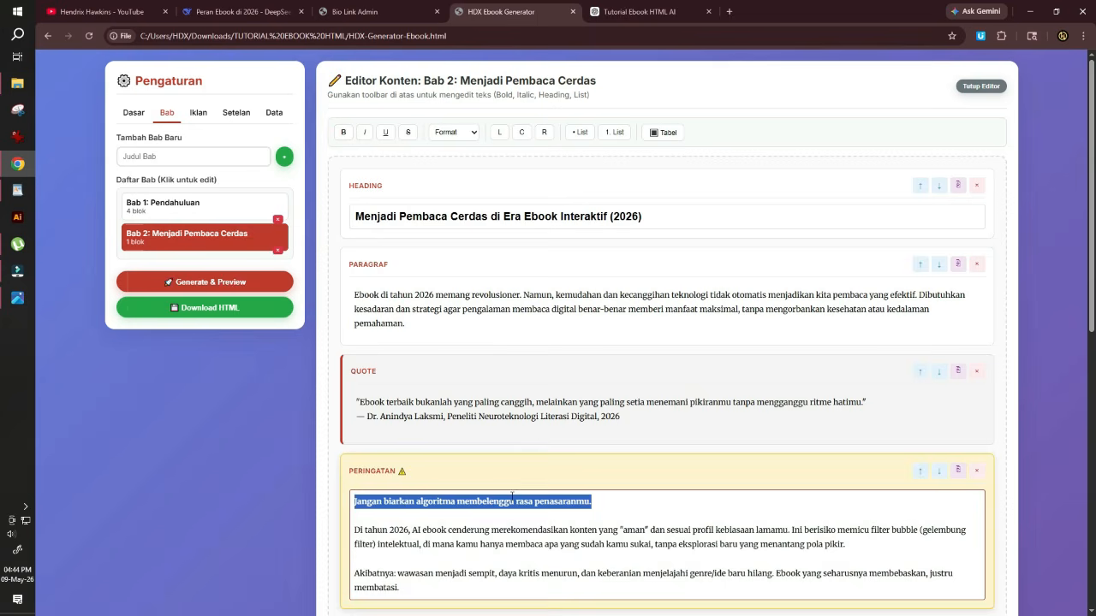
pyautogui.click(521, 531)
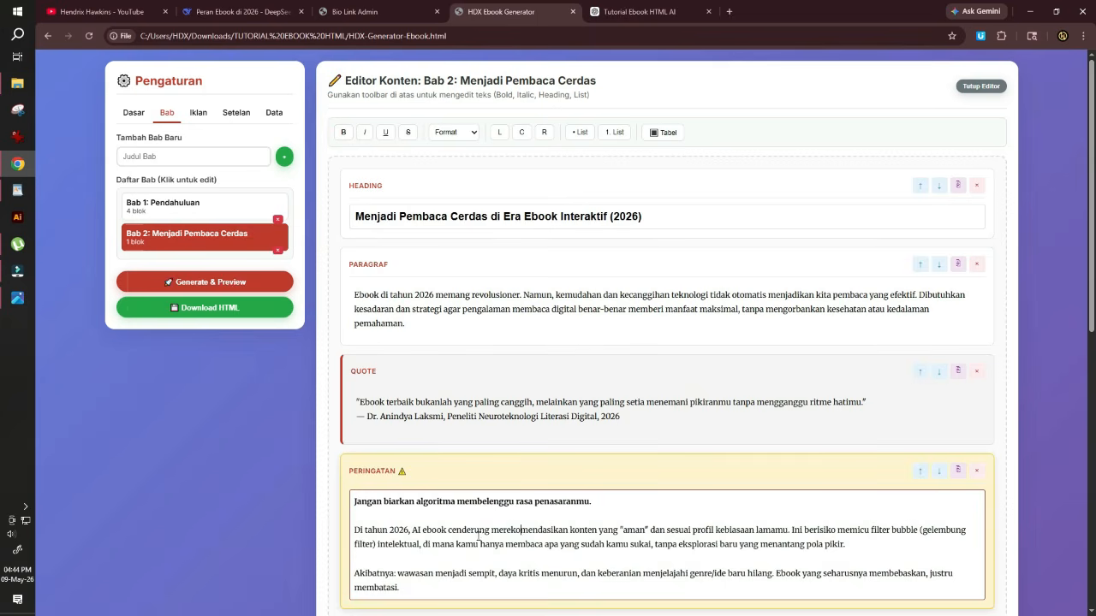
pyautogui.moveTo(479, 531); pyautogui.dragTo(496, 572)
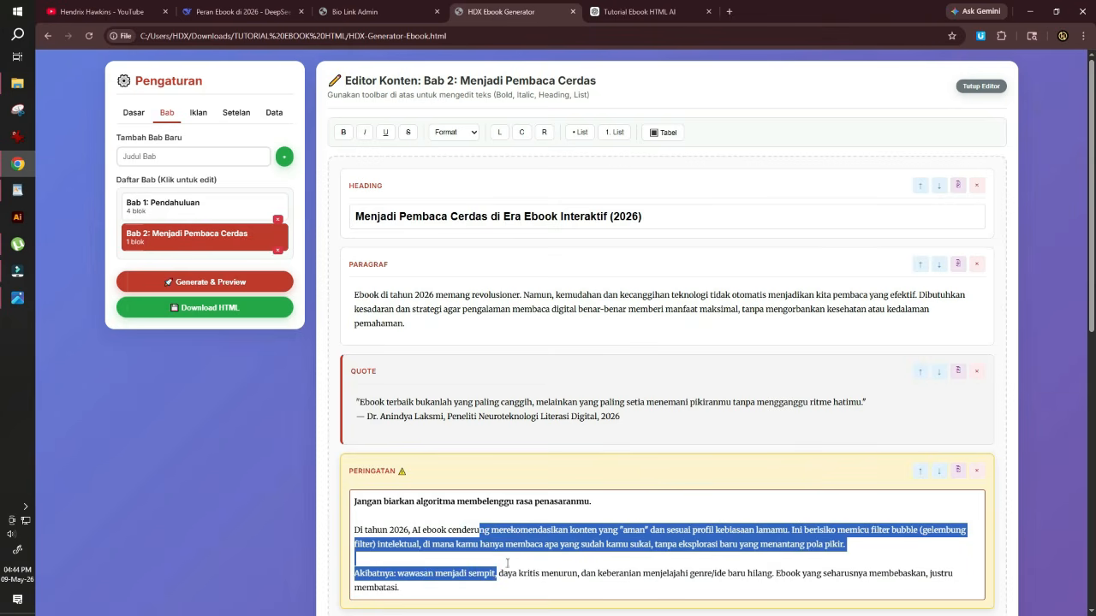
pyautogui.click(508, 563)
pyautogui.scroll(-3, 514, 531)
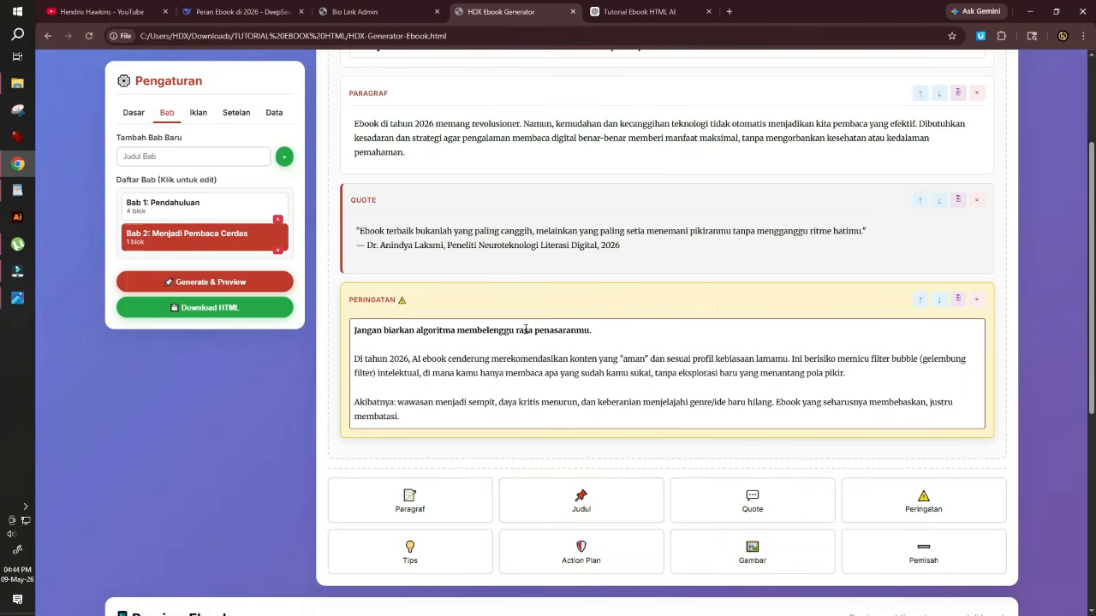
pyautogui.scroll(1, 524, 329)
# - Select DeepSeek's 30-day Action Plan section through its closing paragraph
pyautogui.click(243, 12)
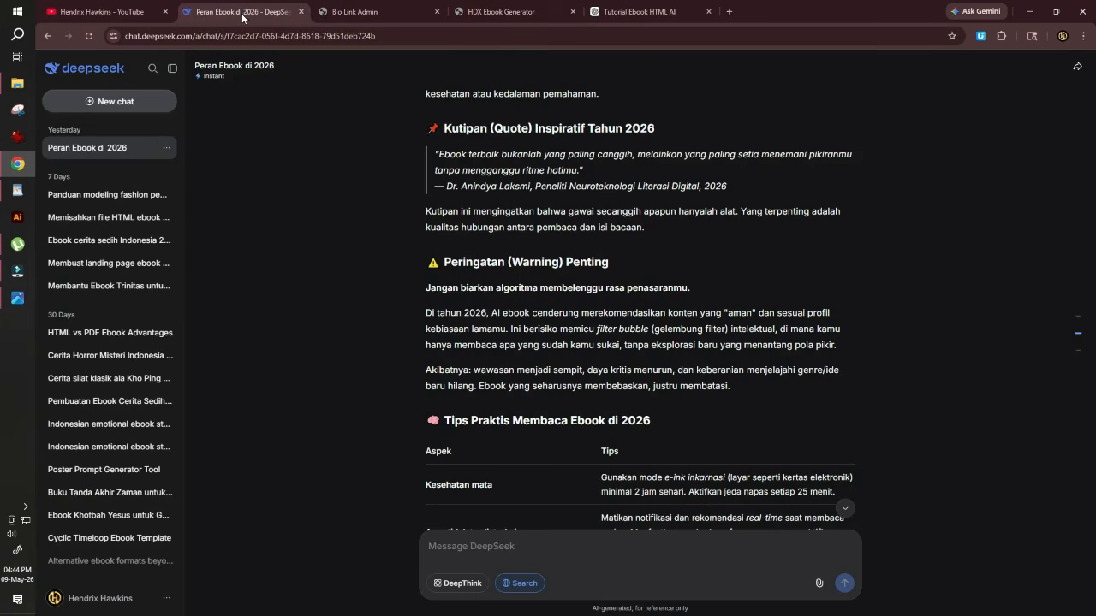
pyautogui.scroll(-6, 537, 299)
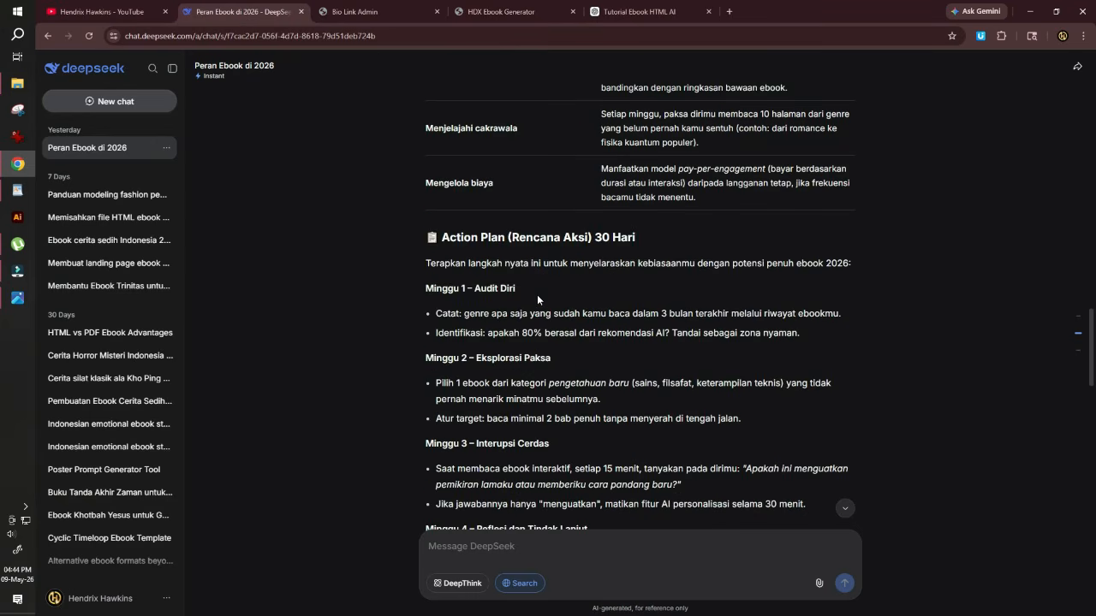
pyautogui.scroll(-2, 537, 294)
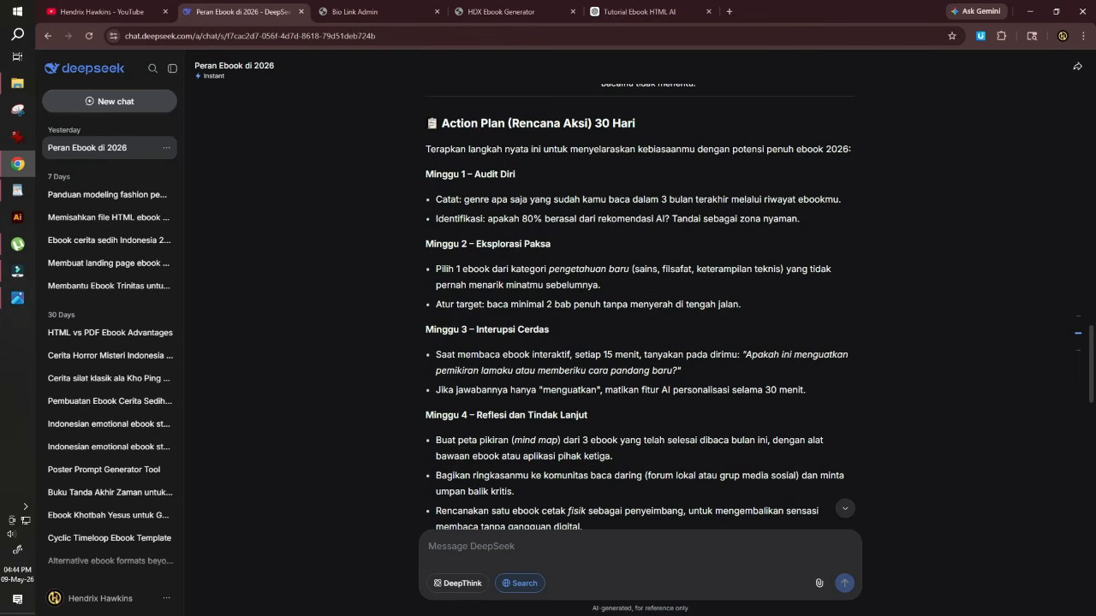
pyautogui.moveTo(426, 120); pyautogui.dragTo(609, 423)
pyautogui.scroll(-3, 610, 422)
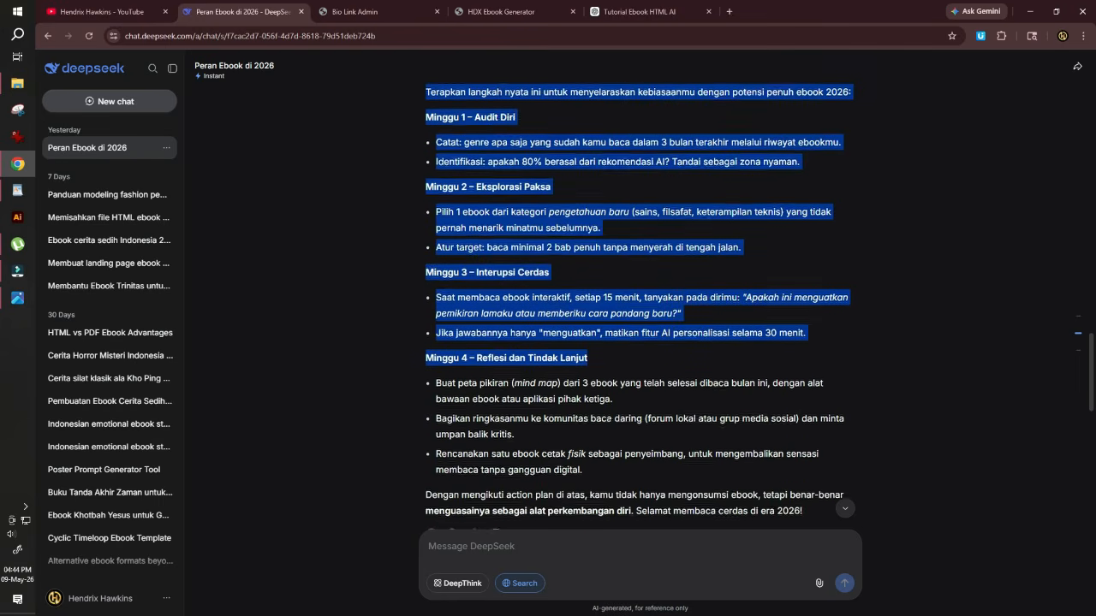
pyautogui.keyDown('shift'); pyautogui.click(808, 399); pyautogui.keyUp('shift')
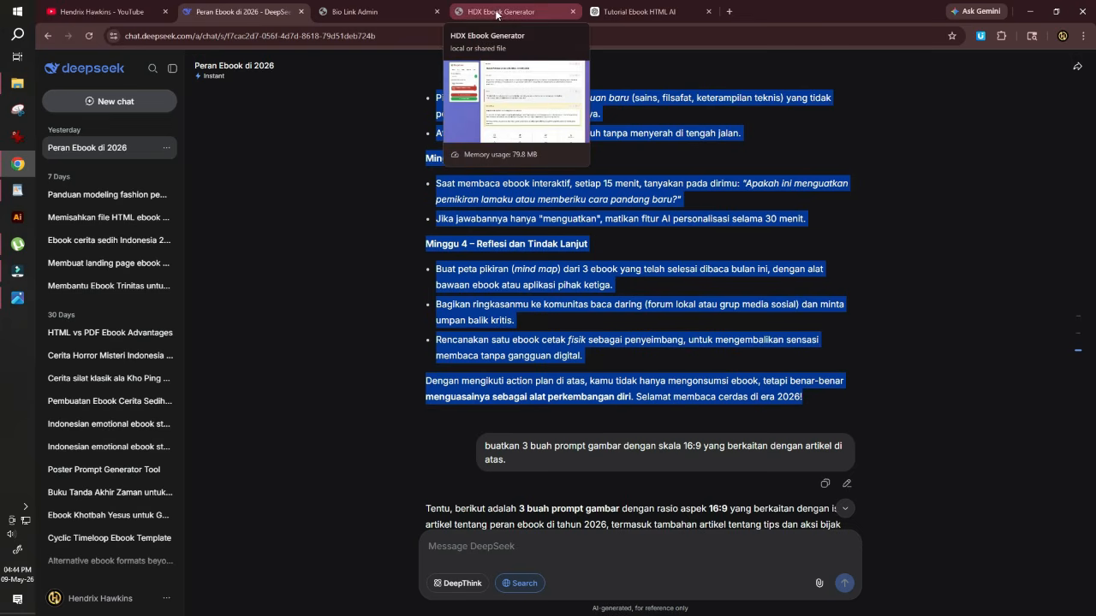
# - In WordPad, replace the old article text with the Action Plan, remove the heading symbol, and select it all
pyautogui.click(17, 190)
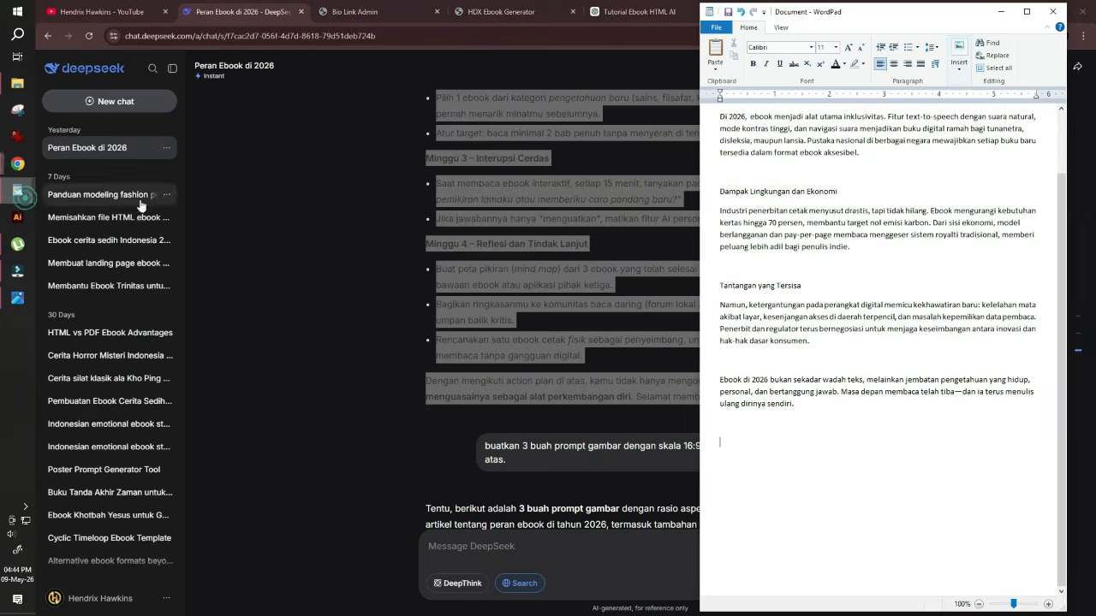
pyautogui.click(811, 424)
pyautogui.moveTo(709, 465); pyautogui.dragTo(797, 294)
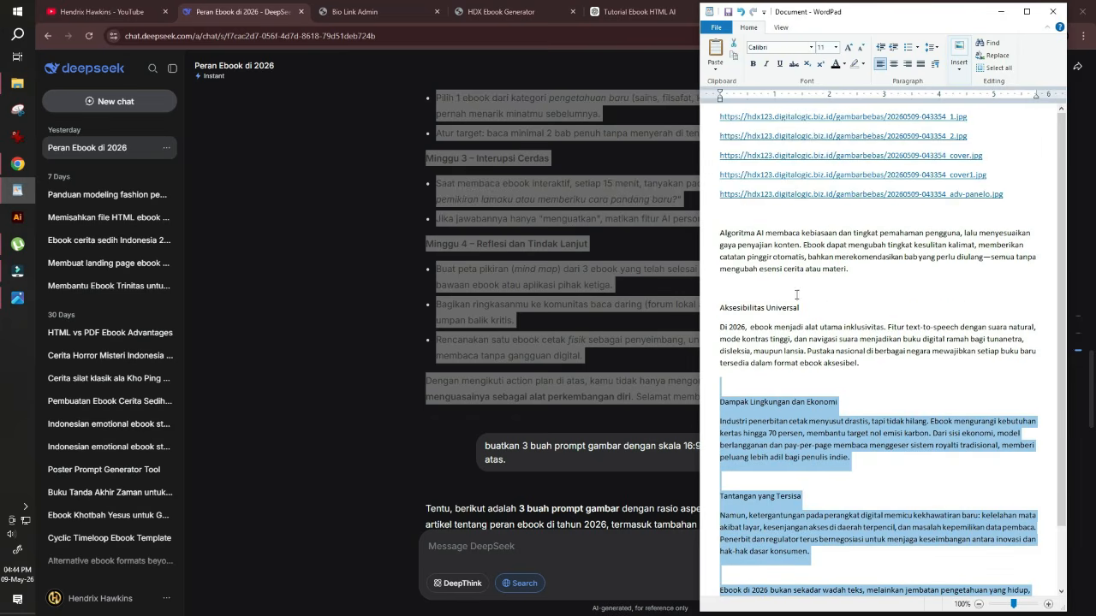
pyautogui.keyDown('shift'); pyautogui.click(715, 230); pyautogui.keyUp('shift')
pyautogui.press('Delete')
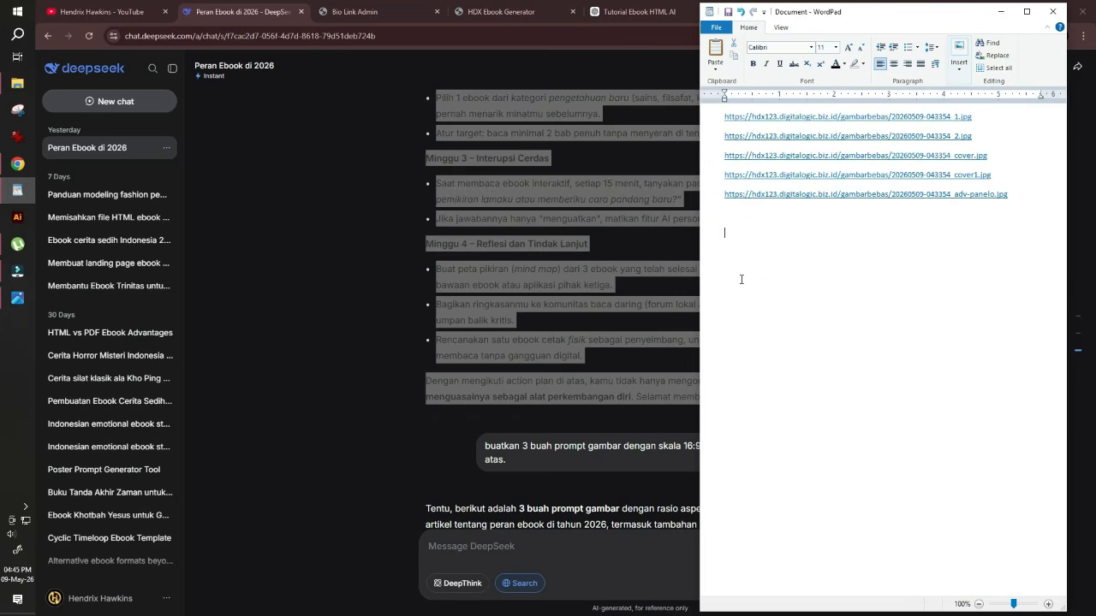
pyautogui.hotkey('ctrl', 'v')
pyautogui.scroll(5, 770, 220)
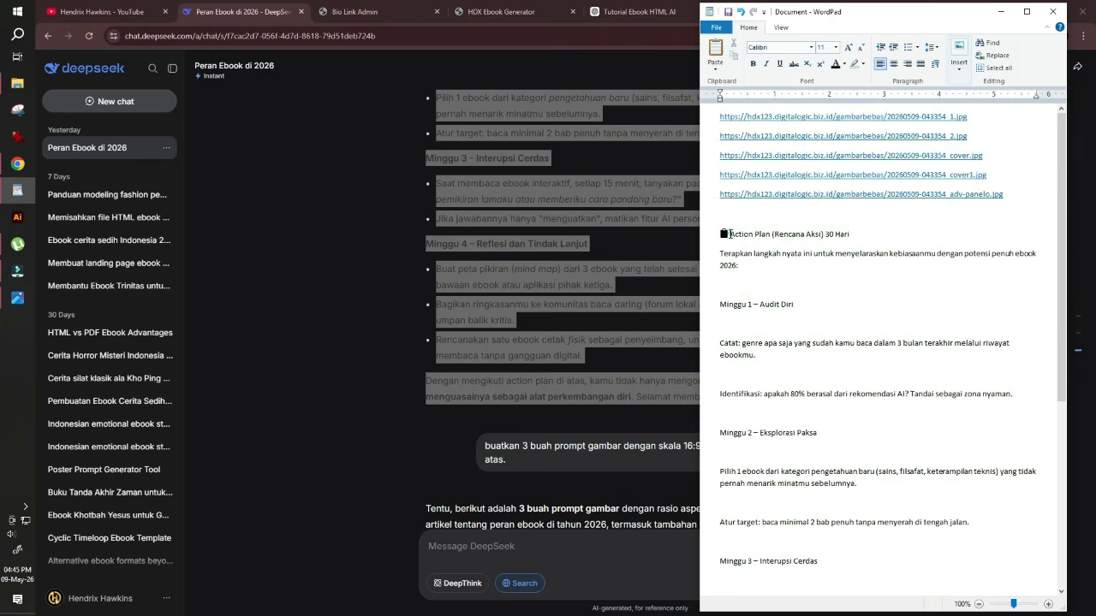
pyautogui.moveTo(730, 234); pyautogui.dragTo(721, 237)
pyautogui.press('Delete')
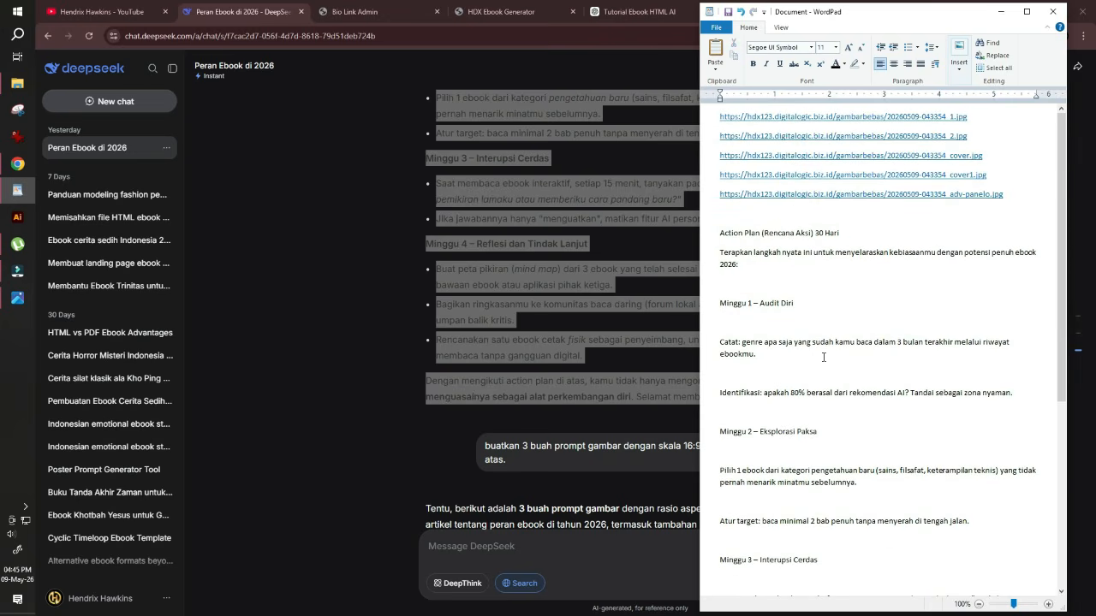
pyautogui.scroll(-6, 824, 357)
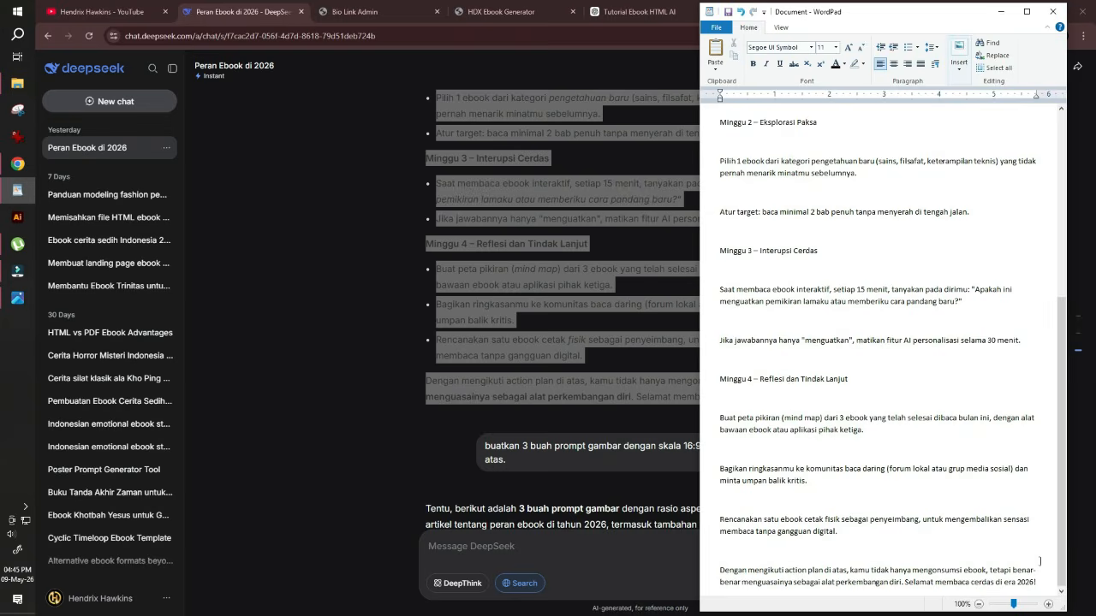
pyautogui.hotkey('ctrl', 'a')
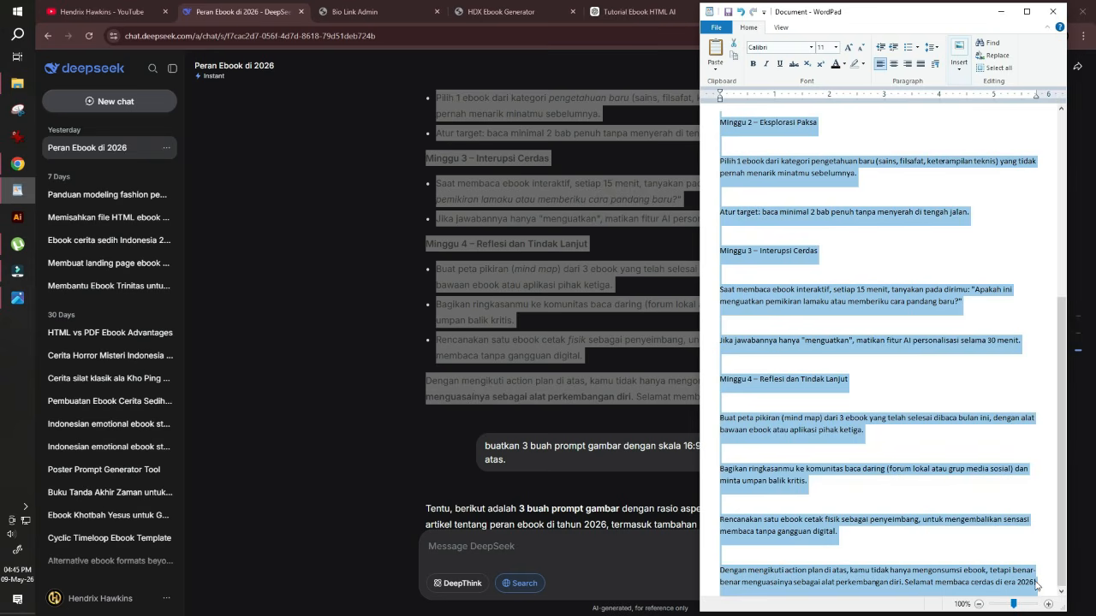
# - Add an Action Plan block to Bab 2 and select its 'Tantangan:' placeholder text
pyautogui.click(496, 15)
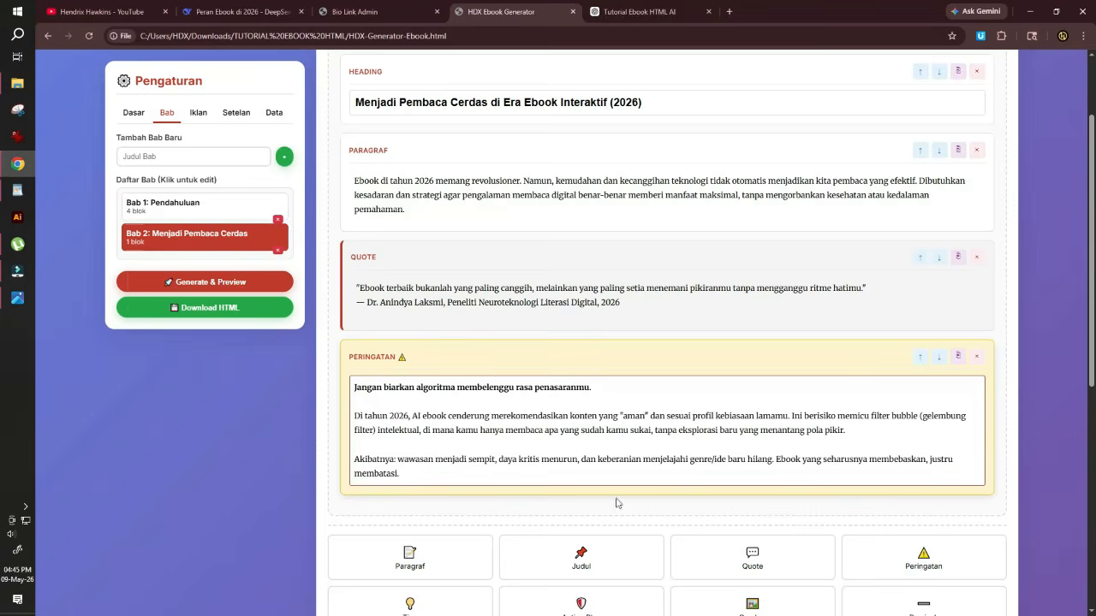
pyautogui.scroll(-3, 633, 509)
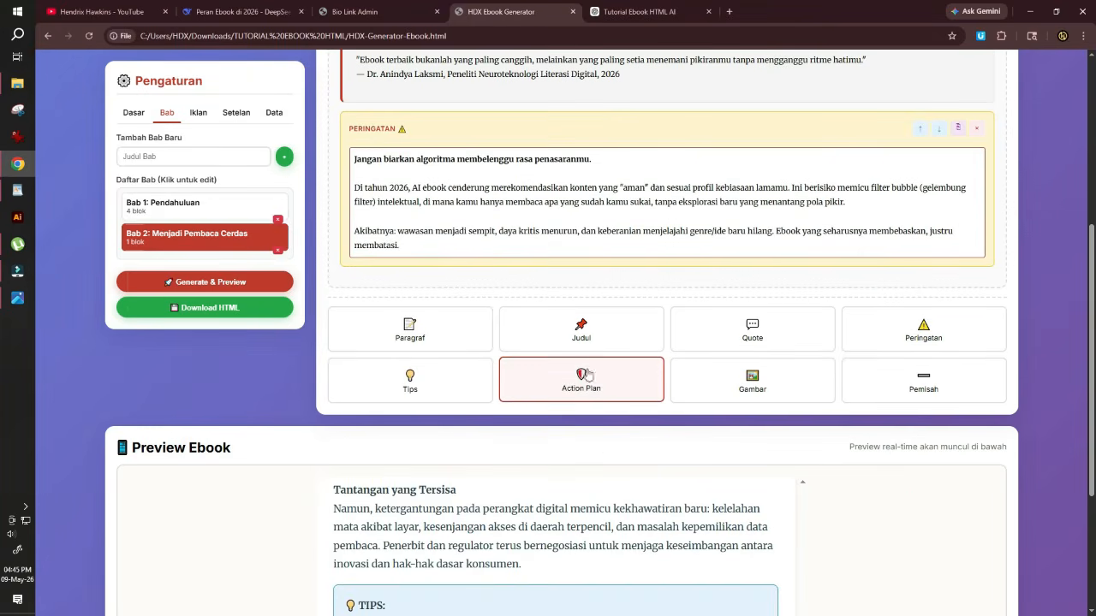
pyautogui.click(581, 382)
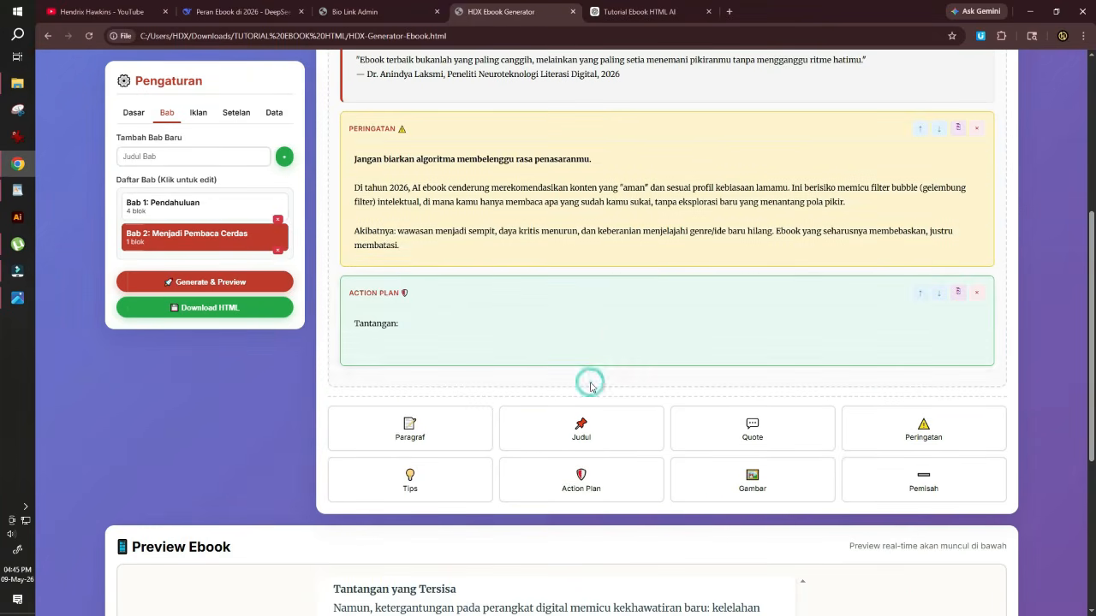
pyautogui.tripleClick(407, 323)
# - Paste the action plan over the placeholder and bold the 'Minggu 1 – Audit Diri' heading
pyautogui.write('Action Plan (Rencana Aksi) 30 Hari Terapkan langkah nyata ini untuk menyelaraskan kebiasaanmu dengan potensi penuh ebook 2026:  Minggu 1 – Audit Diri  Catat: genre apa saja yang sudah kamu baca dalam 3 bulan terakhir melalui riwayat ebookmu.  Identifikasi: apakah 80% berasal dari rekomendasi AI? Tandai sebagai zona nyaman.  Minggu 2 – Eksplorasi Paksa  Pilih 1 ebook dari kategori pengetahuan baru (sains, filsafat, keterampilan teknis) yang tidak pernah menarik minatmu sebelumnya.  Atur target: baca minimal 2 bab penuh tanpa menyerah di tengah jalan.  Minggu 3 – Interupsi Cerdas  Saat membaca ebook interaktif, setiap 15 menit, tanyakan pada dirimu: "Apakah ini menguatkan pemikiran lamaku atau memberiku cara pandang baru?"  Jika jawabannya hanya "menguatkan", matikan fitur AI personalisasi selama 30 menit.  Minggu 4 – Refleksi dan Tindak Lanjut  Buat peta pikiran (mind map) dari 3 ebook yang telah selesai dibaca bulan ini, dengan alat bawaan ebook atau aplikasi pihak ketiga.  Bagikan ringkasanmu ke komunitas baca daring (forum lokal atau grup media sosial) dan minta umpan balik kritis.  Rencanakan satu ebook cetak fisik sebagai penyeimbang, untuk mengembalikan sensasi membaca tanpa gangguan digital.  Dengan mengikuti action plan di atas, kamu tidak hanya mengonsumsi ebook, tetapi benar-benar menguasainya sebagai alat perkembangan diri. Selamat membaca cerdas di era 2026!')
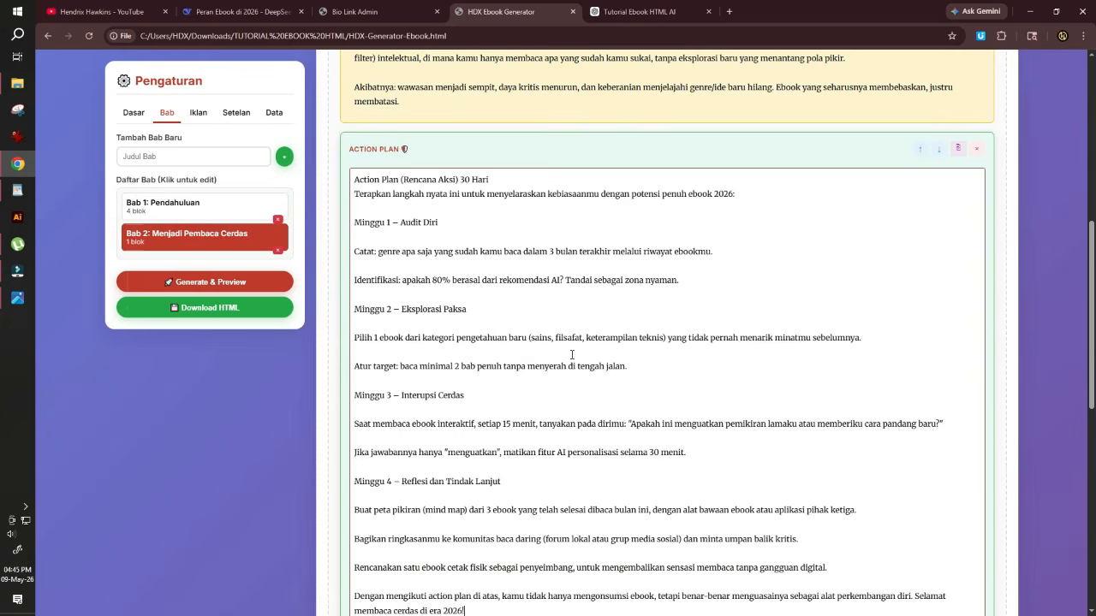
pyautogui.scroll(1, 512, 301)
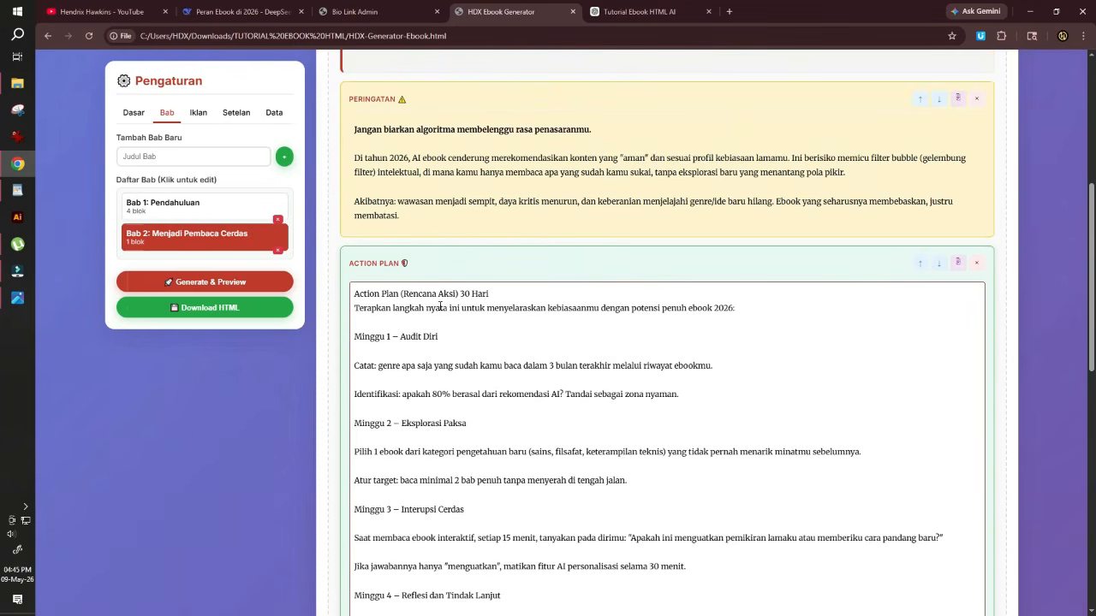
pyautogui.scroll(2, 440, 305)
pyautogui.moveTo(447, 332); pyautogui.dragTo(371, 326)
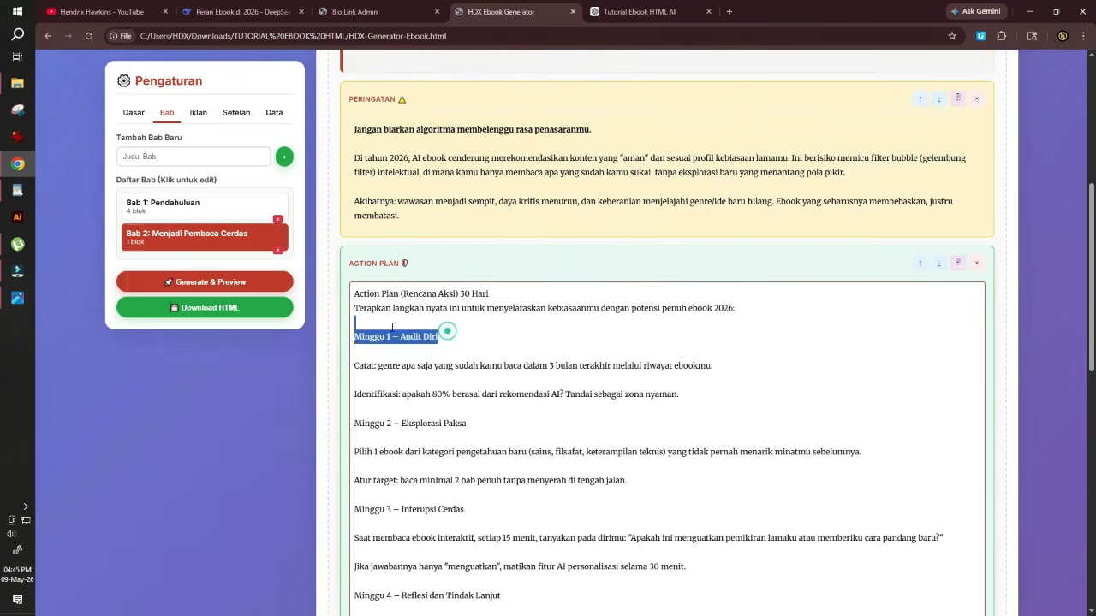
pyautogui.click(379, 340)
pyautogui.moveTo(440, 337); pyautogui.dragTo(352, 337)
pyautogui.scroll(5, 461, 302)
pyautogui.scroll(2, 459, 302)
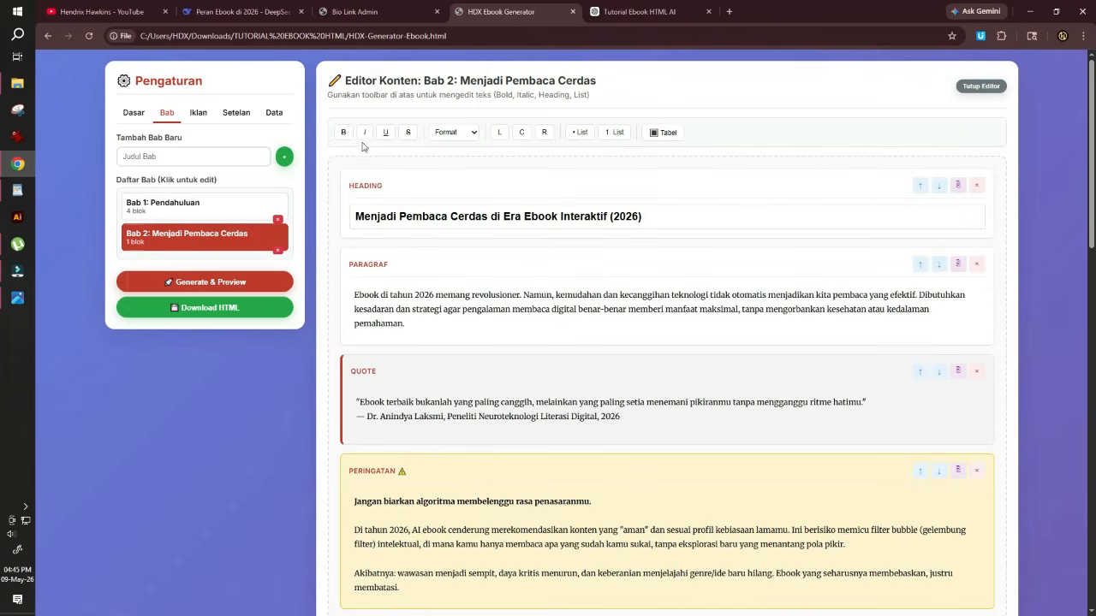
pyautogui.click(343, 133)
pyautogui.scroll(-8, 499, 436)
pyautogui.click(440, 313)
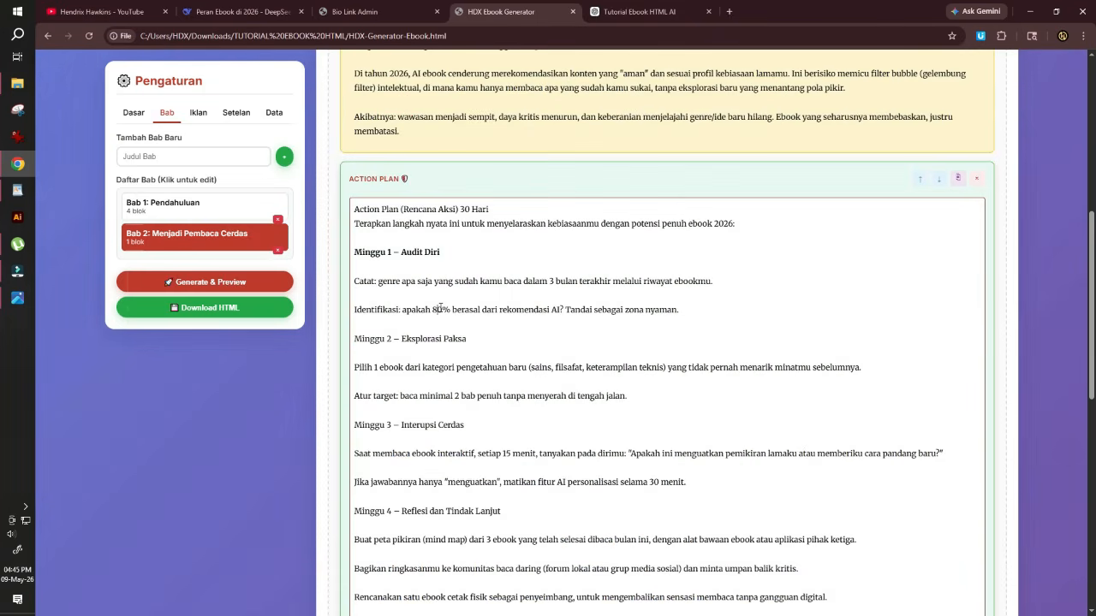
# - Remove the blank line under Minggu 1 and bullet the Catat and Identifikasi lines
pyautogui.click(718, 283)
pyautogui.press('Delete')
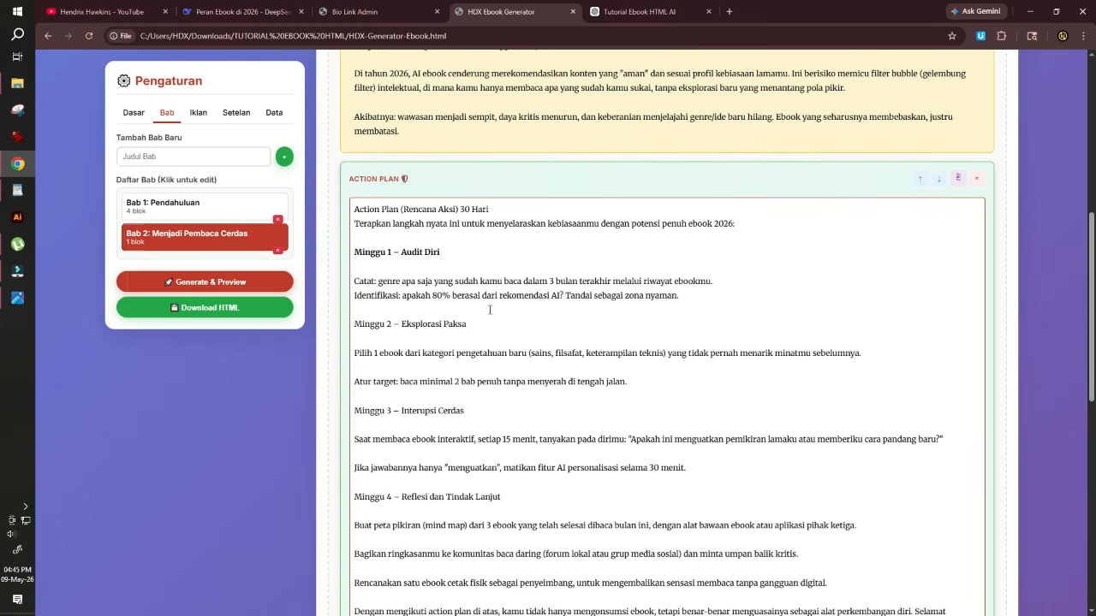
pyautogui.moveTo(400, 279); pyautogui.dragTo(420, 296)
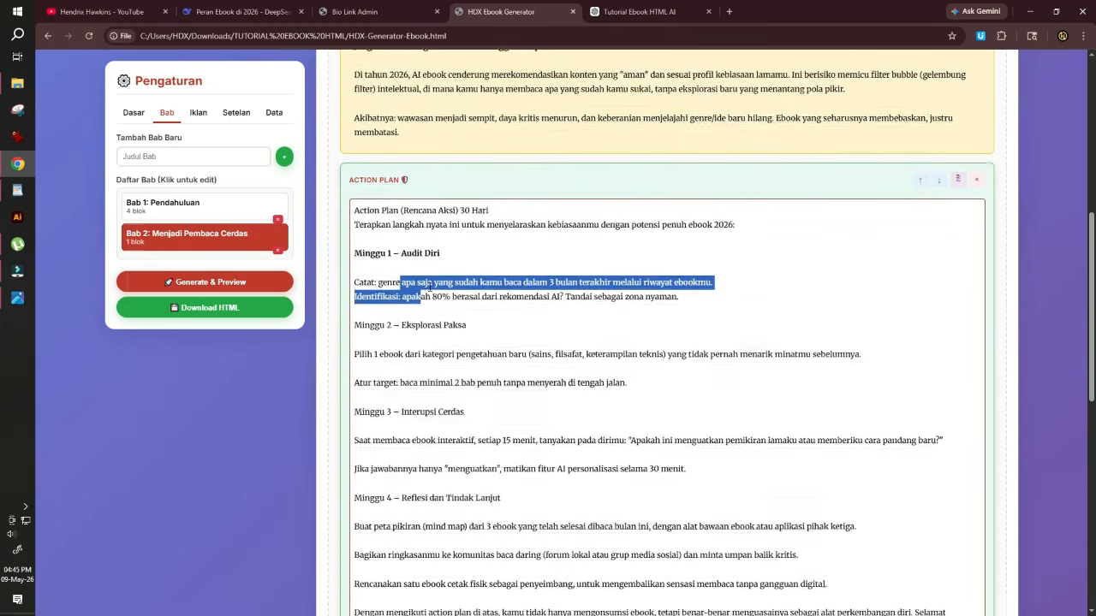
pyautogui.scroll(5, 525, 180)
pyautogui.click(580, 132)
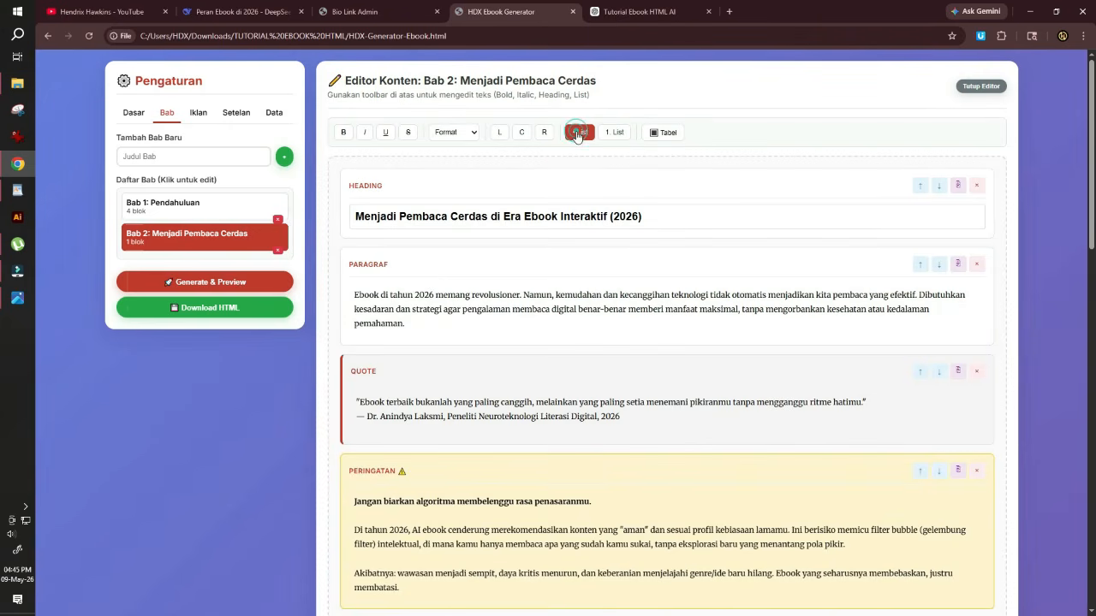
pyautogui.scroll(-5, 494, 464)
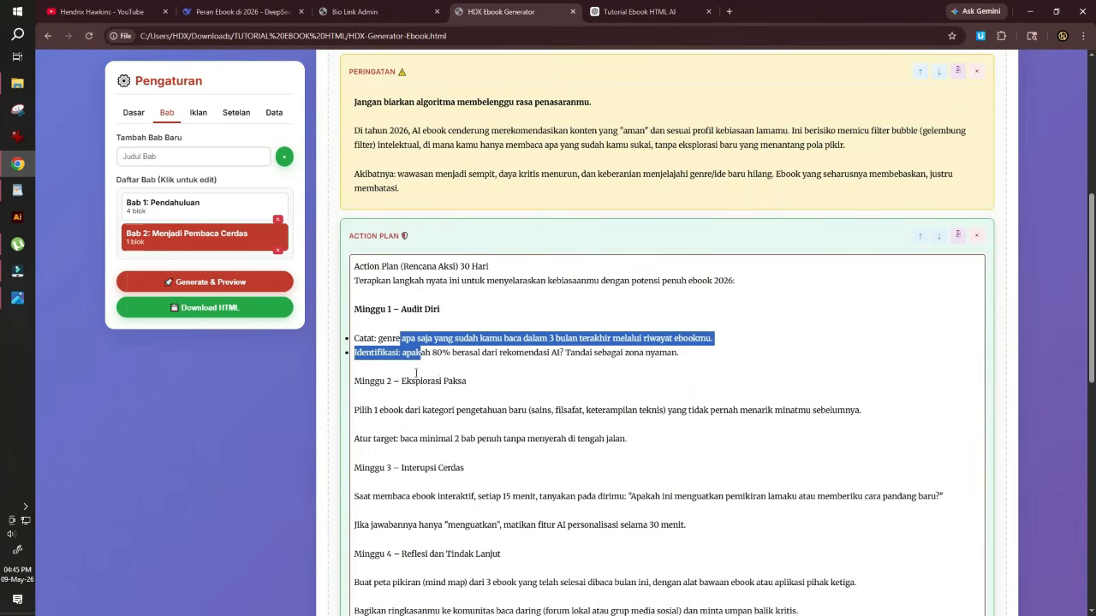
pyautogui.click(448, 380)
# - Bold the 'Minggu 2 – Eksplorasi Paksa' heading
pyautogui.moveTo(472, 381); pyautogui.dragTo(354, 382)
pyautogui.scroll(1, 413, 335)
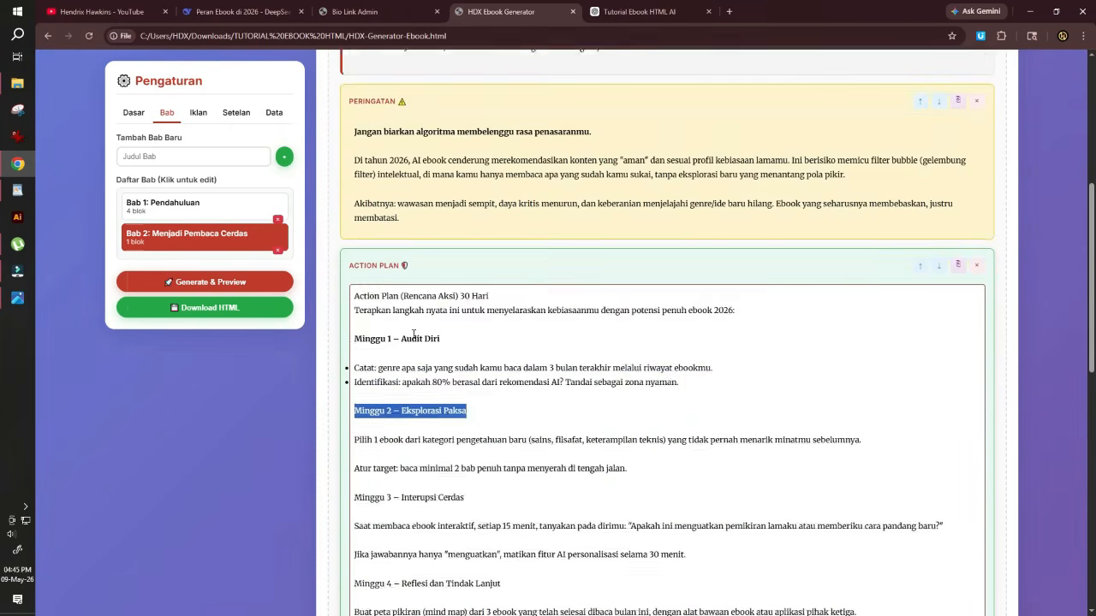
pyautogui.scroll(4, 413, 335)
pyautogui.click(344, 135)
pyautogui.scroll(-1, 480, 434)
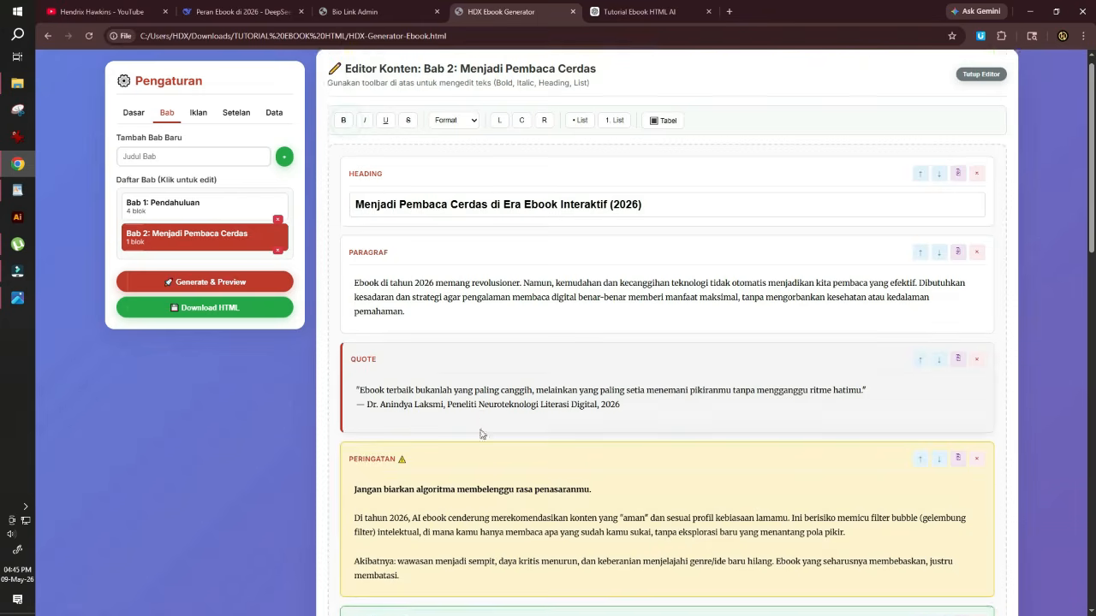
pyautogui.scroll(-10, 480, 434)
pyautogui.click(424, 233)
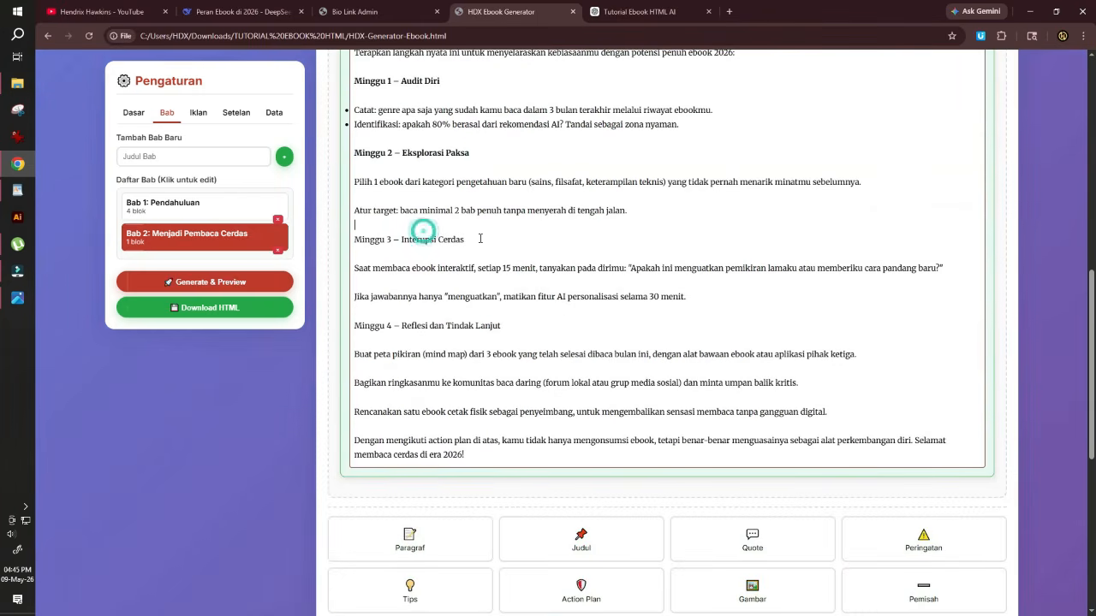
# - Remove the blank line between the two Minggu 2 items and bullet them
pyautogui.moveTo(466, 240); pyautogui.dragTo(355, 242)
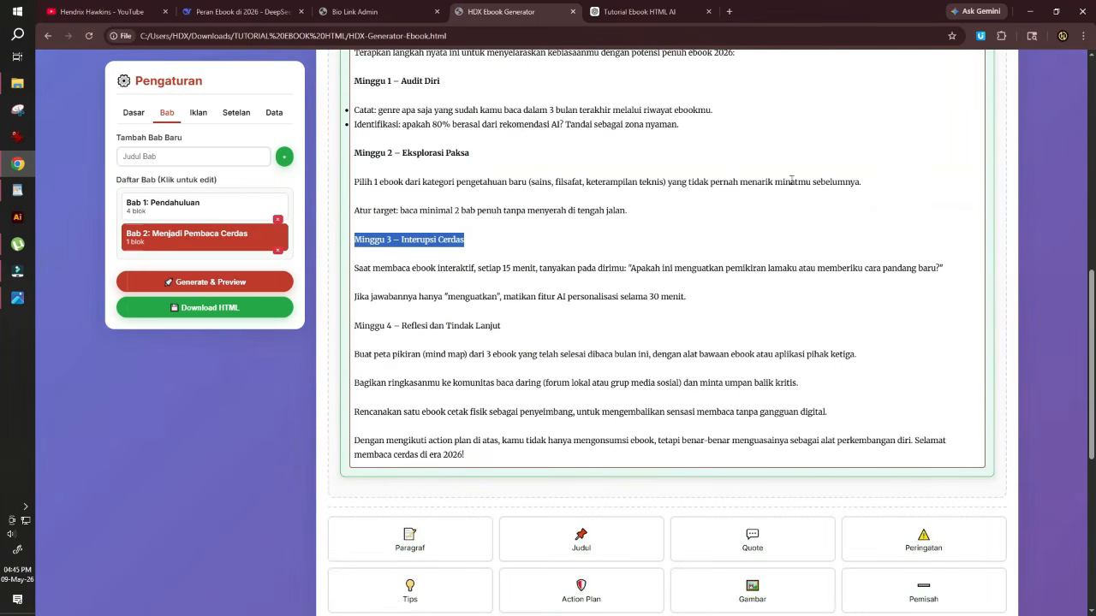
pyautogui.click(863, 179)
pyautogui.press('Delete')
pyautogui.moveTo(636, 196); pyautogui.dragTo(356, 182)
pyautogui.scroll(8, 496, 198)
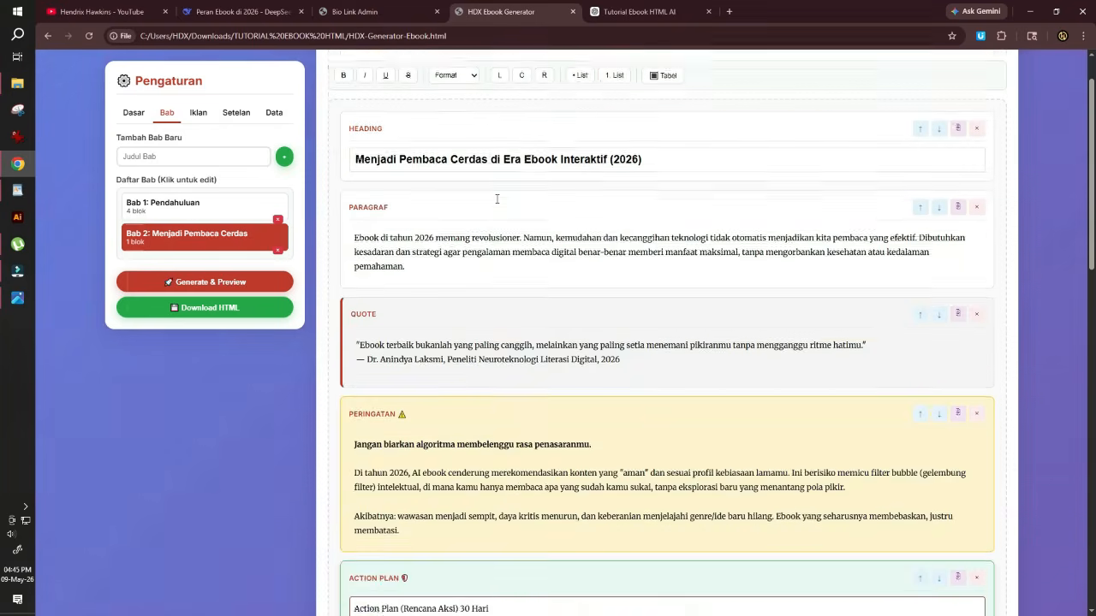
pyautogui.click(578, 134)
pyautogui.scroll(-7, 494, 416)
pyautogui.click(469, 310)
# - Remove the blank line between the Minggu 3 paragraphs and turn them into bullets
pyautogui.moveTo(690, 340); pyautogui.dragTo(353, 316)
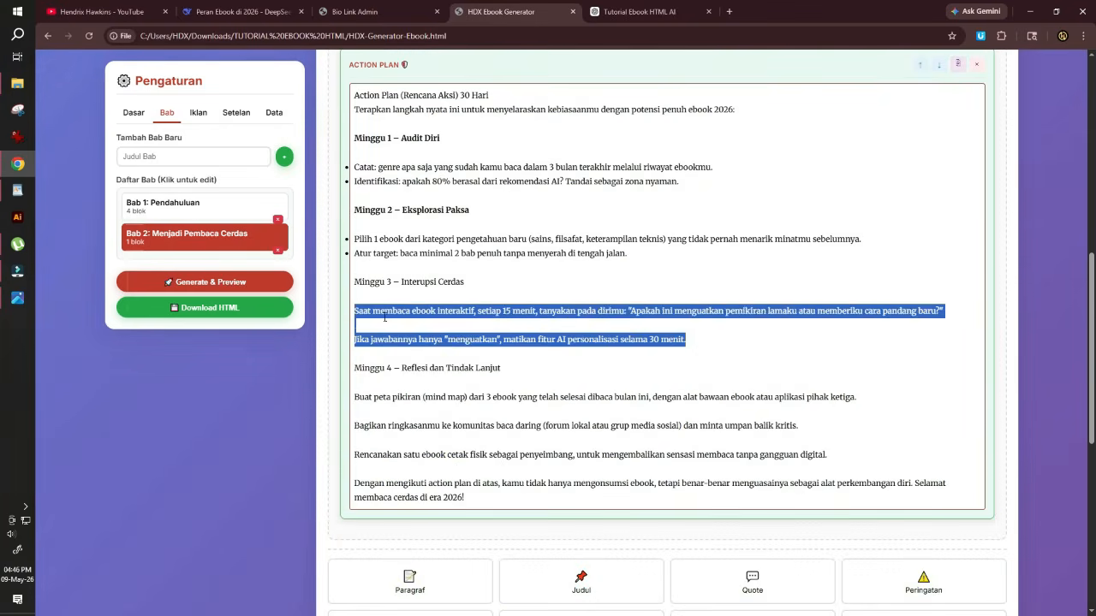
pyautogui.click(402, 325)
pyautogui.press('Delete')
pyautogui.moveTo(690, 327); pyautogui.dragTo(341, 313)
pyautogui.scroll(7, 548, 214)
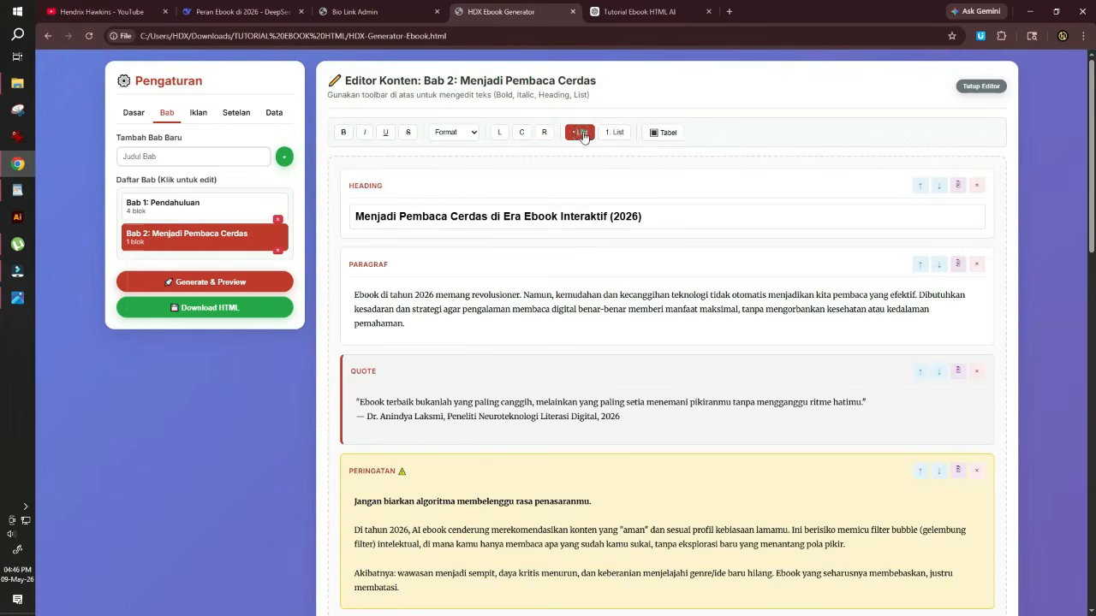
pyautogui.click(580, 133)
pyautogui.scroll(-7, 425, 416)
pyautogui.moveTo(688, 383); pyautogui.dragTo(343, 366)
pyautogui.scroll(7, 548, 257)
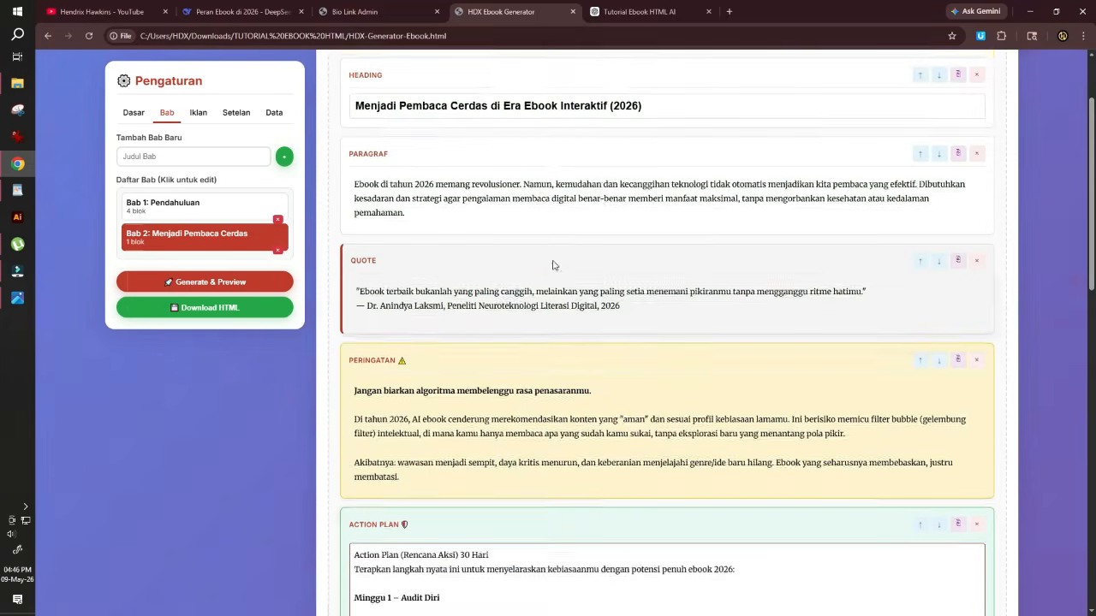
pyautogui.click(580, 133)
pyautogui.scroll(-7, 480, 428)
# - Delete the blank lines between the Minggu 4 paragraphs
pyautogui.moveTo(527, 355); pyautogui.dragTo(349, 354)
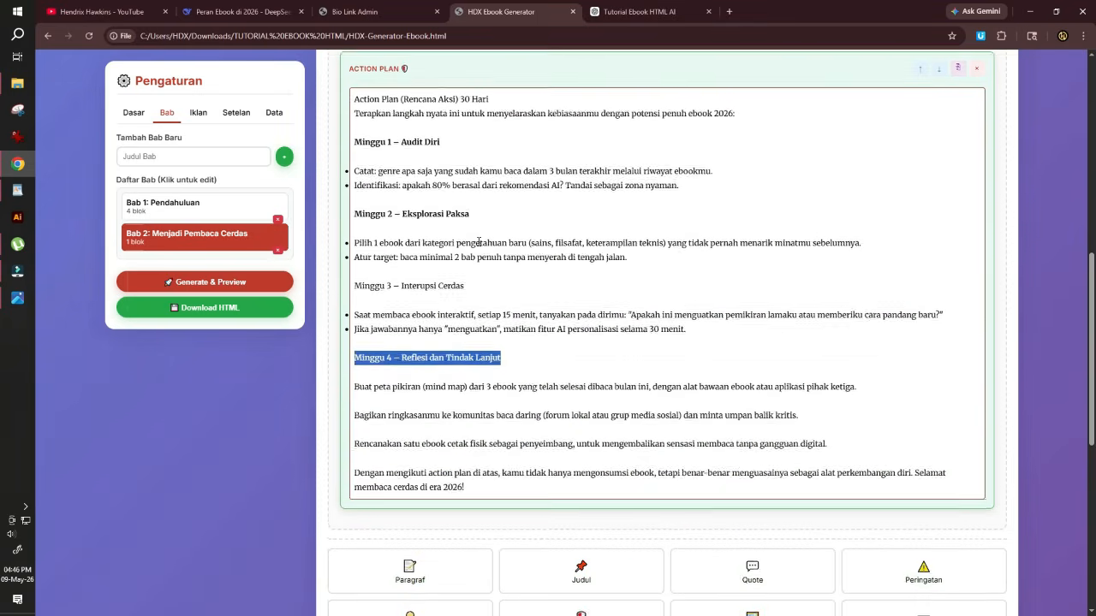
pyautogui.scroll(7, 503, 484)
pyautogui.scroll(-7, 503, 483)
pyautogui.click(861, 384)
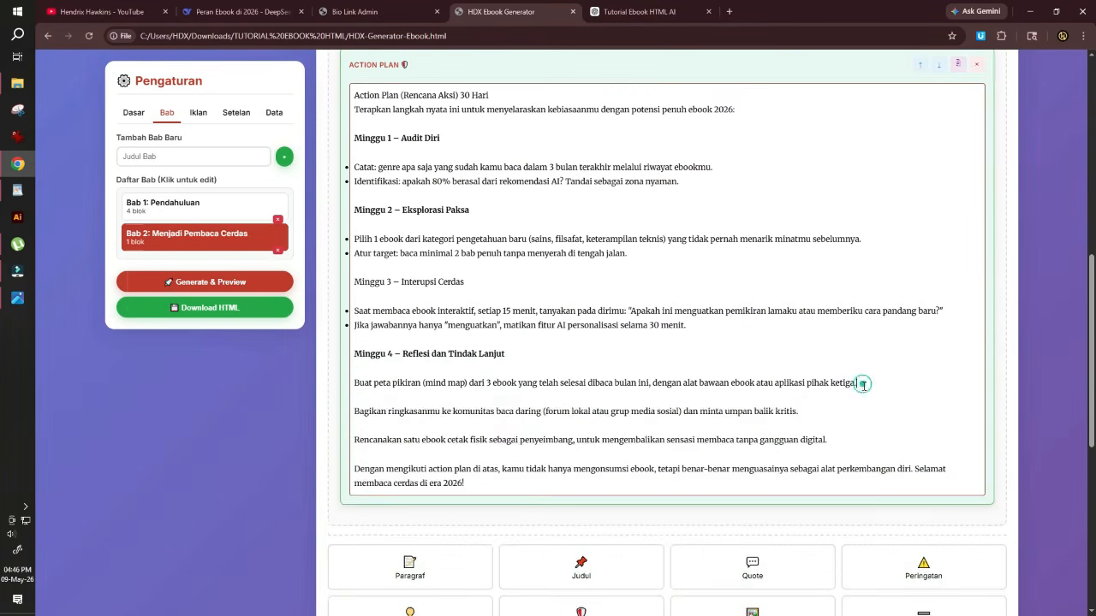
pyautogui.press('Delete')
pyautogui.click(825, 401)
pyautogui.press('Delete')
# - Bullet all three final Minggu 4 lines
pyautogui.moveTo(848, 411); pyautogui.dragTo(338, 383)
pyautogui.scroll(7, 503, 343)
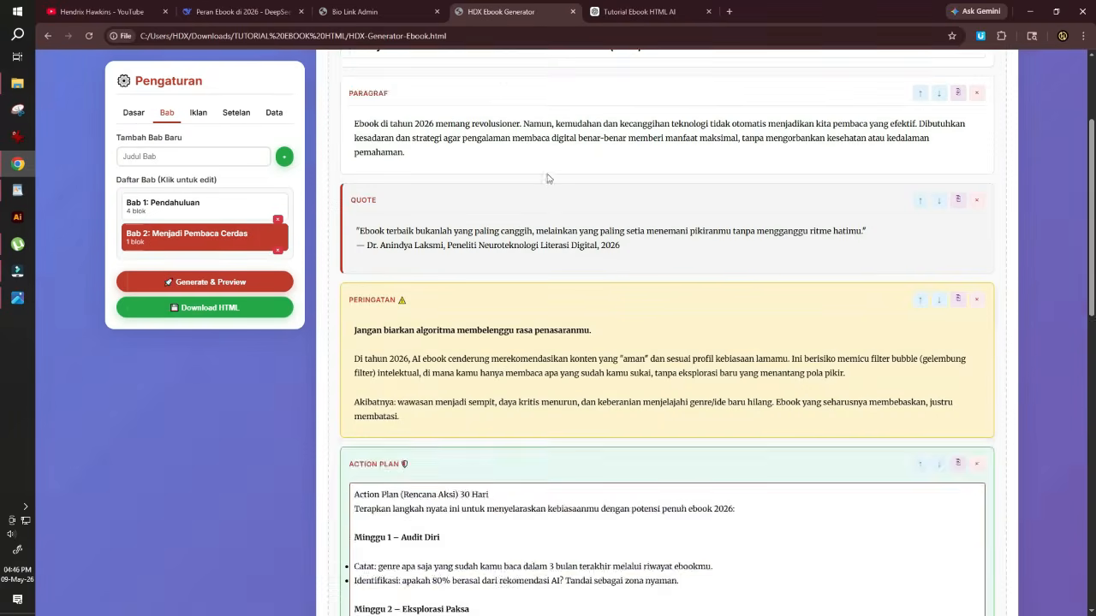
pyautogui.click(580, 133)
pyautogui.scroll(-7, 502, 428)
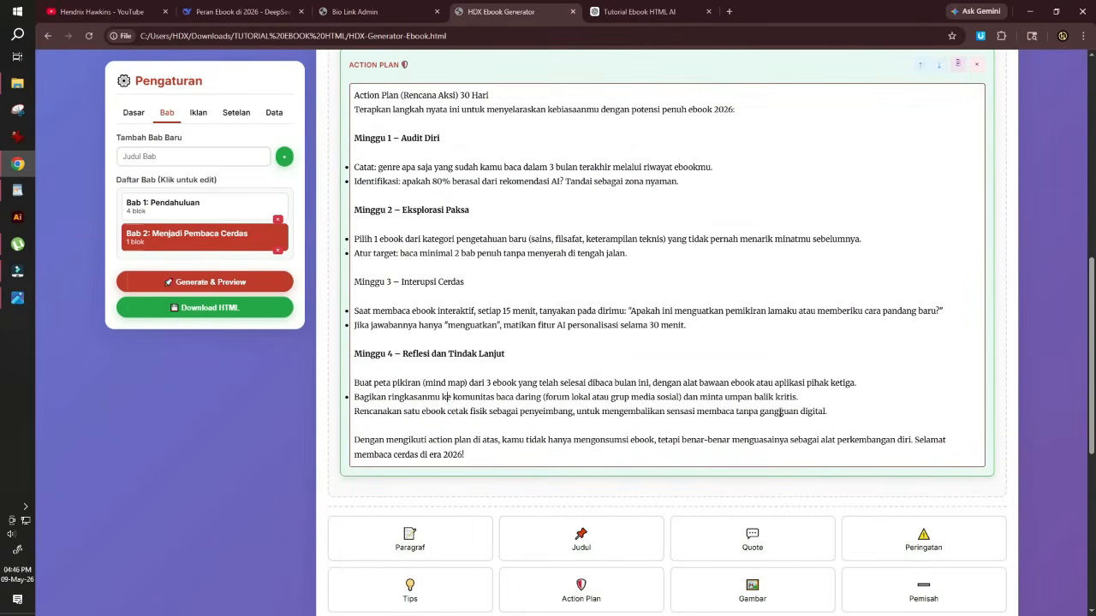
pyautogui.moveTo(827, 411); pyautogui.dragTo(349, 382)
pyautogui.scroll(7, 502, 343)
pyautogui.click(581, 80)
pyautogui.scroll(-7, 486, 480)
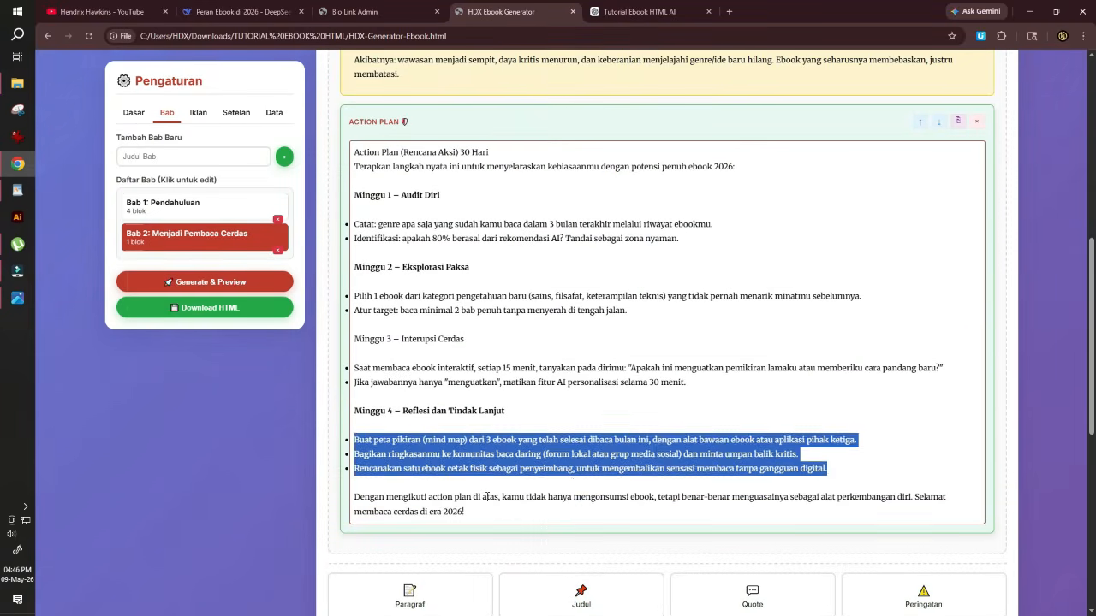
# - Italicize the three Minggu 4 bullet lines, then undo that italic formatting
pyautogui.scroll(7, 483, 462)
pyautogui.click(364, 139)
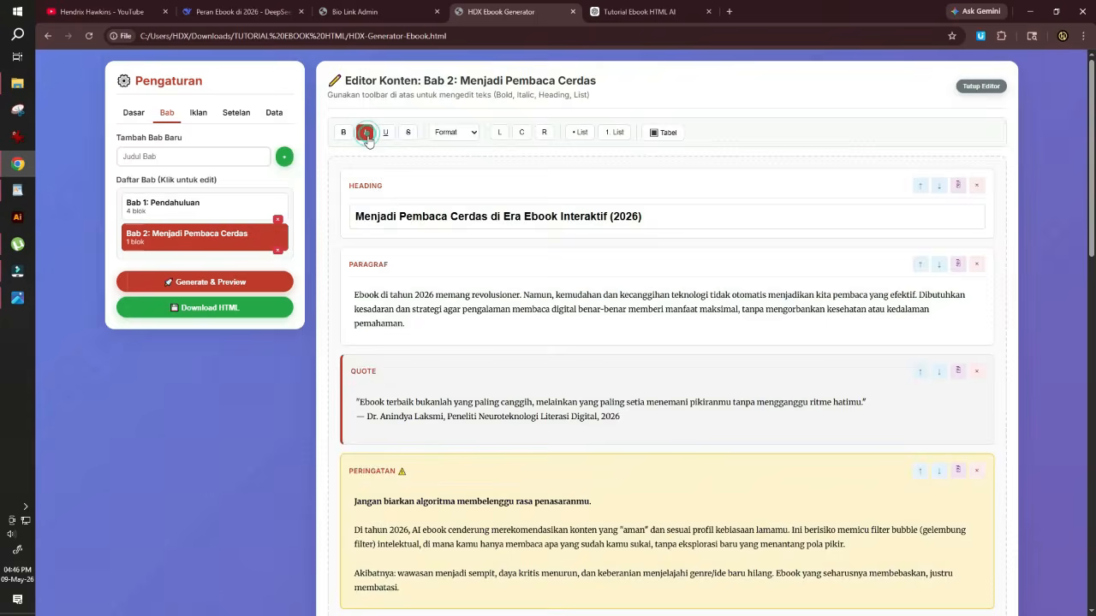
pyautogui.scroll(-7, 560, 421)
pyautogui.scroll(-2, 561, 420)
pyautogui.click(469, 401)
pyautogui.hotkey('ctrl', 'z')
# - Italicize the closing 'Dengan mengikuti action plan…' paragraph
pyautogui.moveTo(476, 398); pyautogui.dragTo(352, 380)
pyautogui.scroll(5, 419, 245)
pyautogui.scroll(5, 417, 246)
pyautogui.click(363, 137)
pyautogui.scroll(-8, 465, 386)
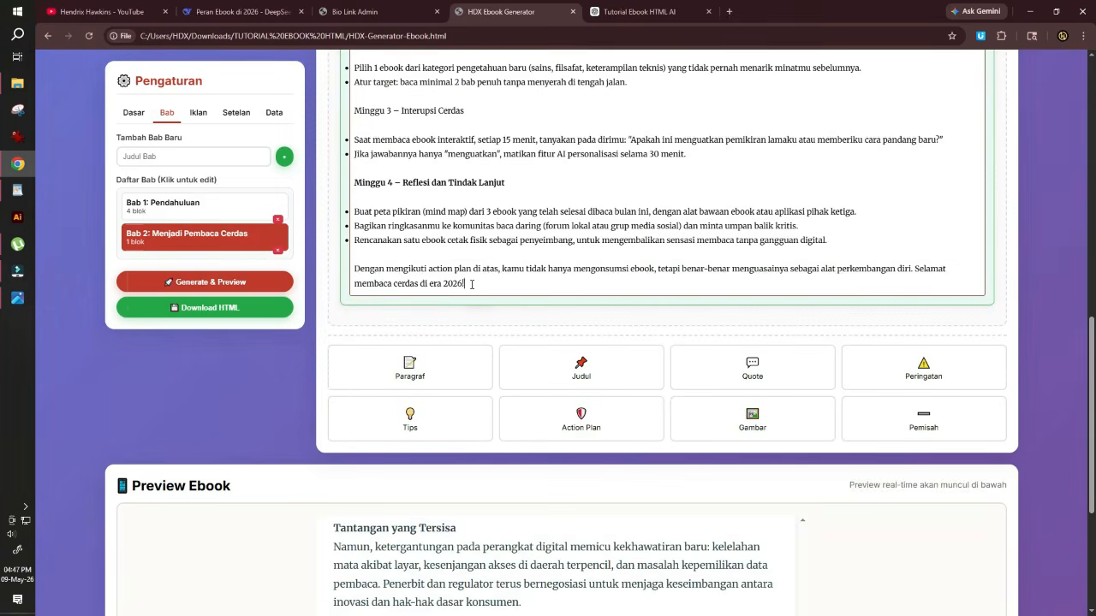
pyautogui.scroll(6, 417, 256)
pyautogui.click(364, 133)
pyautogui.scroll(-5, 452, 356)
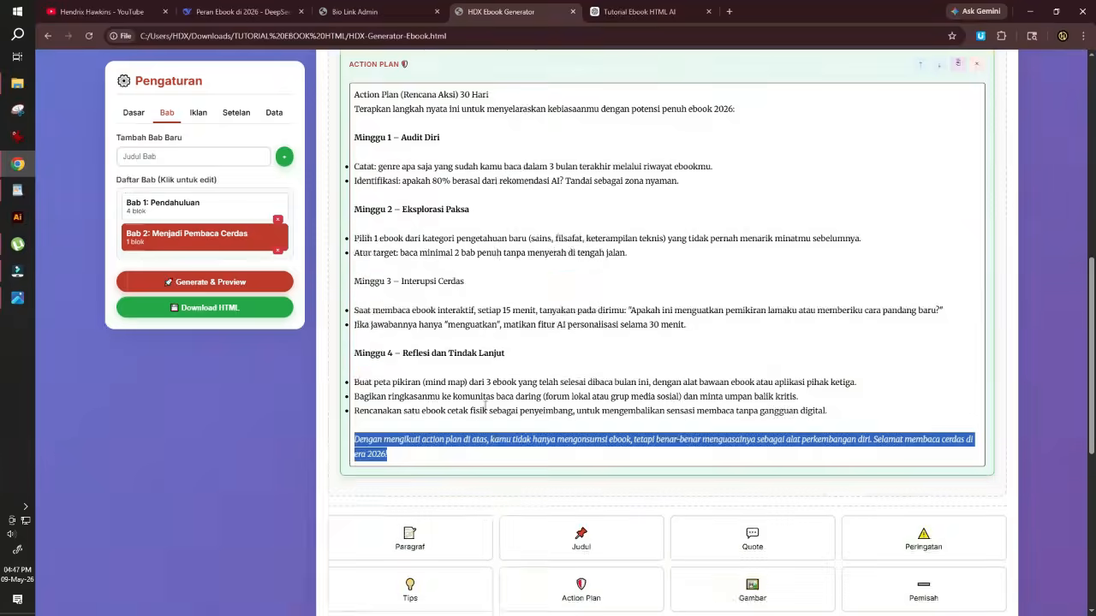
pyautogui.click(448, 332)
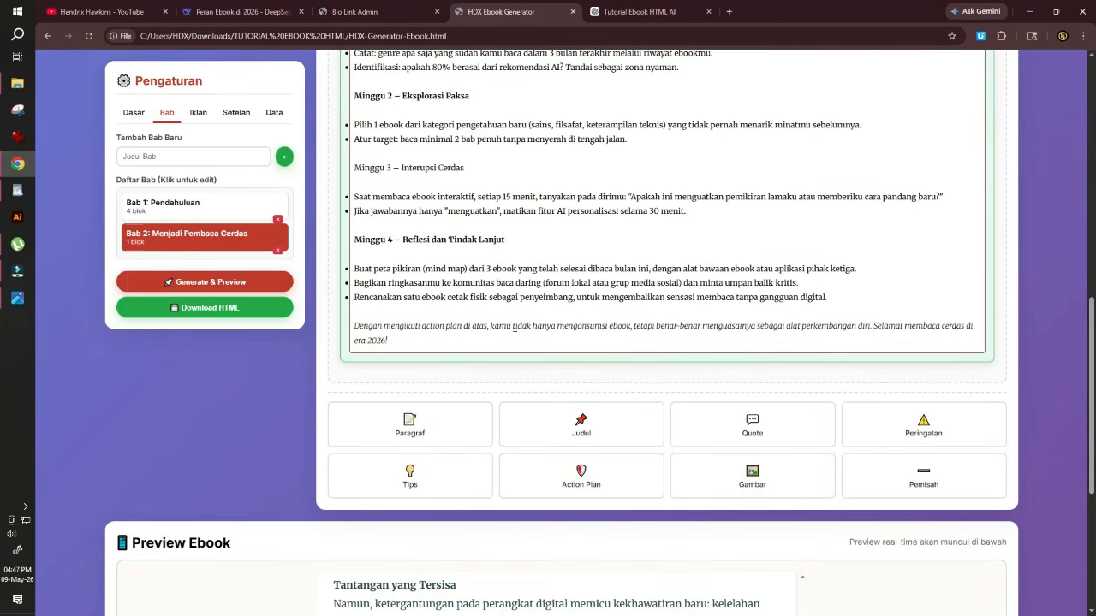
pyautogui.scroll(3, 514, 328)
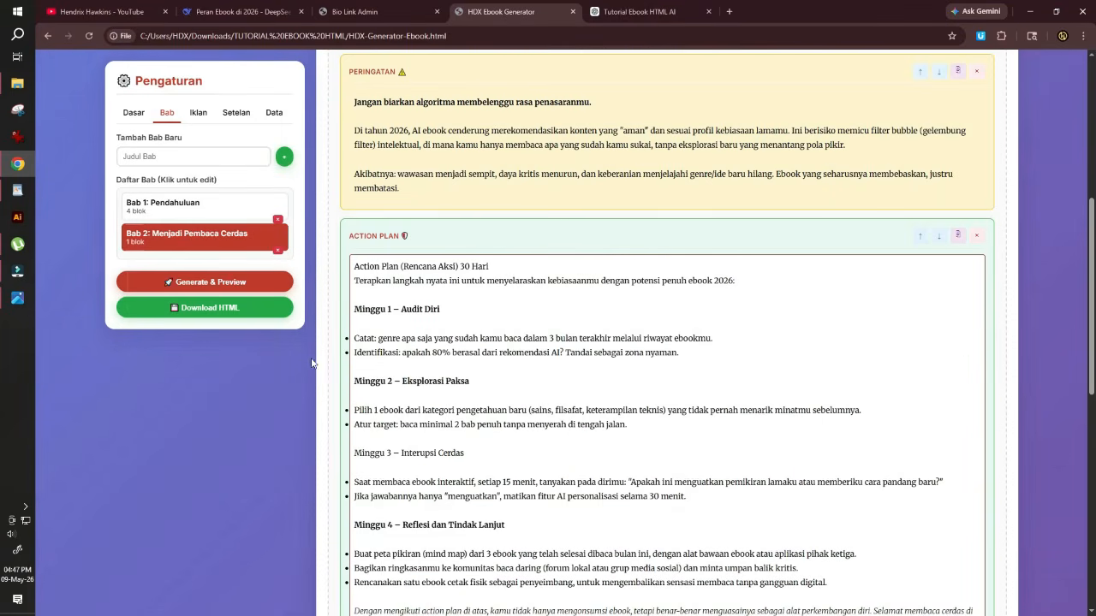
# - Regenerate the ebook preview and browse from Daftar Isi into Bab 1: Pendahuluan
pyautogui.click(224, 281)
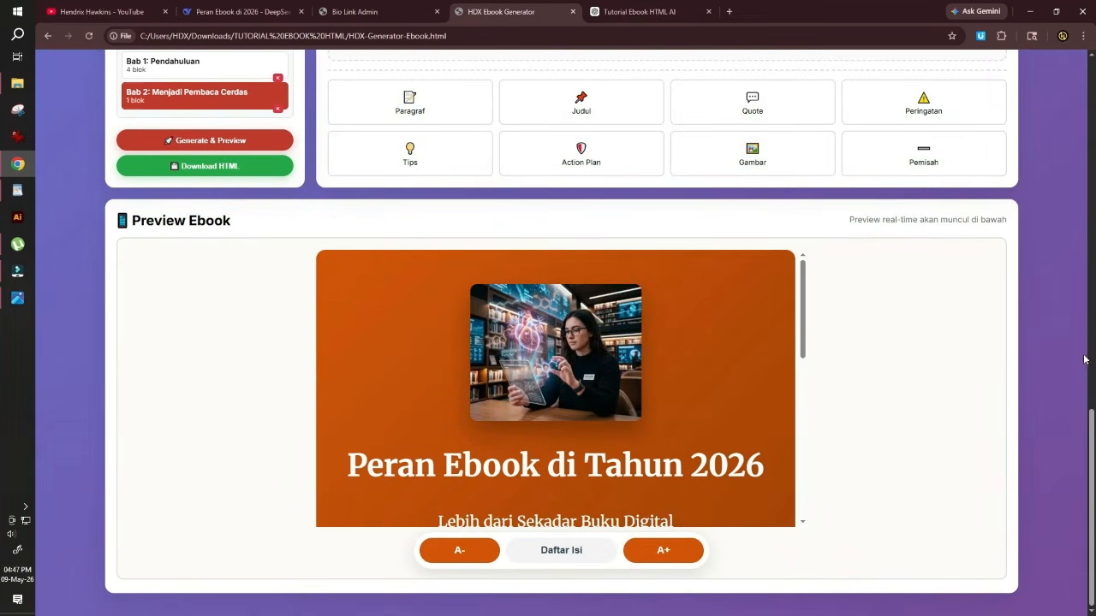
pyautogui.scroll(-5, 635, 423)
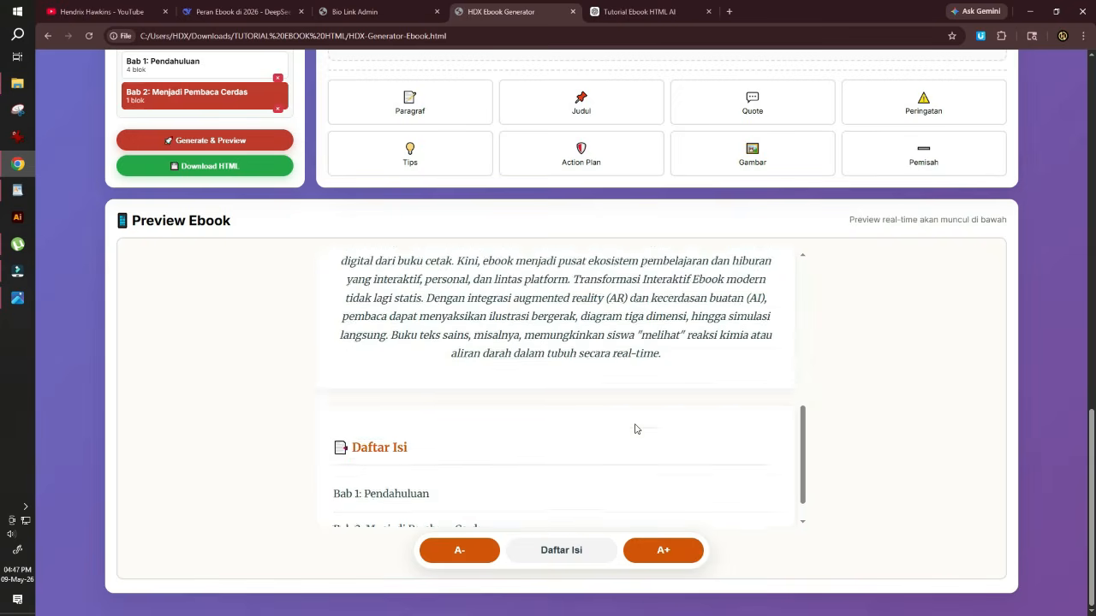
pyautogui.scroll(3, 634, 423)
pyautogui.scroll(-3, 634, 428)
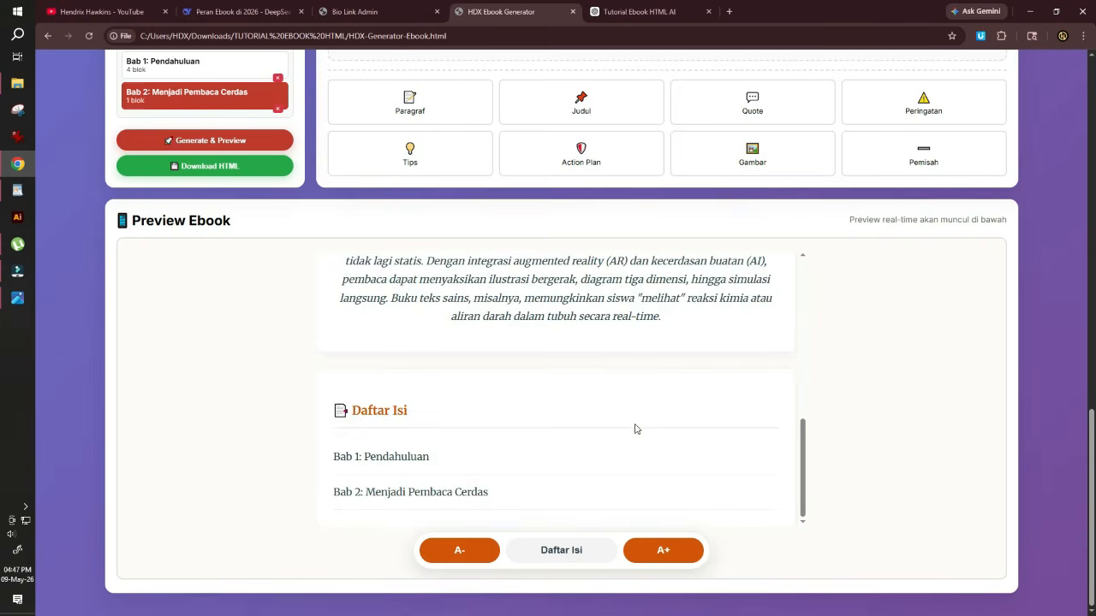
pyautogui.click(419, 459)
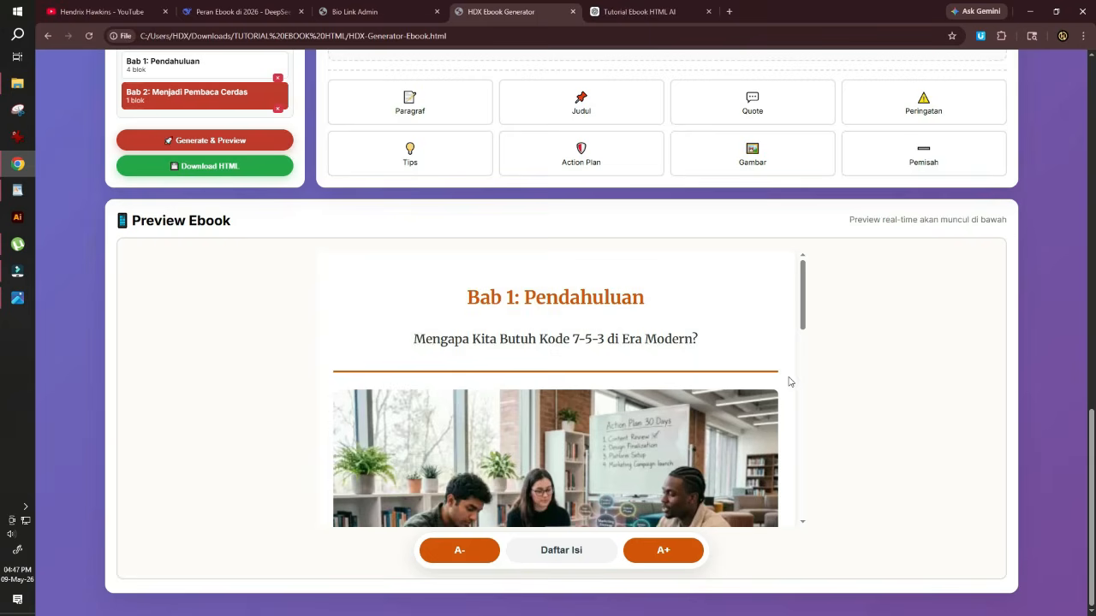
pyautogui.scroll(-10, 763, 366)
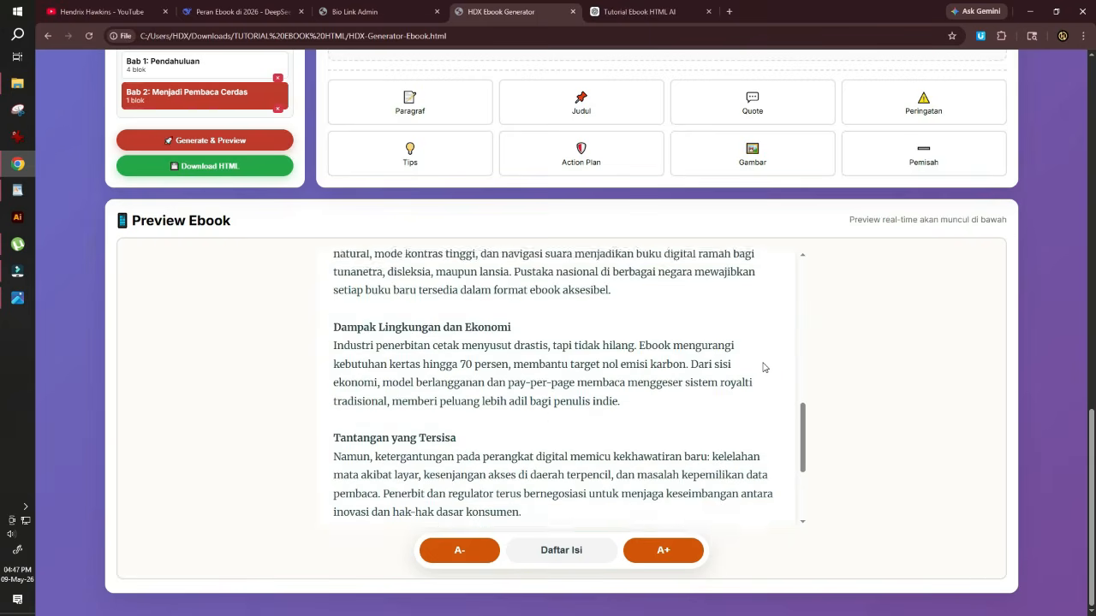
pyautogui.scroll(-2, 764, 368)
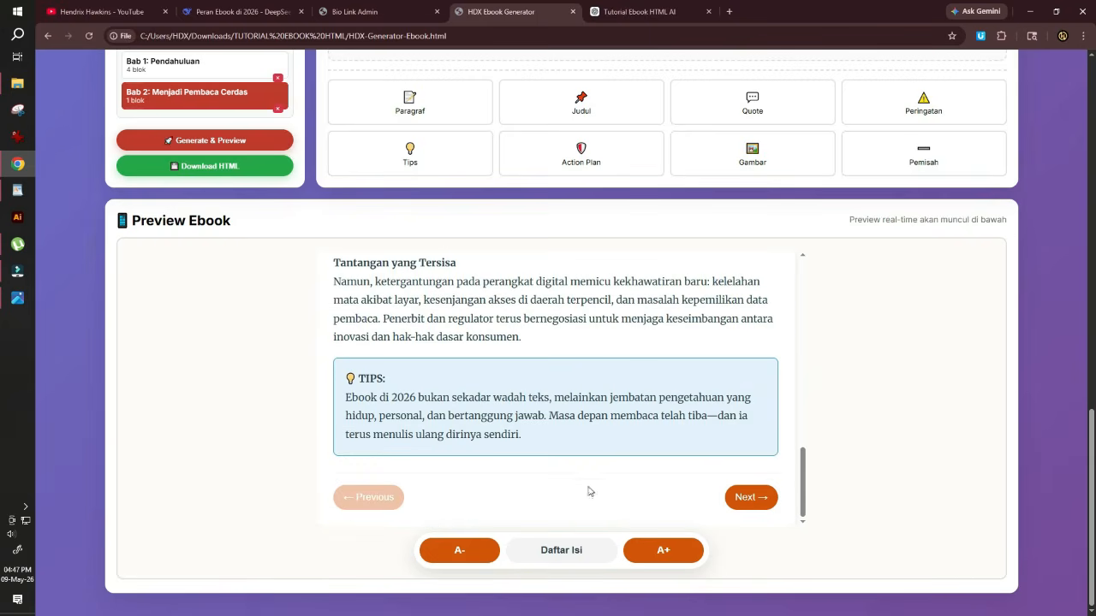
# - Review the formatted Bab 2 chapter, then start a new ad's image field in Iklan settings
pyautogui.click(751, 498)
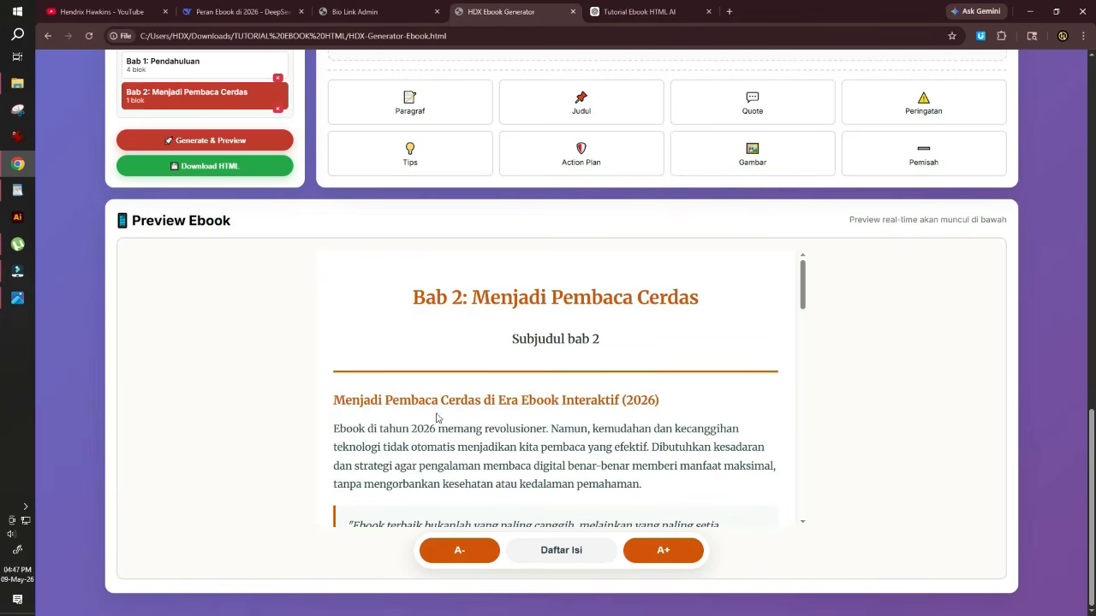
pyautogui.scroll(-8, 564, 364)
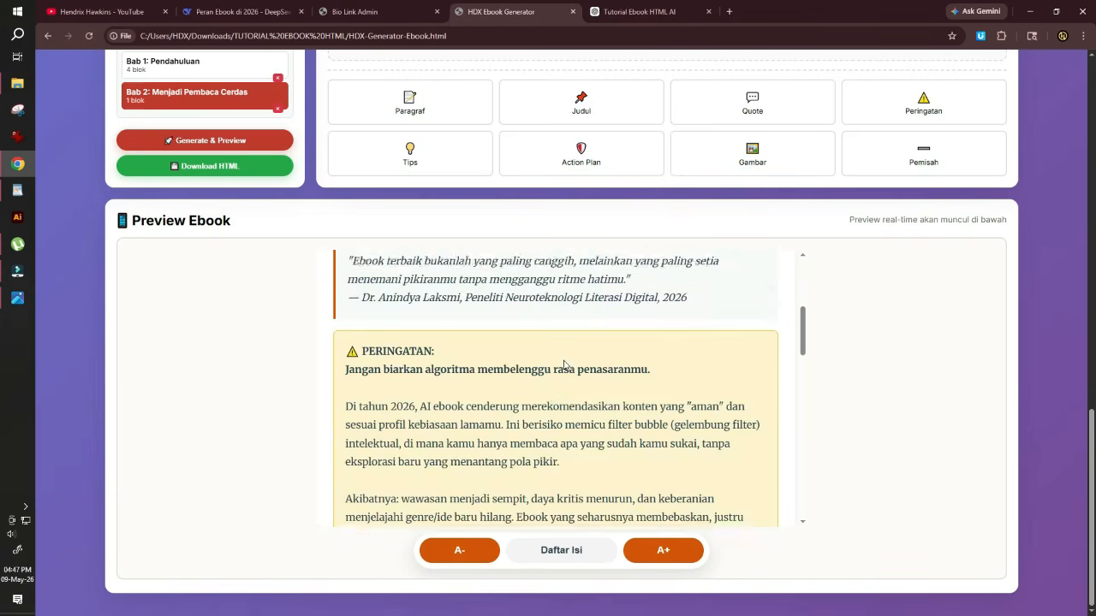
pyautogui.scroll(-8, 564, 365)
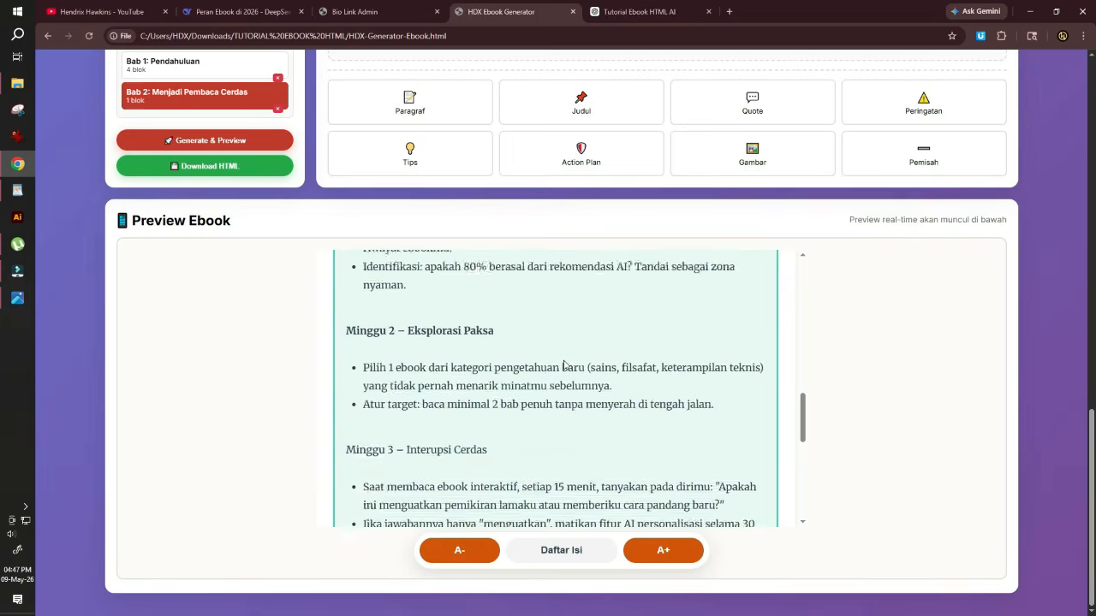
pyautogui.scroll(-2, 563, 365)
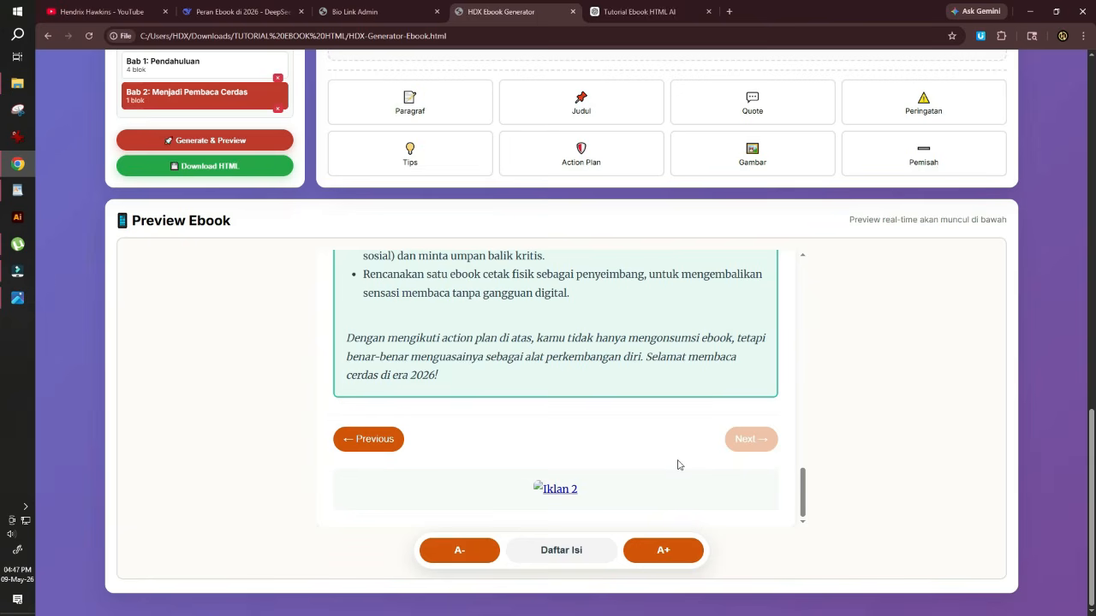
pyautogui.scroll(2, 670, 464)
pyautogui.scroll(-2, 610, 476)
pyautogui.scroll(5, 830, 378)
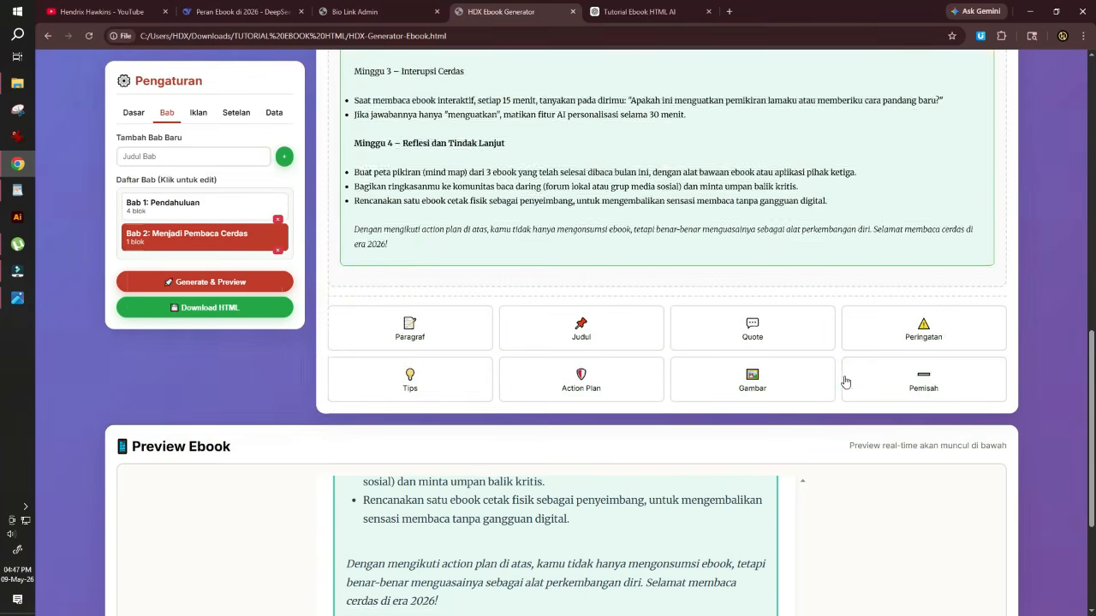
pyautogui.click(197, 114)
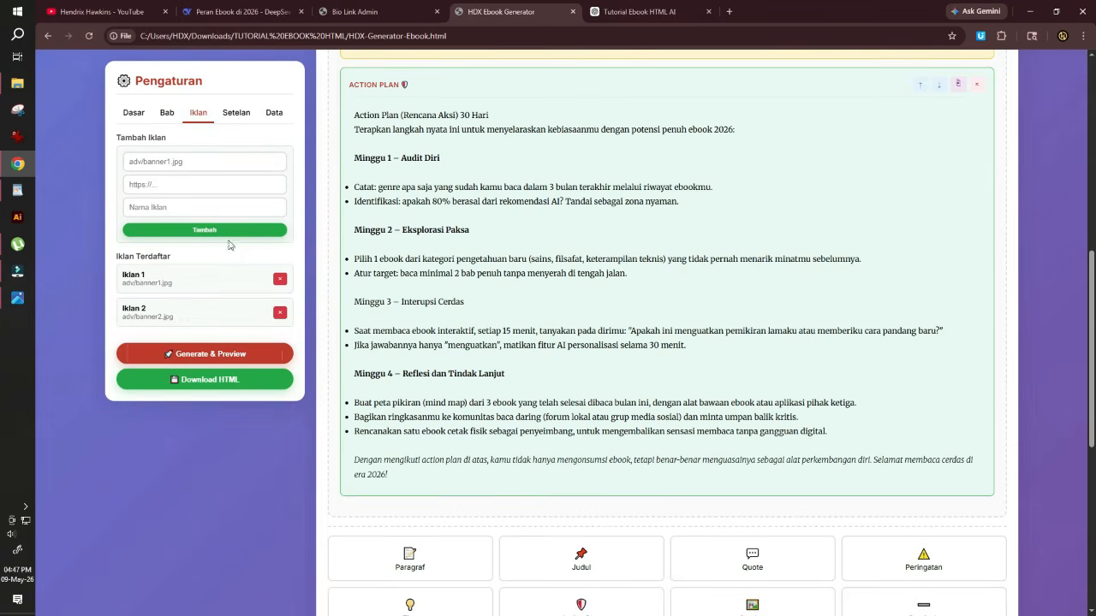
pyautogui.click(202, 162)
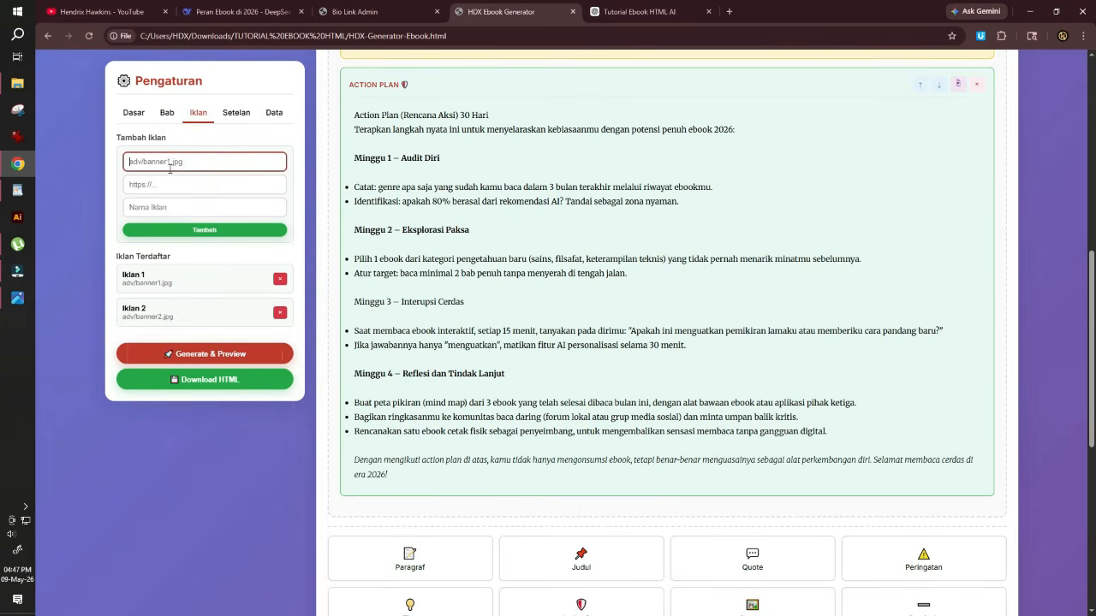
# - Select the URL ending _adv-panelo.jpg in the WordPad notes
pyautogui.click(17, 190)
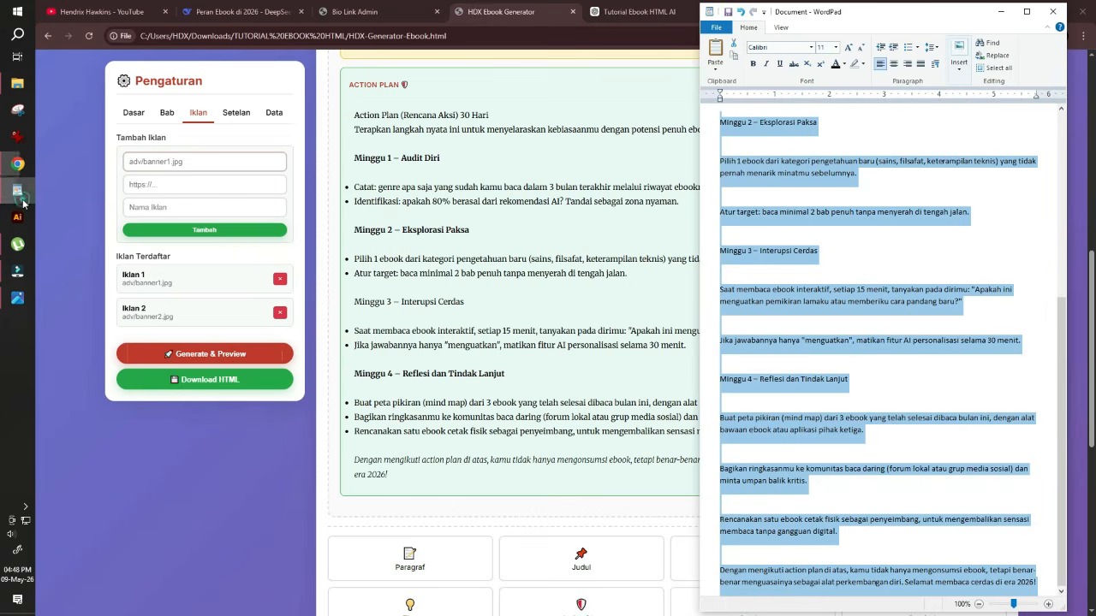
pyautogui.scroll(5, 815, 143)
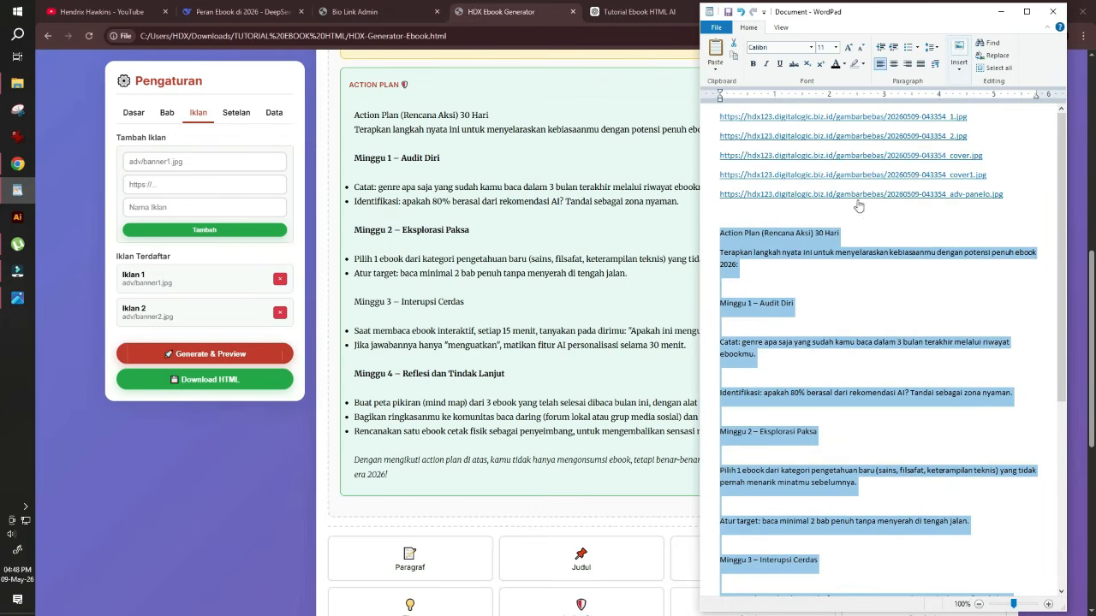
pyautogui.moveTo(1009, 190); pyautogui.dragTo(722, 200)
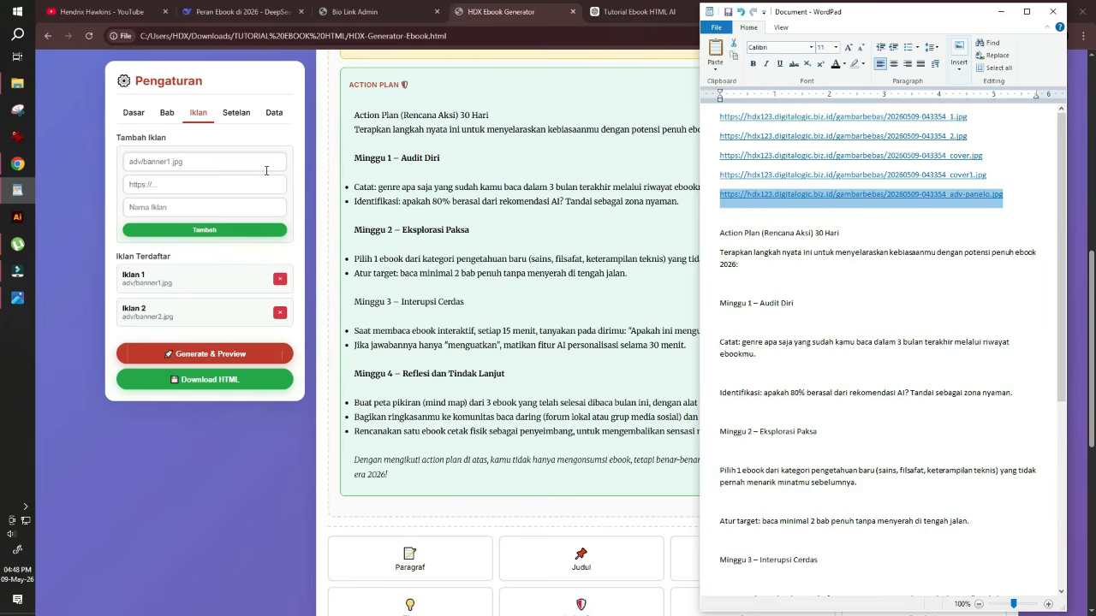
pyautogui.click(190, 168)
# - Paste the adv-panelo.jpg link into the Tambah Iklan image field
pyautogui.click(185, 185)
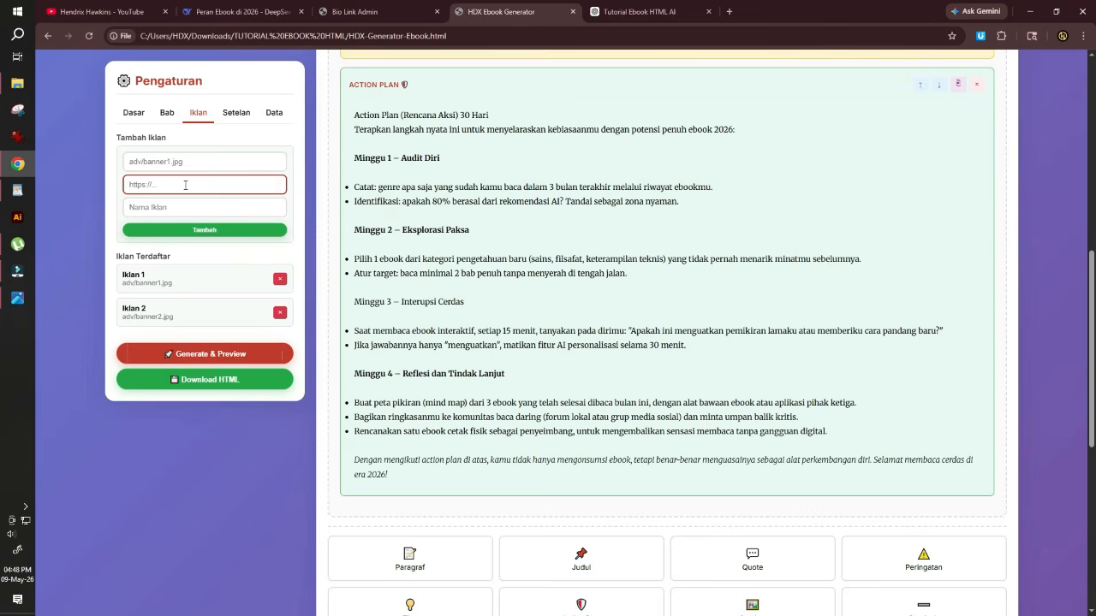
pyautogui.click(188, 162)
pyautogui.hotkey('ctrl', 'v')
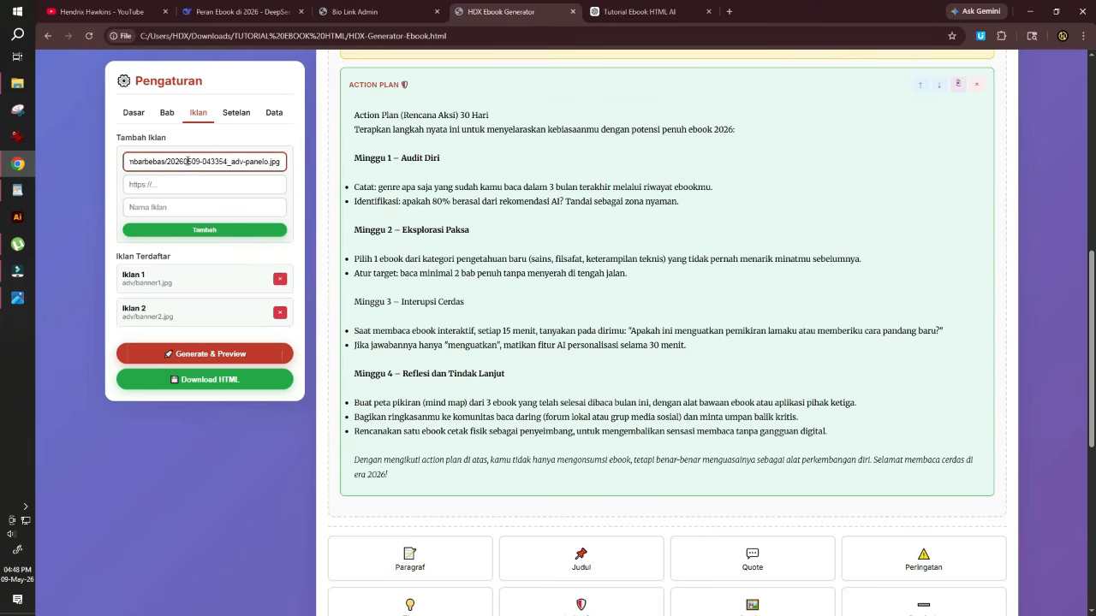
pyautogui.click(171, 183)
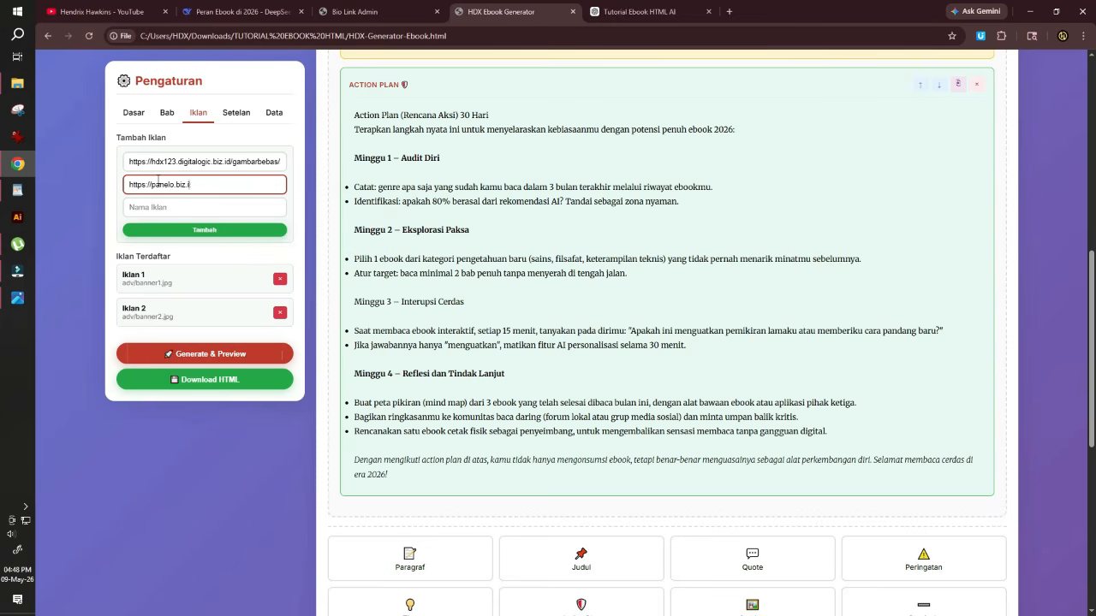
# - Name the ad 'Panelo - Gudang Produk Digital Premium' and add it to the registered ads
pyautogui.click(172, 207)
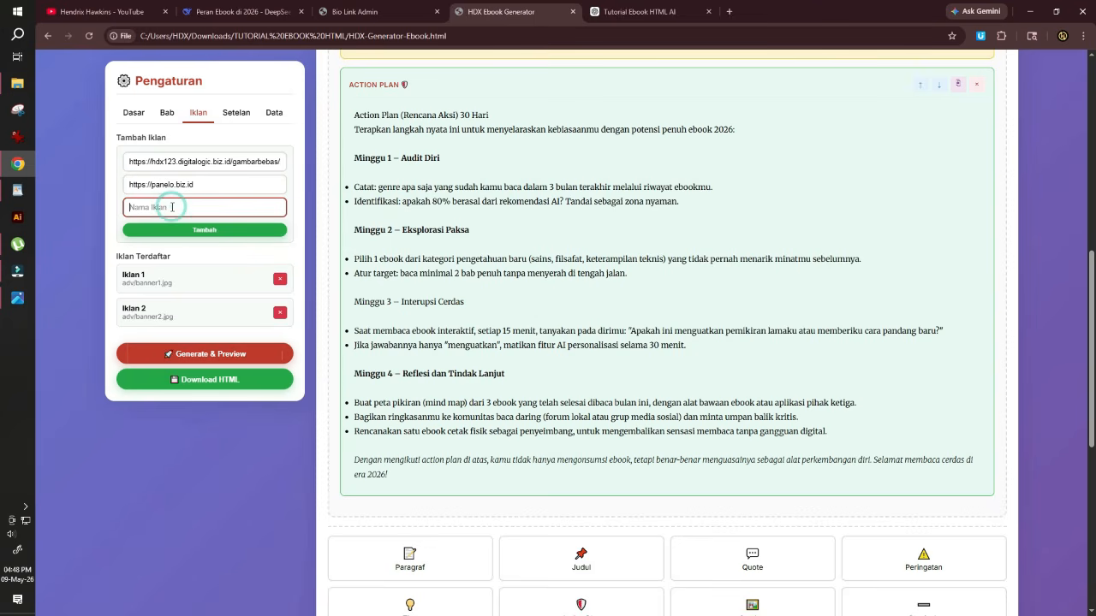
pyautogui.write('P')
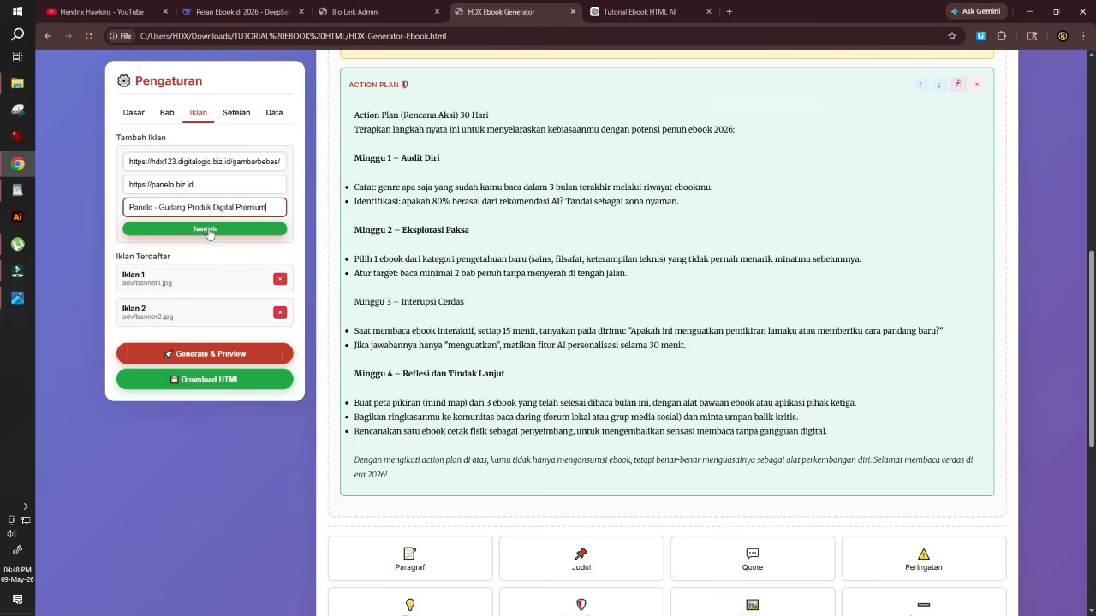
pyautogui.click(206, 231)
# - Delete the sample ads Iklan 1 and Iklan 2, leaving only the Panelo ad
pyautogui.scroll(-2, 221, 276)
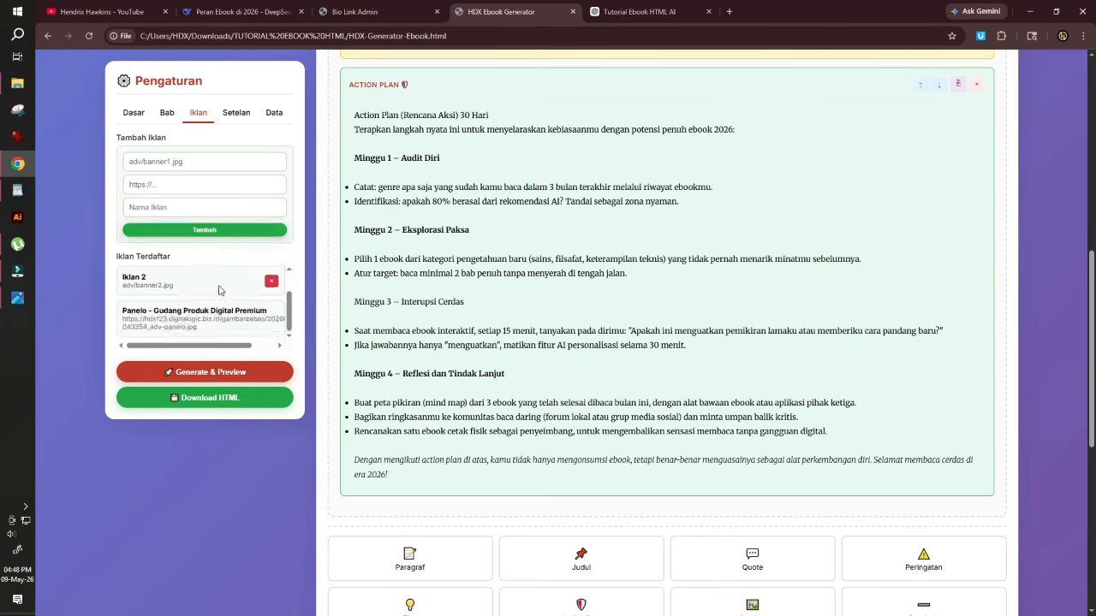
pyautogui.scroll(2, 245, 301)
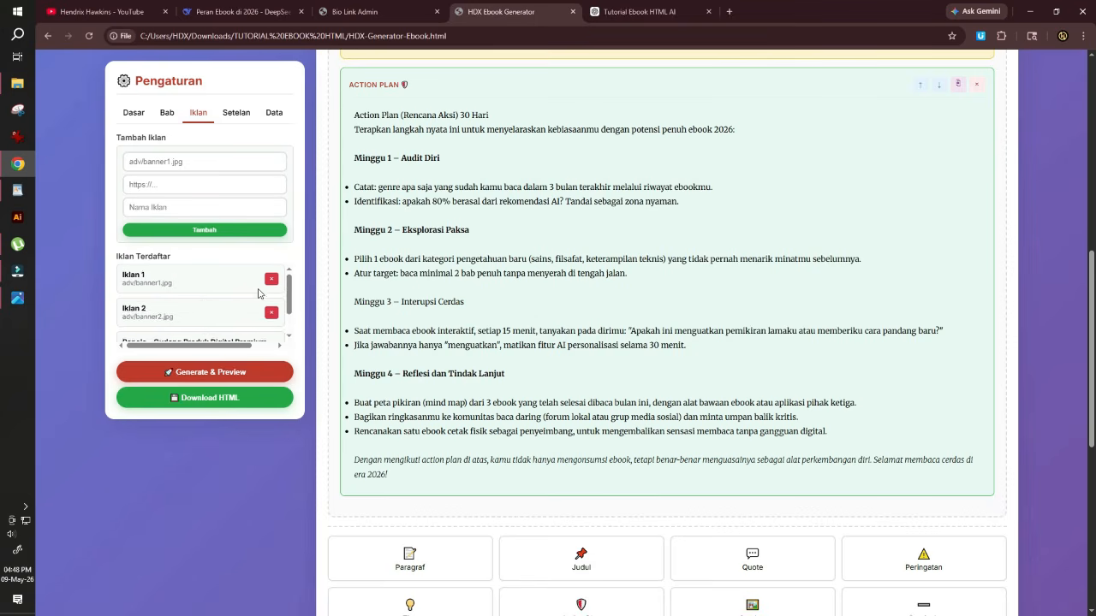
pyautogui.click(270, 280)
pyautogui.click(270, 280)
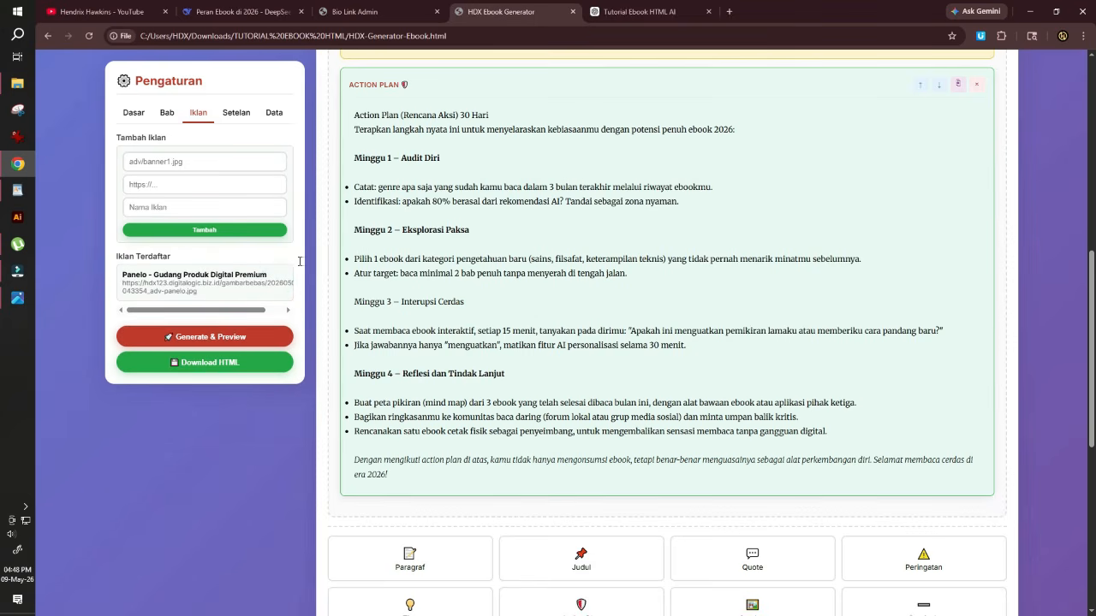
# - Regenerate the preview and scroll through Bab 2 to check the Panelo banner
pyautogui.click(231, 339)
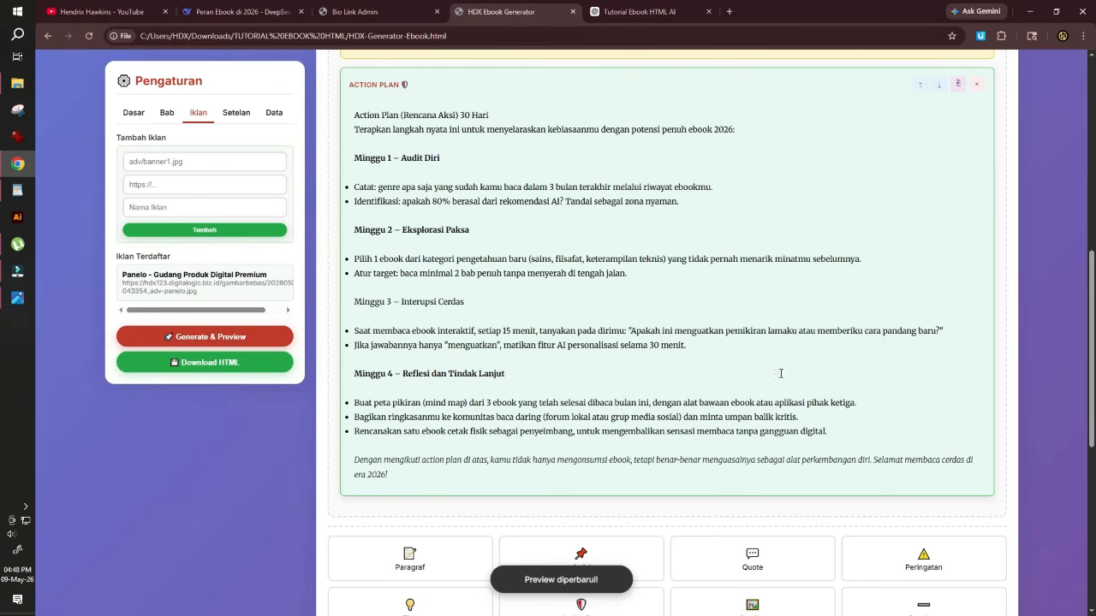
pyautogui.scroll(-10, 780, 373)
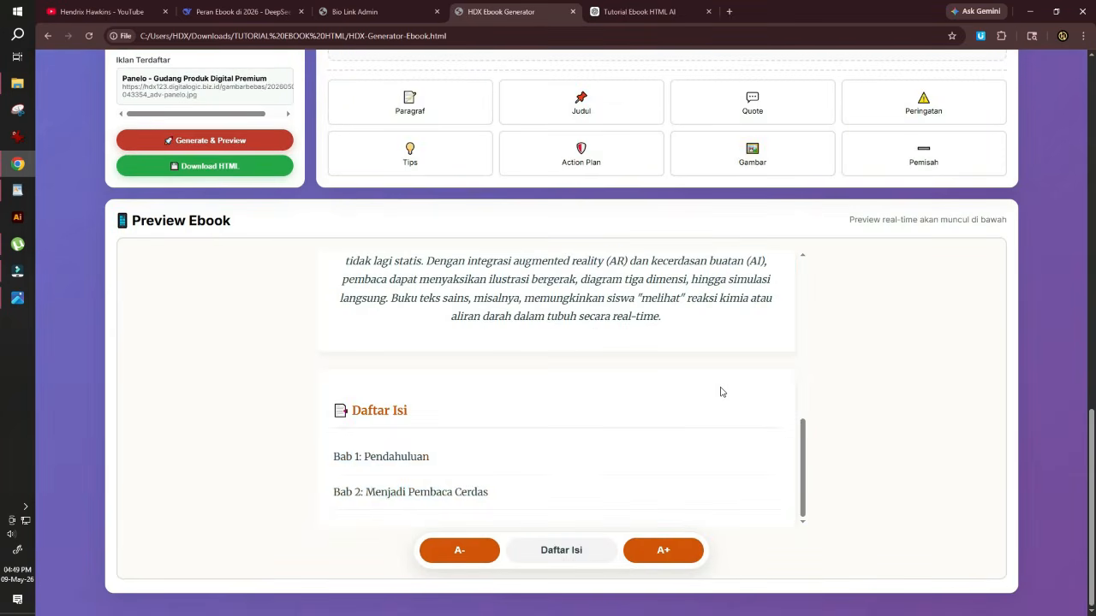
pyautogui.click(436, 494)
pyautogui.scroll(-5, 676, 351)
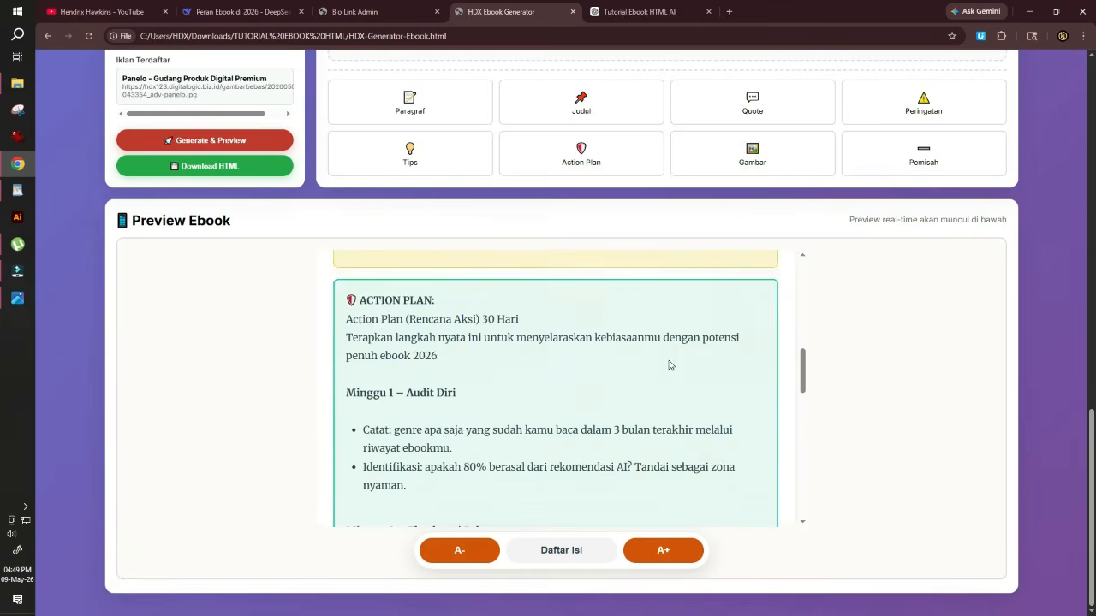
pyautogui.scroll(-8, 669, 365)
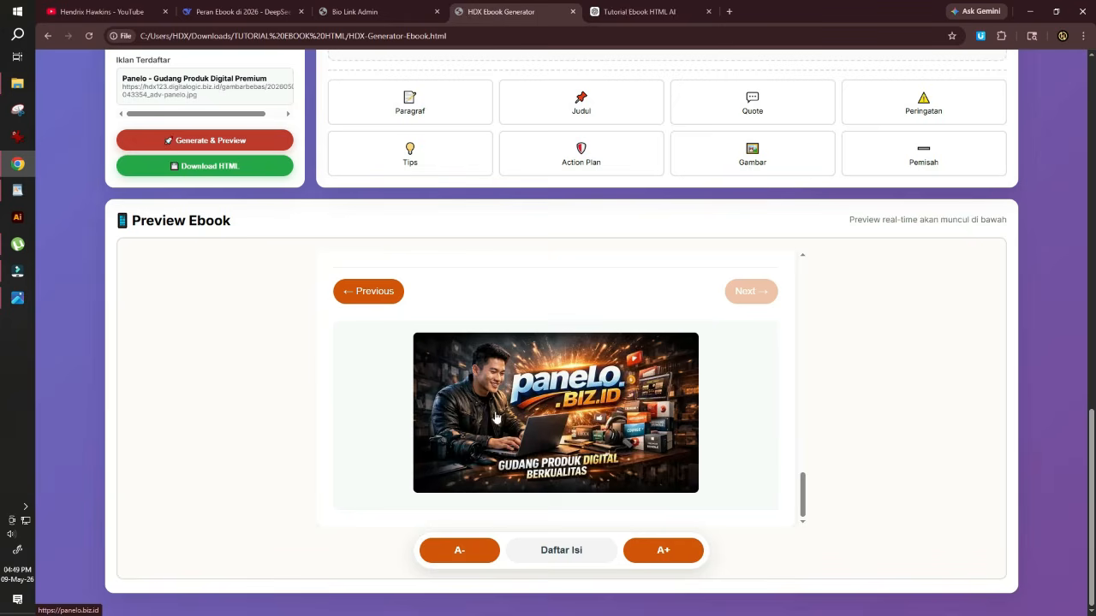
pyautogui.scroll(2, 212, 224)
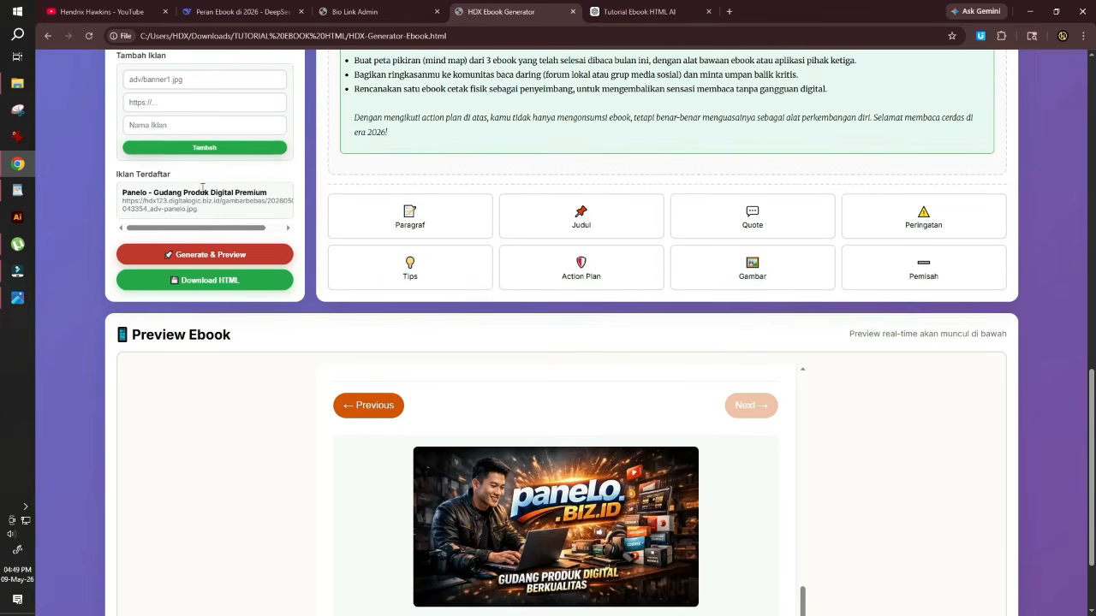
pyautogui.scroll(-2, 547, 479)
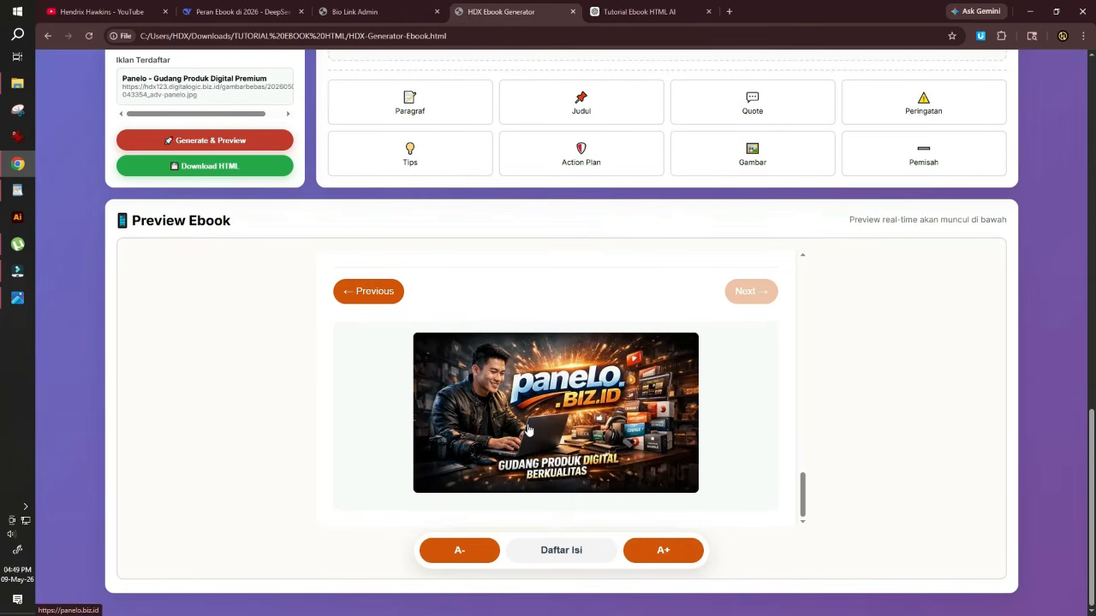
pyautogui.scroll(10, 532, 431)
pyautogui.scroll(8, 540, 431)
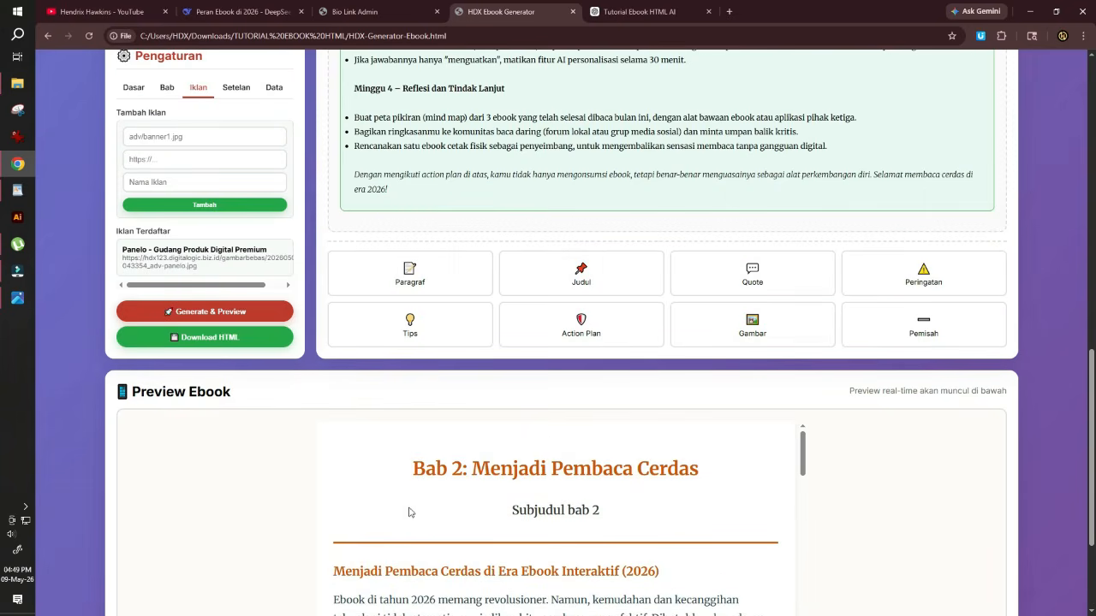
pyautogui.scroll(-12, 575, 473)
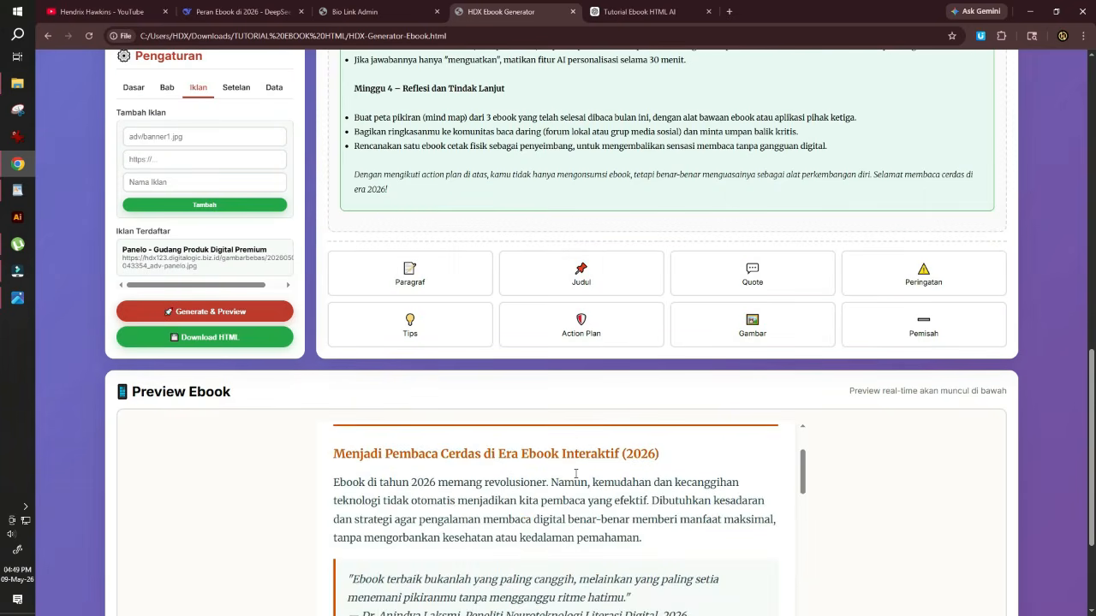
pyautogui.scroll(-1, 576, 473)
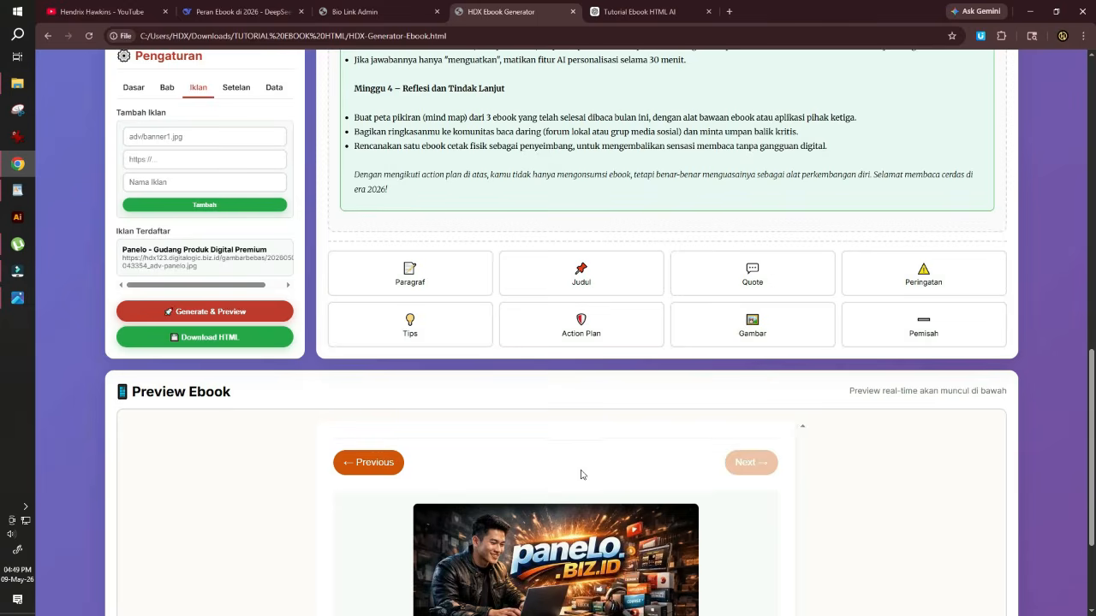
pyautogui.scroll(-2, 949, 509)
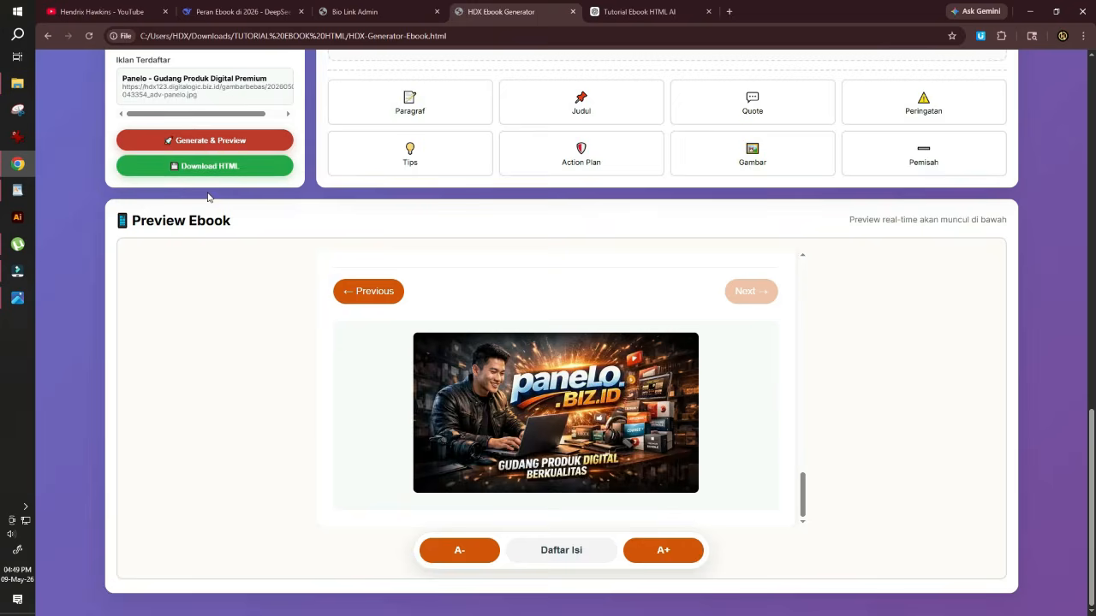
pyautogui.scroll(3, 210, 196)
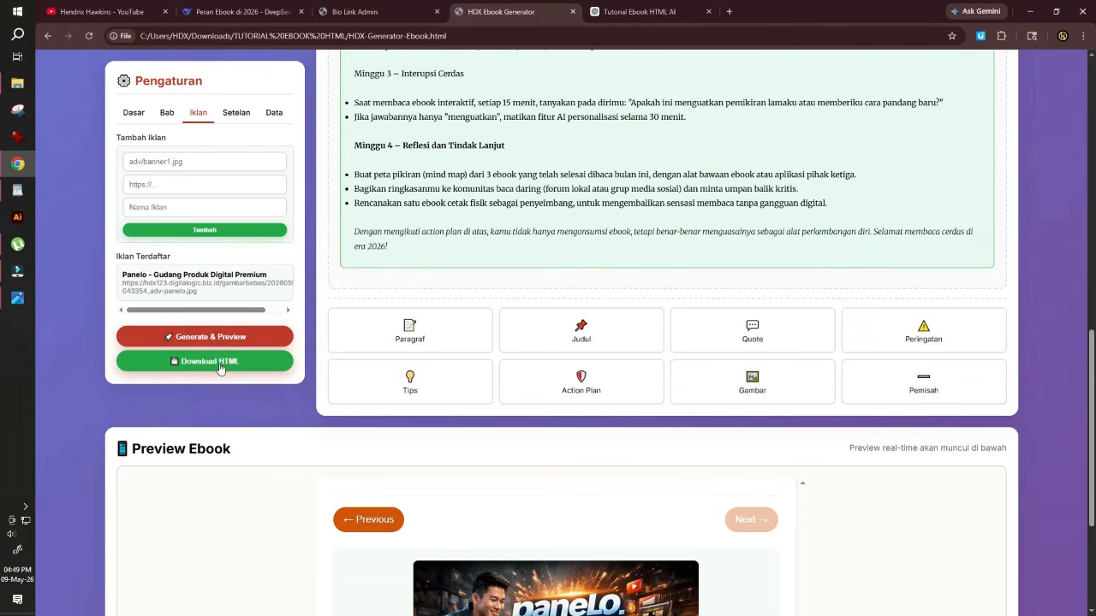
# - Download the ebook as HTML and select peran_ebook_di_tahun_2026.html in Downloads
pyautogui.click(220, 364)
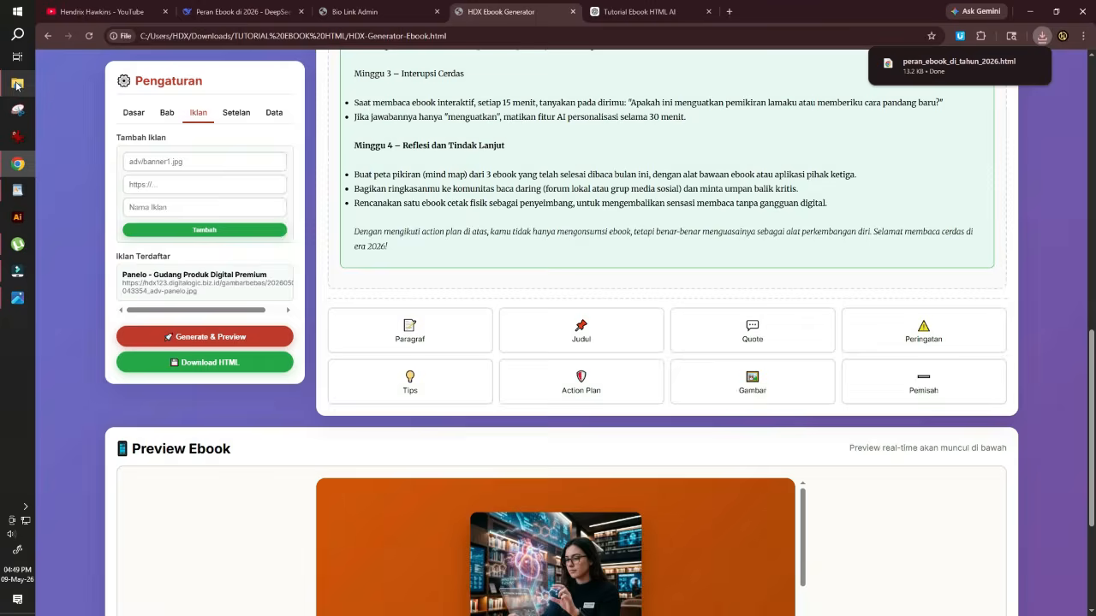
pyautogui.click(17, 84)
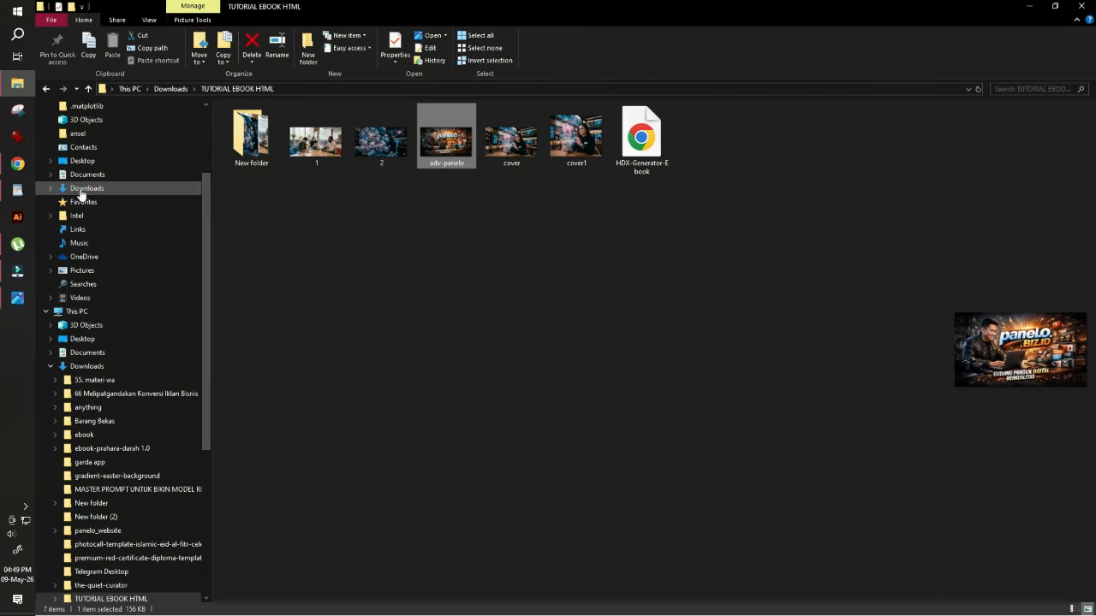
pyautogui.click(82, 189)
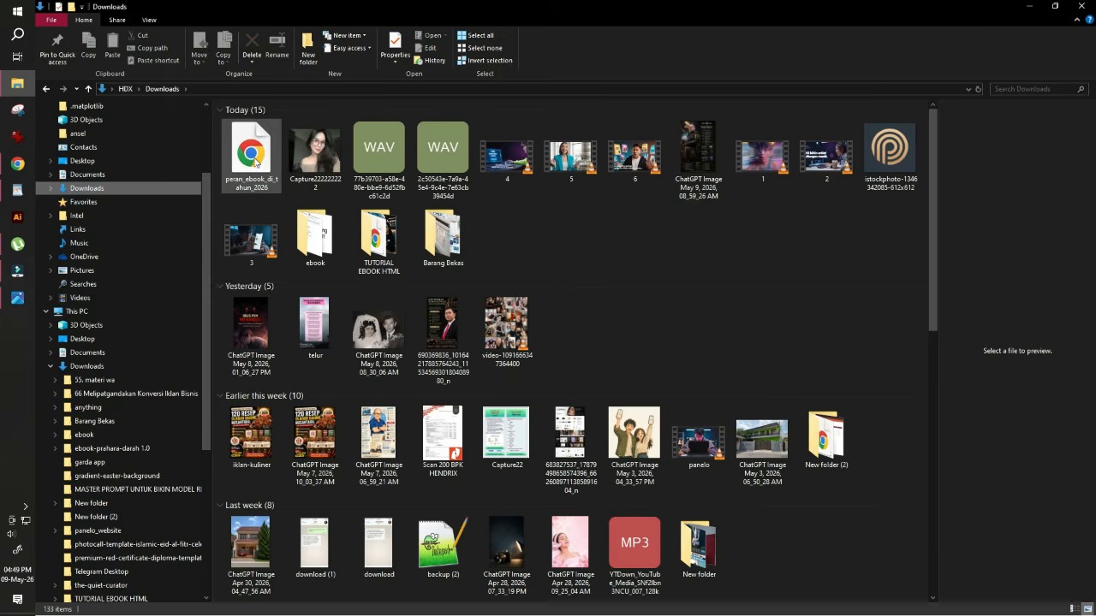
pyautogui.click(255, 163)
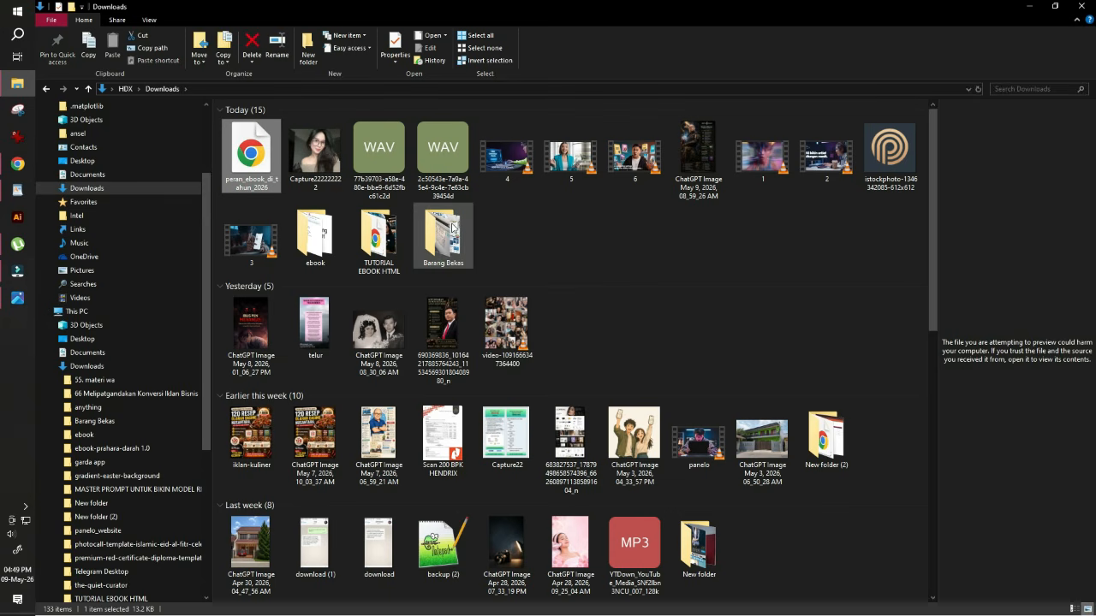
pyautogui.click(539, 220)
pyautogui.click(247, 155)
# - Open the downloaded ebook in Chrome and jump to Bab 2: Menjadi Pembaca Cerdas
pyautogui.doubleClick(246, 155)
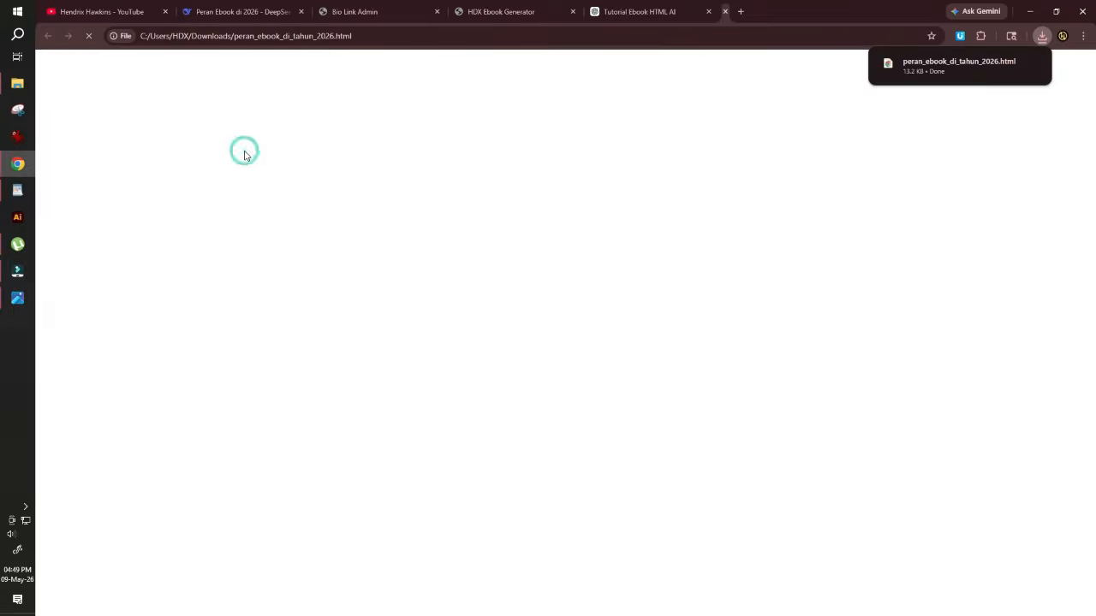
pyautogui.scroll(-4, 620, 221)
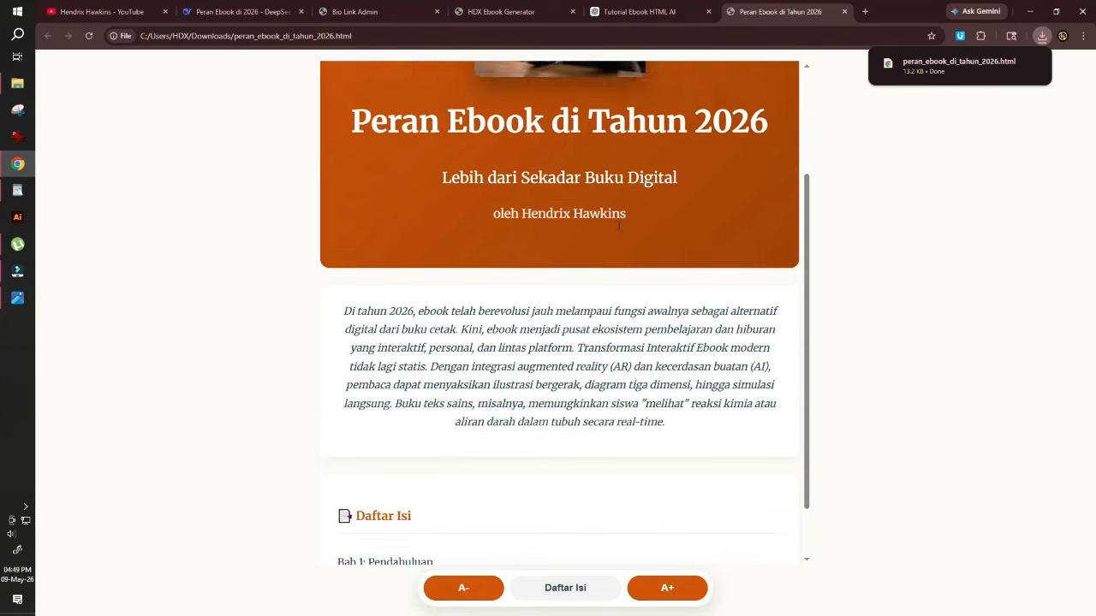
pyautogui.scroll(2, 599, 205)
pyautogui.scroll(-1, 598, 247)
pyautogui.scroll(2, 597, 247)
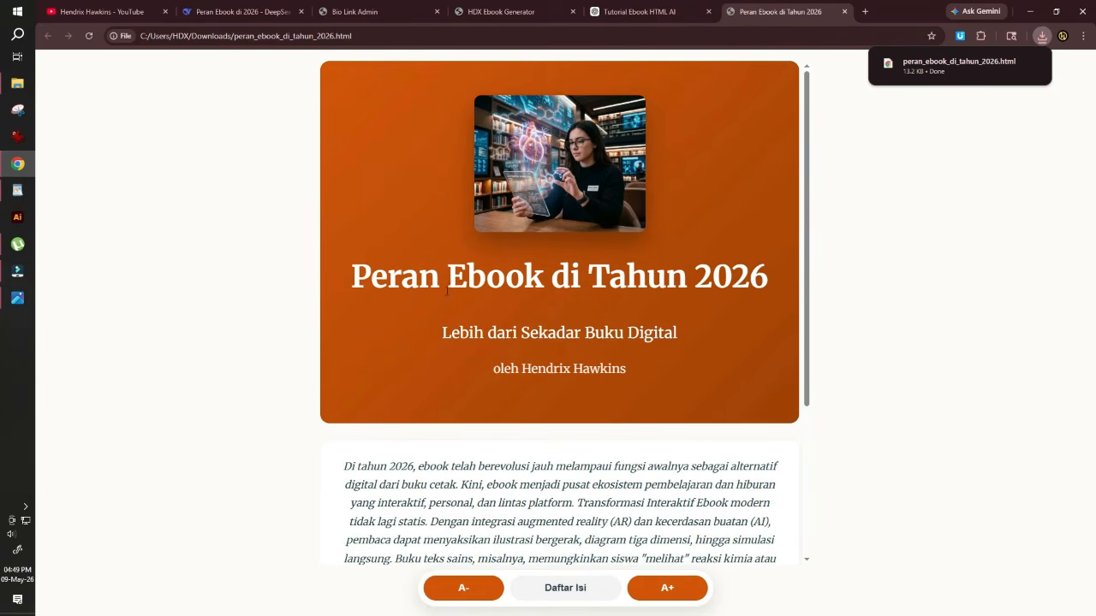
pyautogui.scroll(-2, 479, 385)
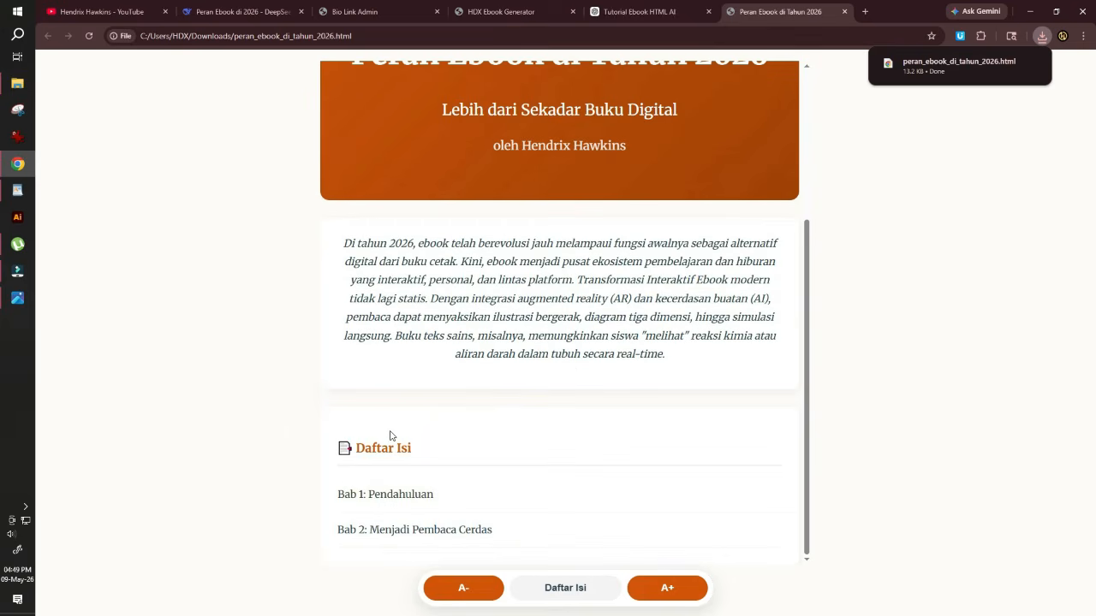
pyautogui.click(447, 530)
pyautogui.scroll(-14, 557, 384)
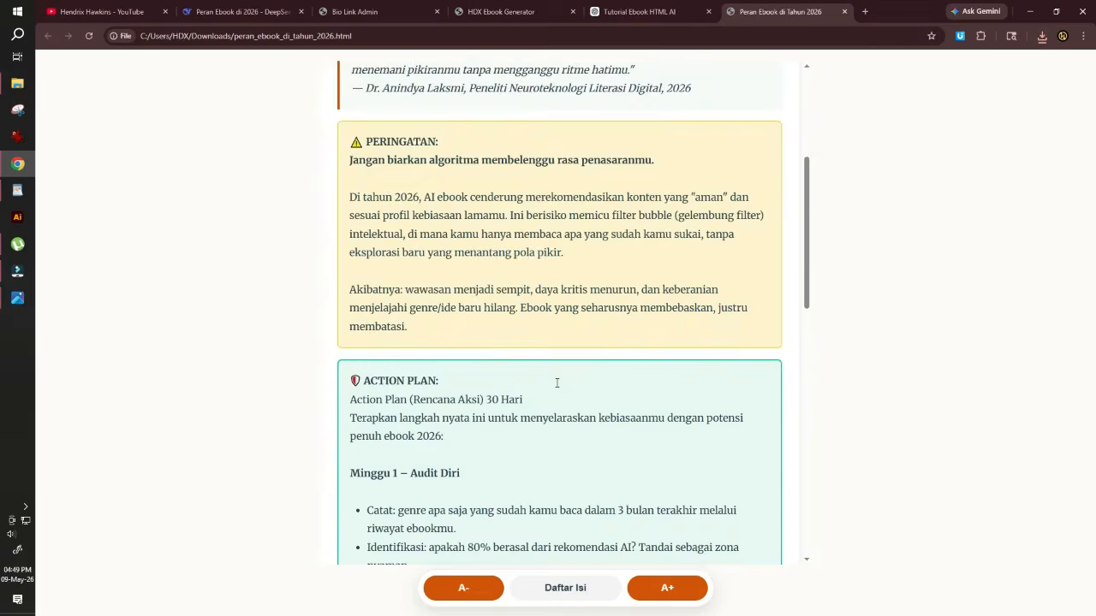
pyautogui.scroll(2, 557, 394)
pyautogui.scroll(12, 558, 403)
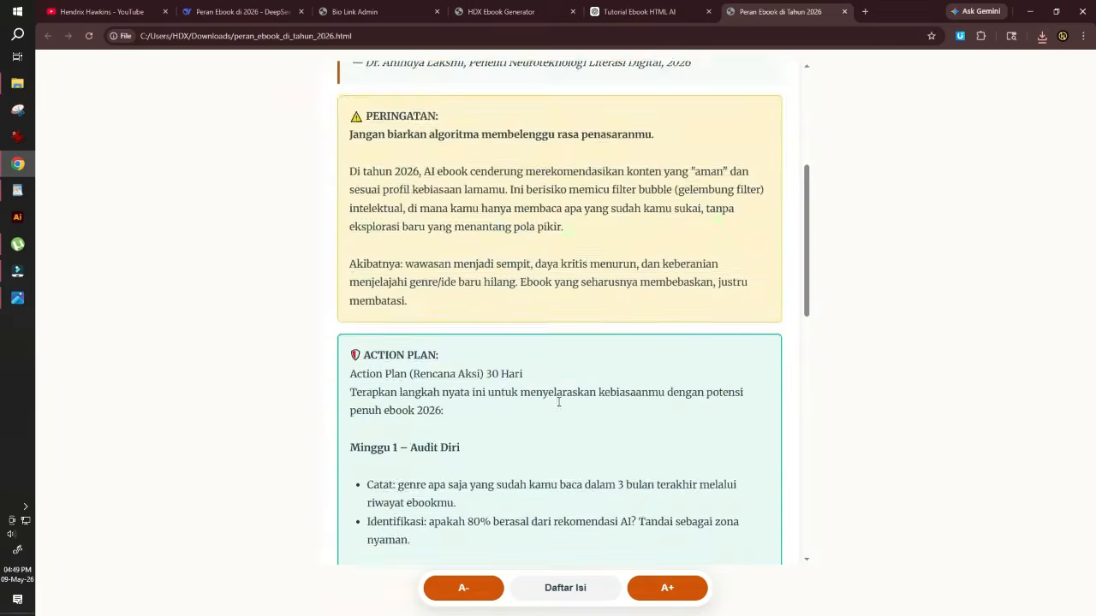
pyautogui.scroll(-15, 546, 368)
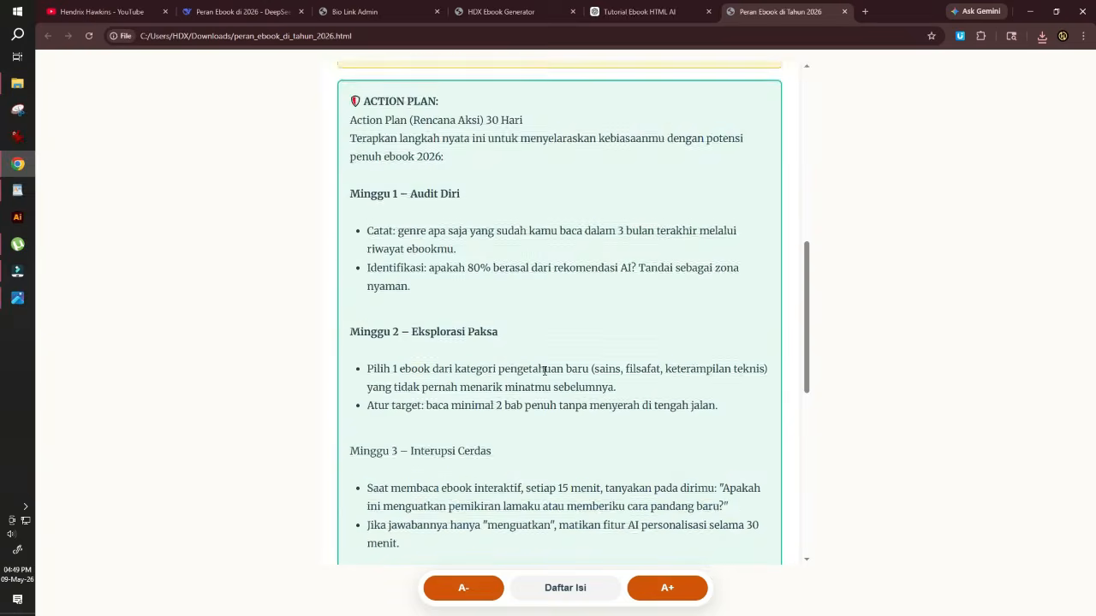
pyautogui.scroll(5, 544, 370)
pyautogui.scroll(3, 544, 370)
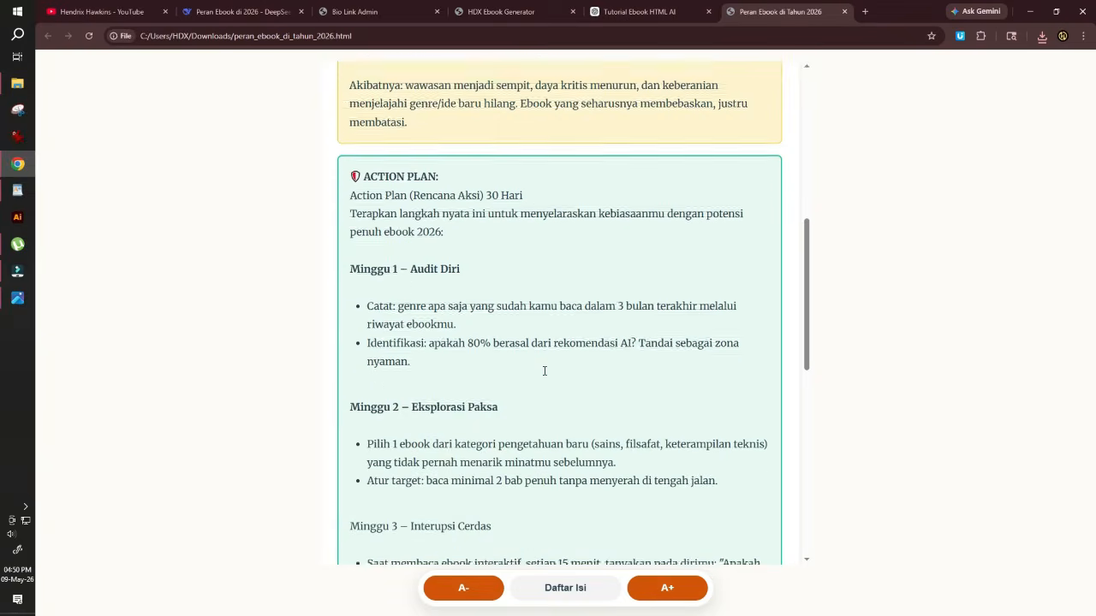
# - Enlarge and then shrink the ebook text with the A+ and A- controls
pyautogui.click(668, 590)
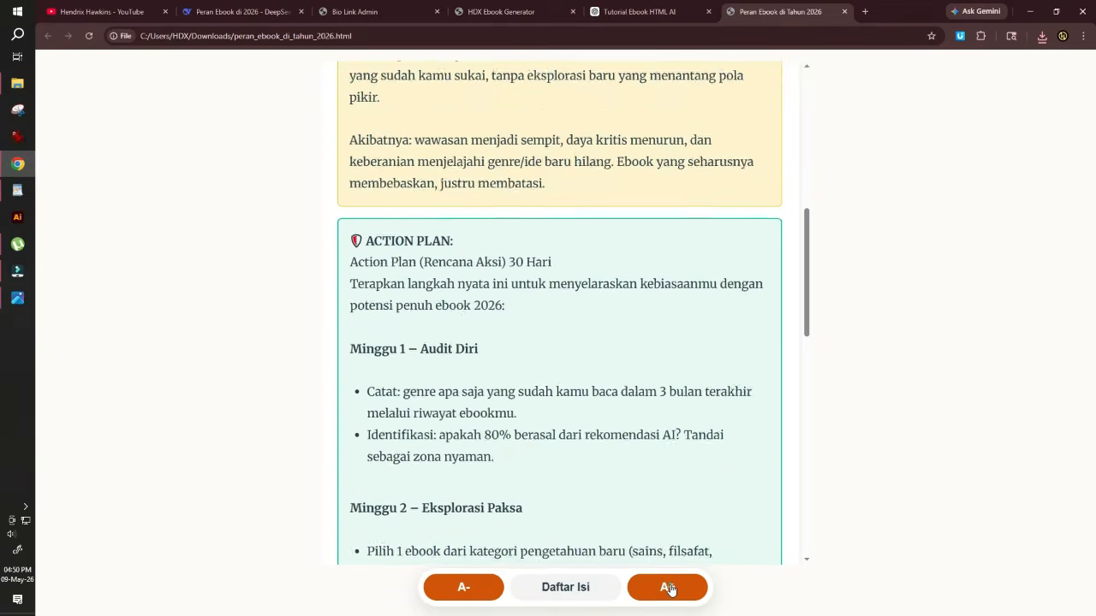
pyautogui.click(438, 589)
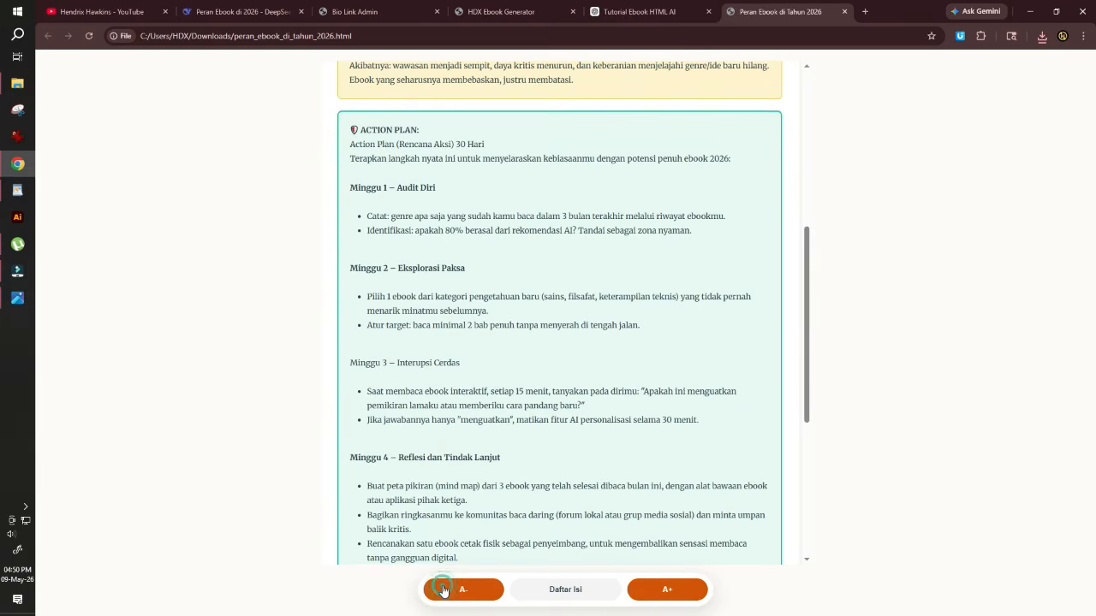
pyautogui.scroll(-3, 656, 408)
pyautogui.scroll(3, 540, 443)
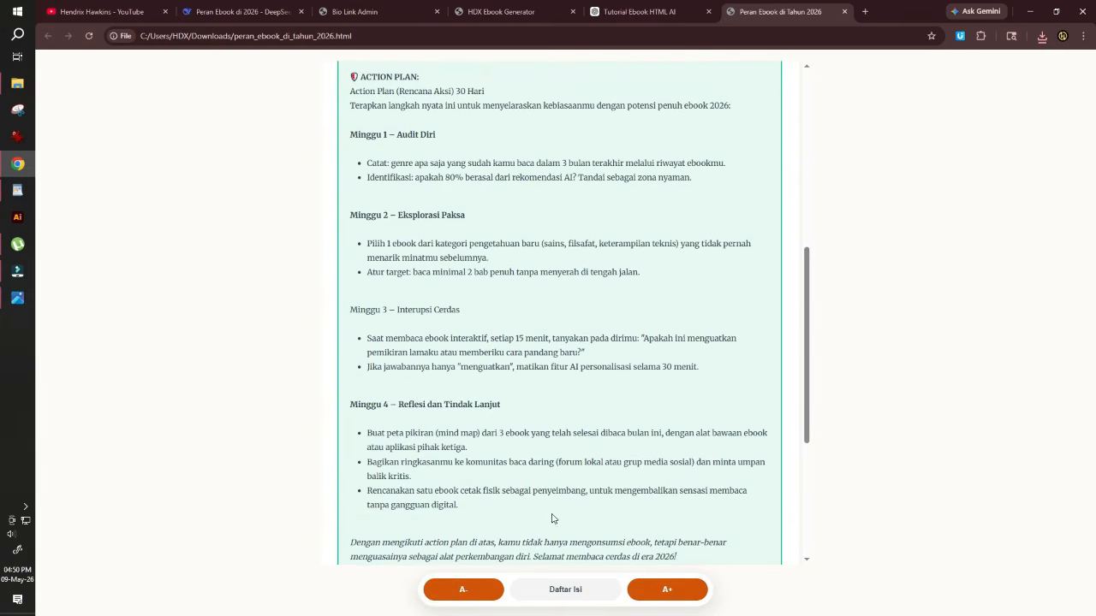
# - Return to the table of contents, enlarge the text twice, and open Bab 1: Pendahuluan
pyautogui.click(561, 589)
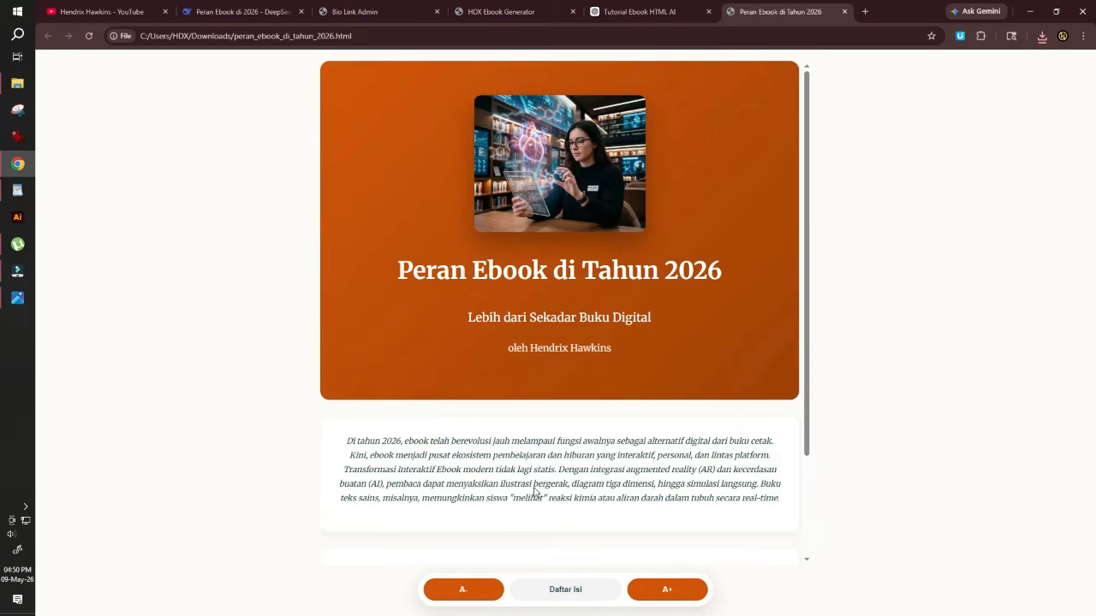
pyautogui.scroll(-2, 494, 511)
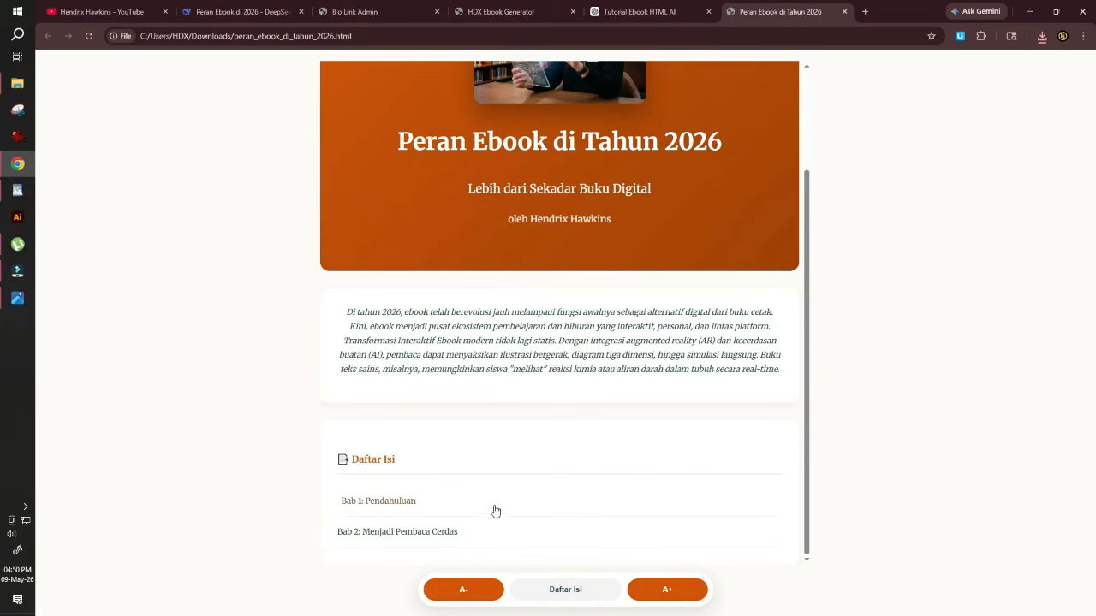
pyautogui.click(661, 592)
pyautogui.click(662, 592)
pyautogui.scroll(-1, 588, 467)
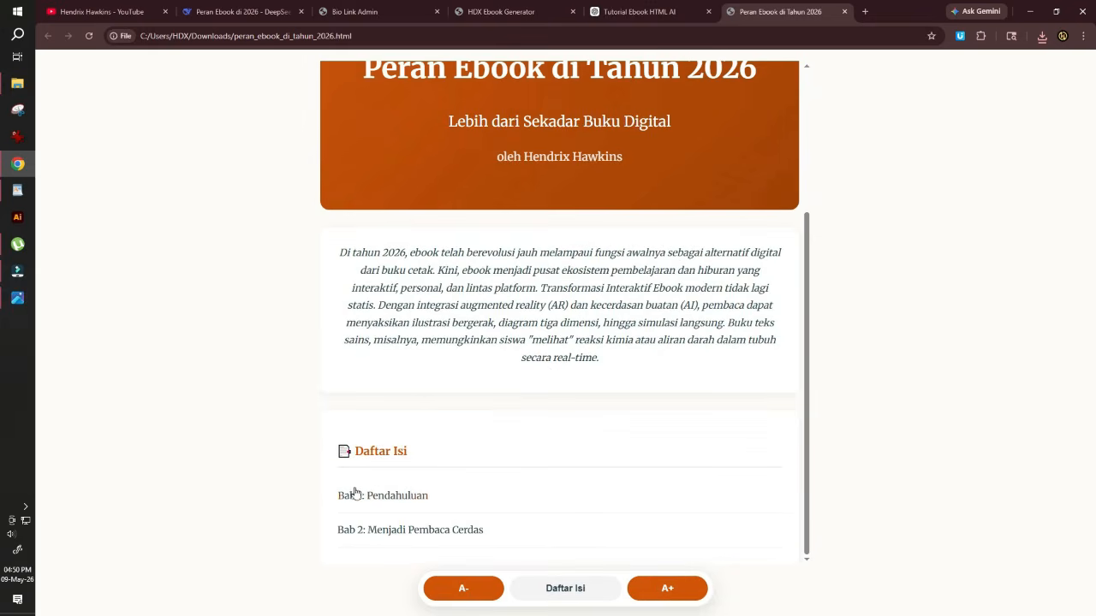
pyautogui.click(386, 496)
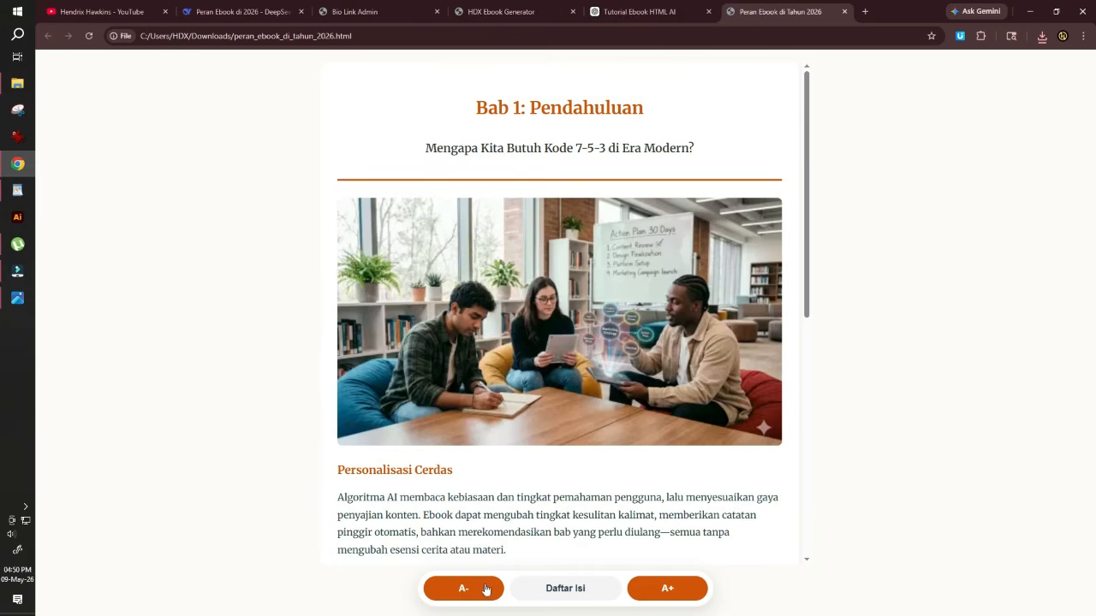
pyautogui.scroll(-3, 486, 415)
pyautogui.scroll(3, 484, 415)
# - Select all of the ebook's HTML source, close the source tab, and go to Bio Link Admin
pyautogui.hotkey('ctrl', 'u')
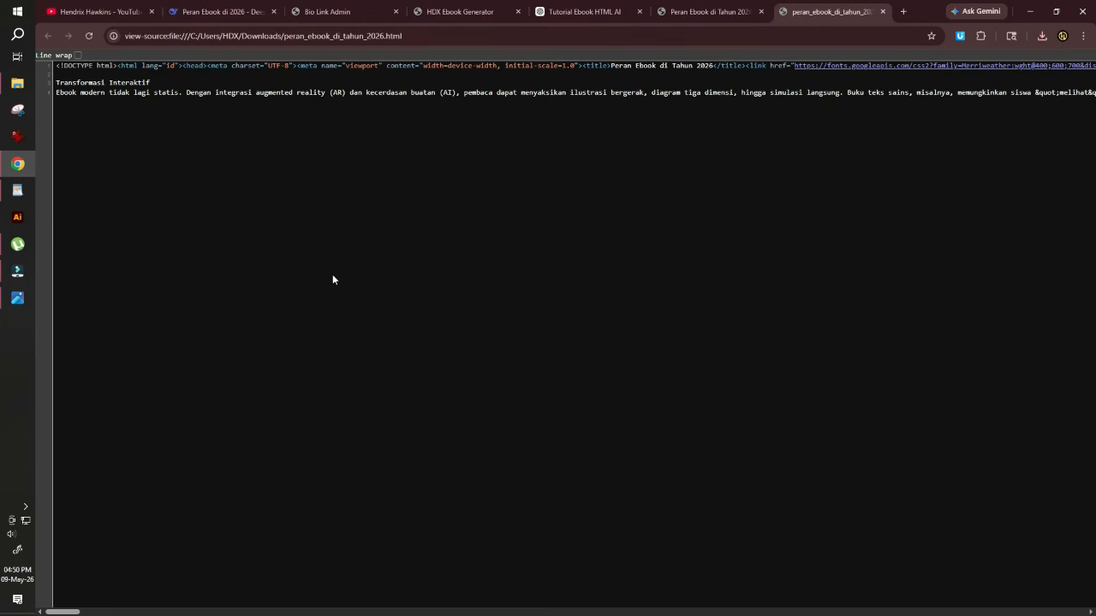
pyautogui.hotkey('ctrl', '+')
pyautogui.hotkey('ctrl', 'a')
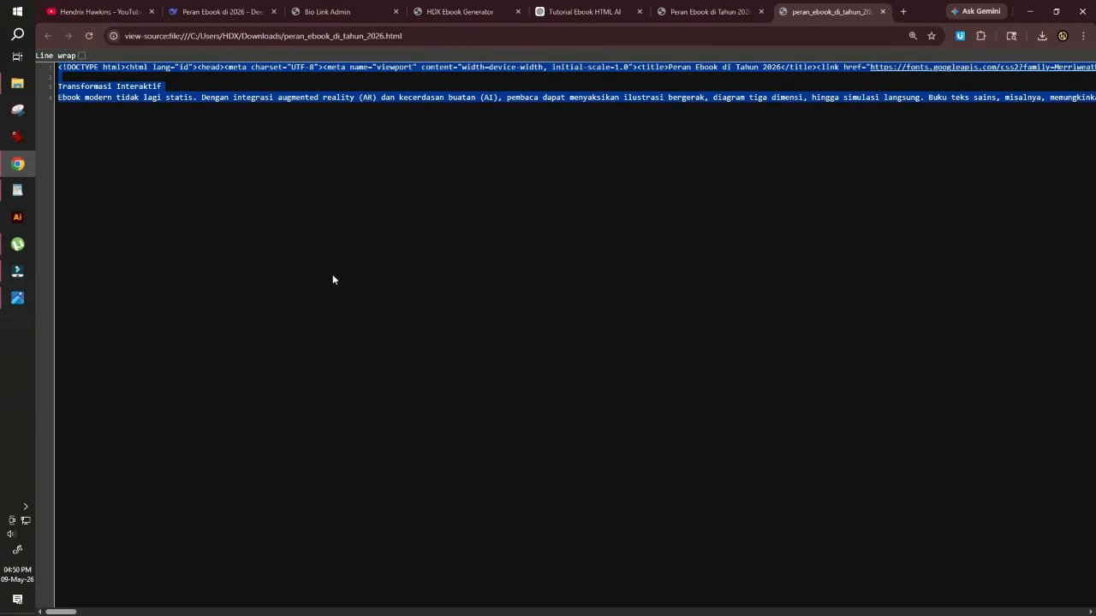
pyautogui.click(883, 11)
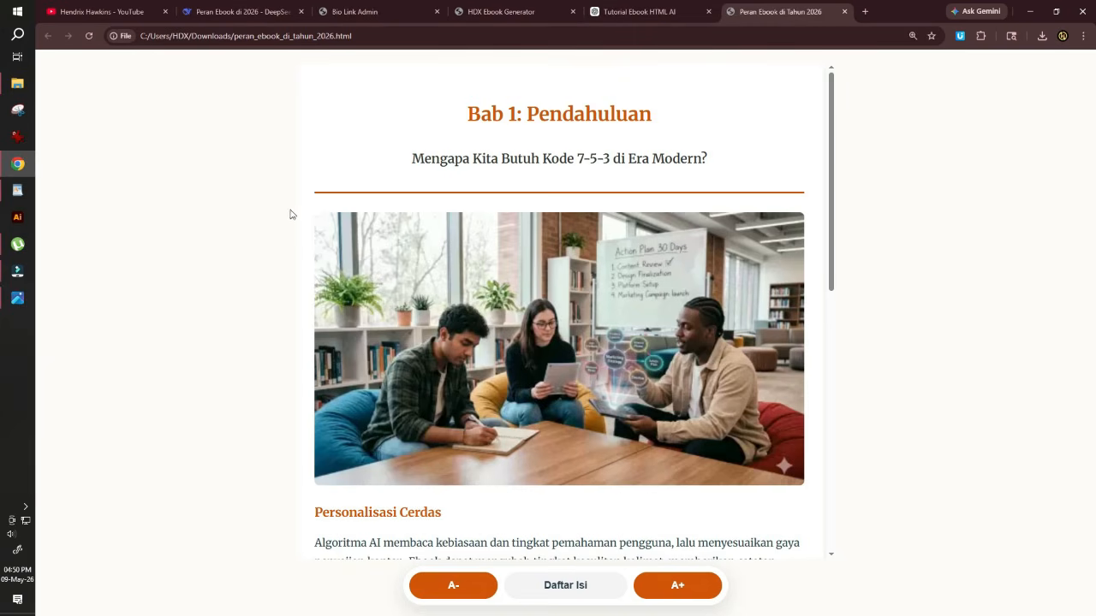
pyautogui.click(356, 12)
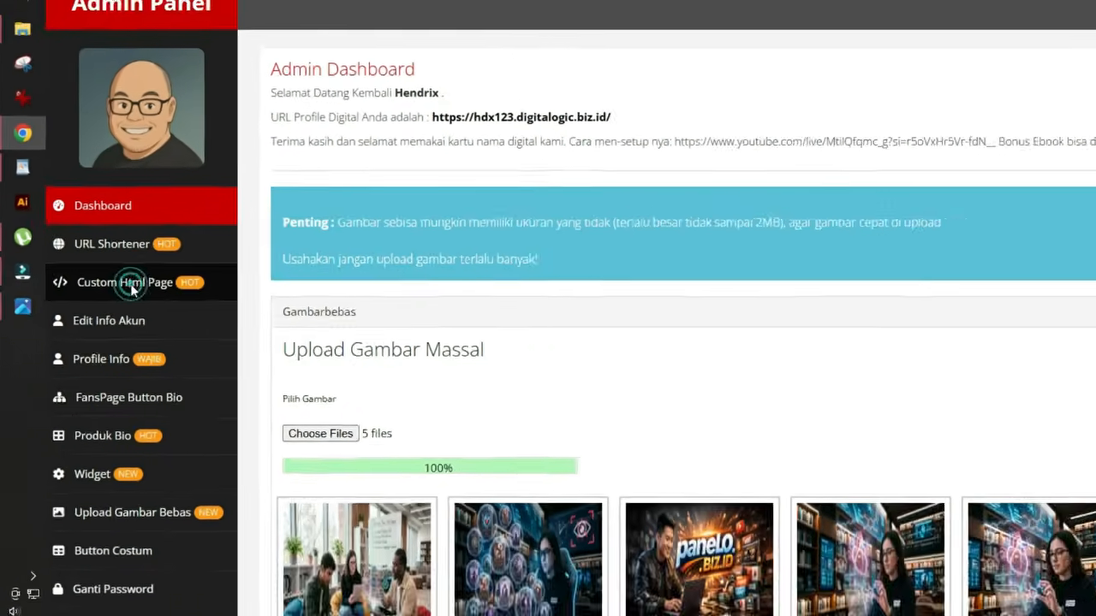
# - Create a custom page with the ebook HTML and keyword 'peran ebook', then copy its link
pyautogui.click(196, 305)
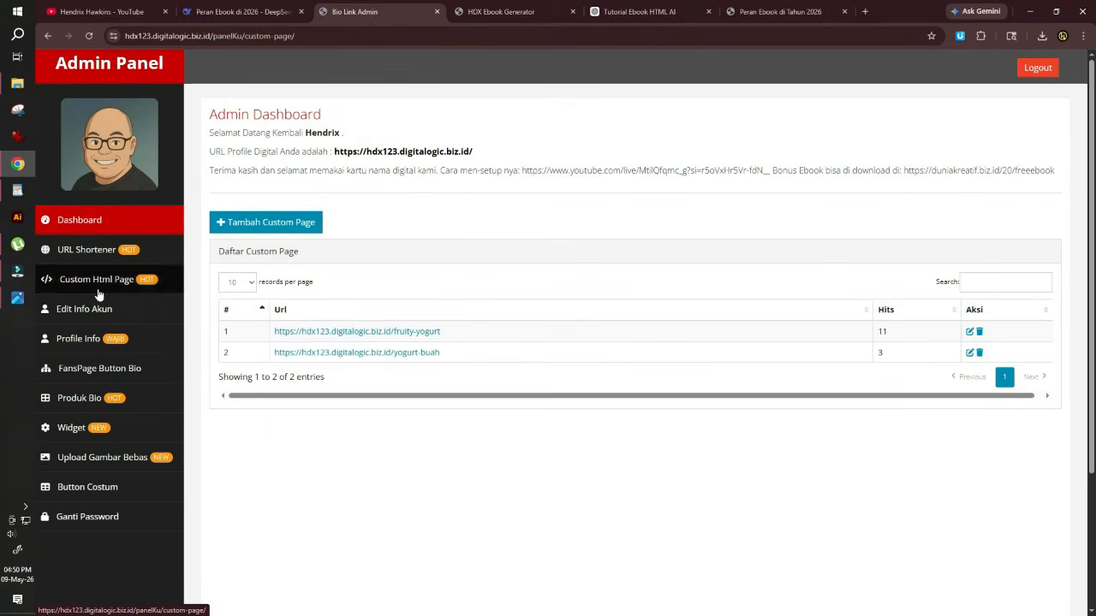
pyautogui.click(265, 222)
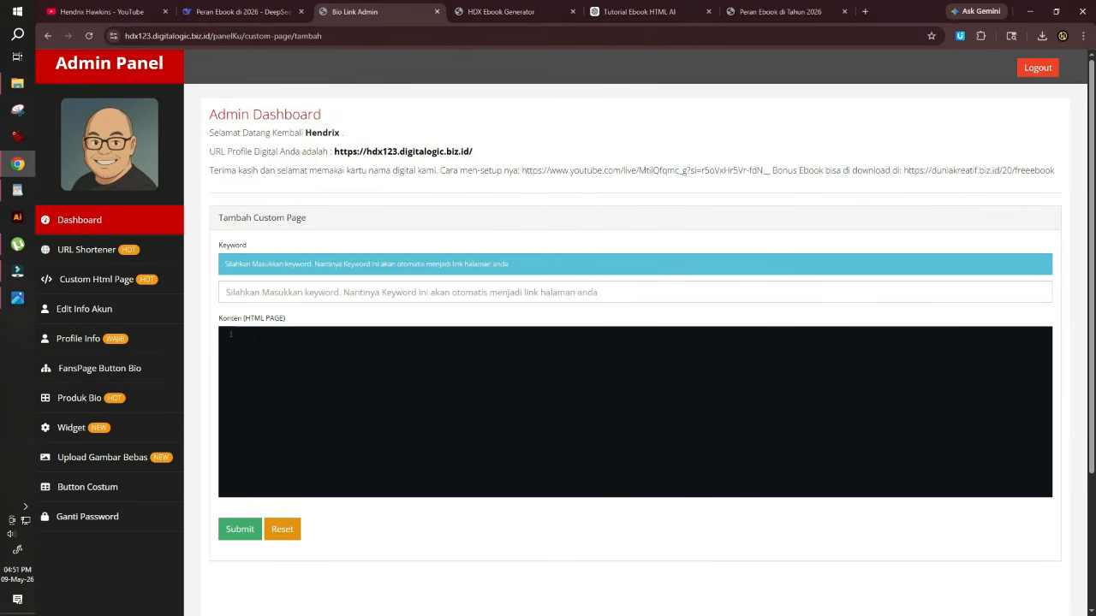
pyautogui.hotkey('ctrl', 'v')
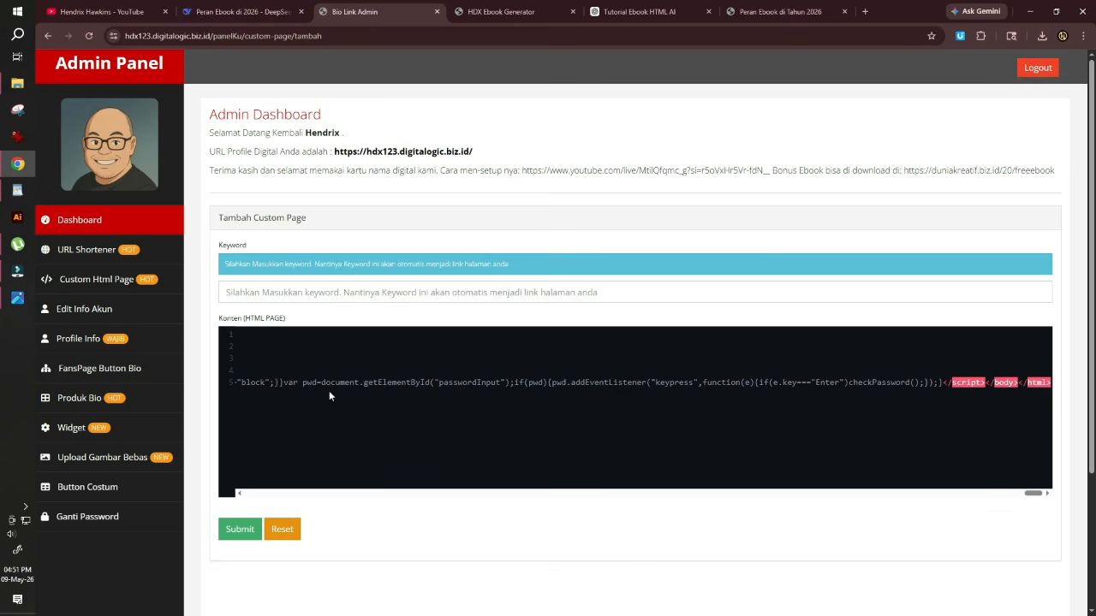
pyautogui.click(273, 293)
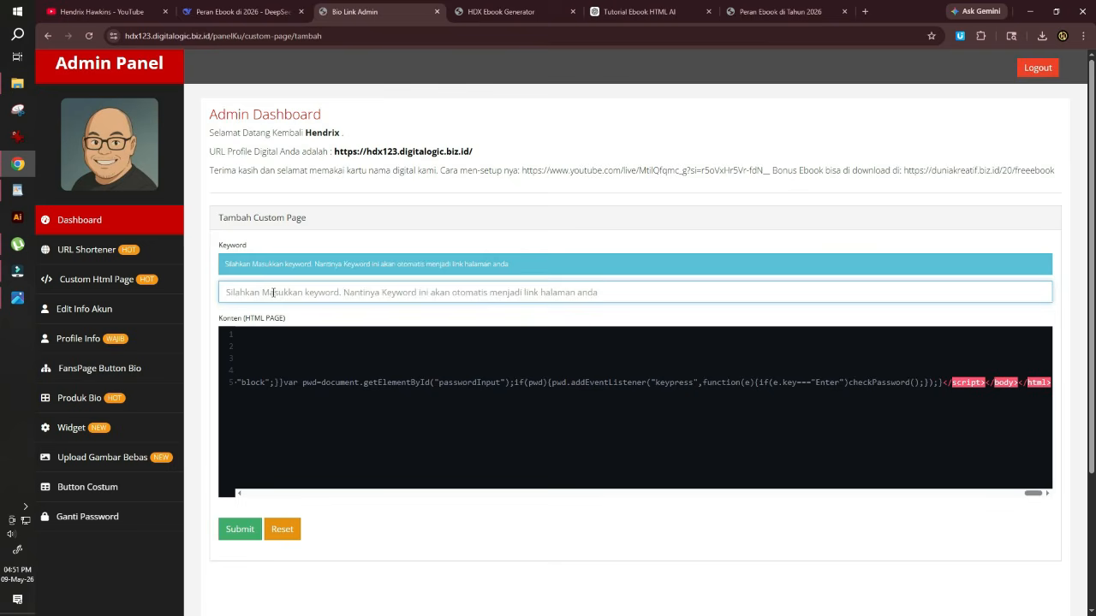
pyautogui.write('peran eb')
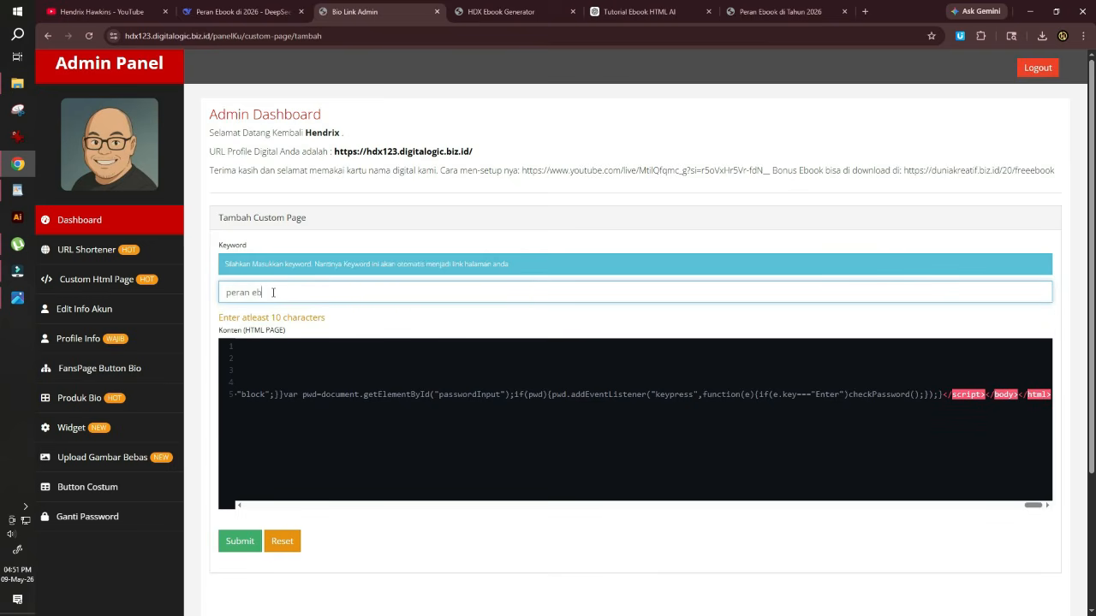
pyautogui.write('ook')
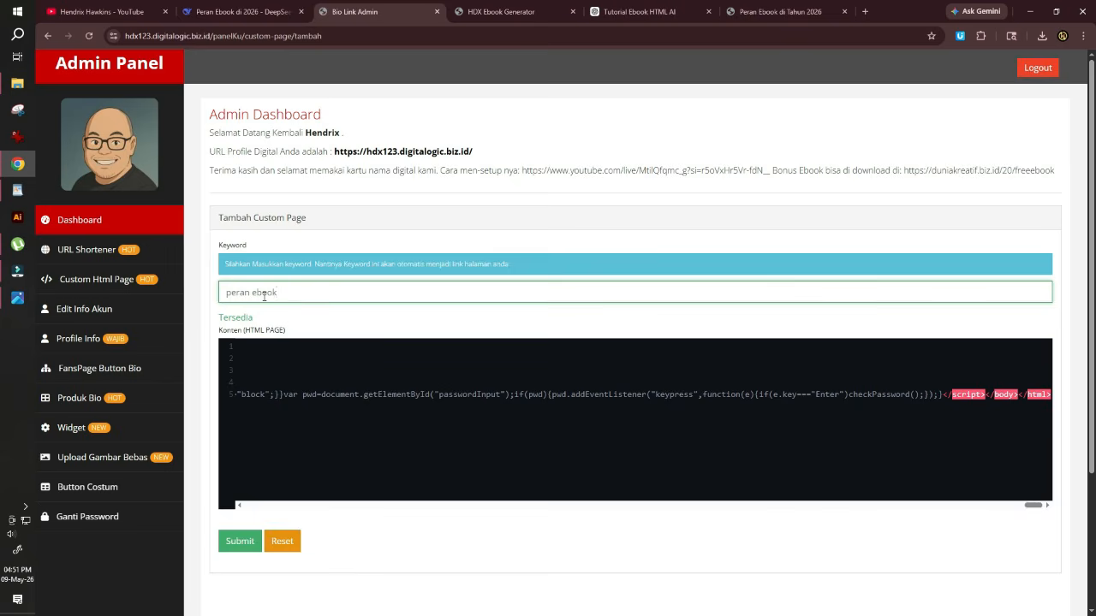
pyautogui.click(239, 542)
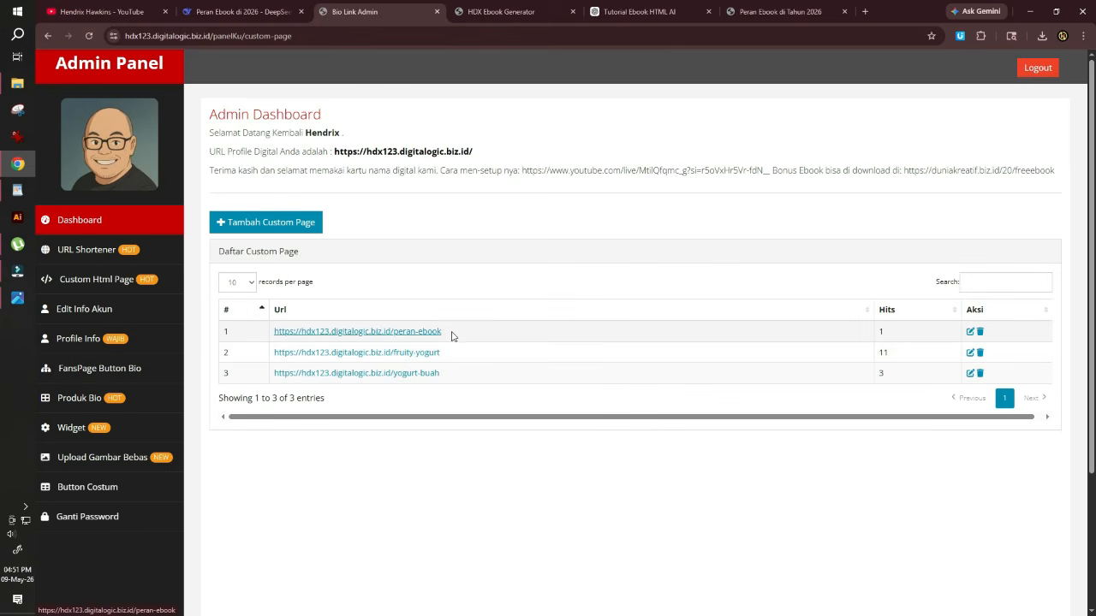
pyautogui.moveTo(453, 336); pyautogui.dragTo(276, 336)
pyautogui.hotkey('ctrl', 'c')
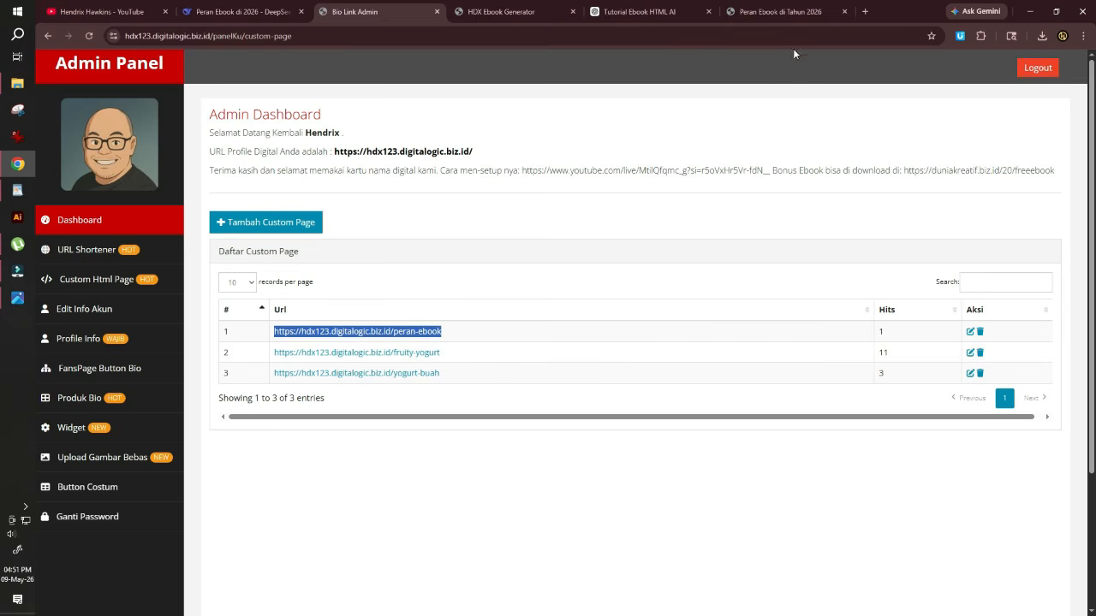
pyautogui.click(861, 10)
# - Load the copied peran-ebook link in the new tab and scroll the published page
pyautogui.click(616, 36)
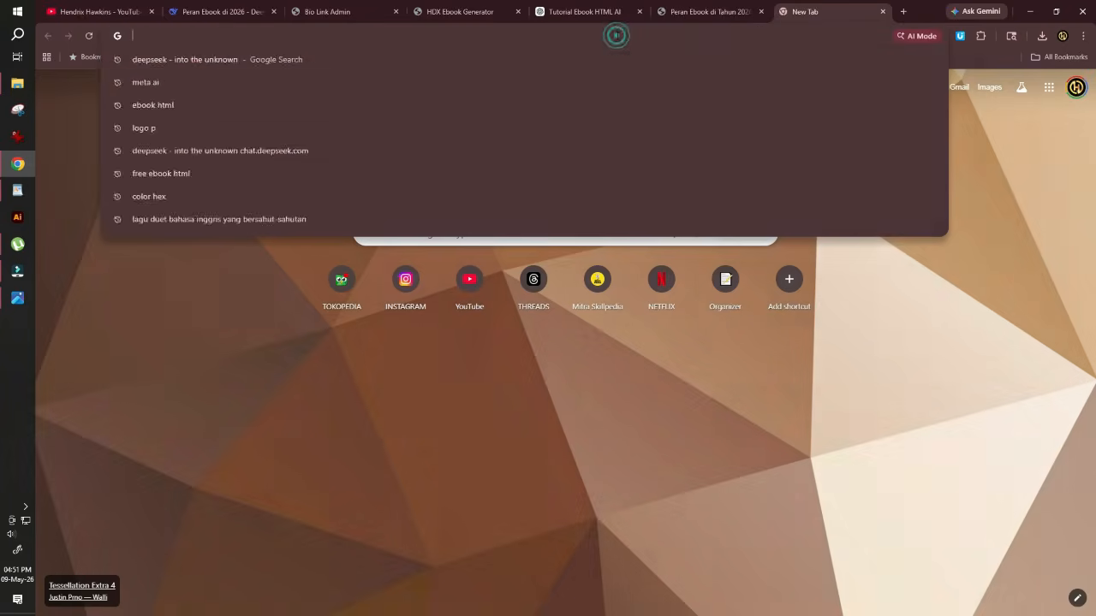
pyautogui.hotkey('ctrl', 'v')
pyautogui.press('Return')
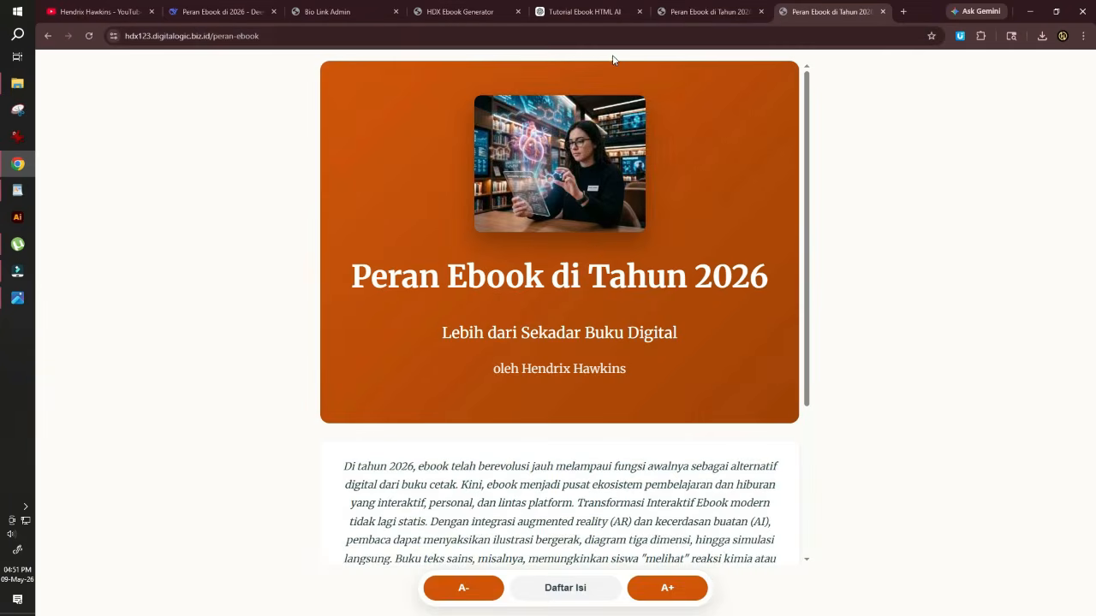
pyautogui.scroll(-3, 575, 358)
pyautogui.scroll(2, 579, 364)
pyautogui.scroll(-2, 579, 364)
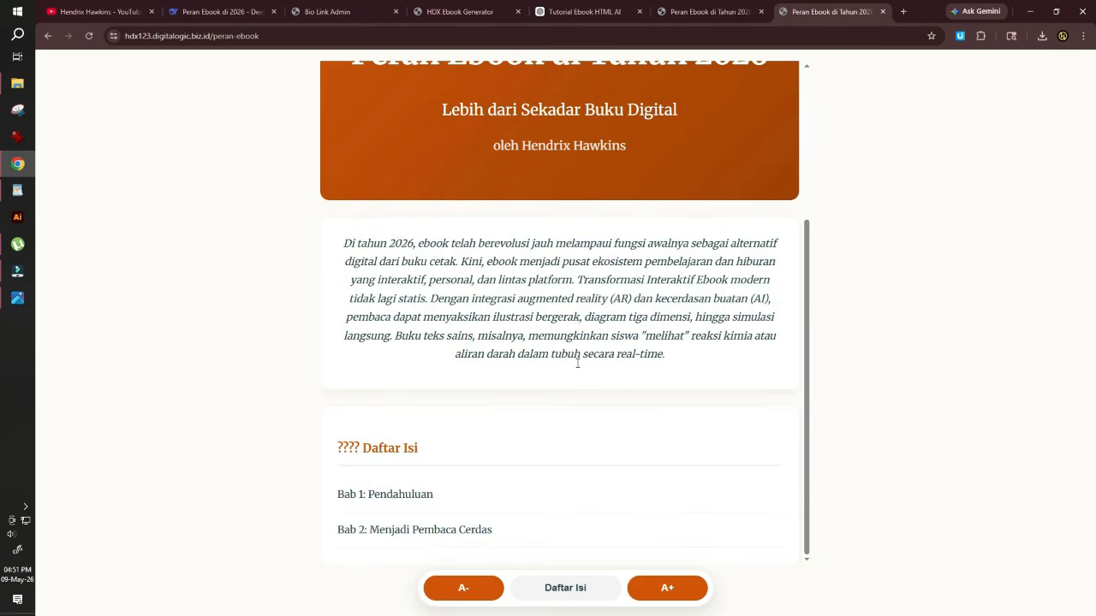
pyautogui.scroll(3, 520, 428)
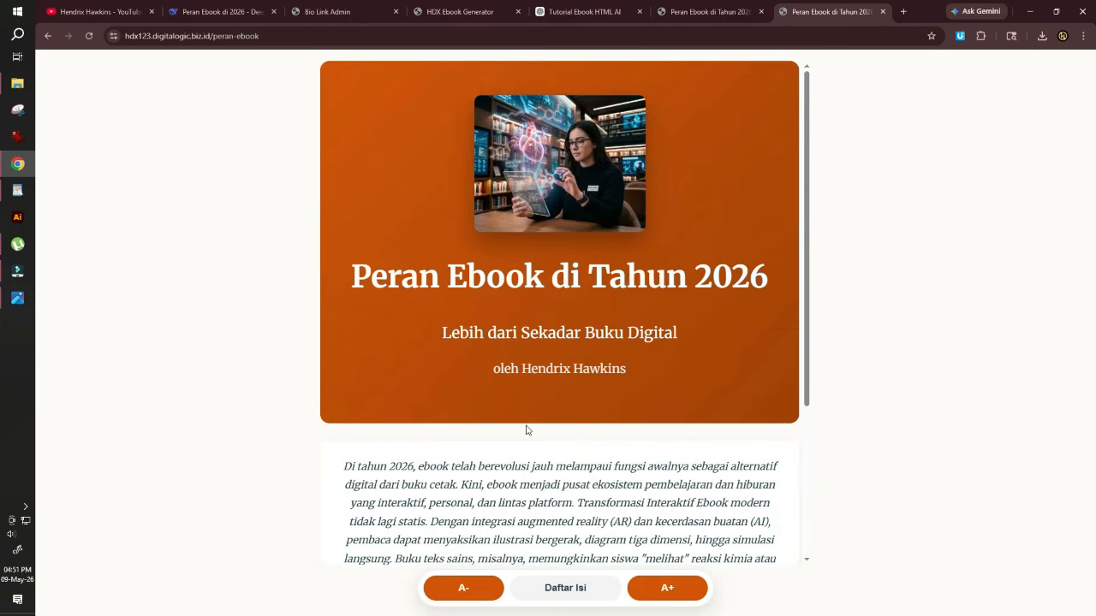
pyautogui.scroll(-3, 527, 433)
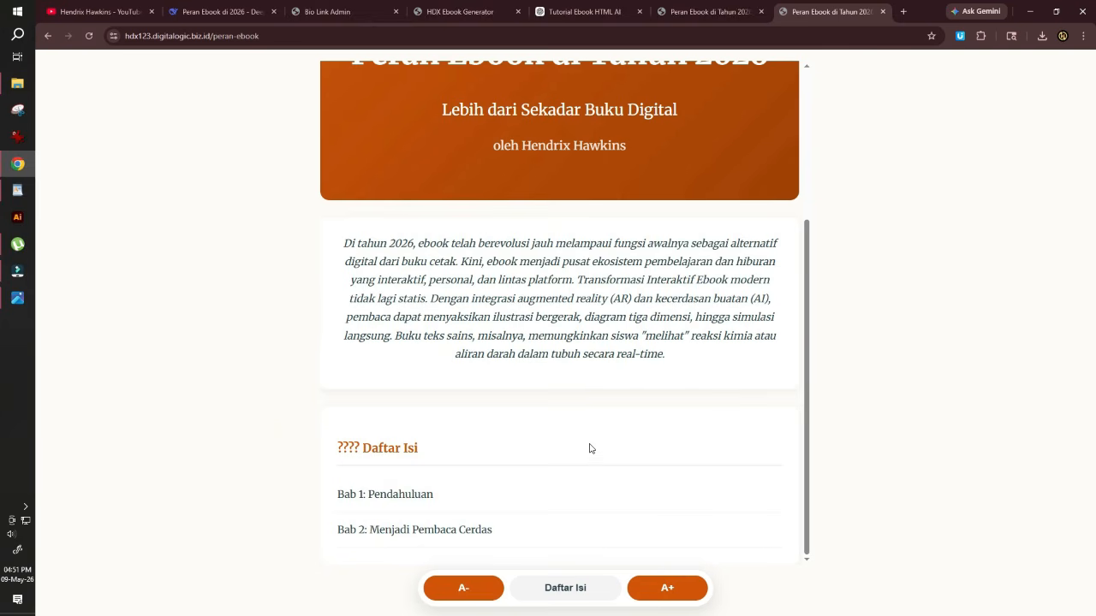
# - Move between Bab 1 and Bab 2 on the published page, then visit the Bio Link Admin tab
pyautogui.click(385, 498)
pyautogui.scroll(-10, 538, 339)
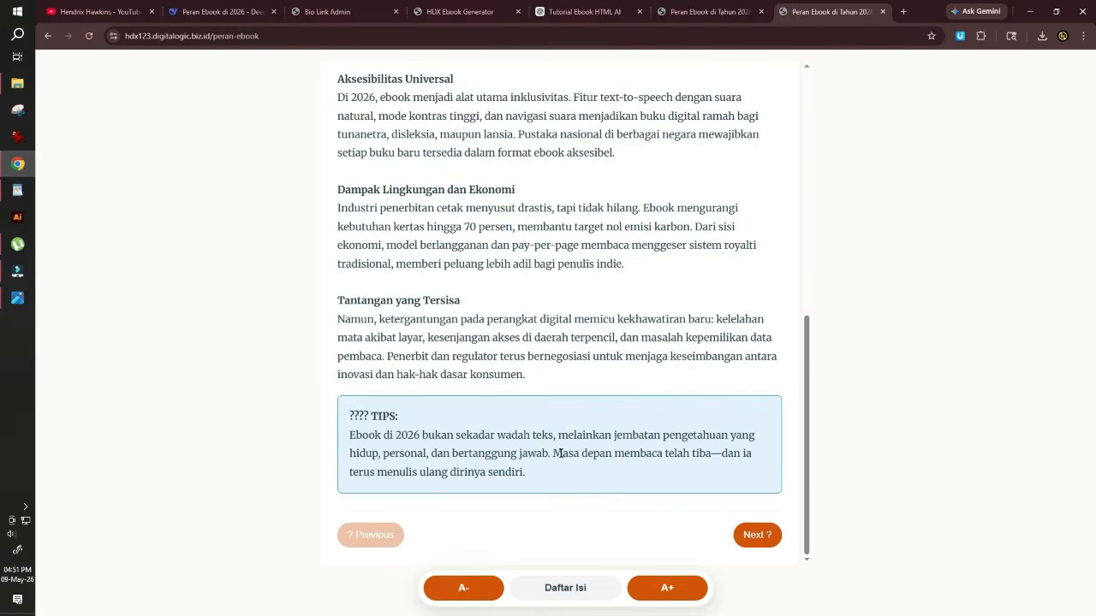
pyautogui.click(742, 542)
pyautogui.scroll(-15, 537, 382)
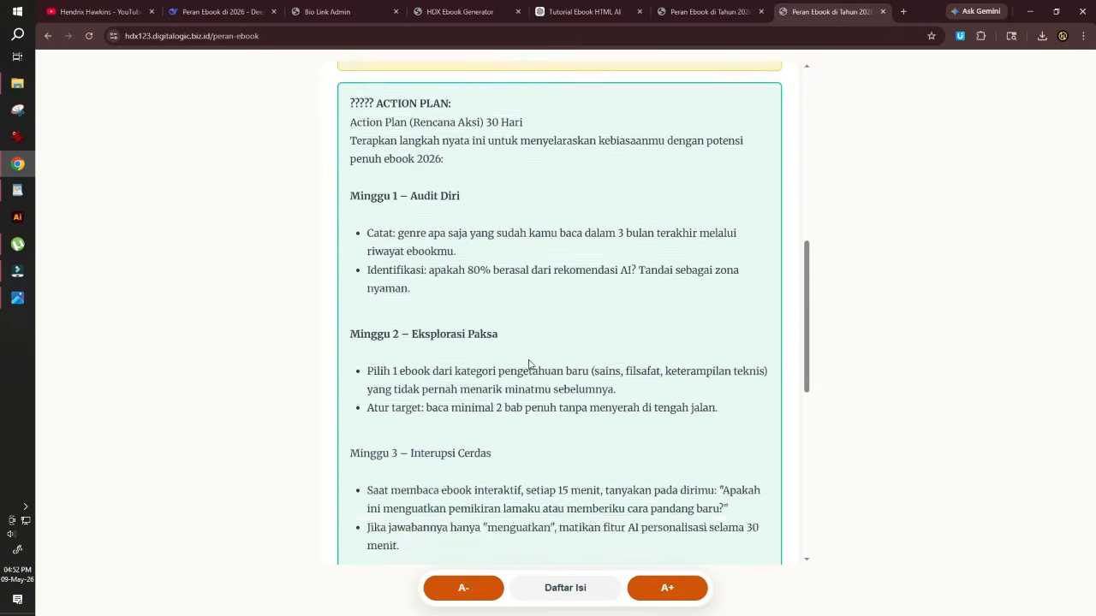
pyautogui.scroll(-2, 531, 363)
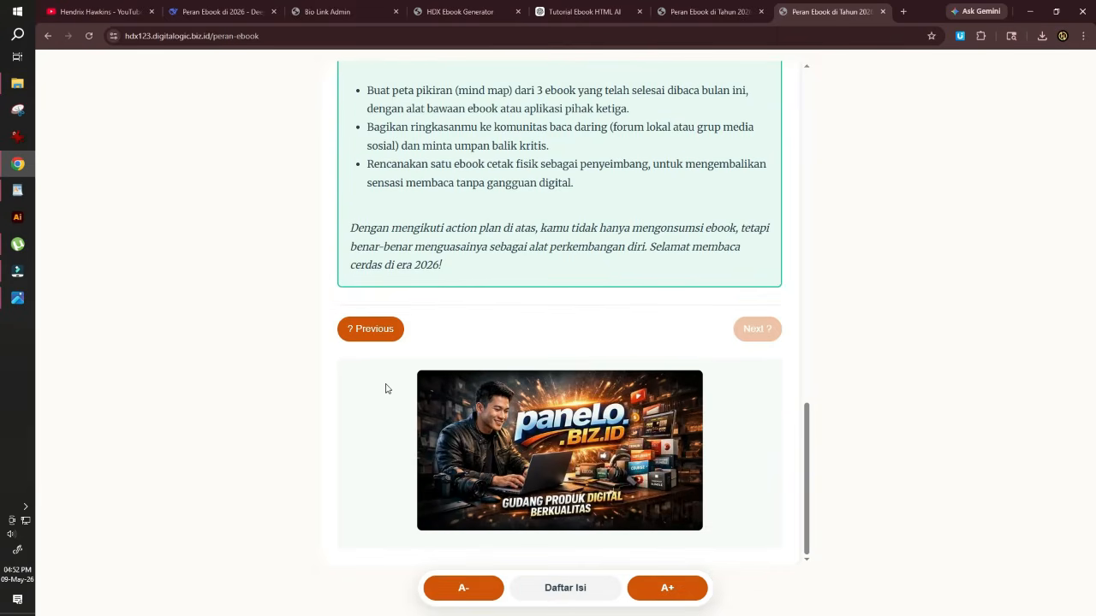
pyautogui.click(374, 329)
pyautogui.scroll(-12, 583, 351)
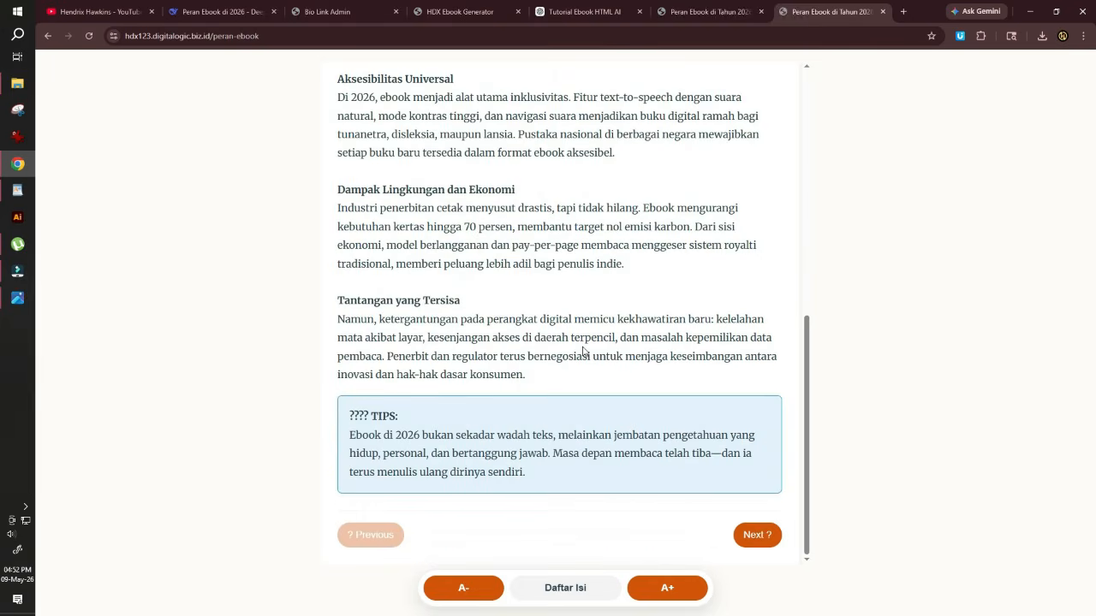
pyautogui.scroll(6, 600, 336)
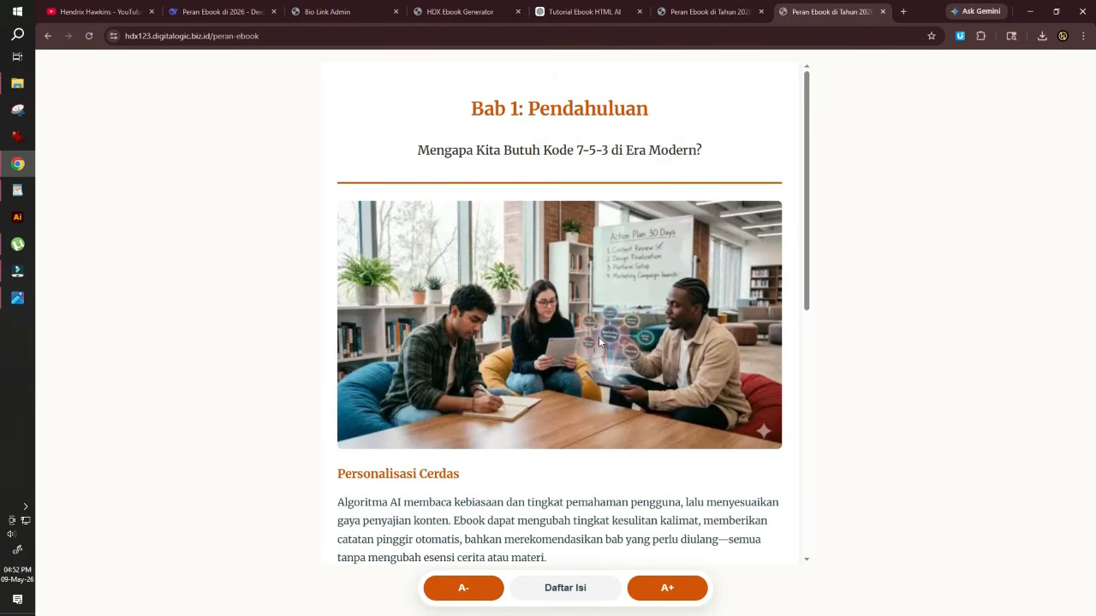
pyautogui.scroll(-3, 597, 338)
pyautogui.scroll(-3, 600, 343)
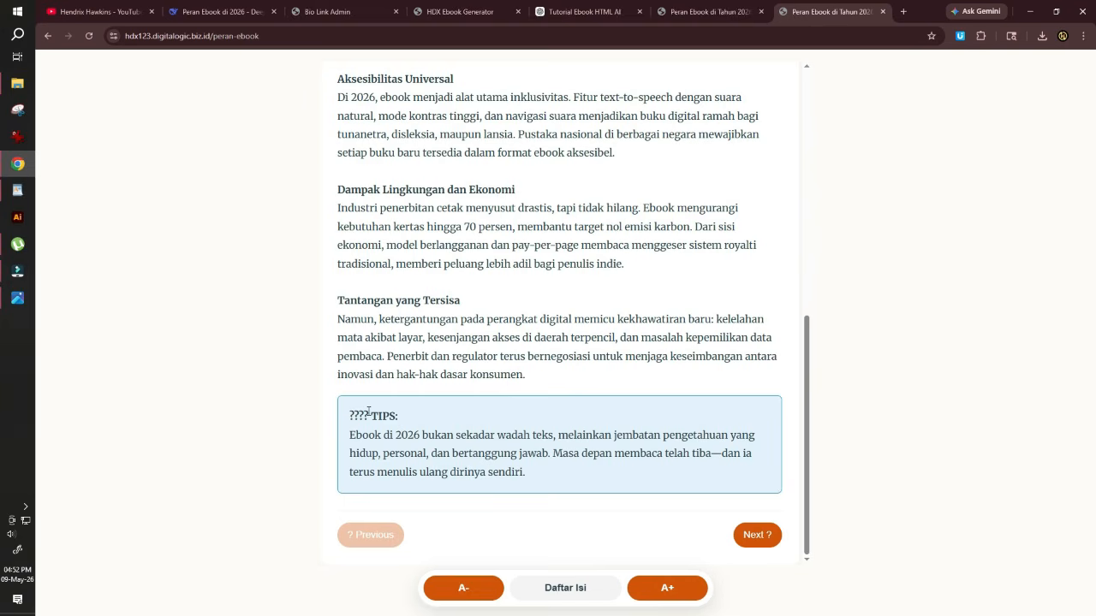
pyautogui.scroll(5, 368, 411)
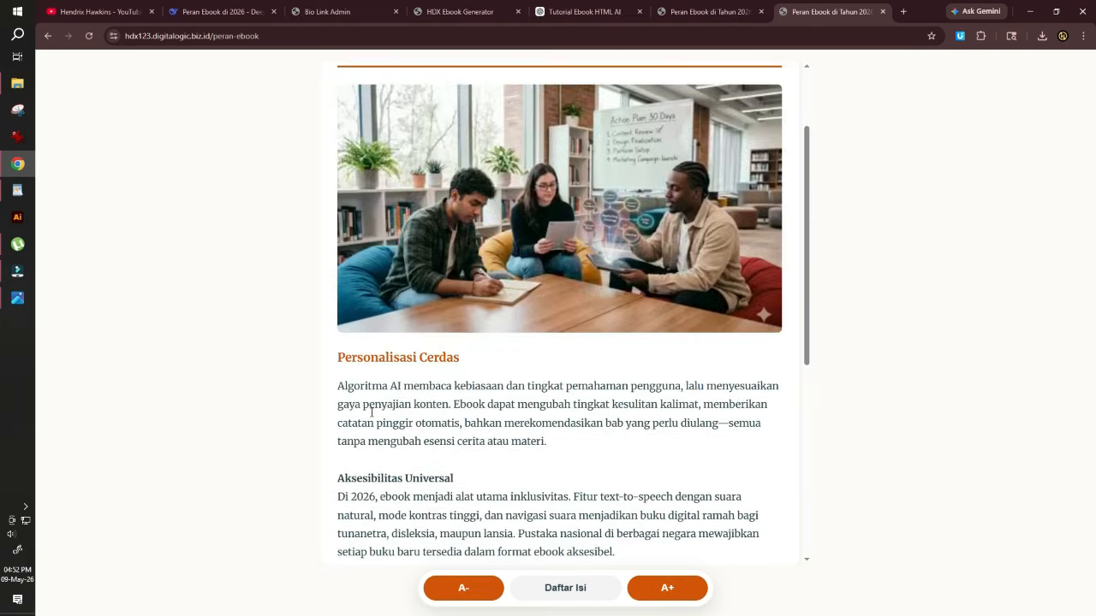
pyautogui.scroll(-5, 371, 413)
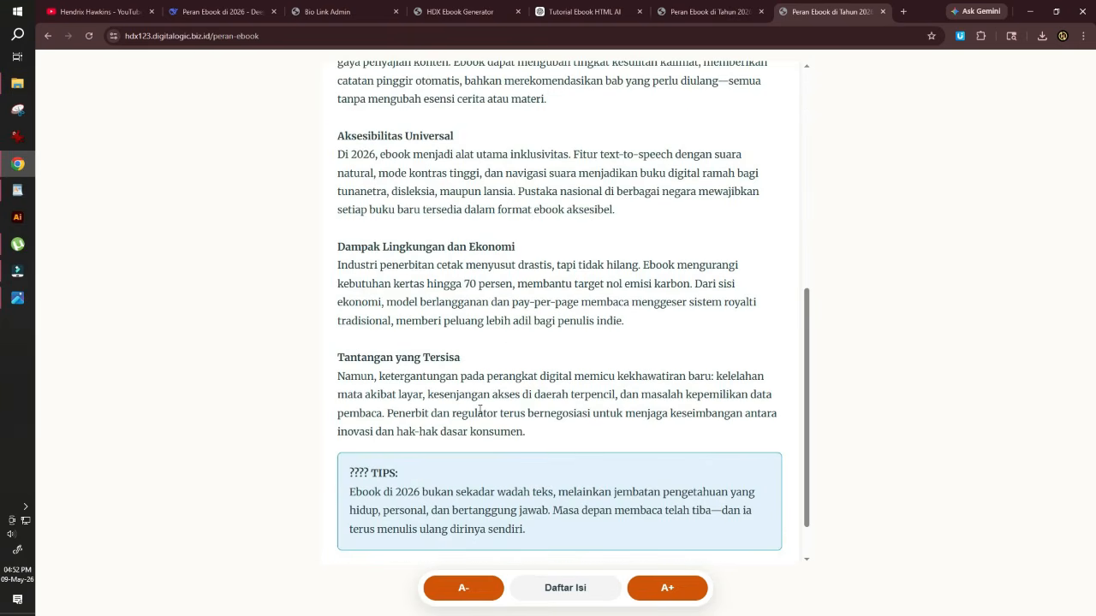
pyautogui.scroll(7, 479, 411)
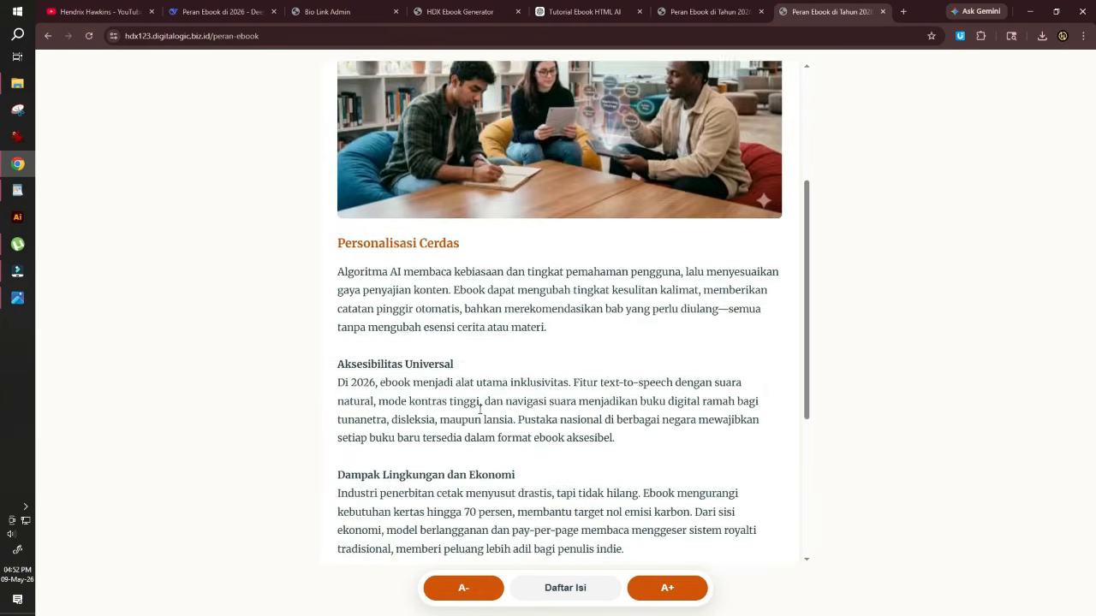
pyautogui.click(328, 11)
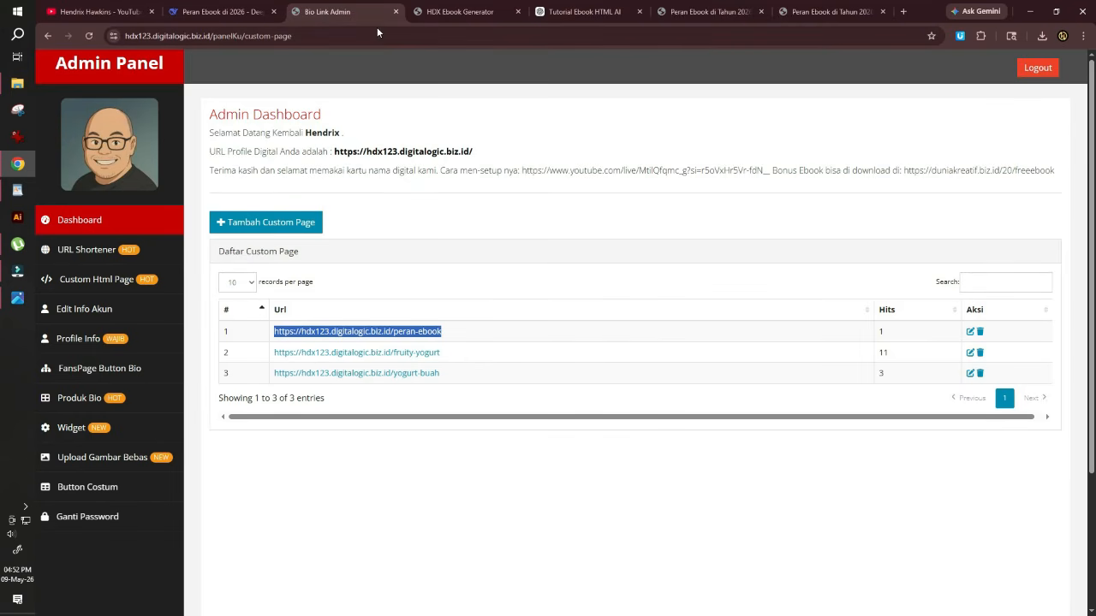
pyautogui.click(450, 18)
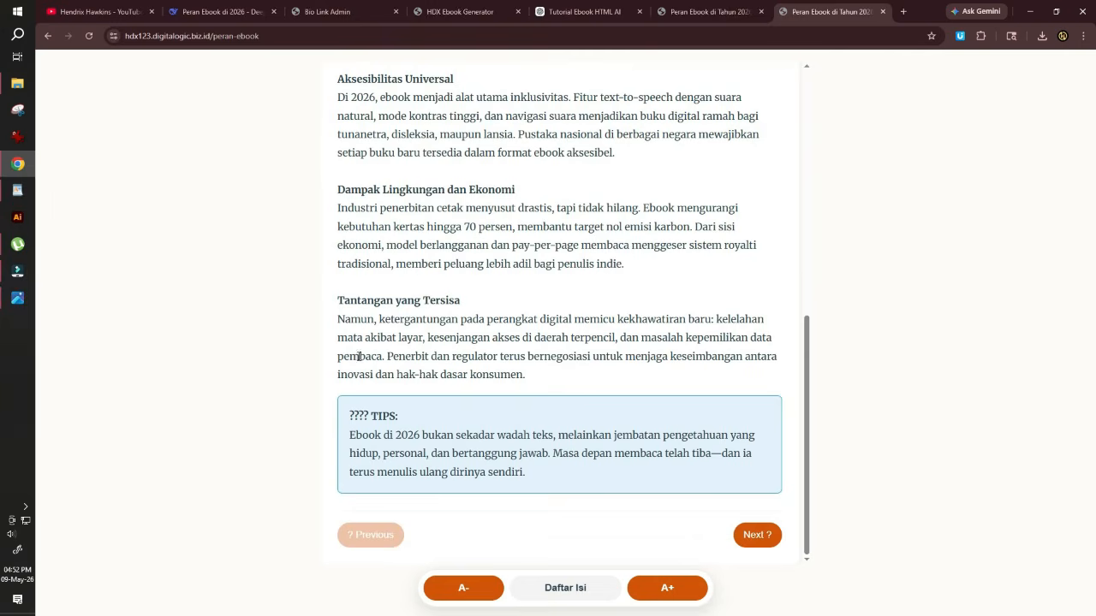
# - Copy the project's exported JSON from the Data tab and select it in the Export Data box
pyautogui.click(475, 12)
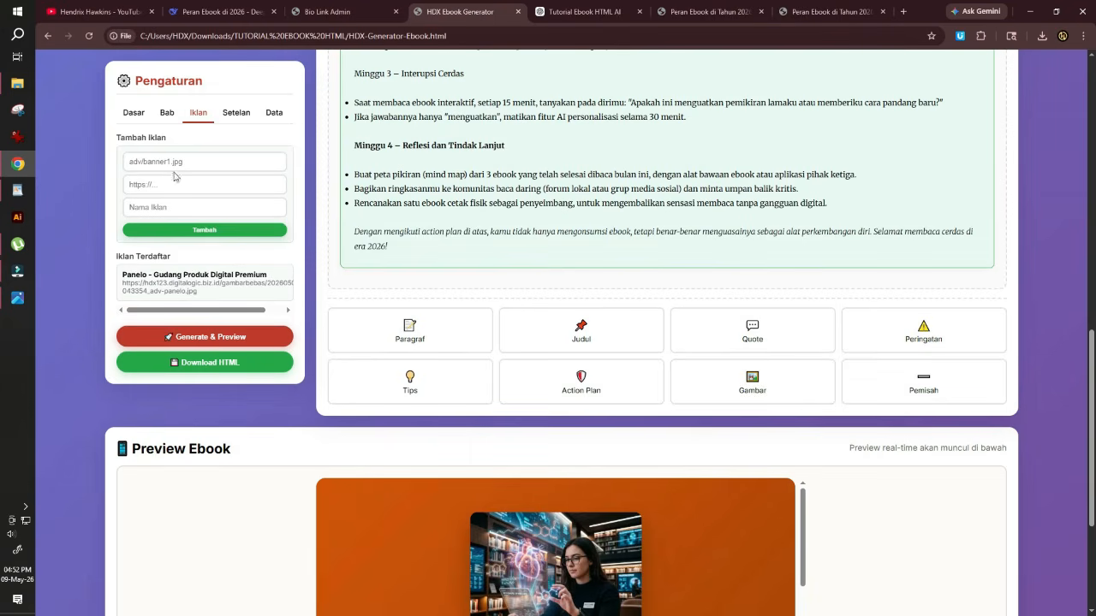
pyautogui.click(270, 112)
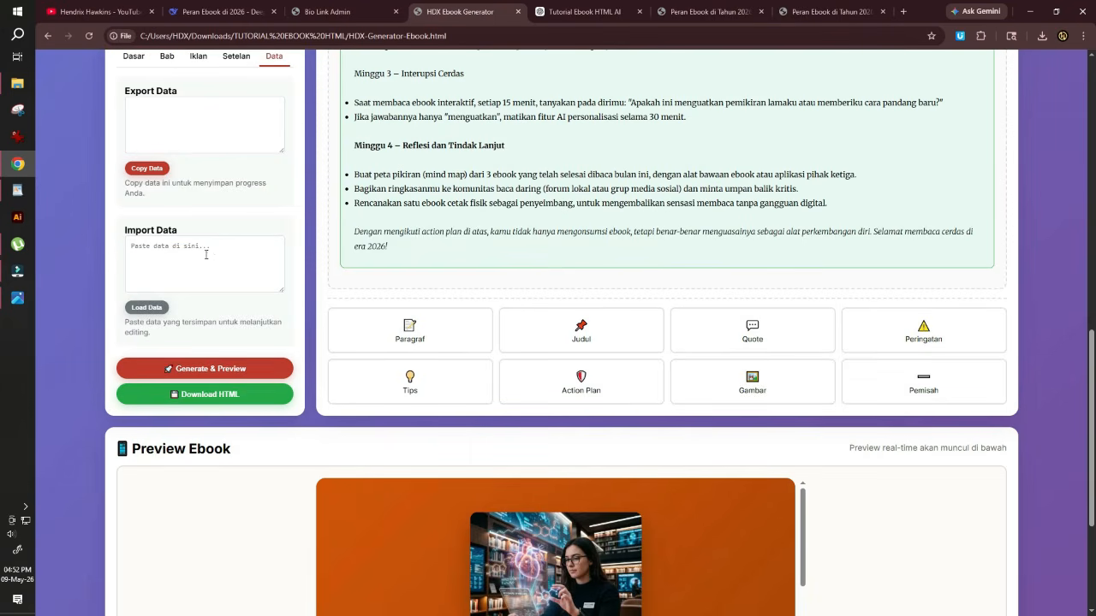
pyautogui.click(237, 377)
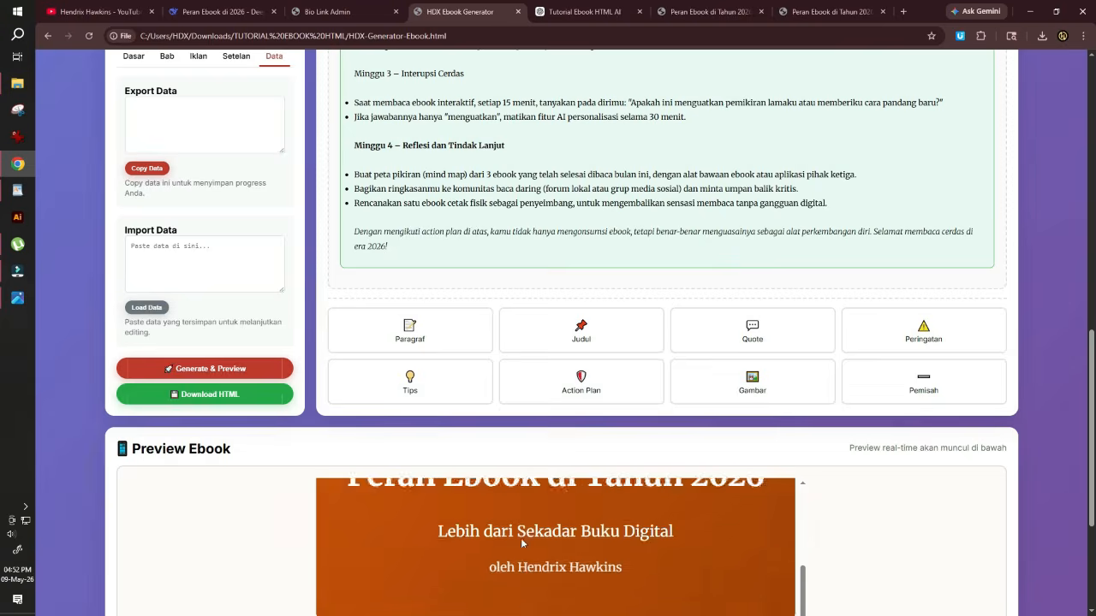
pyautogui.scroll(5, 514, 548)
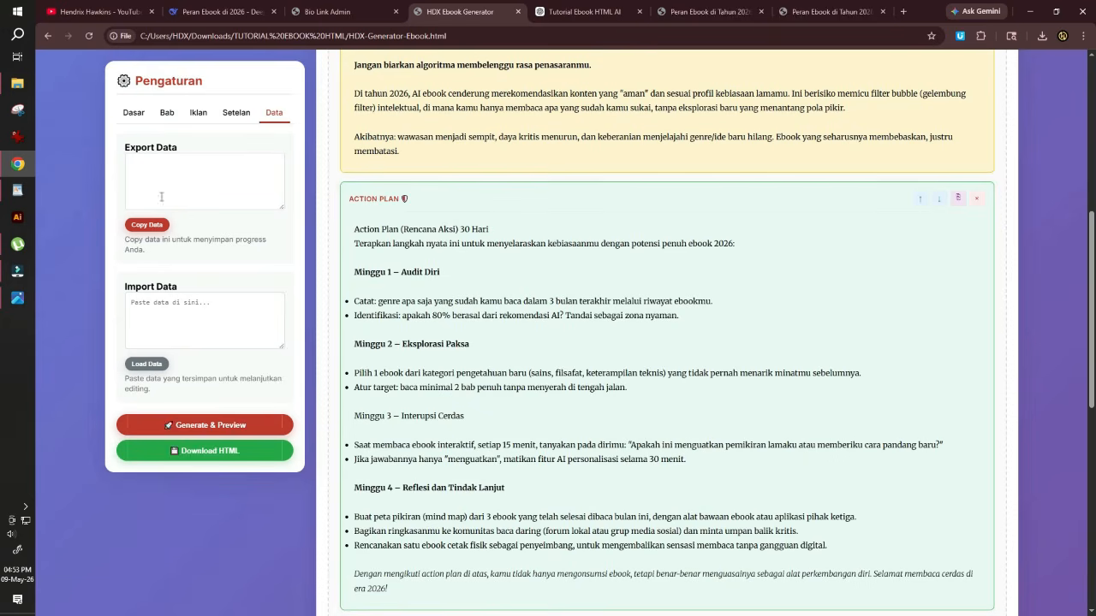
pyautogui.click(147, 224)
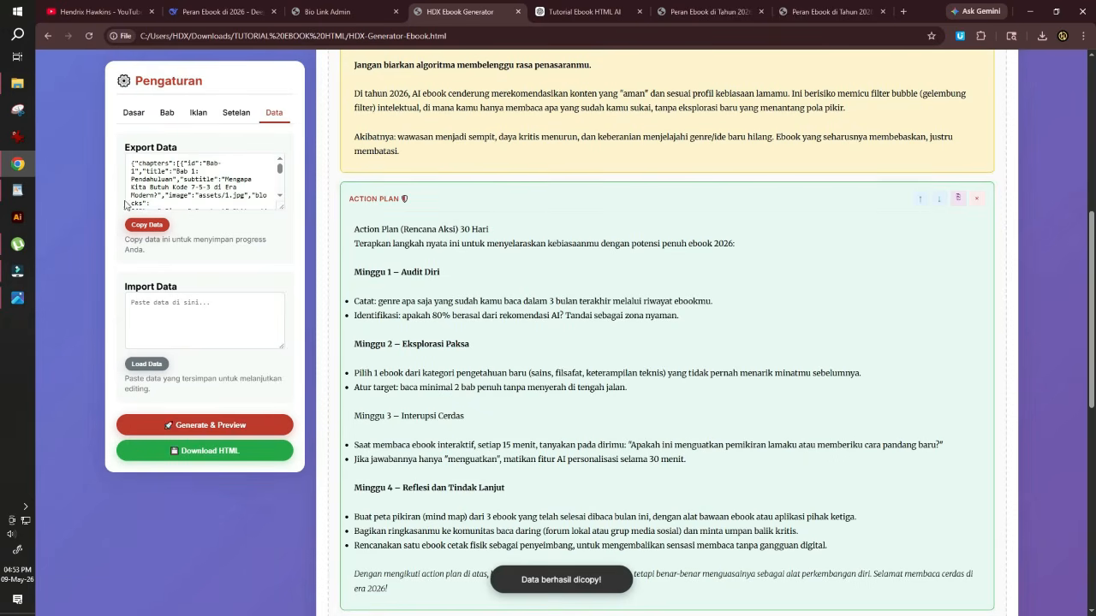
pyautogui.click(205, 187)
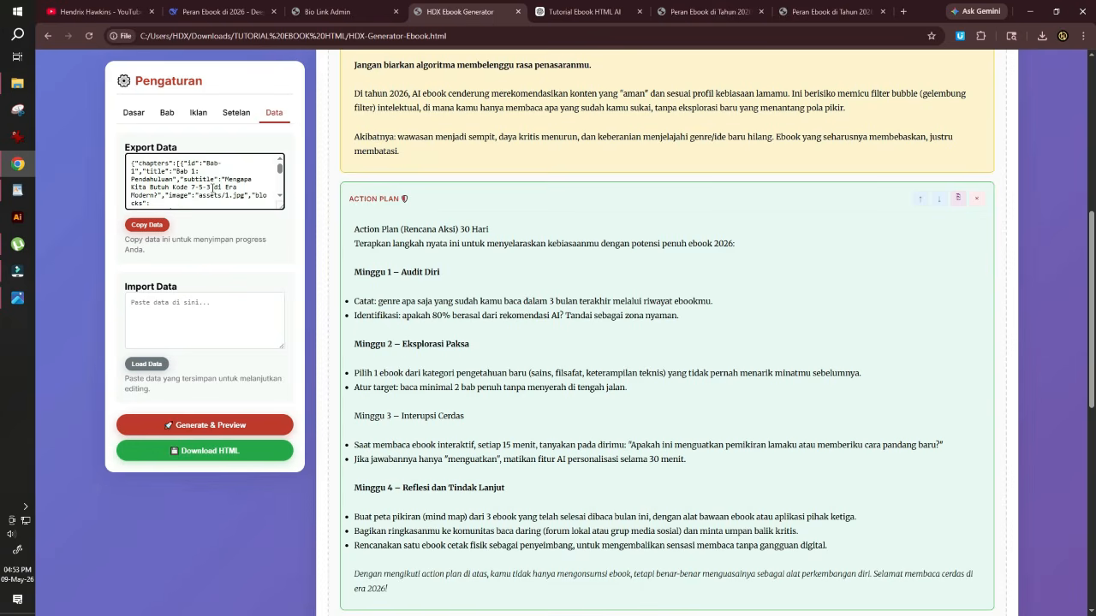
pyautogui.click(213, 188)
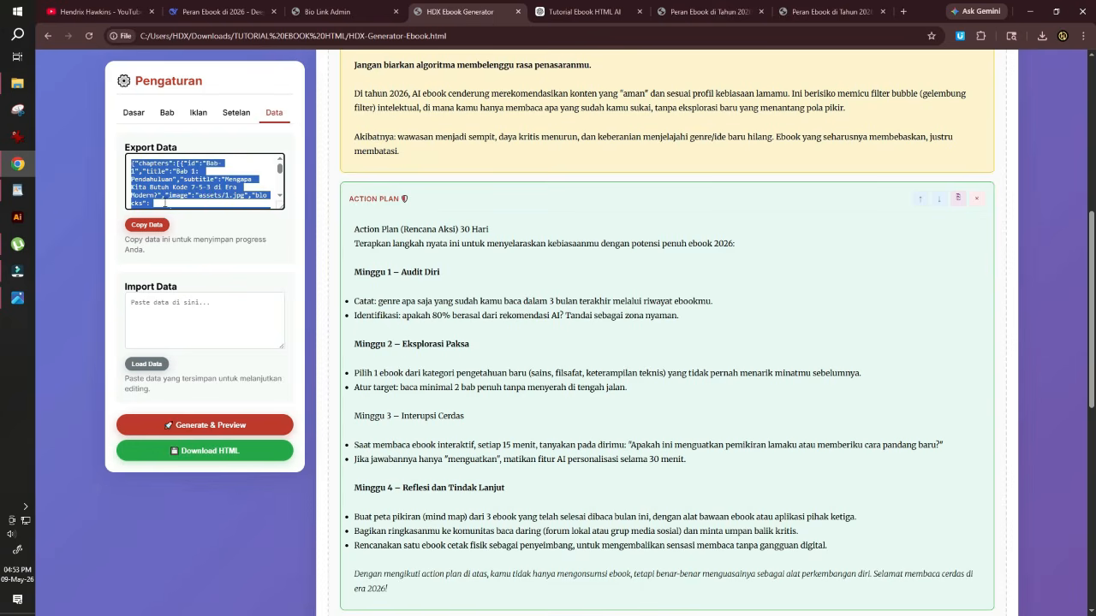
# - Paste the project data into a new WordPad document, discarding the old one's changes
pyautogui.click(17, 190)
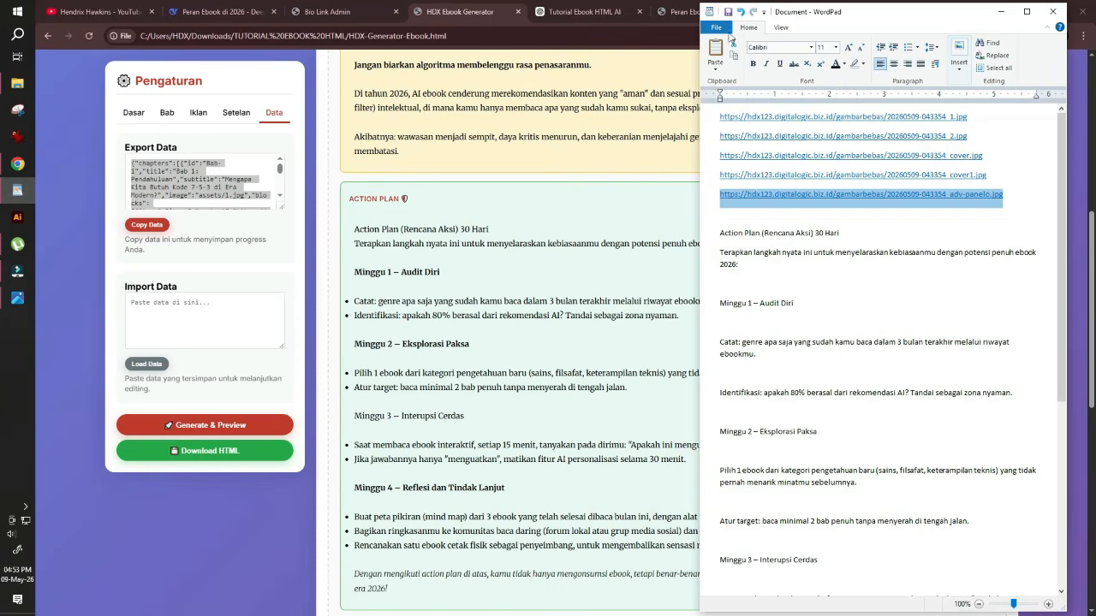
pyautogui.click(721, 29)
pyautogui.click(729, 46)
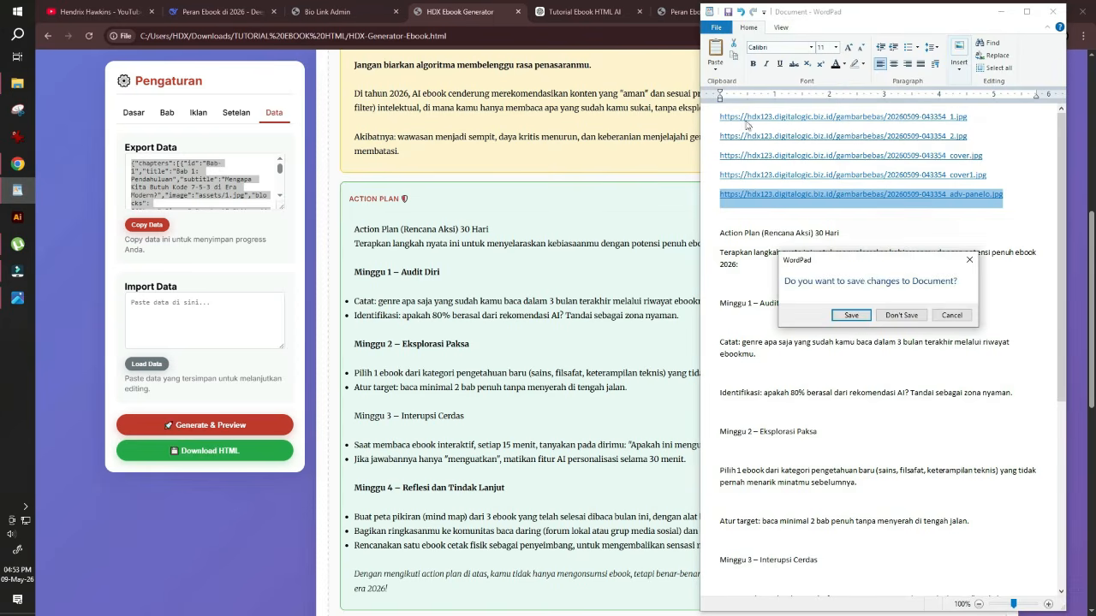
pyautogui.click(906, 313)
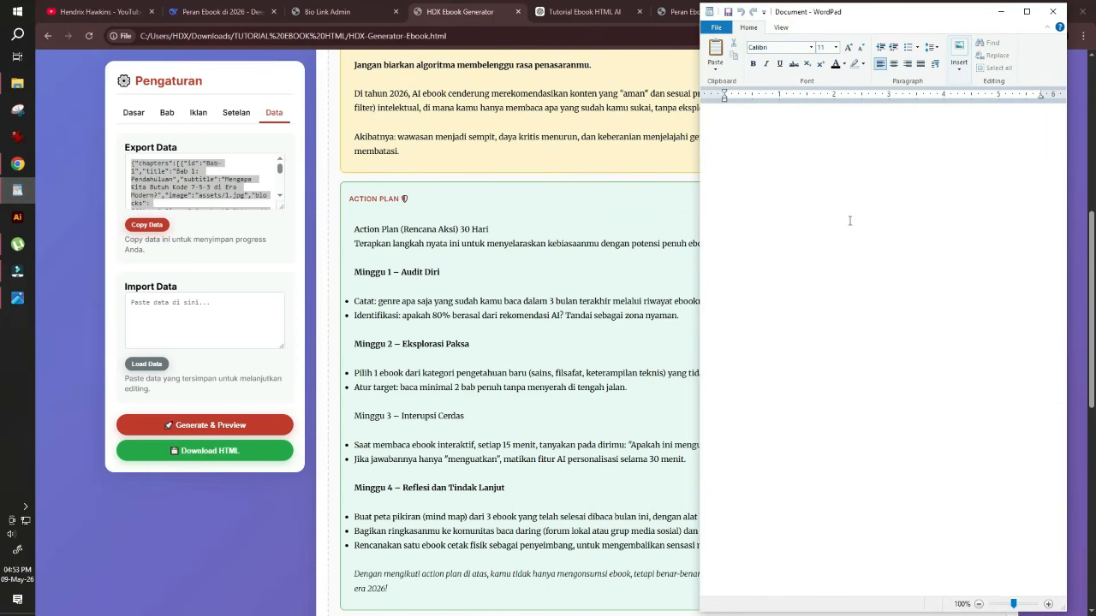
pyautogui.hotkey('ctrl', 'v')
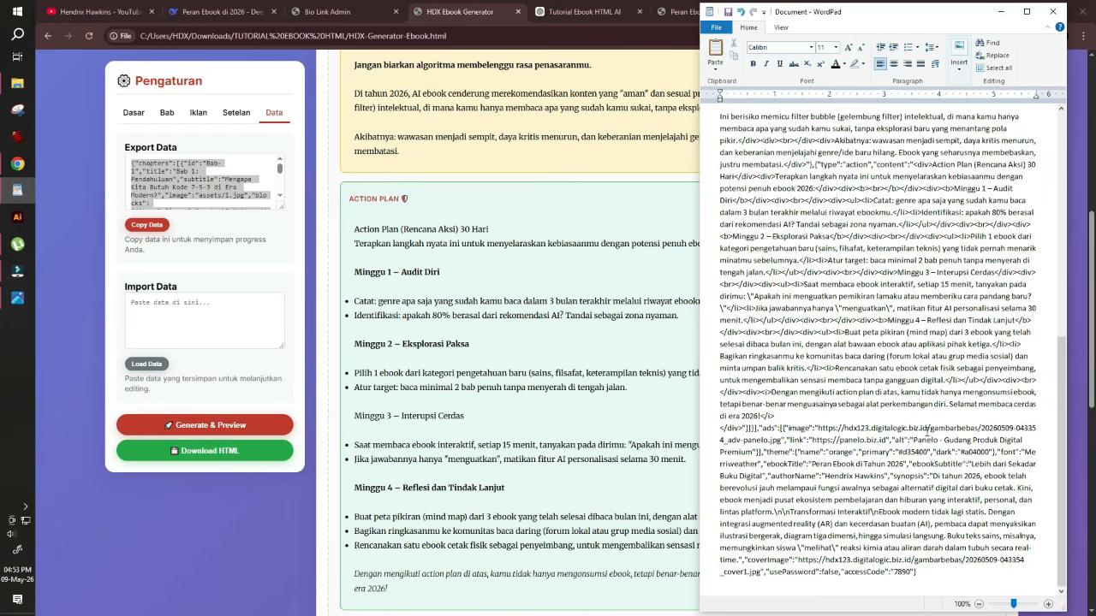
# - Save the WordPad document as 'project ebook'
pyautogui.click(716, 27)
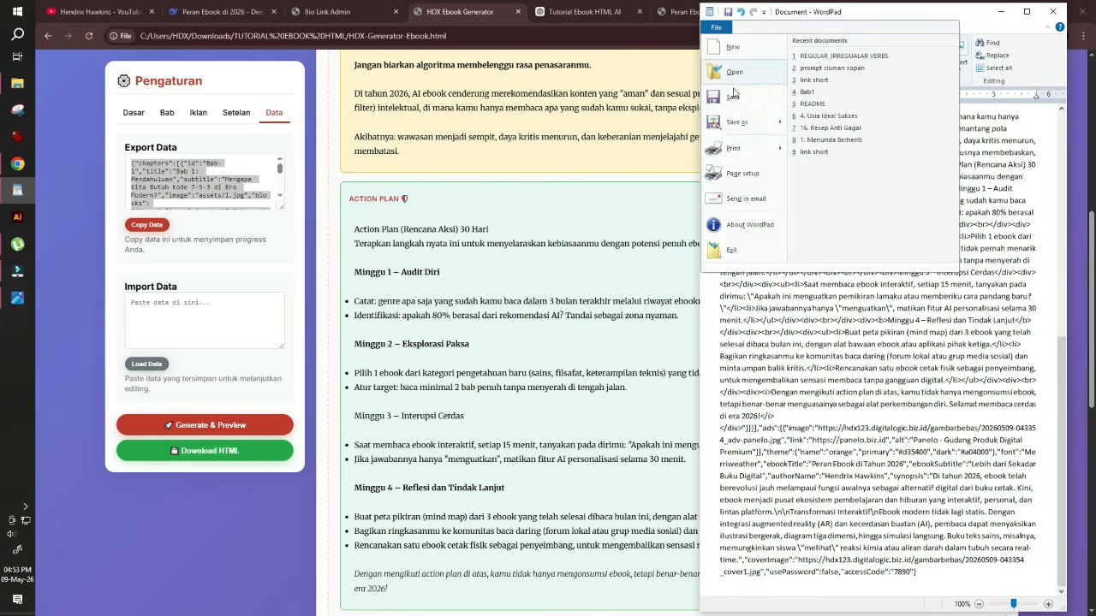
pyautogui.click(736, 123)
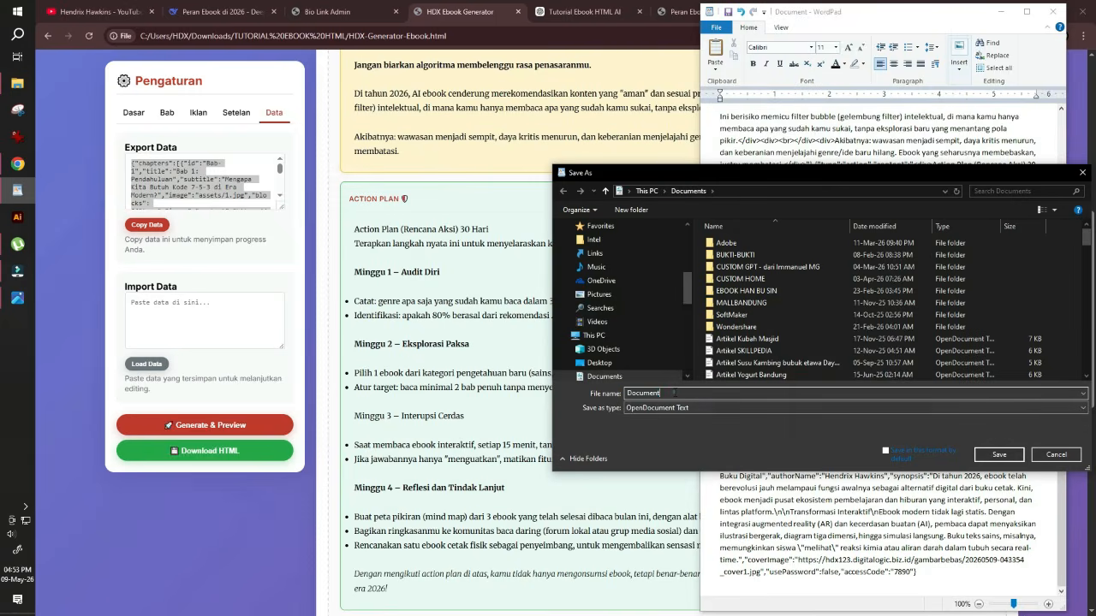
pyautogui.write('project ebo')
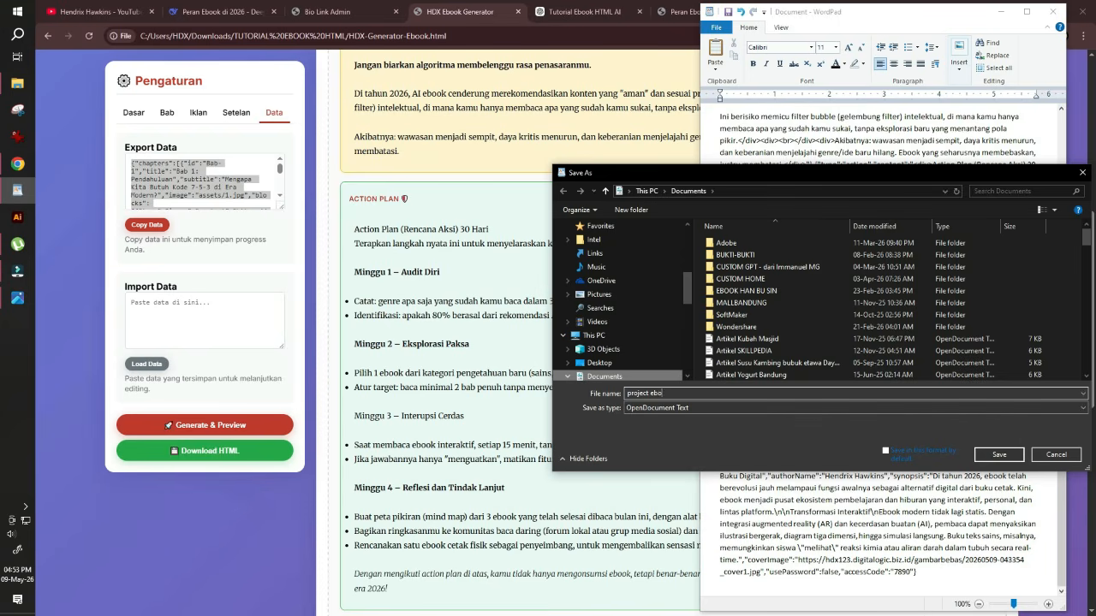
pyautogui.write('ok')
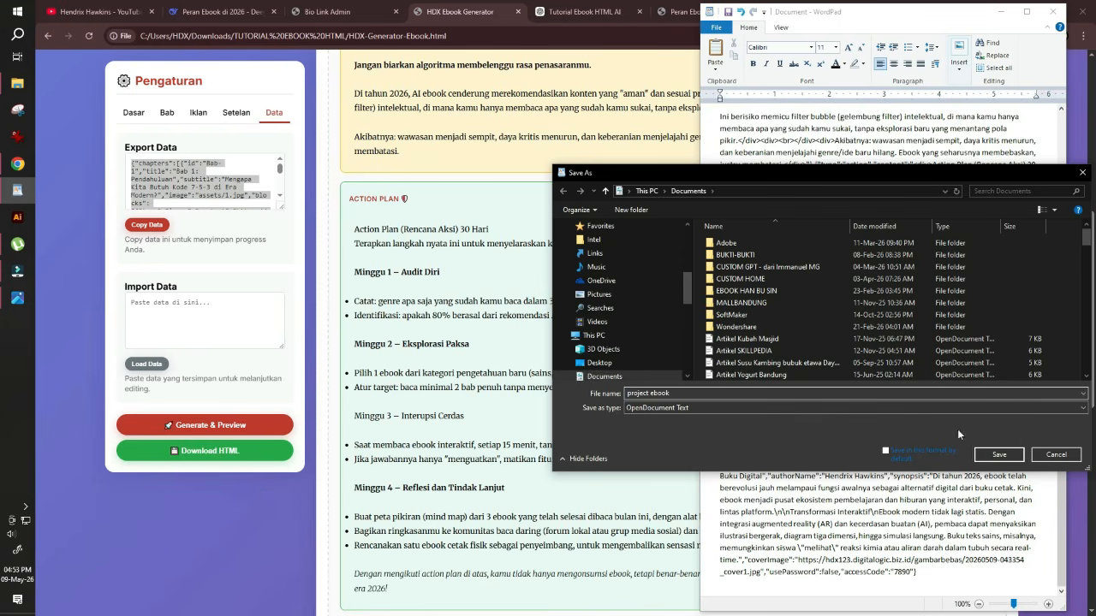
pyautogui.click(1000, 454)
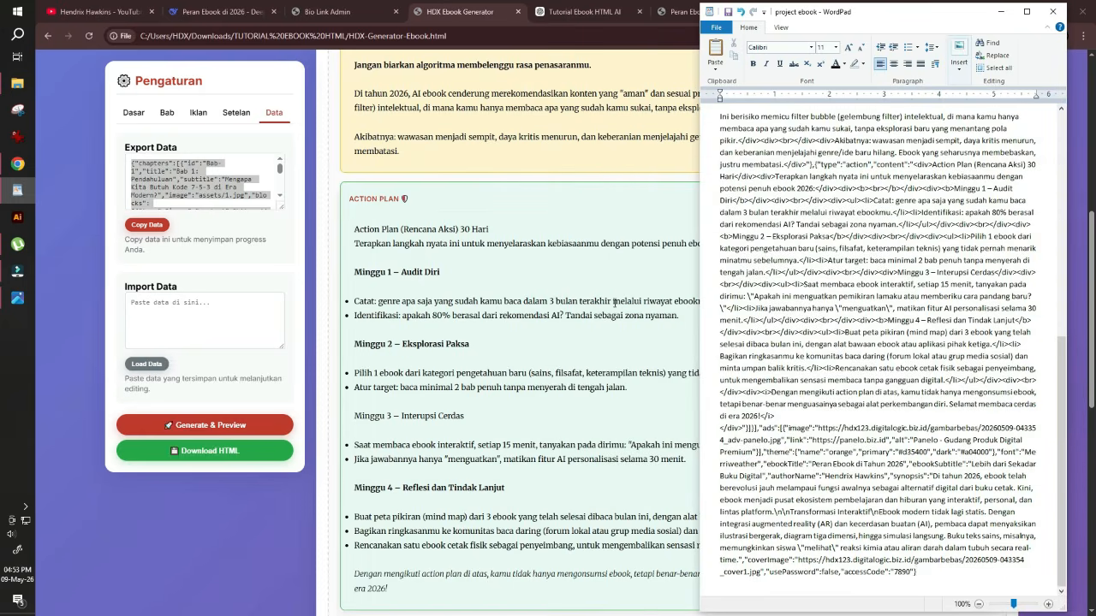
pyautogui.click(192, 304)
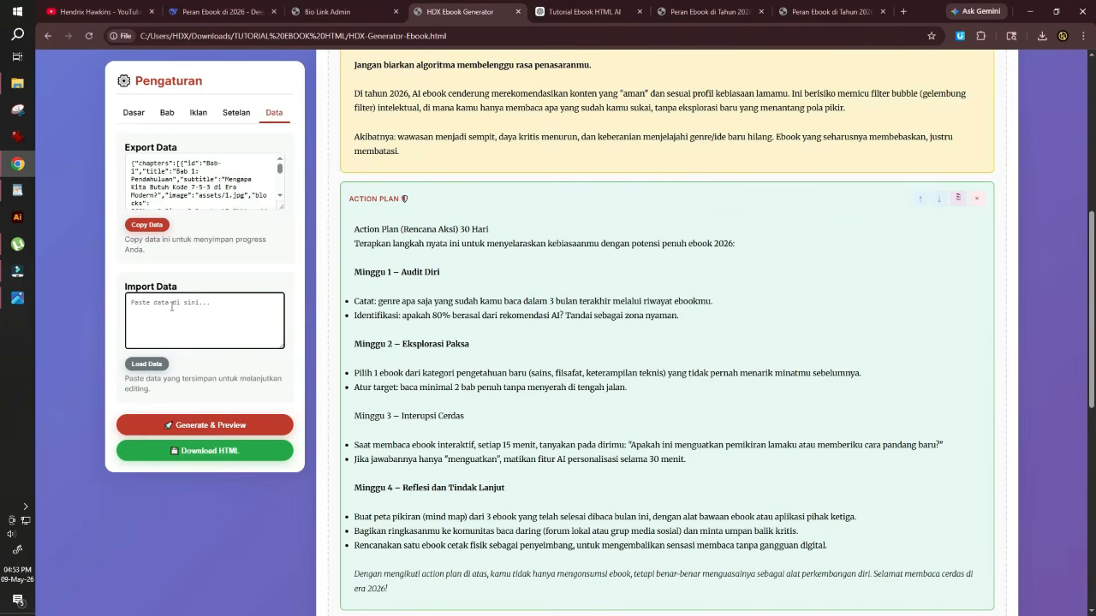
# - Paste the saved project JSON into Import Data and load it, restoring the Bab 2 content
pyautogui.hotkey('ctrl', 'v')
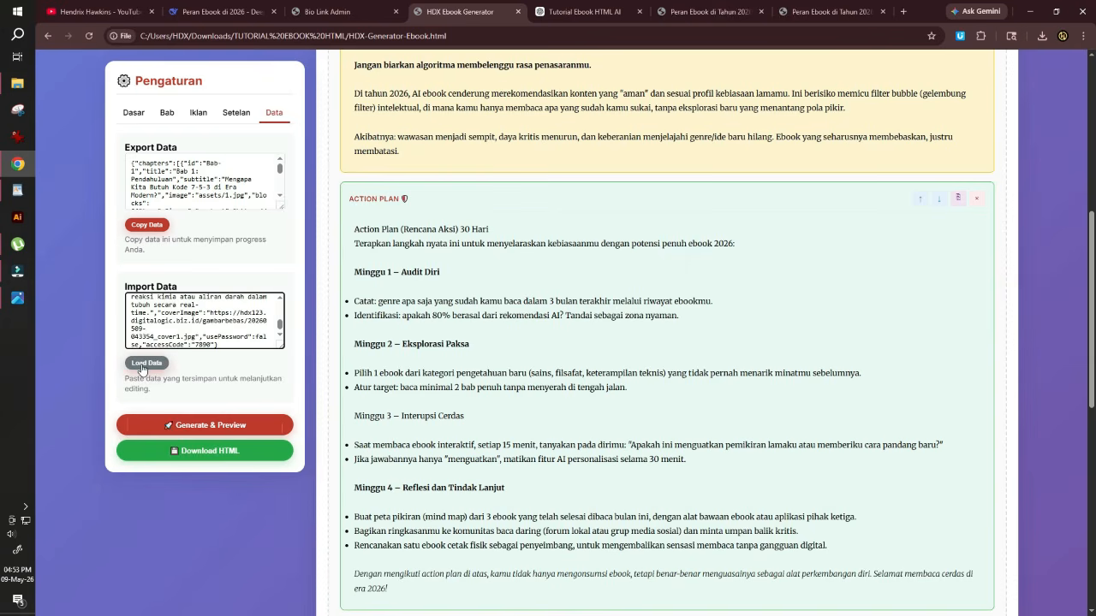
pyautogui.click(146, 364)
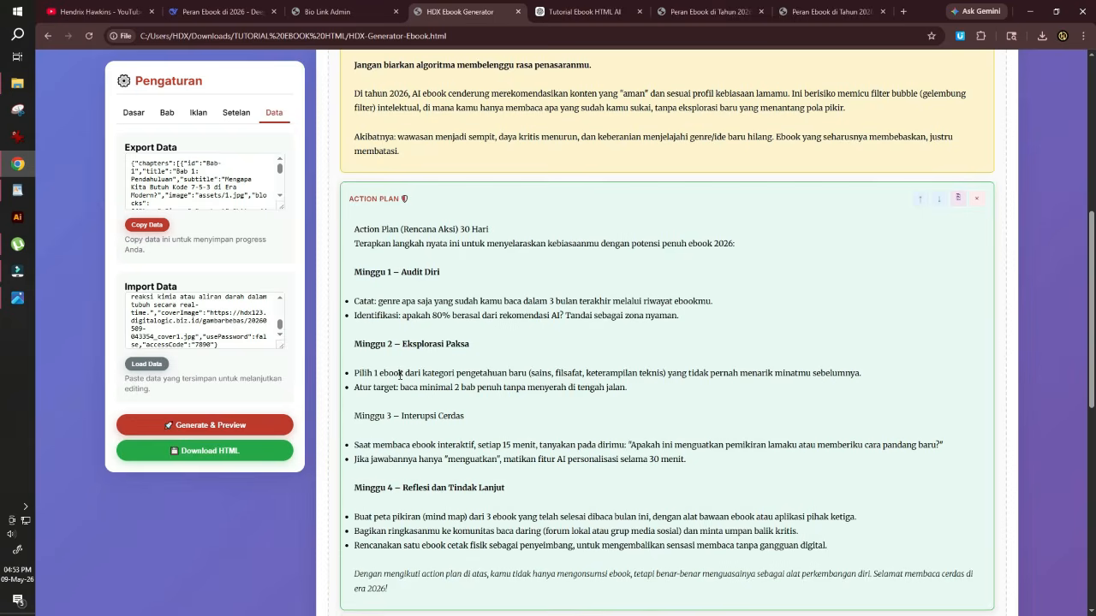
pyautogui.scroll(5, 359, 368)
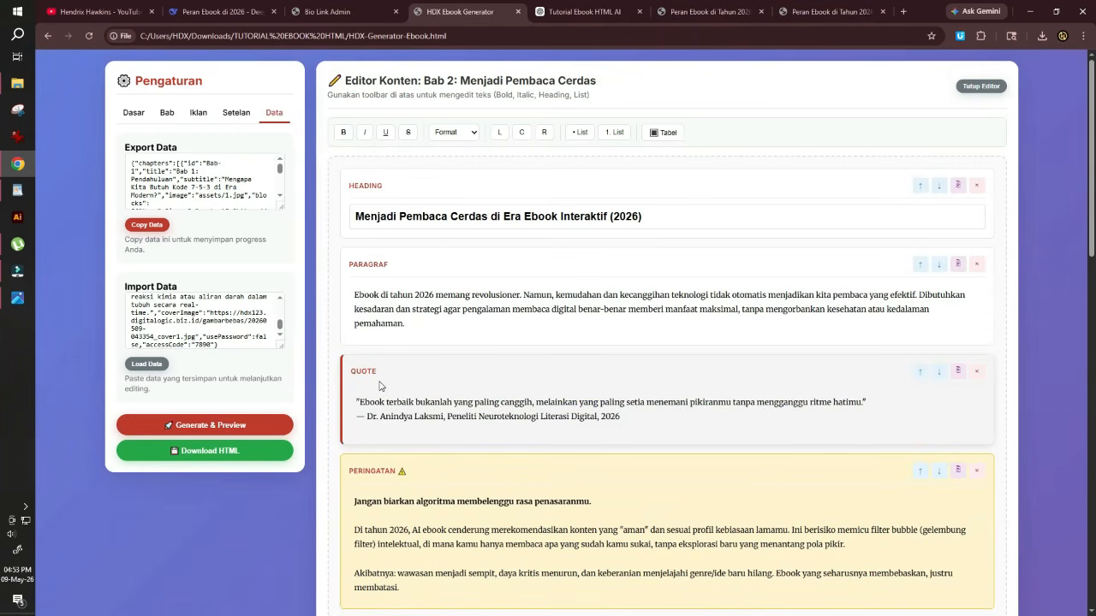